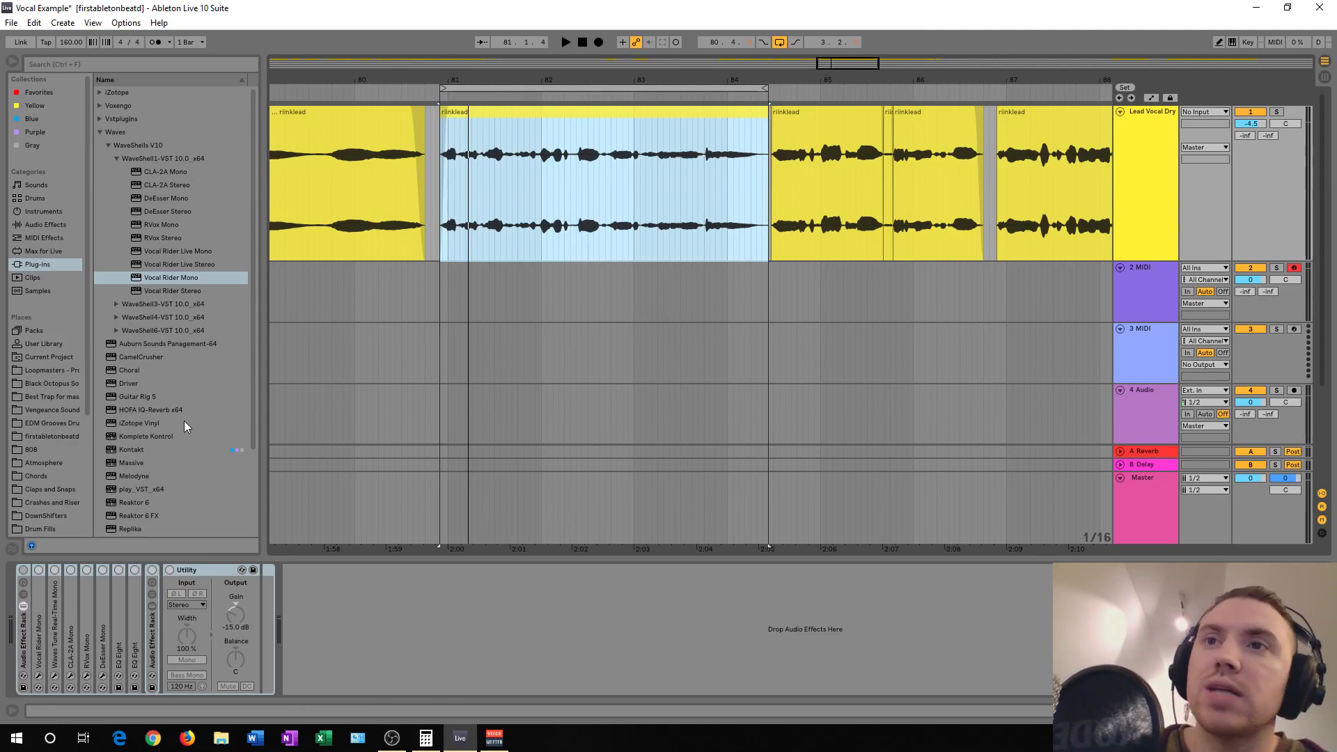
- Play the selected lead vocal phrase with the effect rack bypassed and with it enabled to compare the sound
left_click(566, 43)
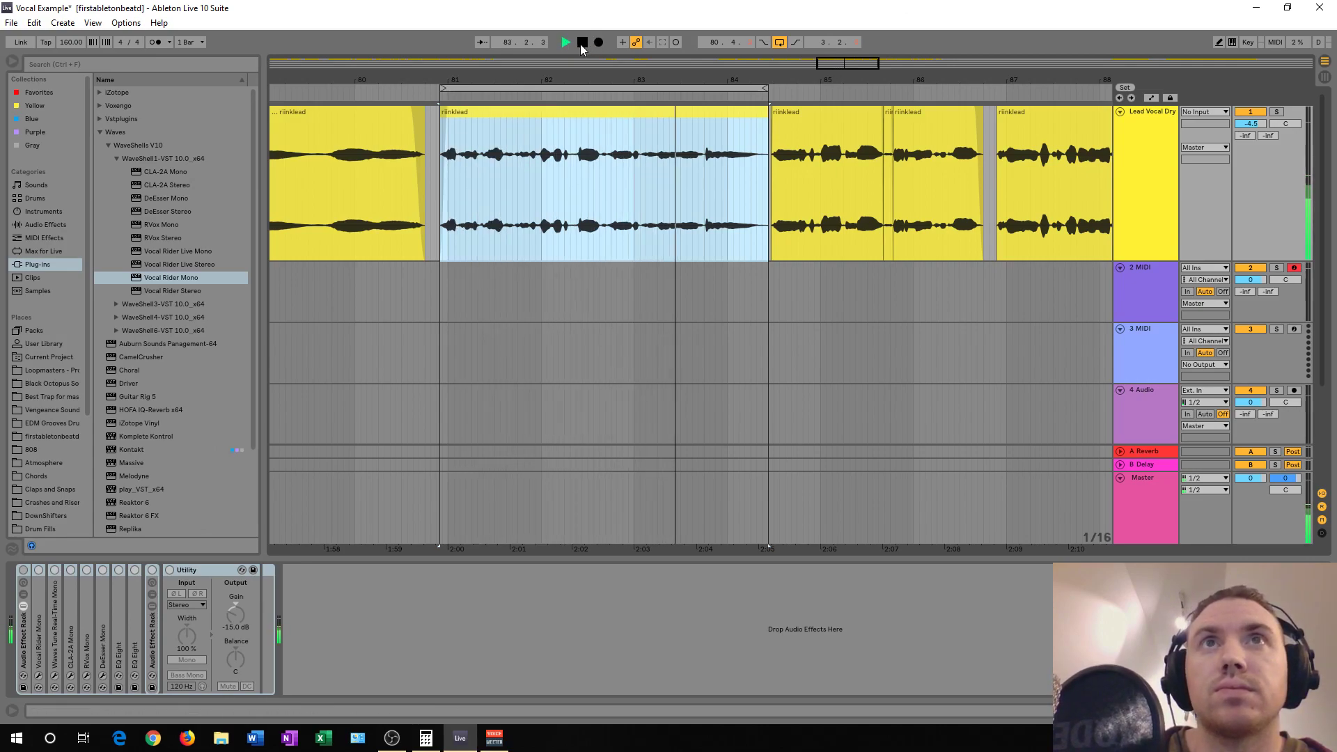
left_click(582, 42)
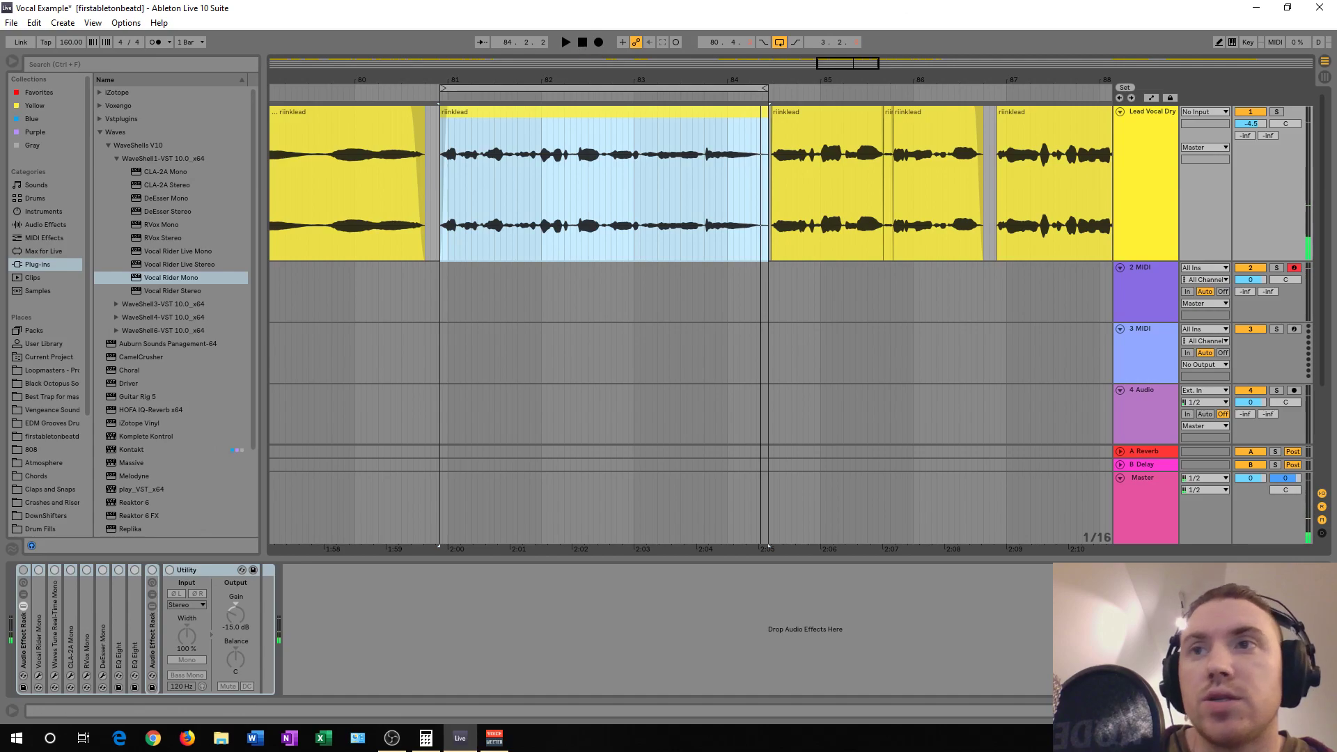
left_click(23, 569)
key("space")
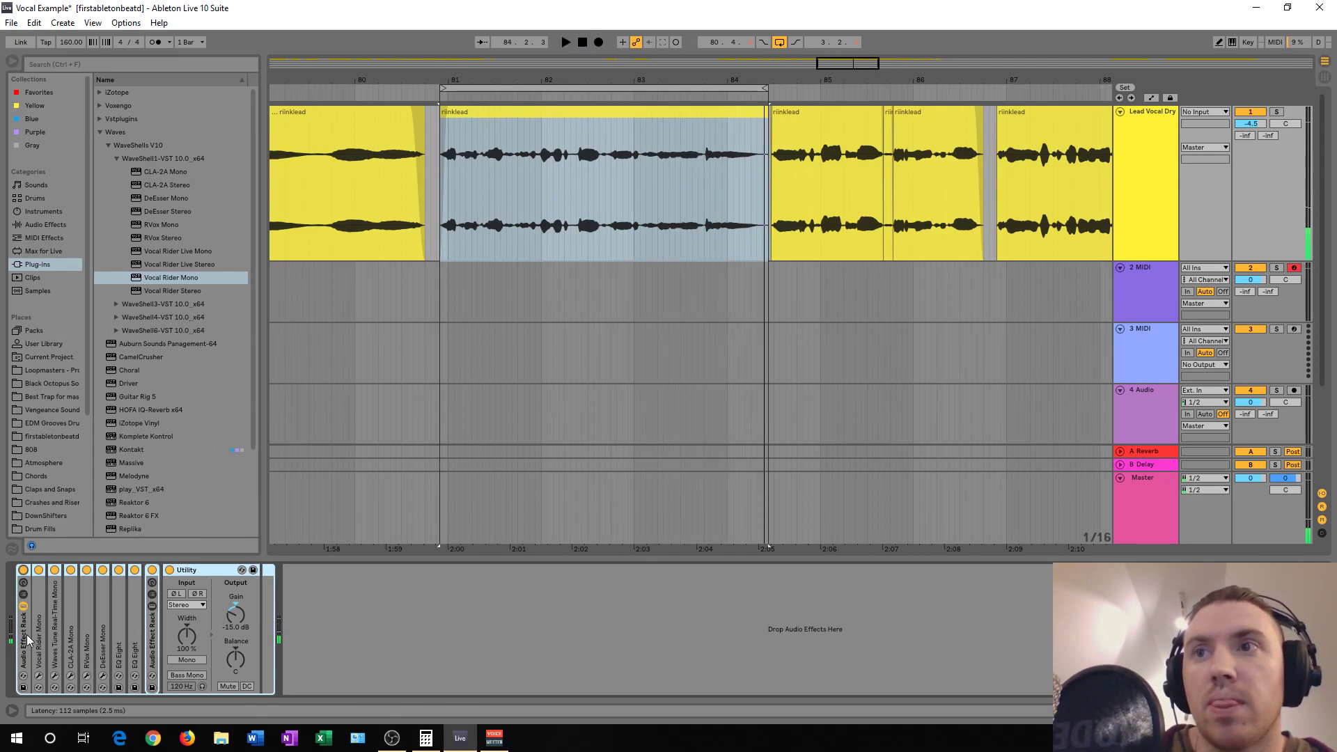
- Delete the existing Audio Effect Rack from the Lead Vocal Dry track and load Vocal Rider Mono in its place
left_click(28, 640)
key("Delete")
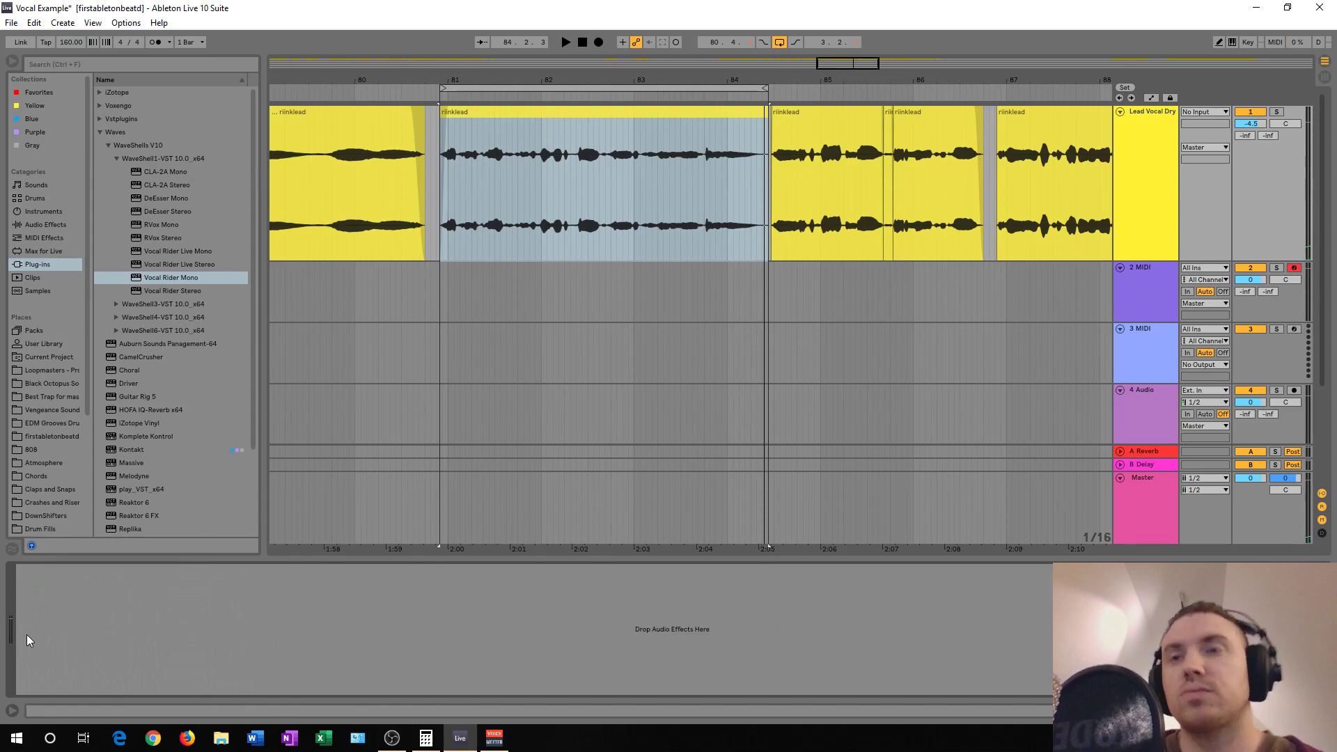
double_click(156, 278)
left_click_drag(1176, 284, 304, 232)
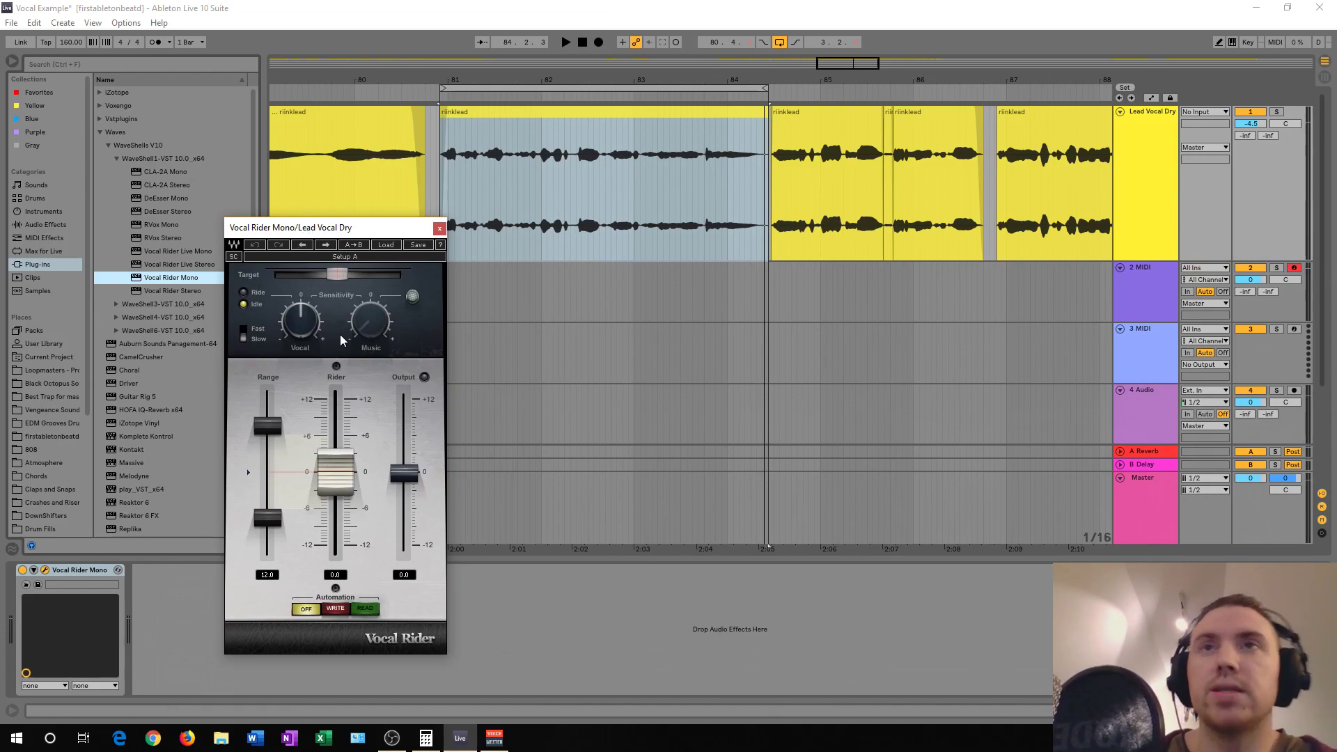
left_click_drag(351, 228, 291, 226)
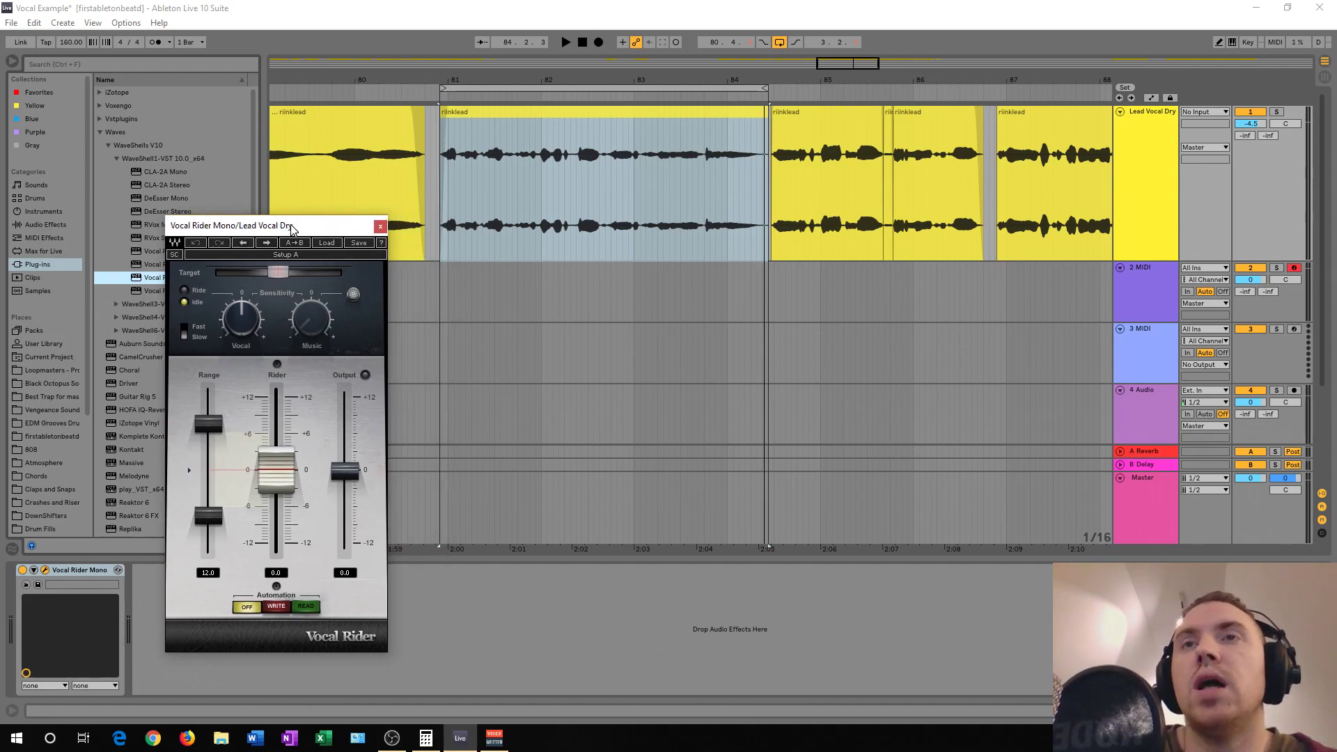
left_click_drag(498, 80, 499, 79)
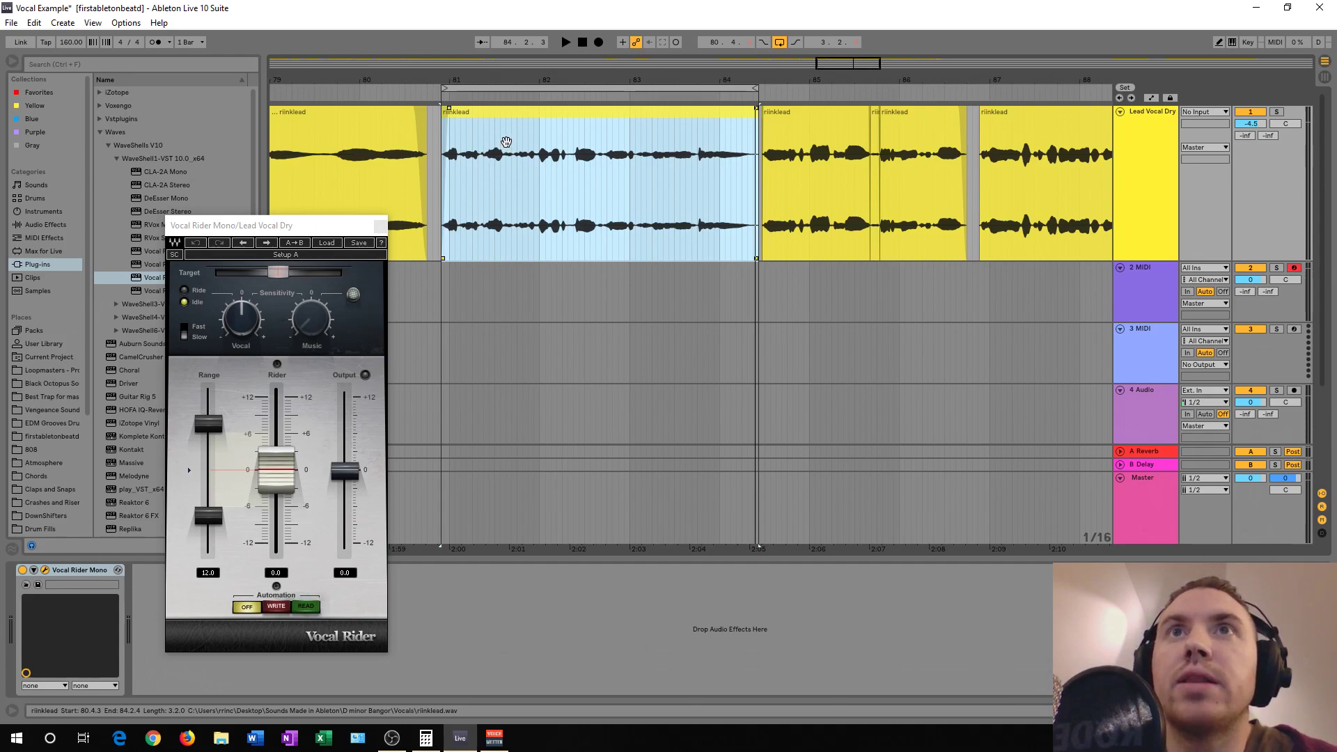
left_click_drag(523, 149, 491, 151)
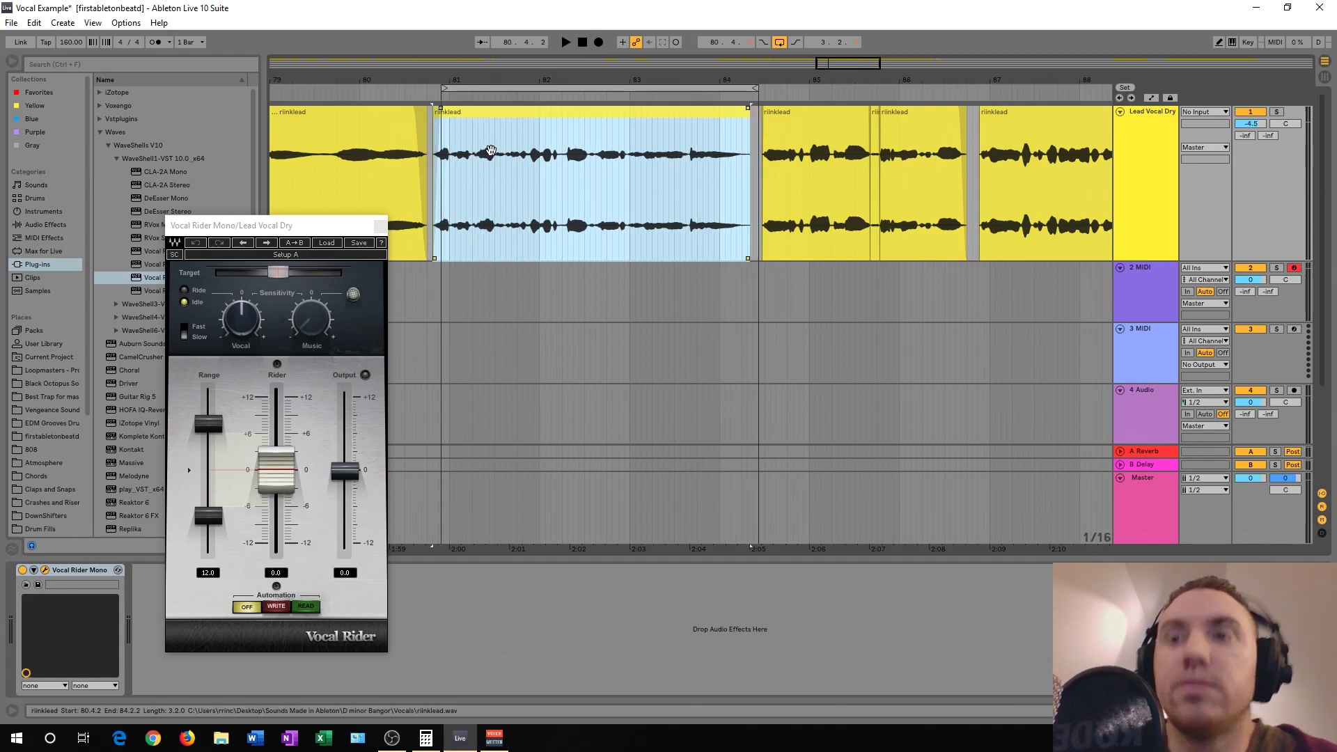
key("ctrl+z")
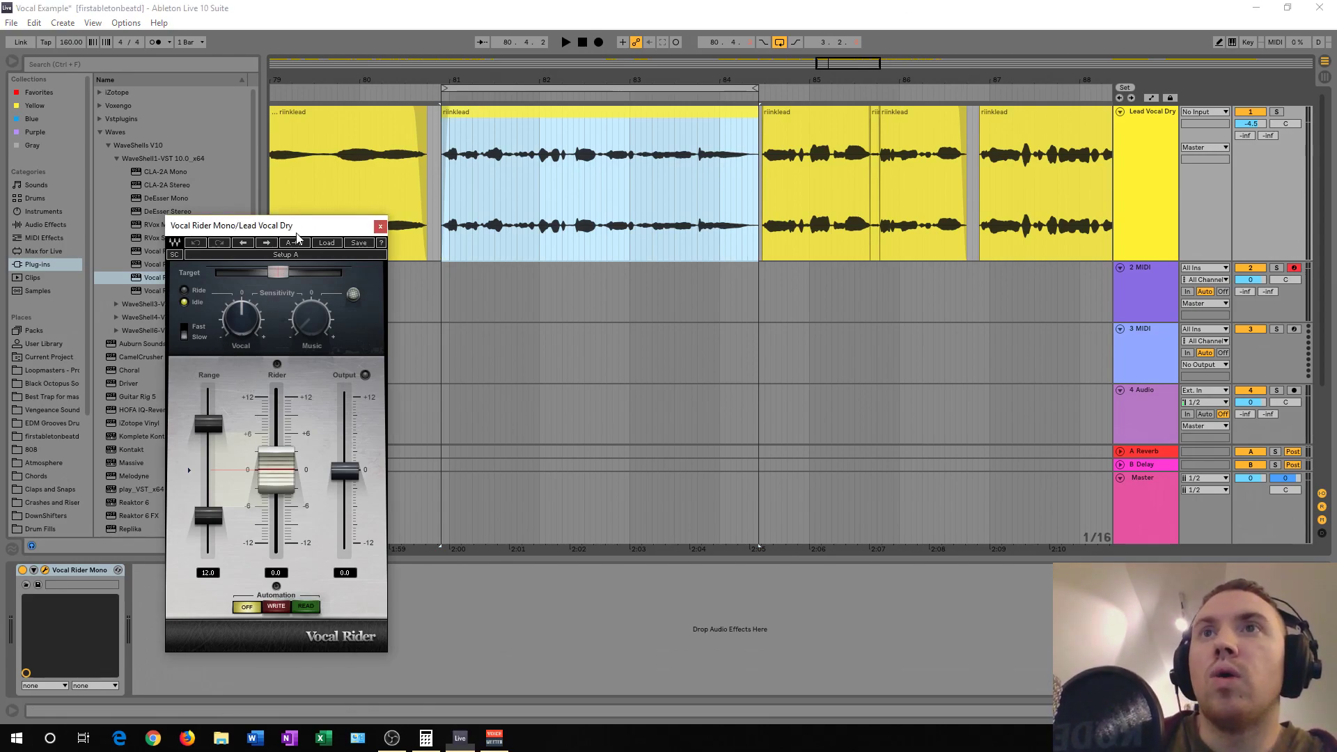
- Set the Vocal Rider target to about -22.0 while auditioning the vocal phrase, and close the plug-in window
left_click_drag(300, 225, 346, 145)
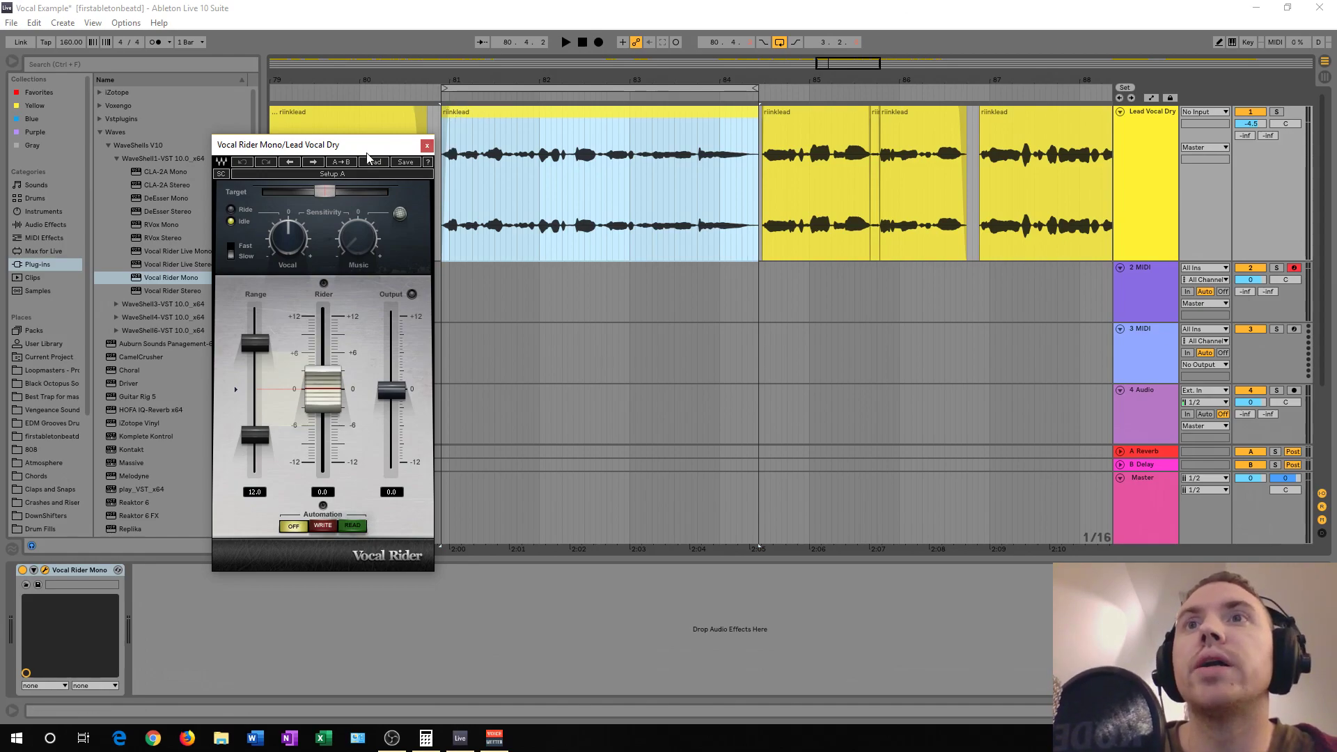
key("space")
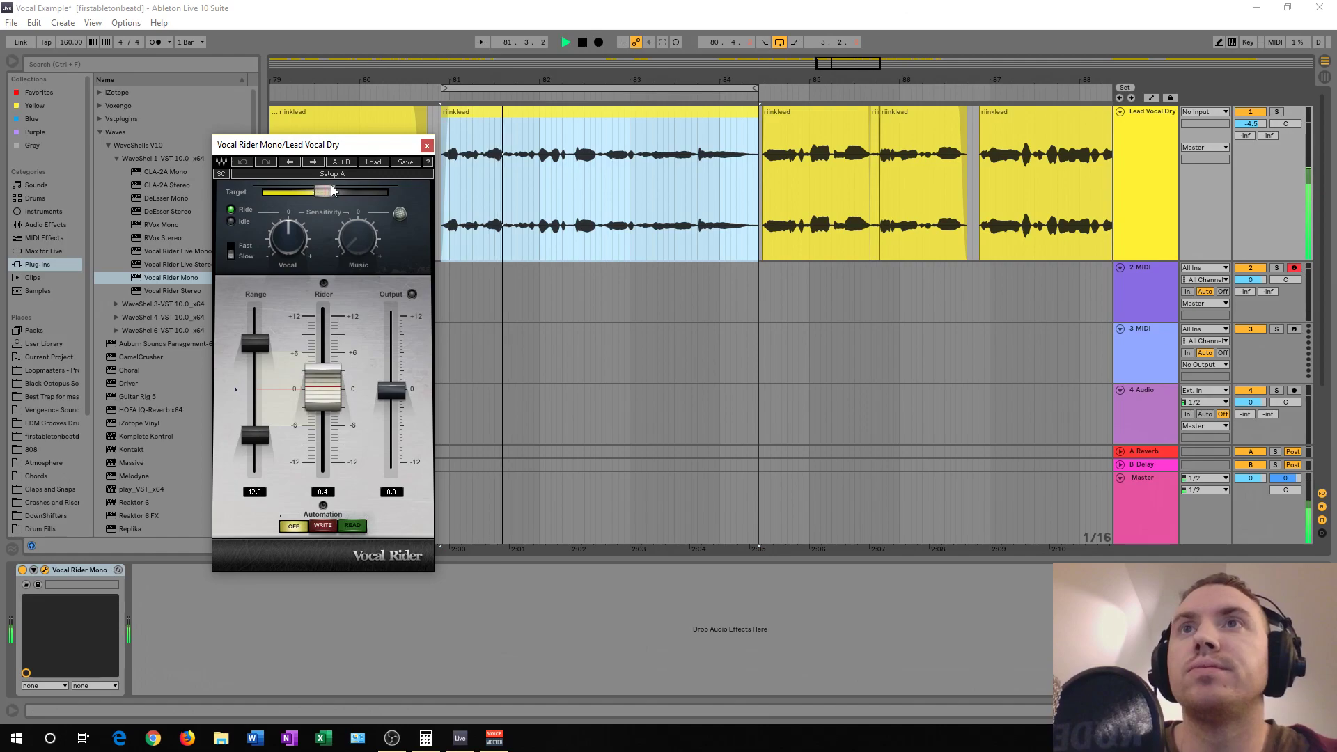
mouse_move(327, 195)
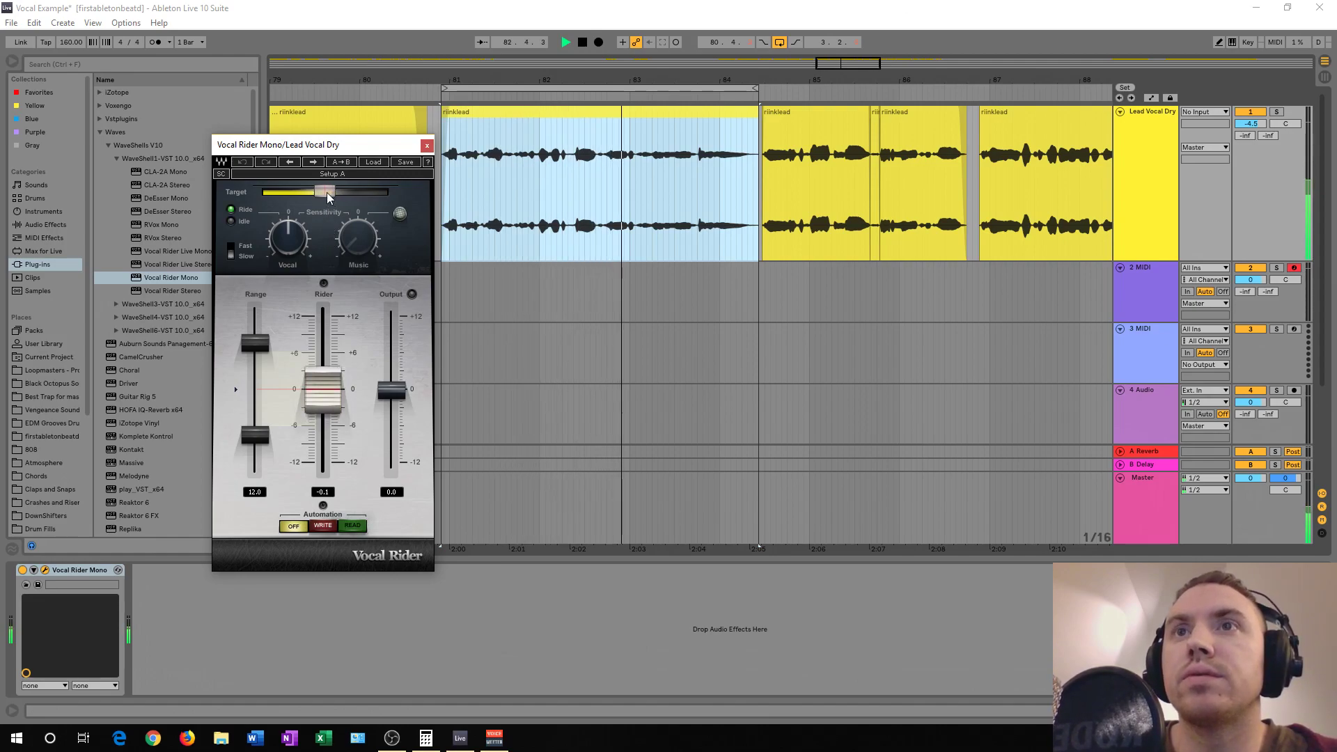
left_click_drag(327, 194, 325, 194)
key("space")
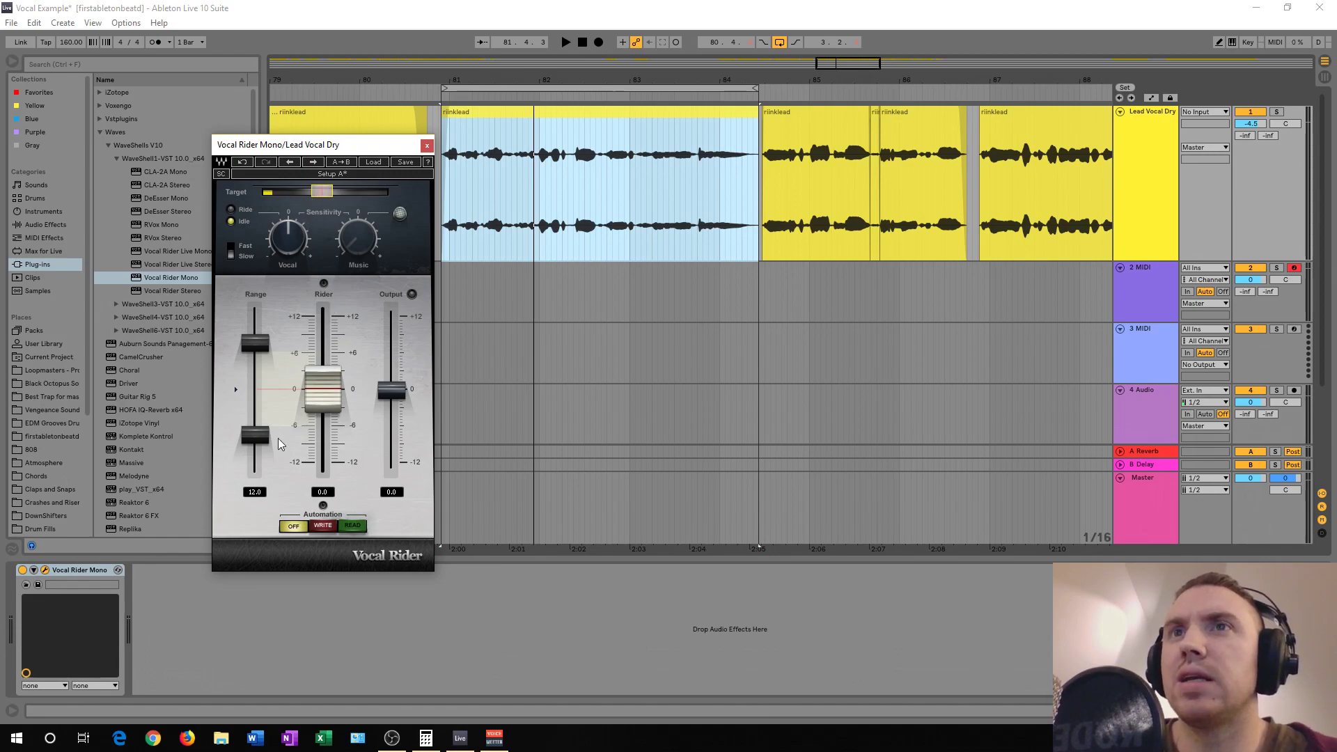
key("space")
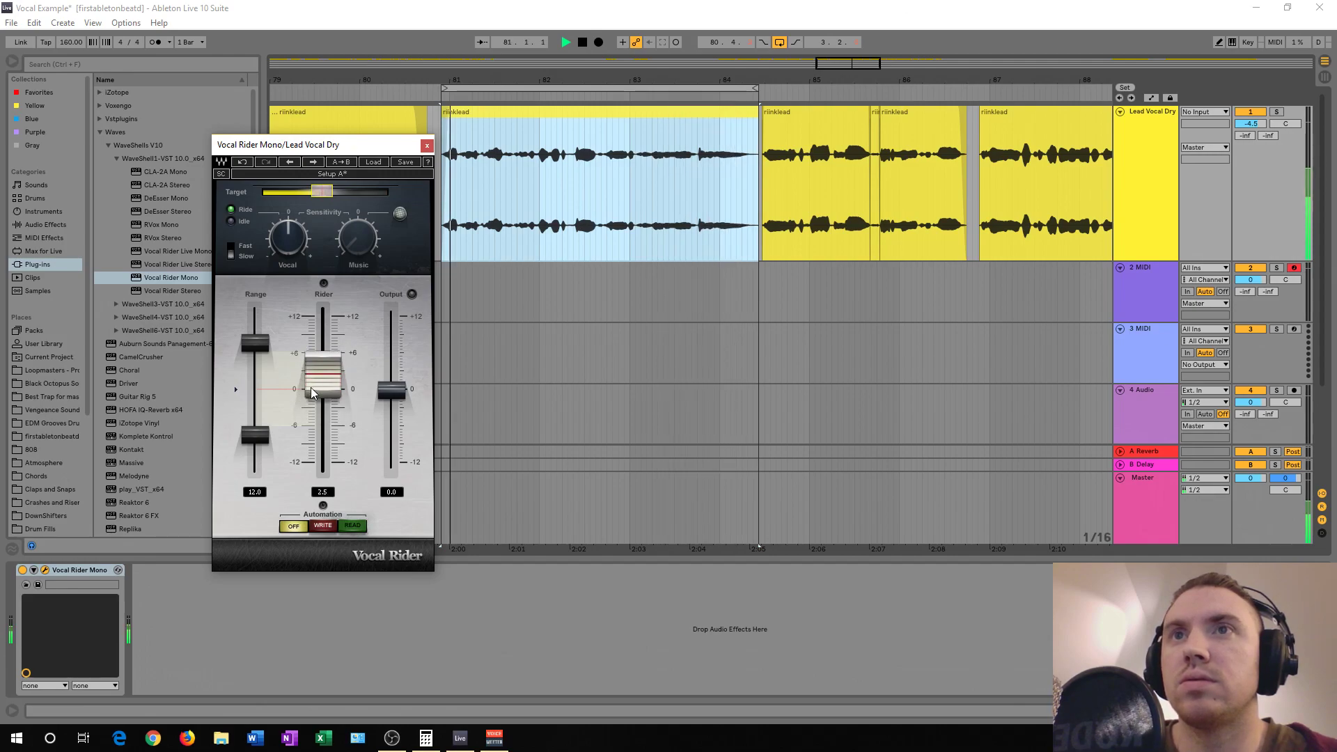
mouse_move(326, 195)
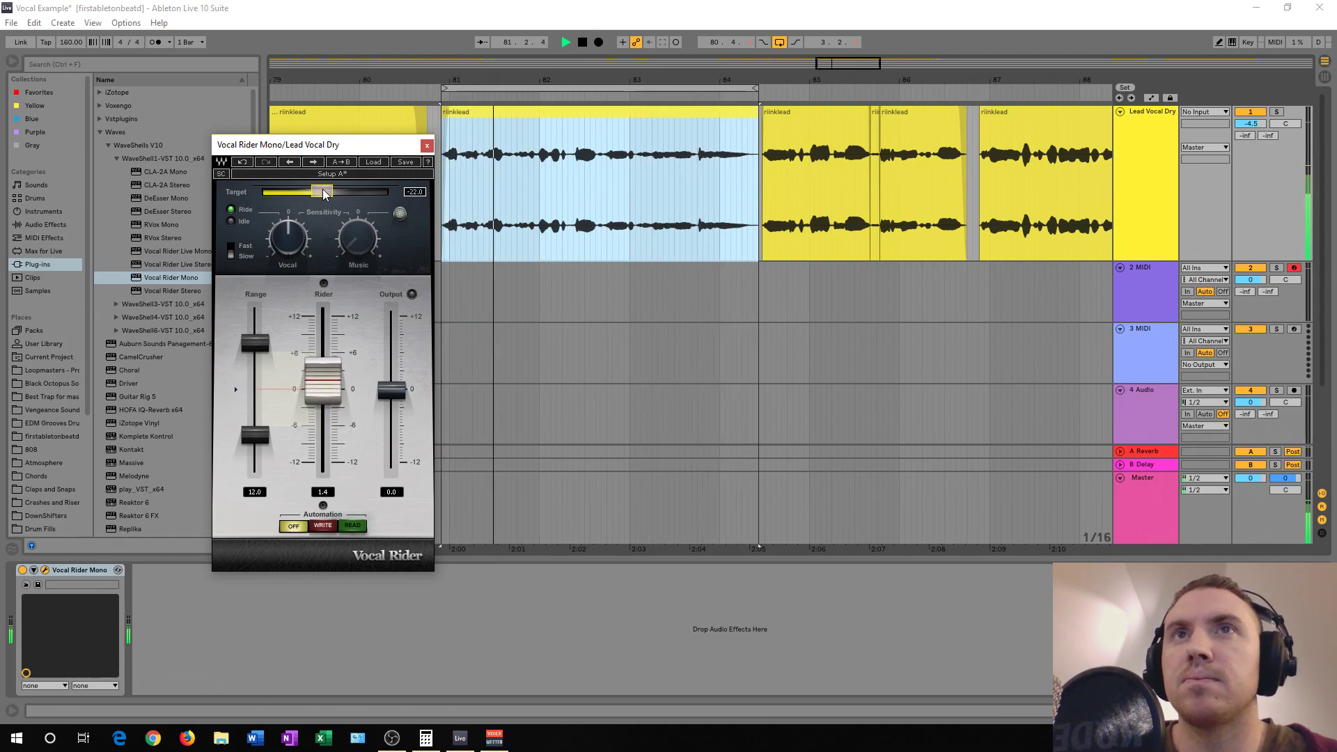
left_click(427, 145)
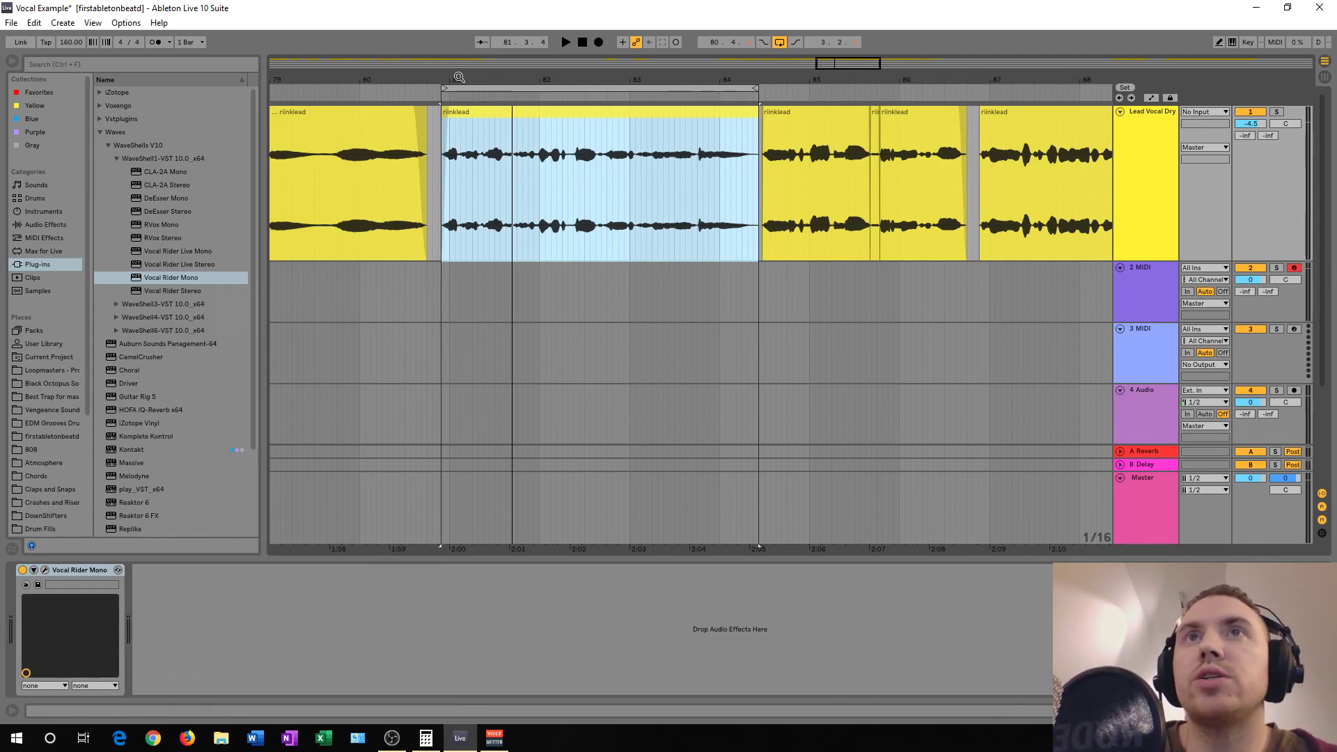
- Add Waves Tune Real-Time Mono after Vocal Rider on the Lead Vocal Dry track
left_click(116, 305)
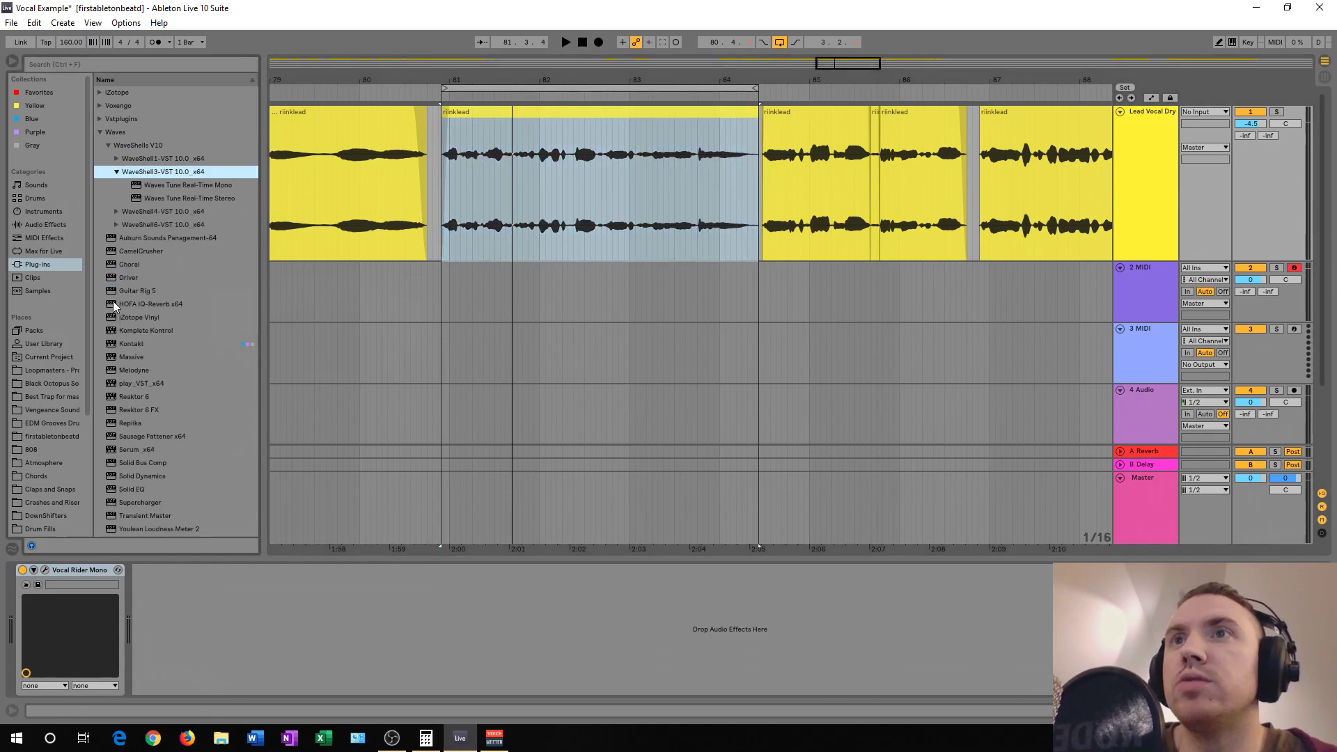
double_click(165, 186)
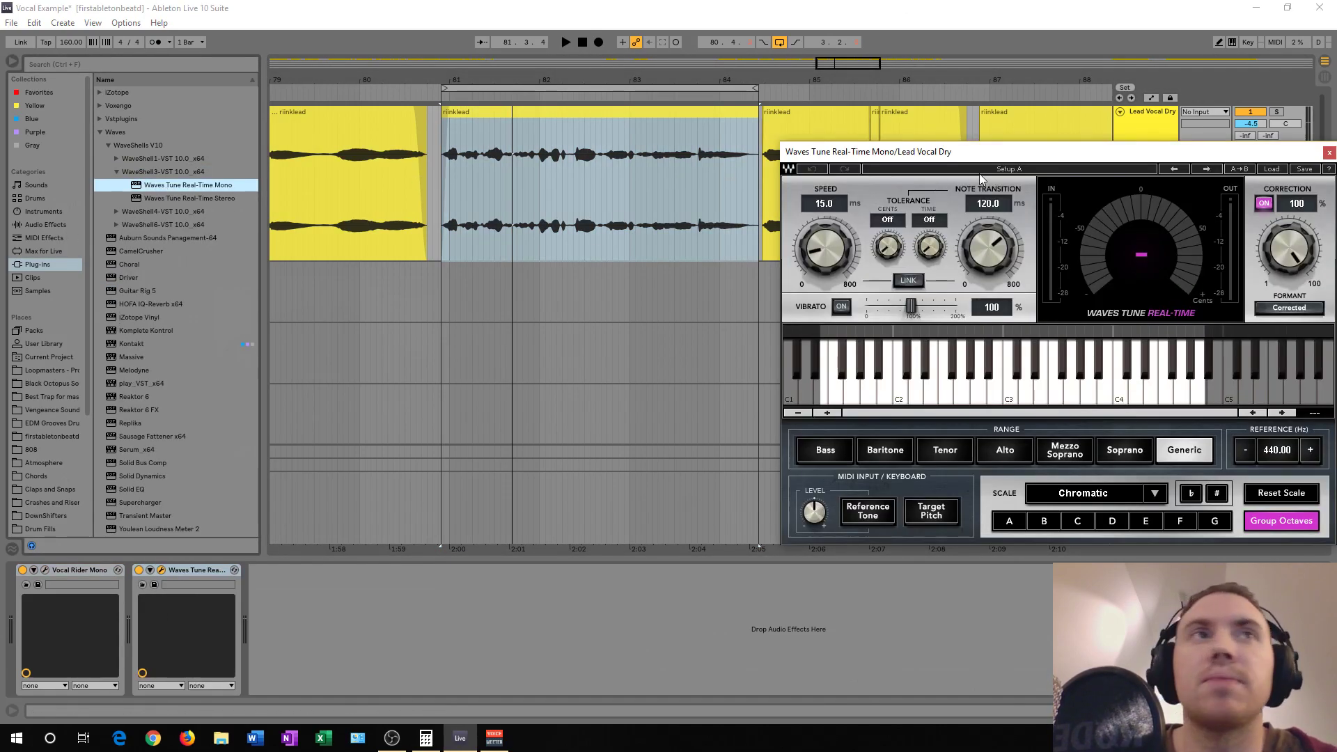
left_click_drag(988, 155, 579, 202)
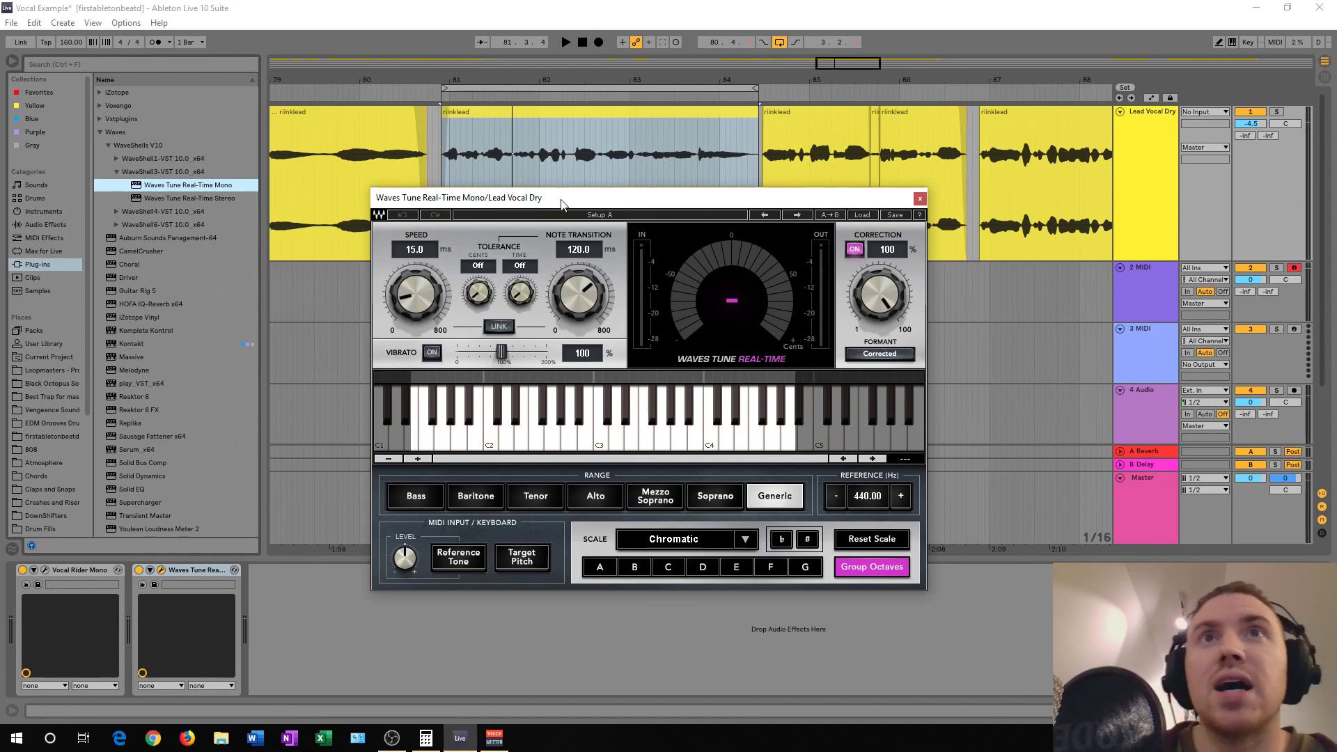
left_click_drag(562, 204, 550, 220)
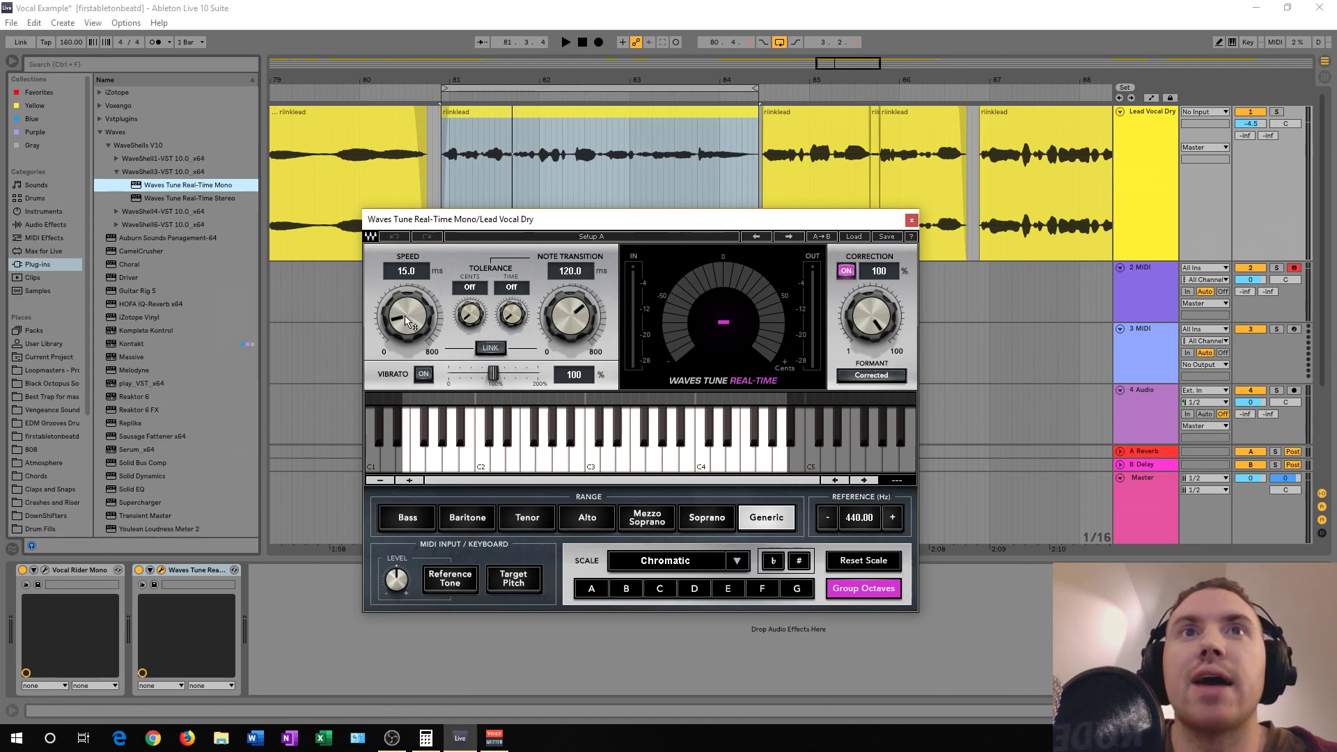
- Set the Waves Tune Real-Time scale to Natural Minor with D as the root note
left_click_drag(625, 218, 522, 217)
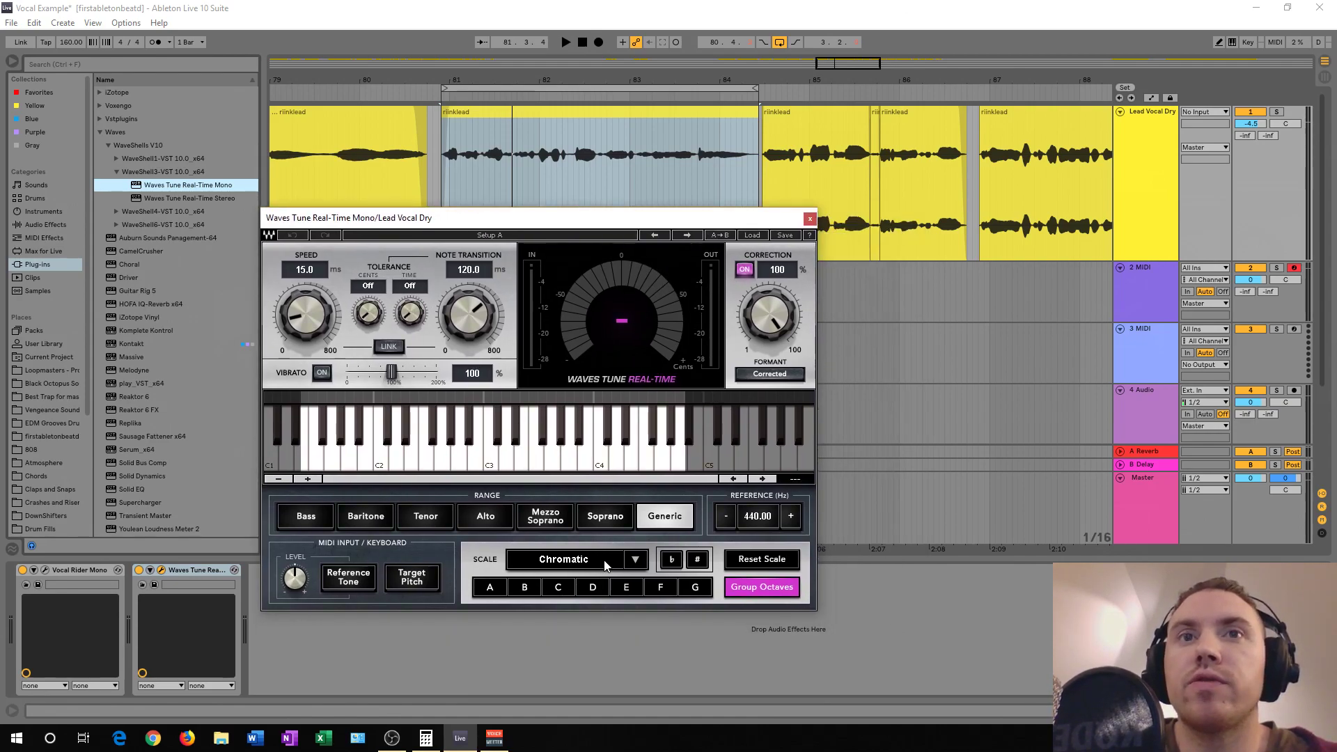
left_click(641, 561)
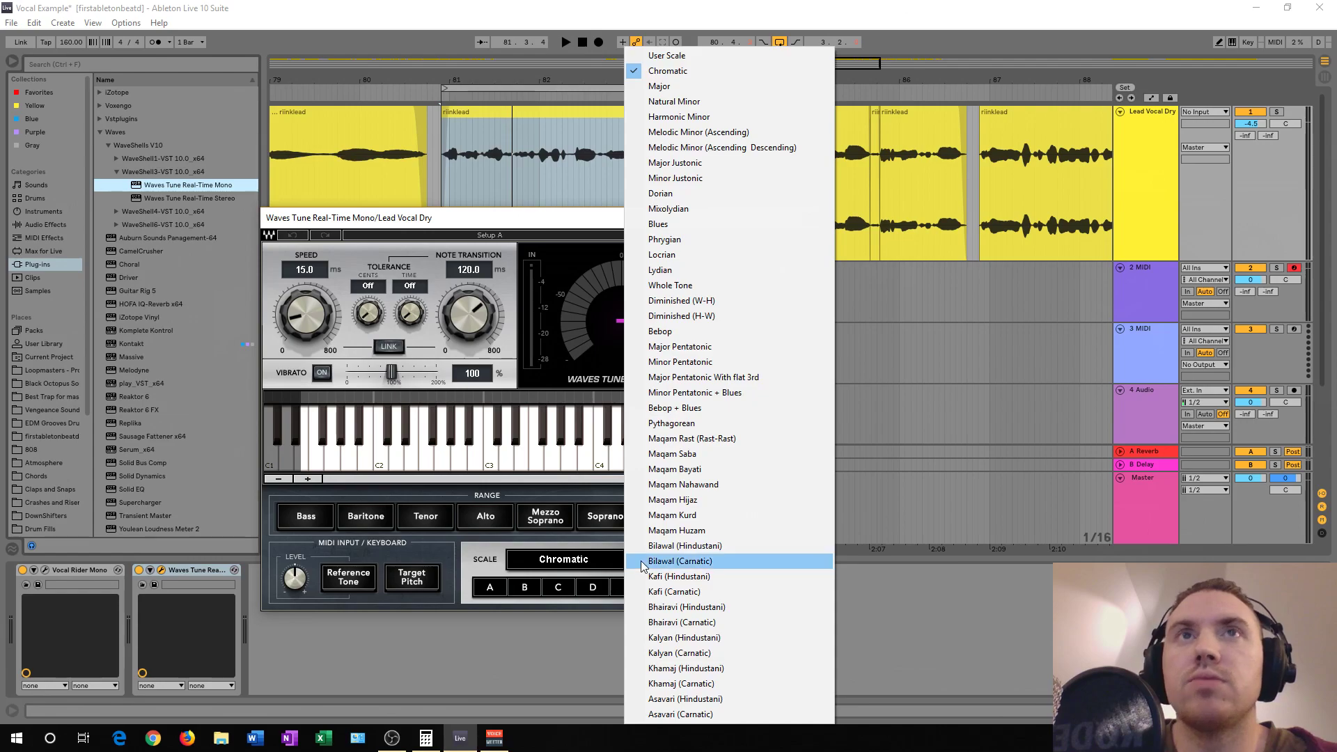
left_click(716, 108)
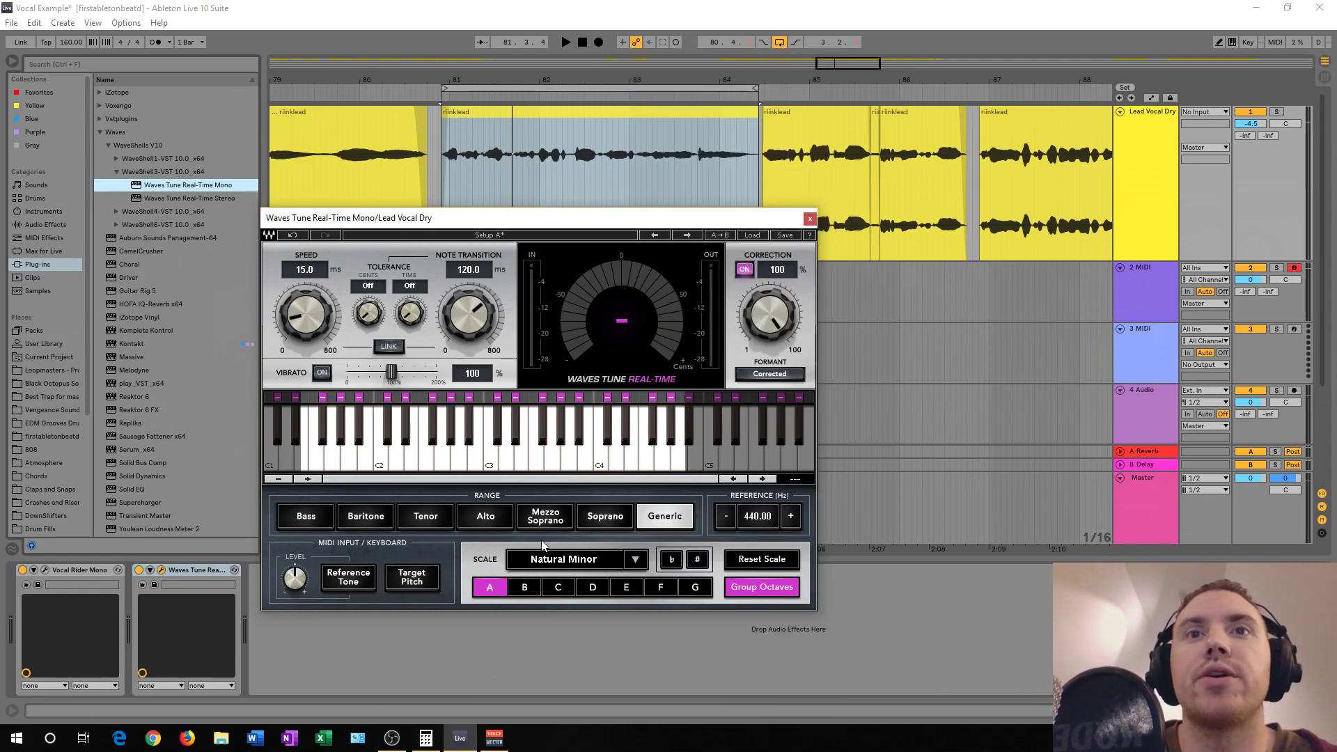
left_click(595, 589)
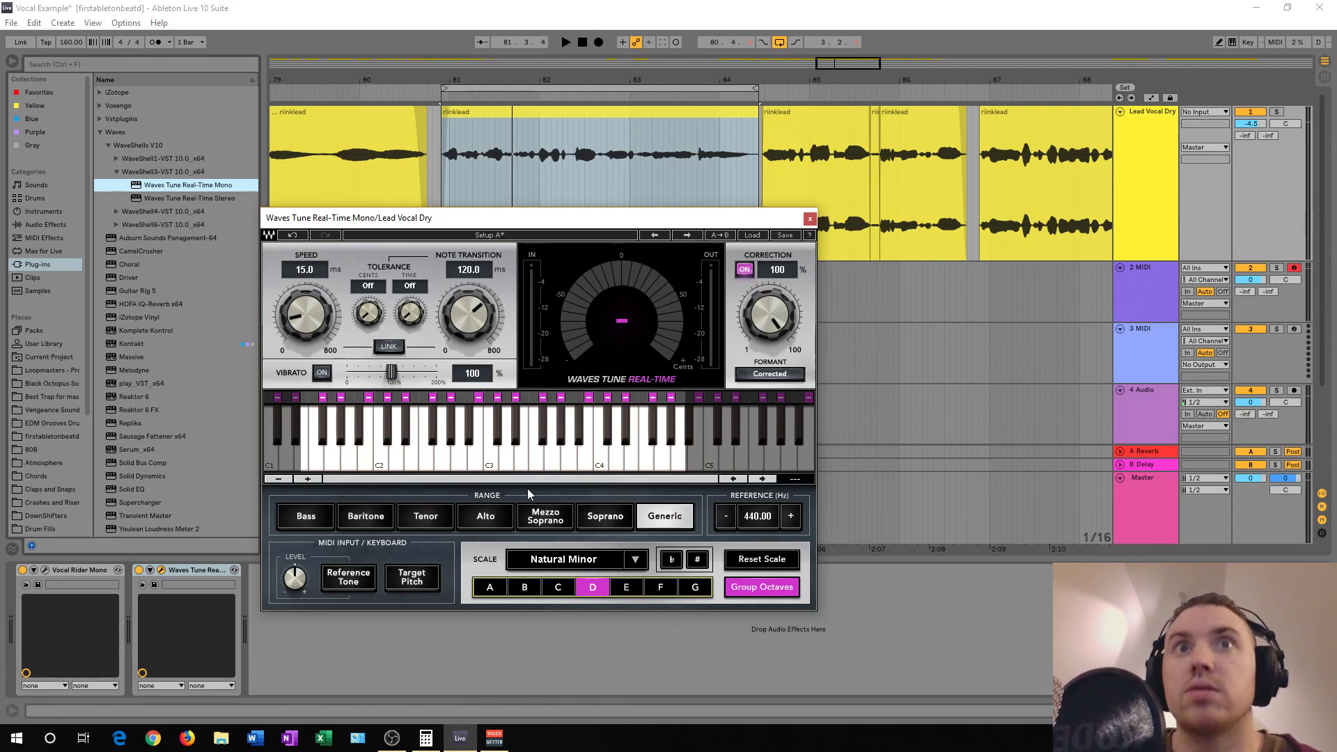
- Try a note transition of 0.1 ms while the vocal phrase plays
mouse_move(540, 216)
left_mouse_down()
mouse_move(570, 205)
mouse_move(557, 222)
left_mouse_up()
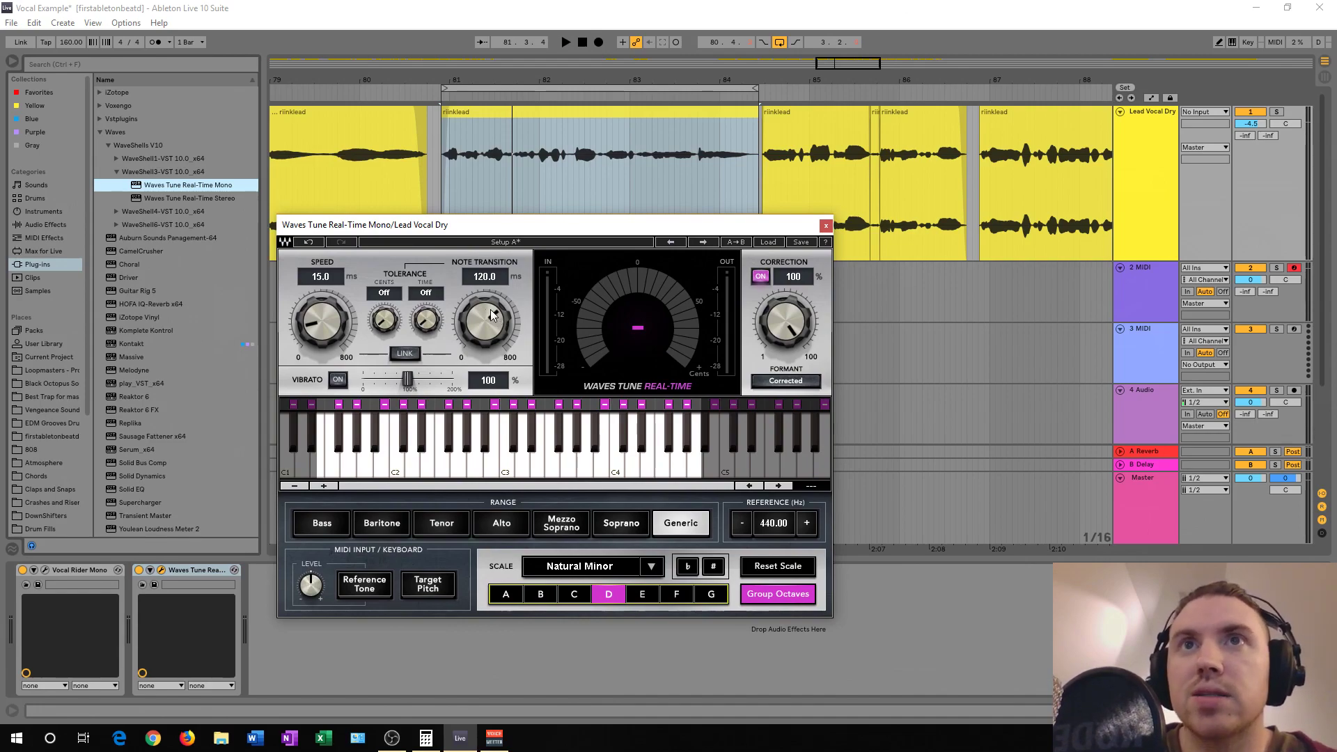
key("space")
left_click_drag(493, 315, 492, 390)
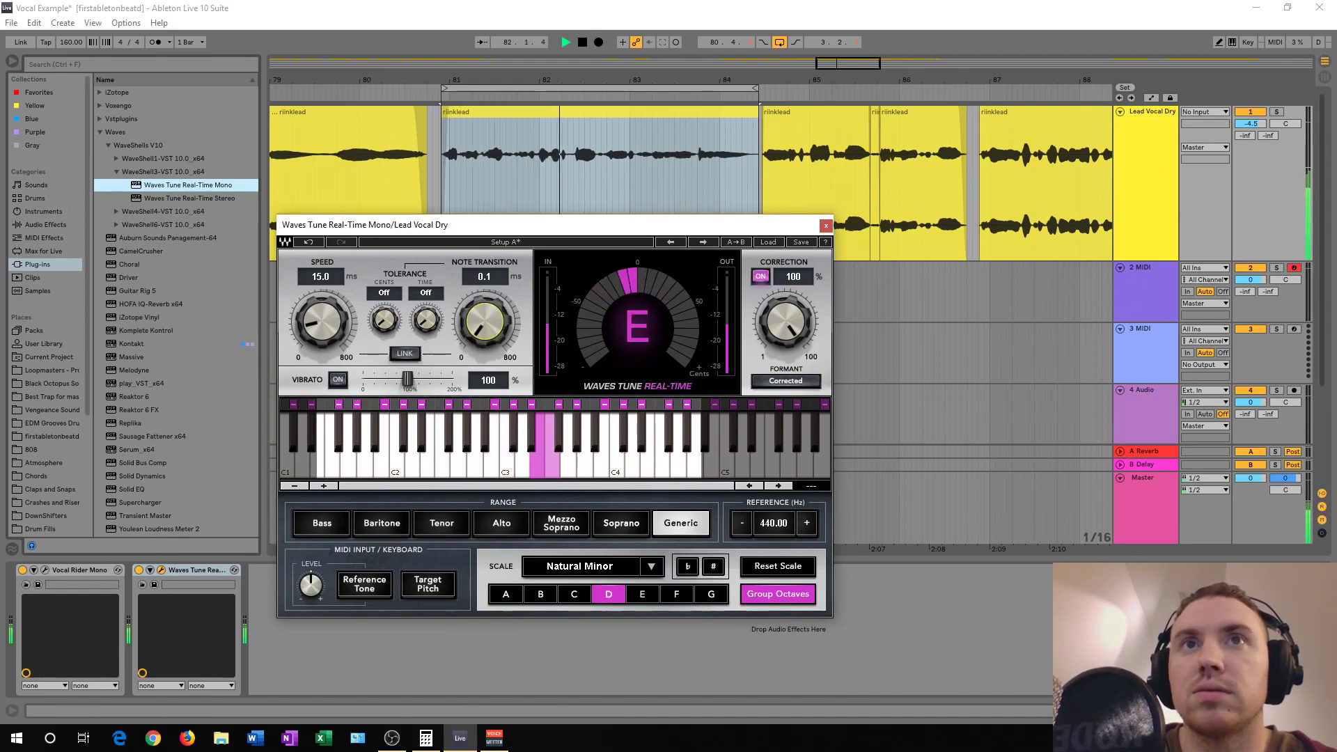
key("space")
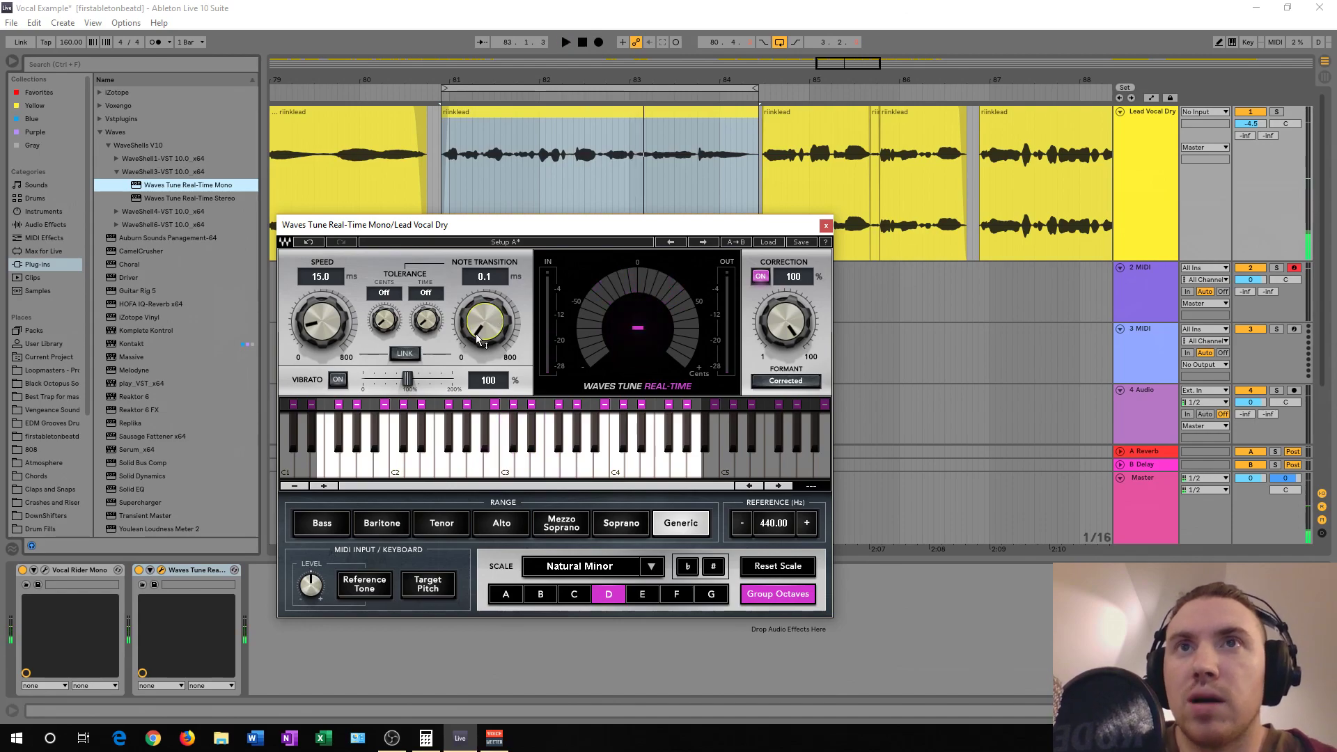
- Set the note transition to about 89.2 ms and audition the vocal phrase
left_click_drag(478, 339, 478, 293)
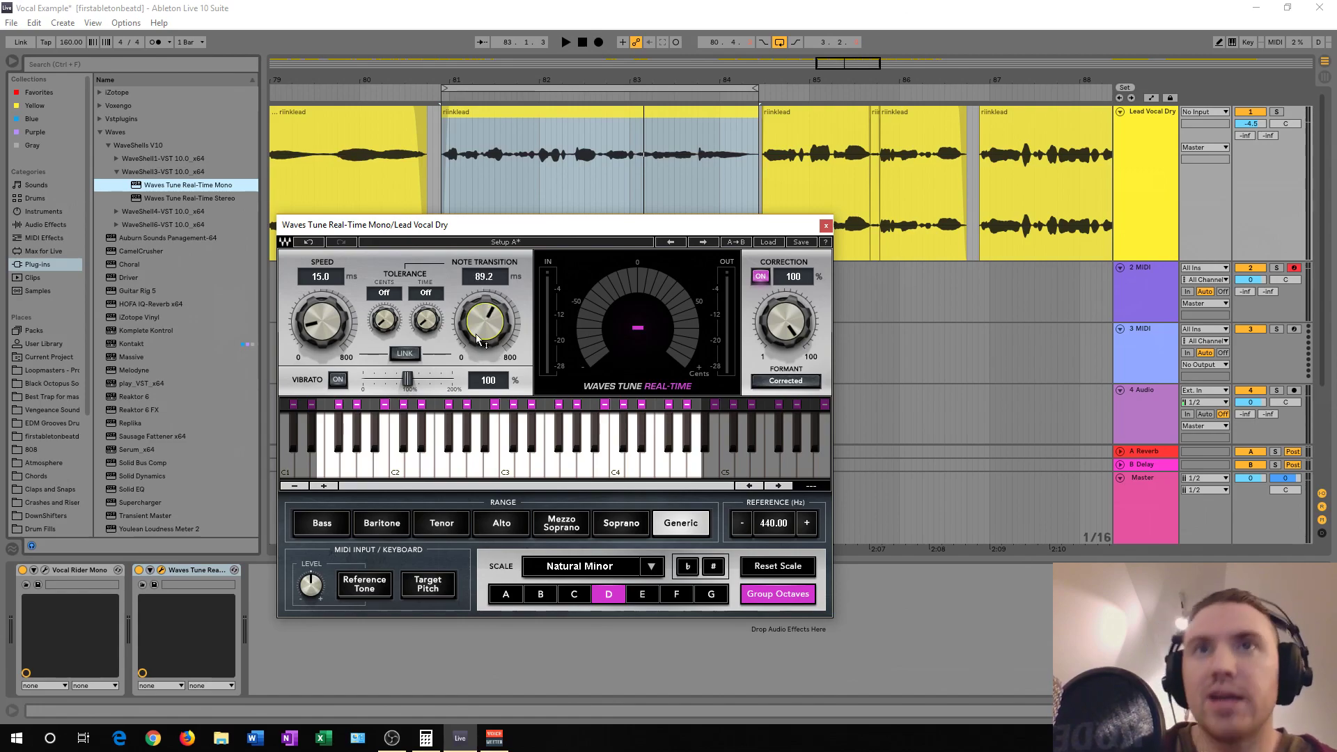
key("space")
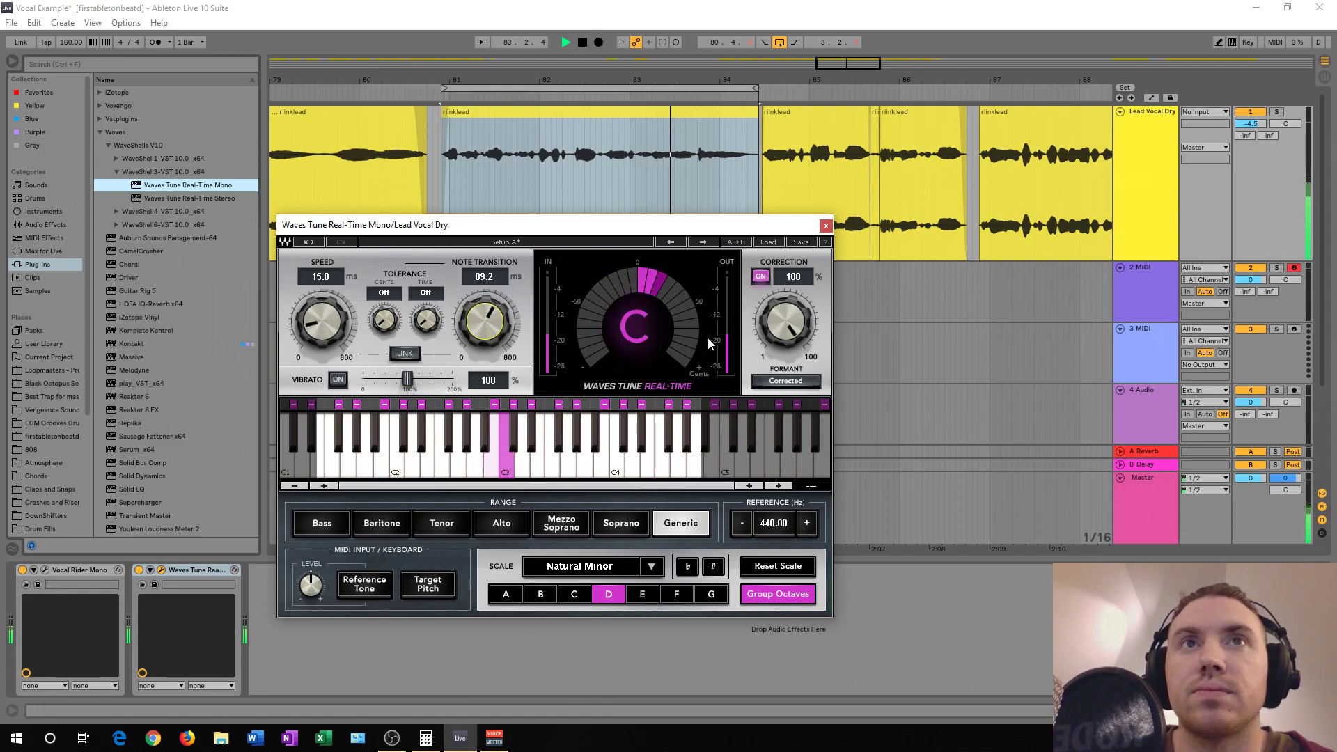
key("space")
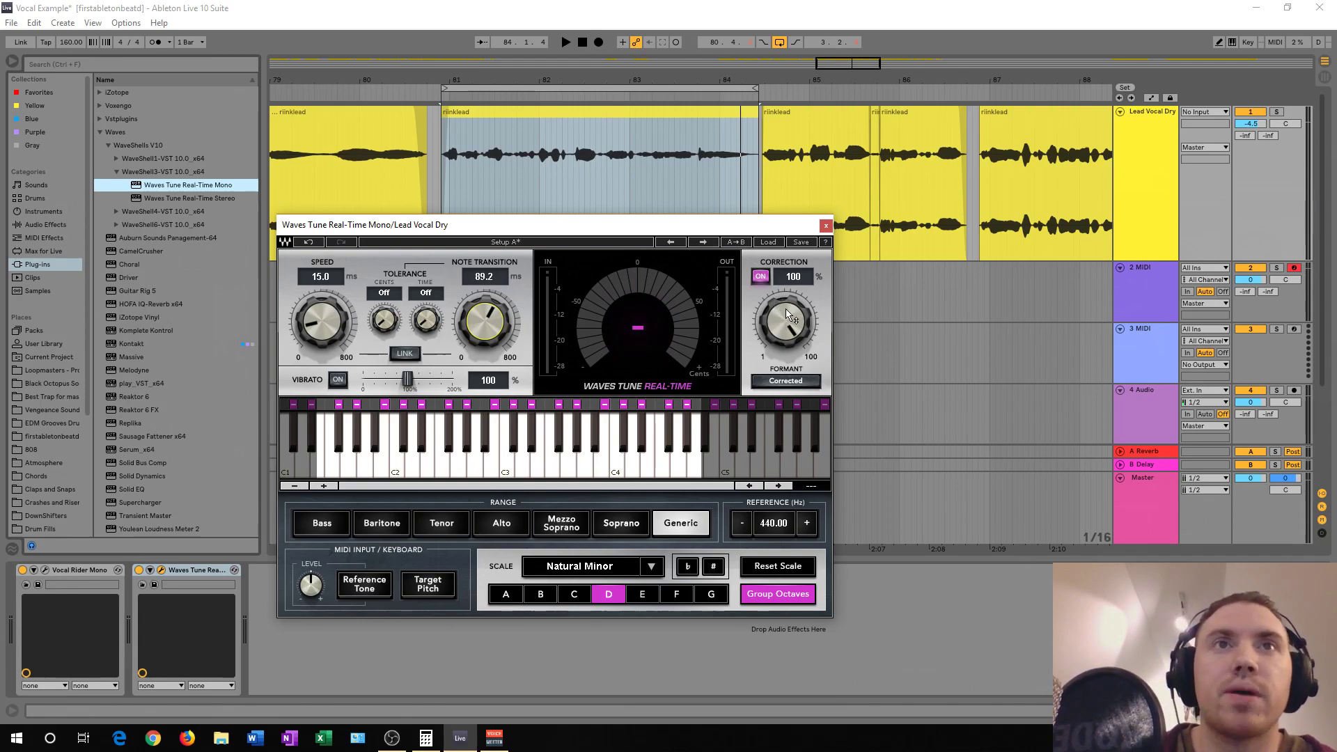
- Reduce the pitch correction amount to 62 %
left_click_drag(788, 315, 788, 355)
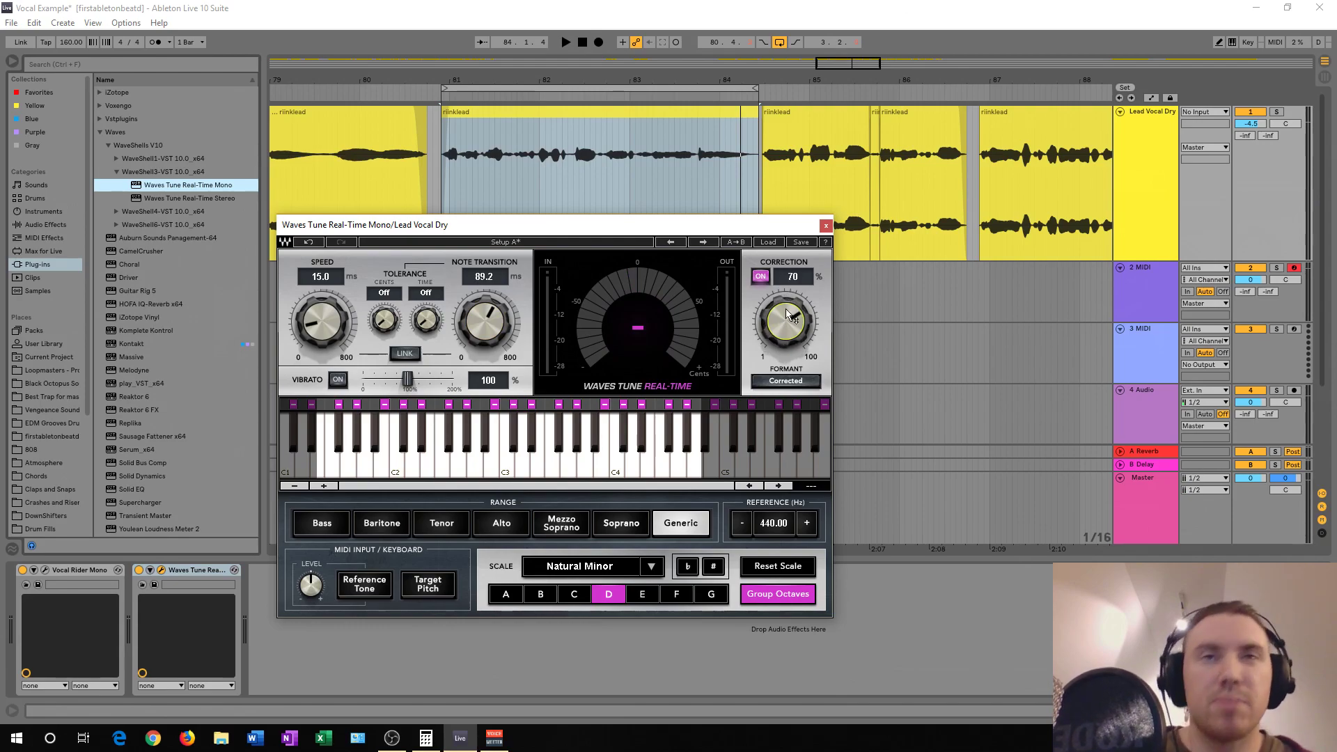
left_click_drag(788, 315, 788, 321)
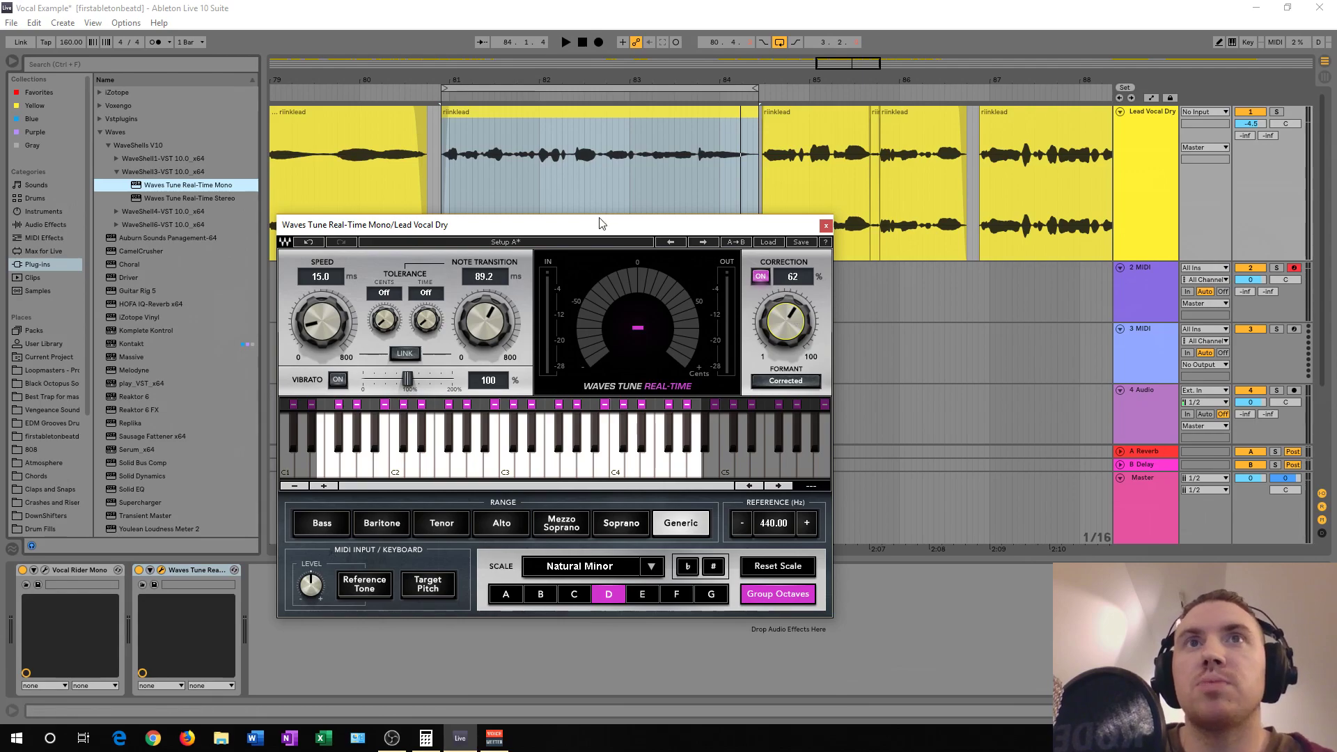
left_click_drag(600, 226, 610, 227)
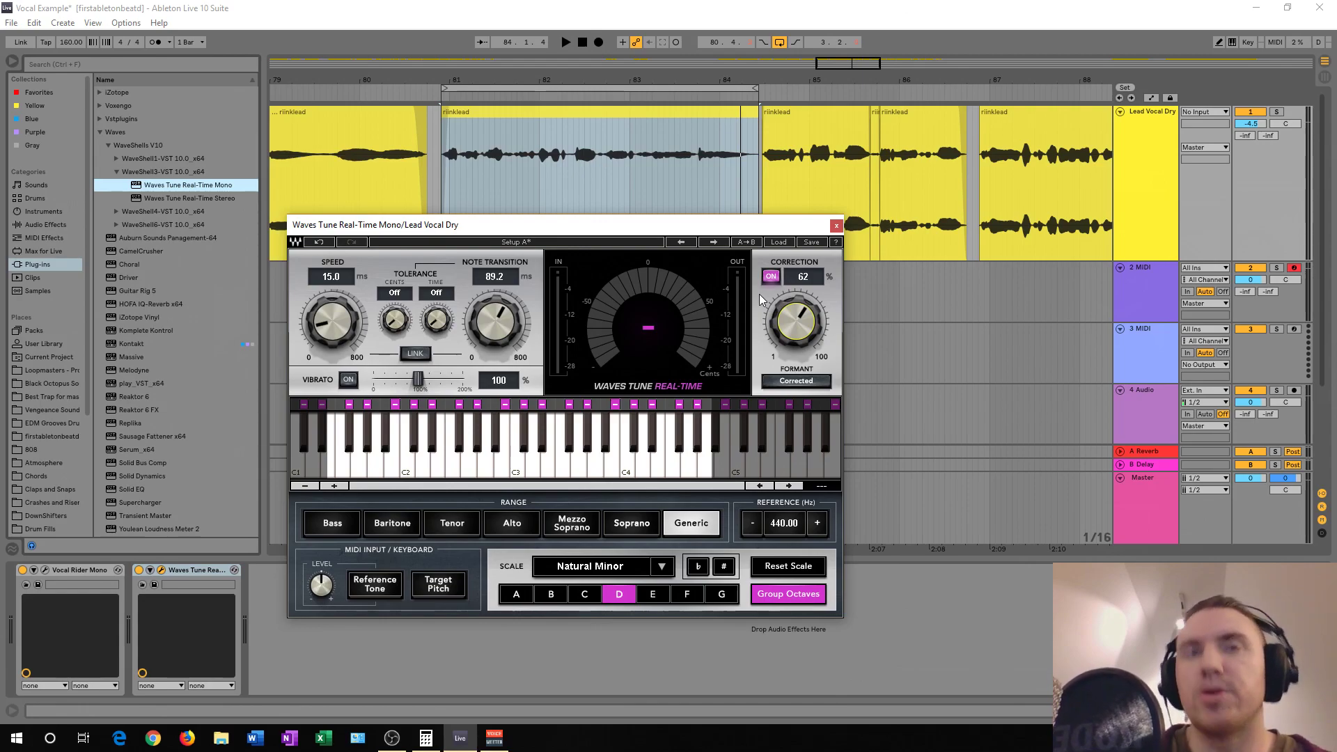
- Play back the pitch-corrected vocal phrase and close the Waves Tune Real-Time window
left_click_drag(648, 223, 693, 219)
key("space")
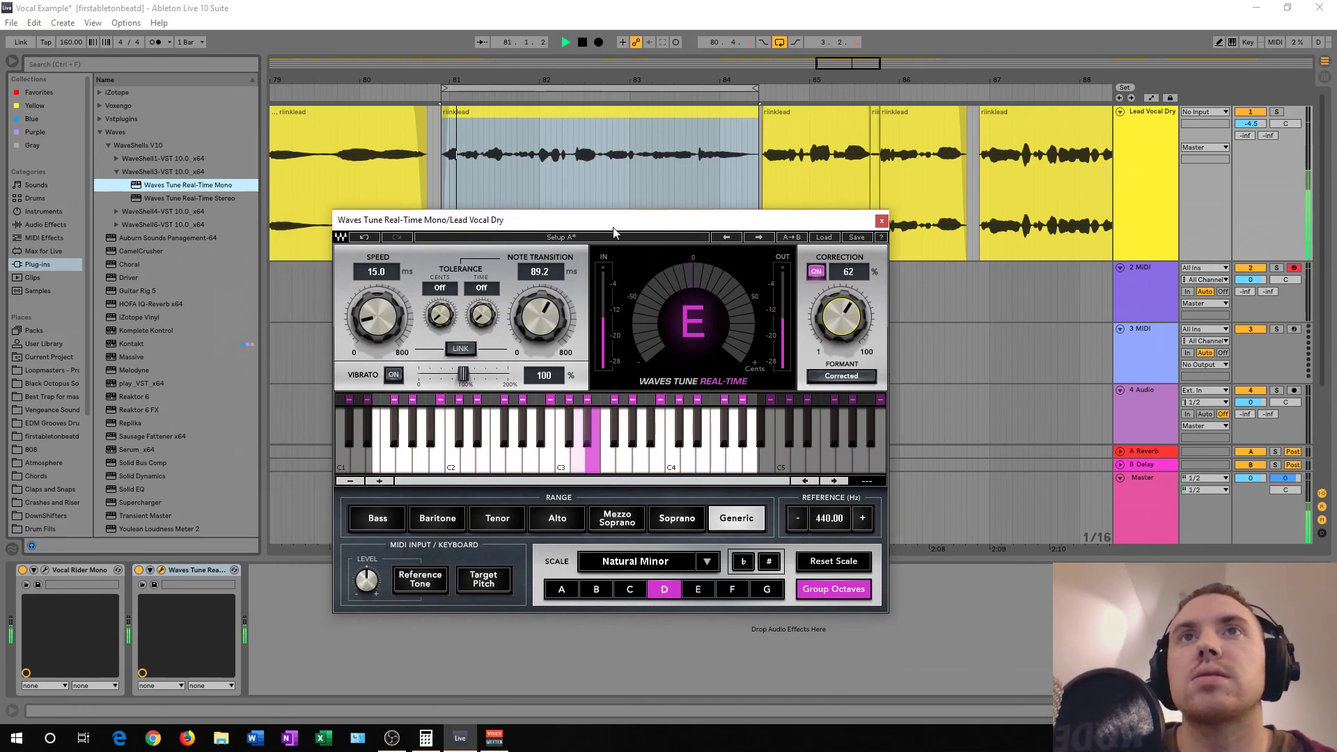
key("space")
left_click(882, 221)
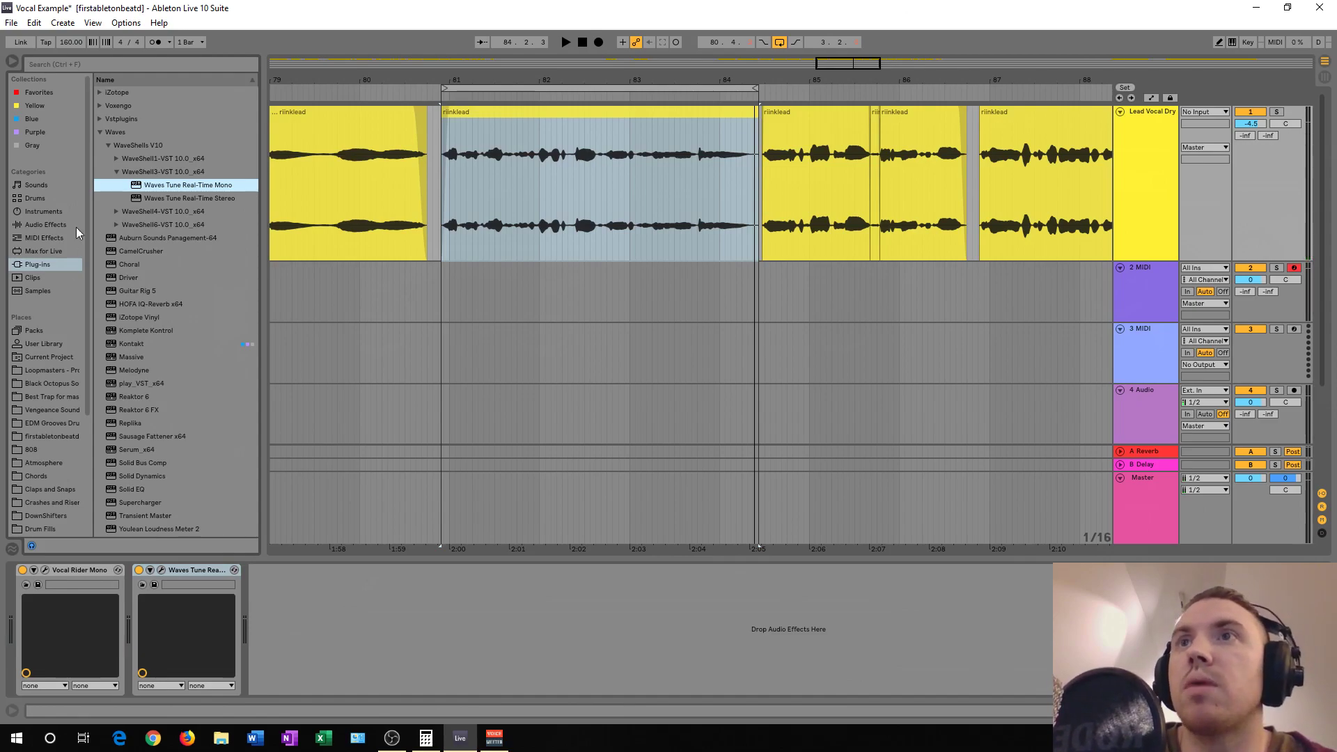
- Add the CLA-2A Mono compressor to the Lead Vocal Dry chain and place its window below the vocal clip
left_click(116, 158)
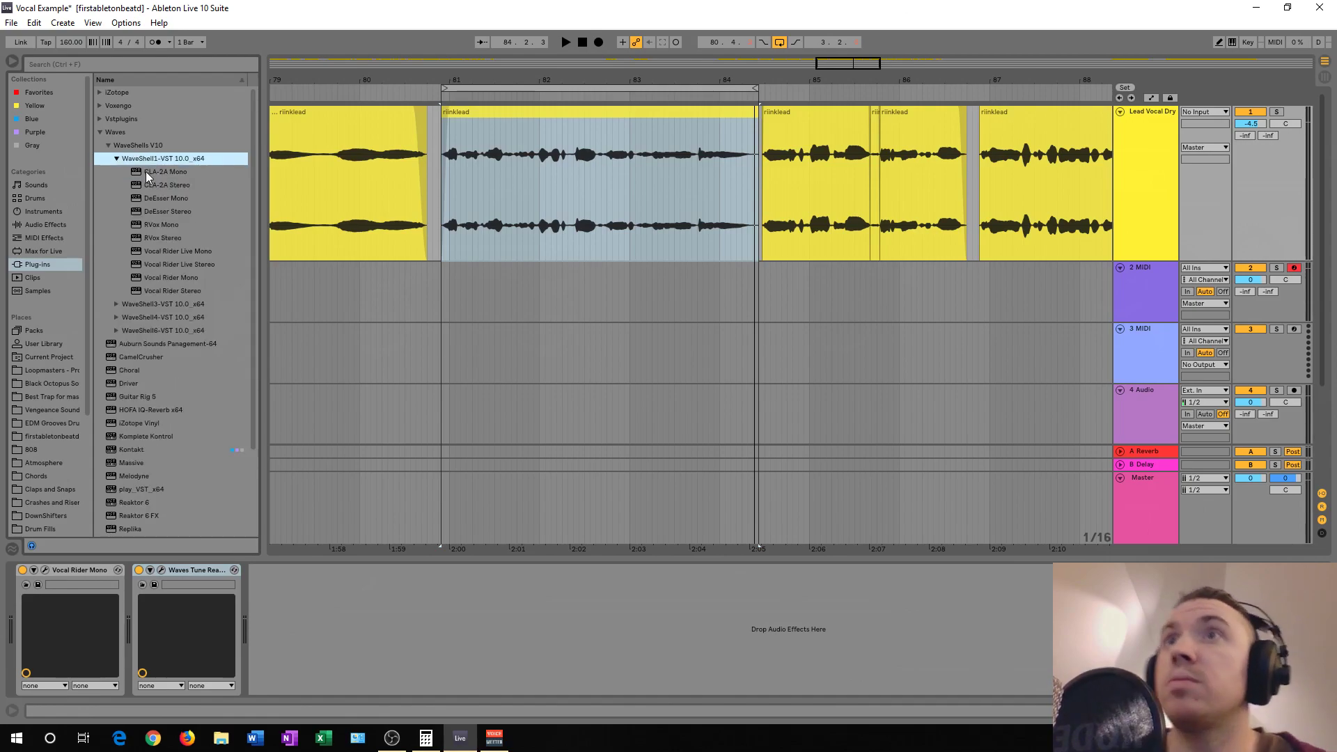
double_click(144, 171)
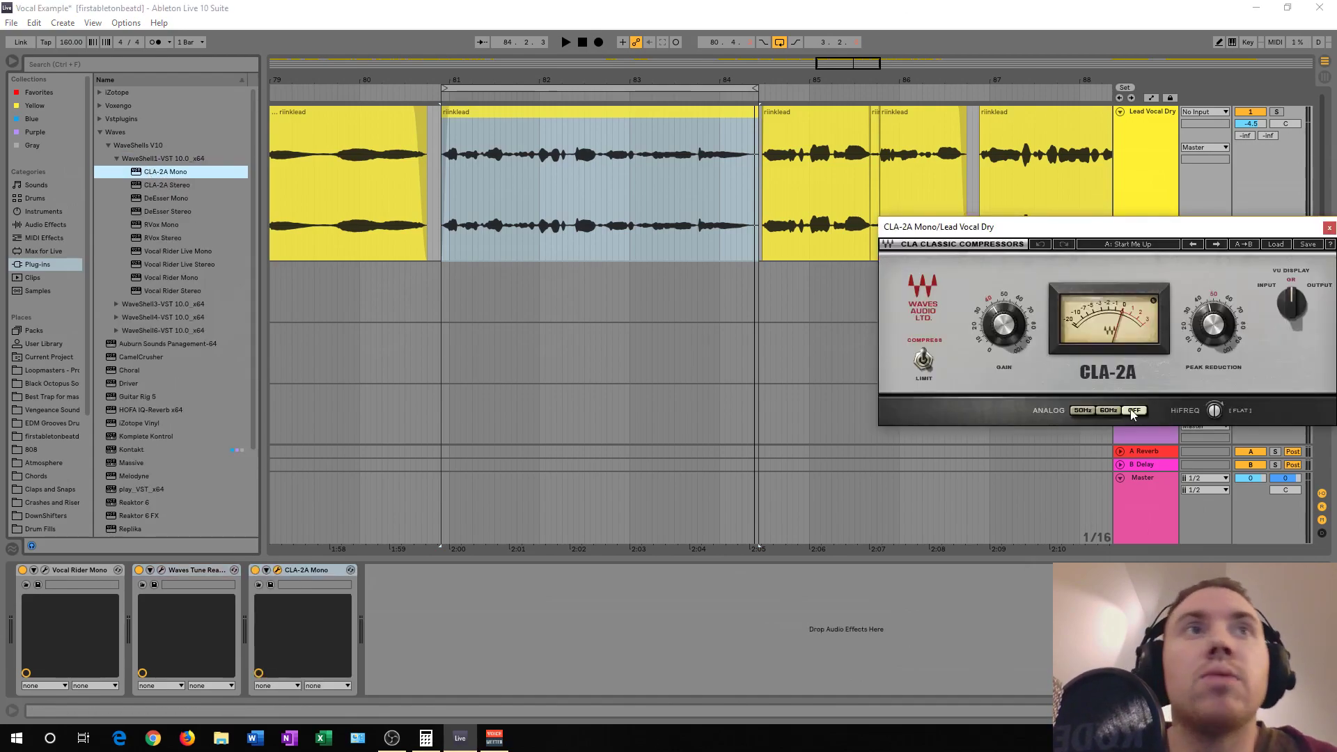
left_click_drag(1127, 235, 692, 303)
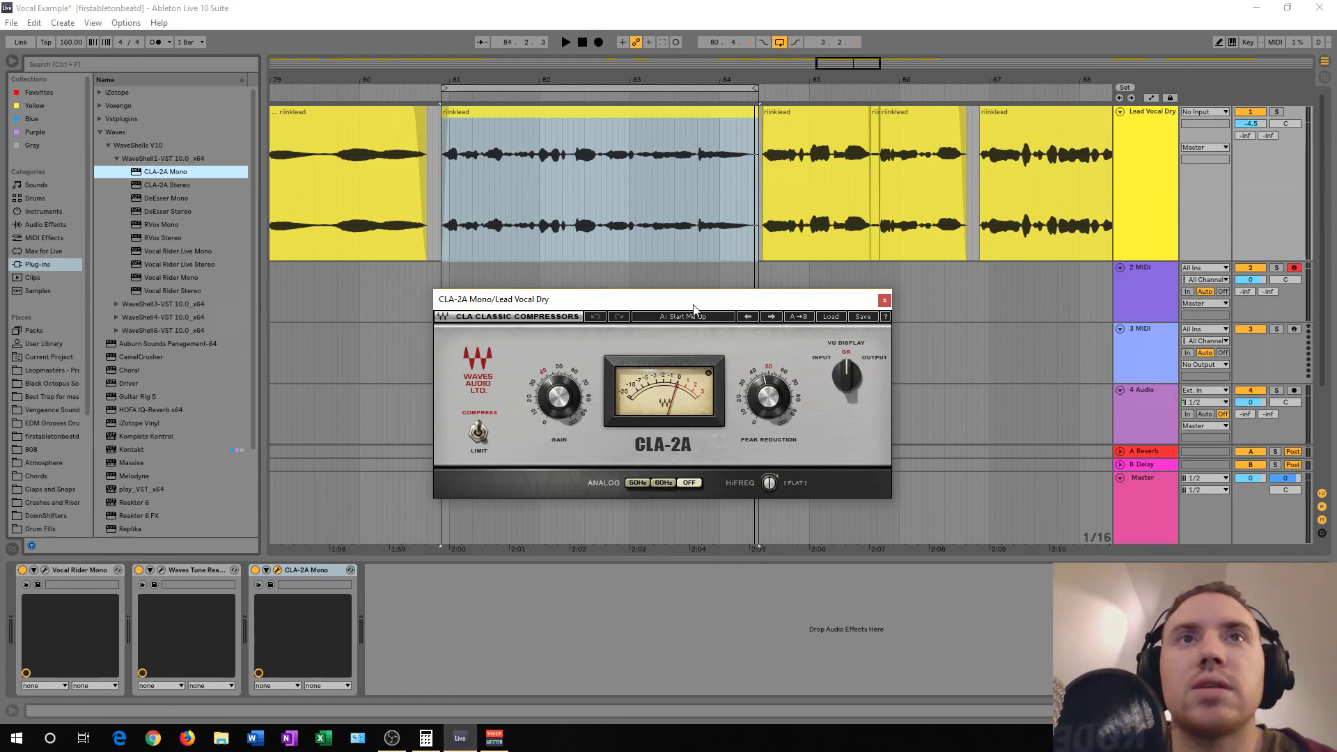
left_click_drag(694, 309, 654, 301)
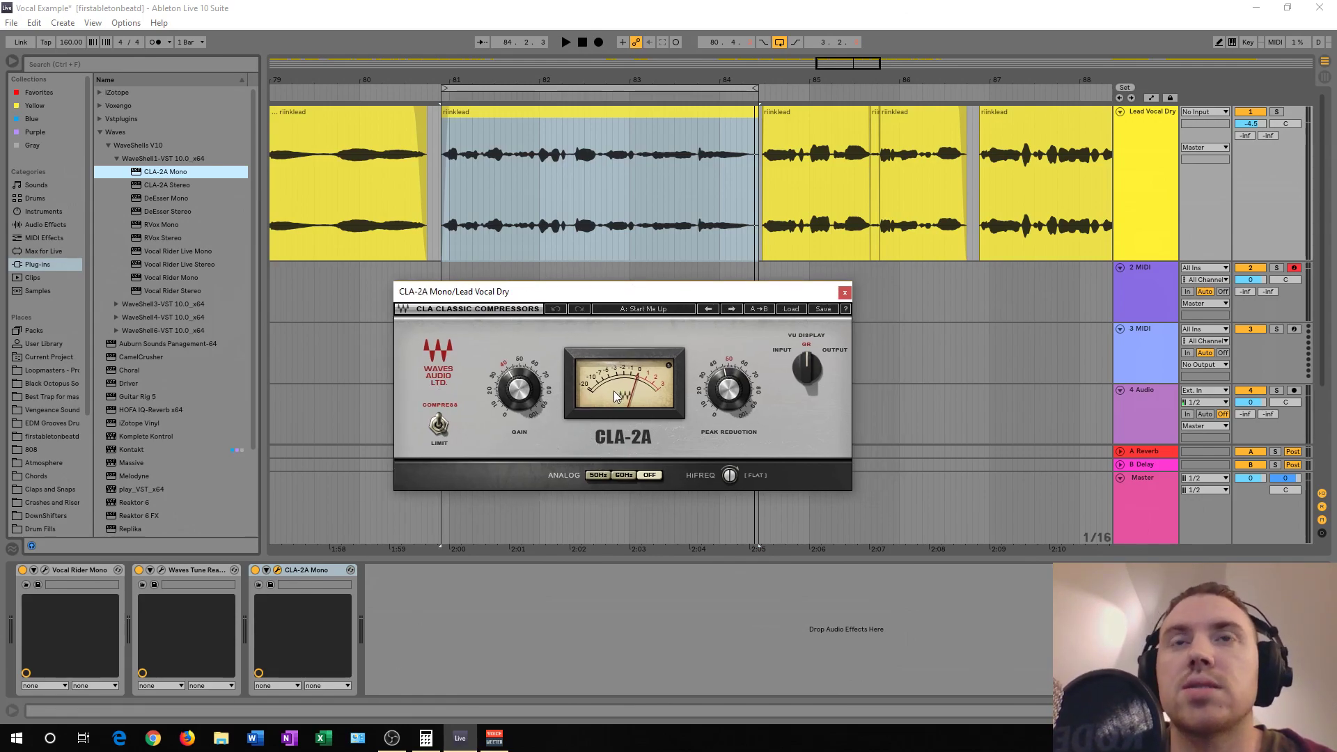
left_click_drag(561, 293, 577, 293)
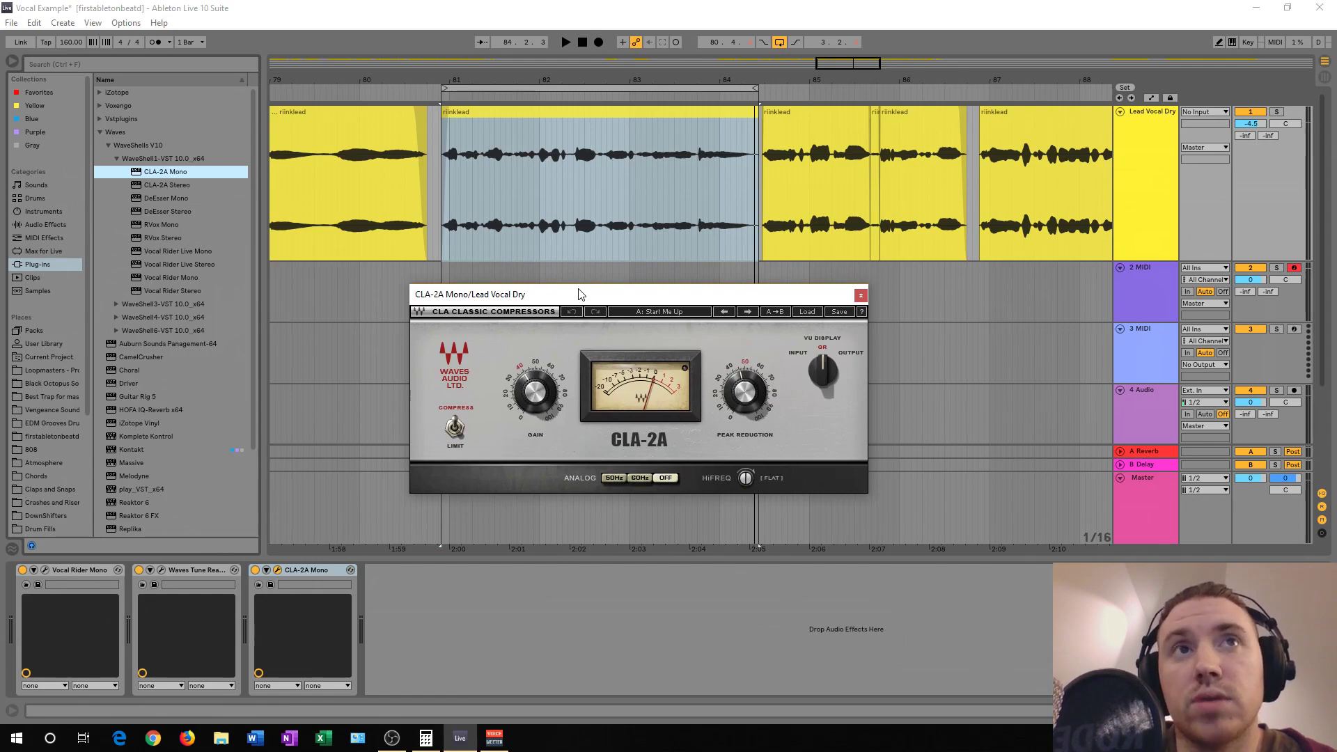
left_click_drag(582, 294, 584, 290)
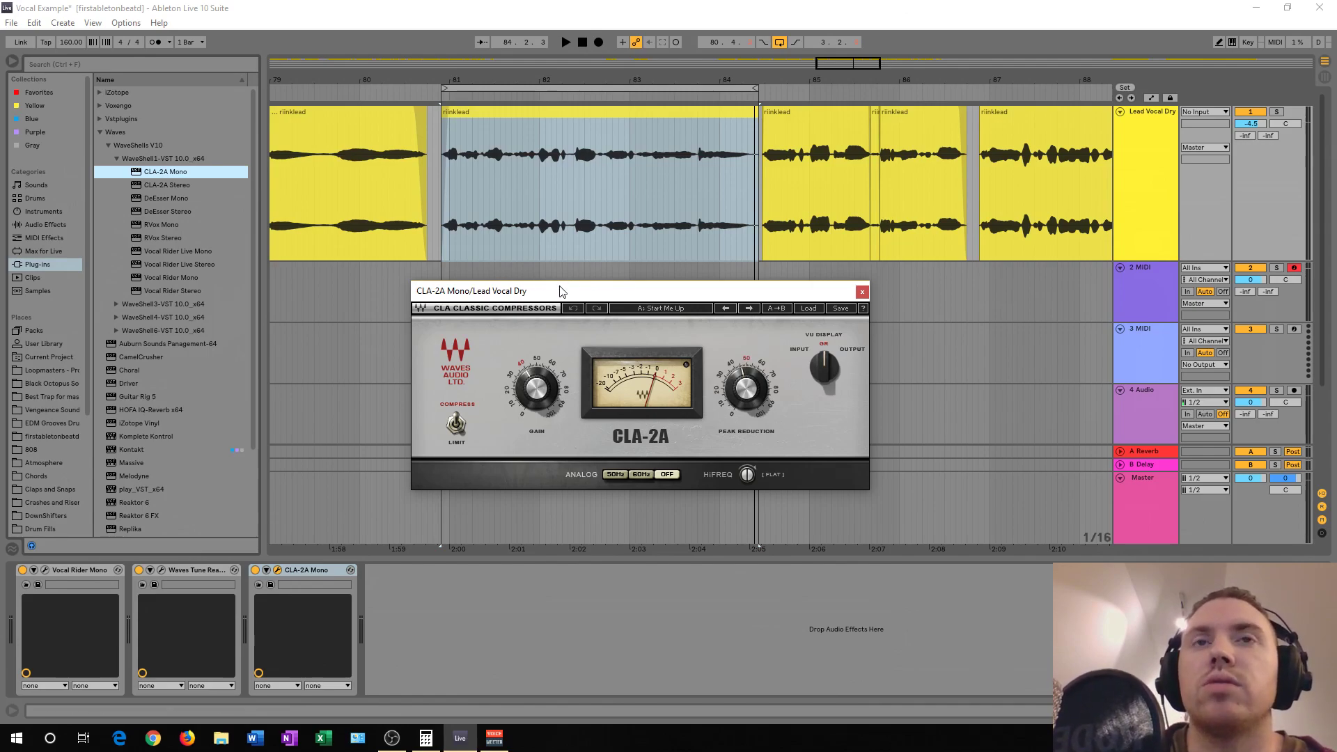
- Compare the vocal phrase with CLA-2A bypassed and active, and adjust its peak reduction to about 47
key("space")
left_click(255, 570)
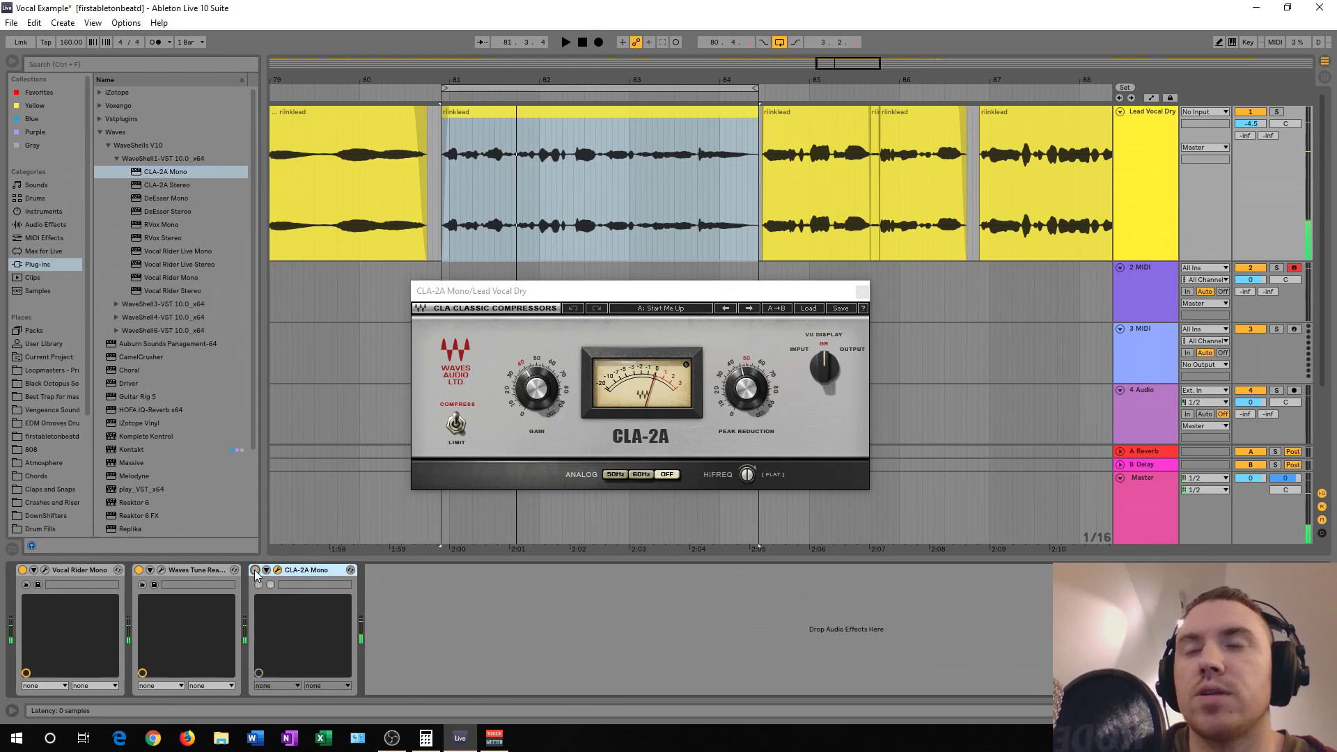
left_click(255, 570)
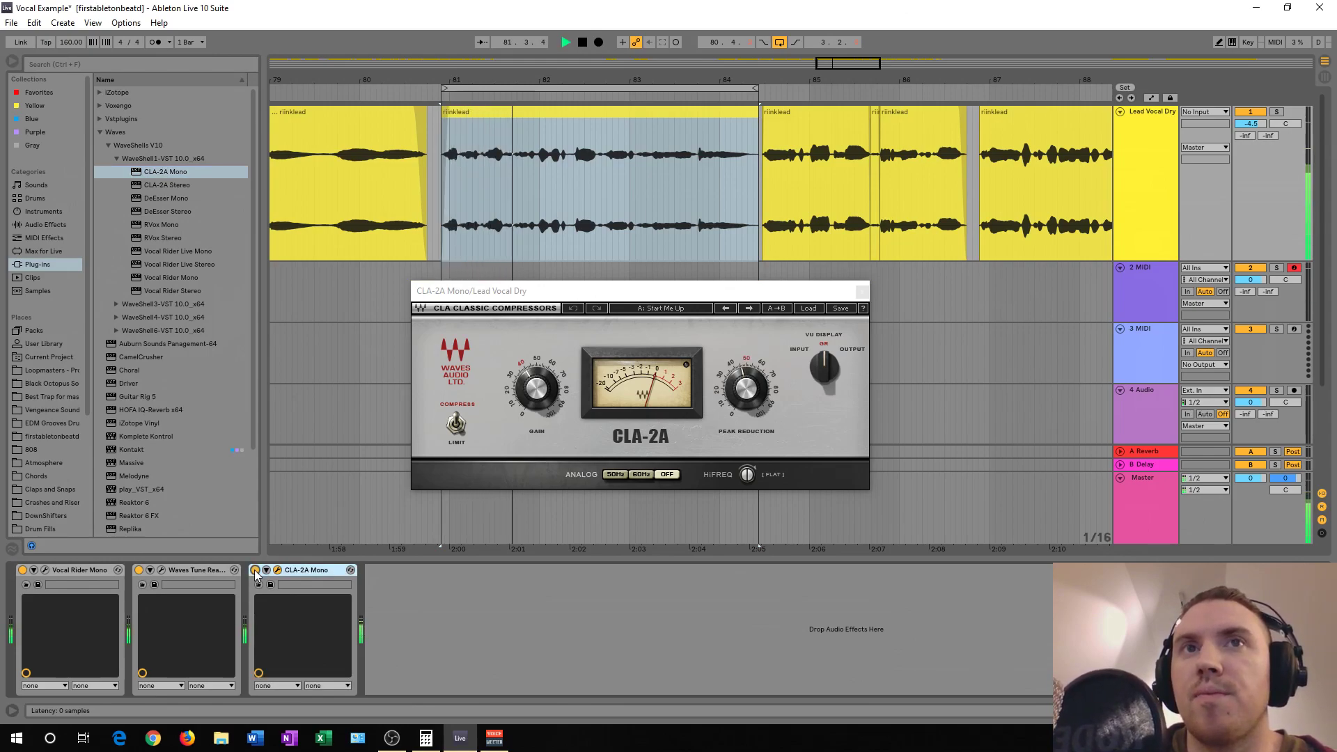
left_click_drag(745, 389, 745, 379)
key("space")
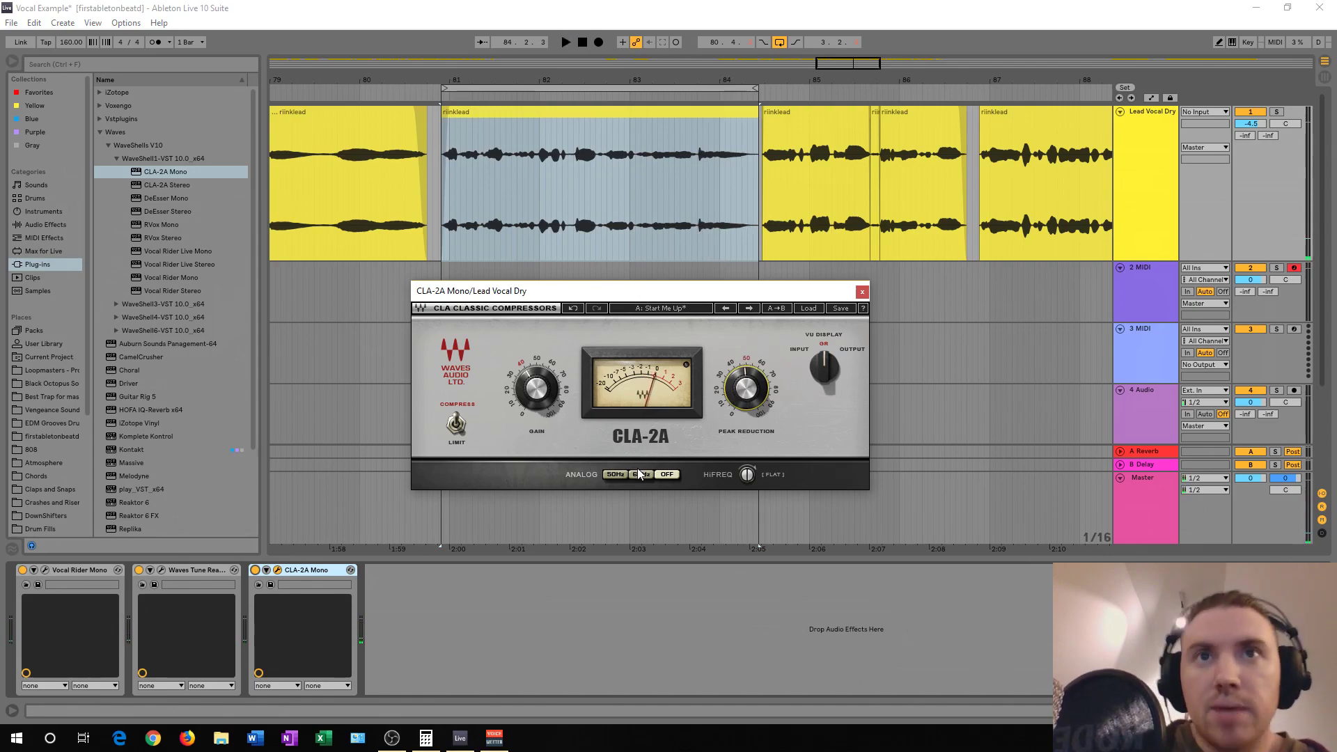
- Add RVox Mono after the CLA-2A and arrange both plug-in windows side by side
double_click(155, 227)
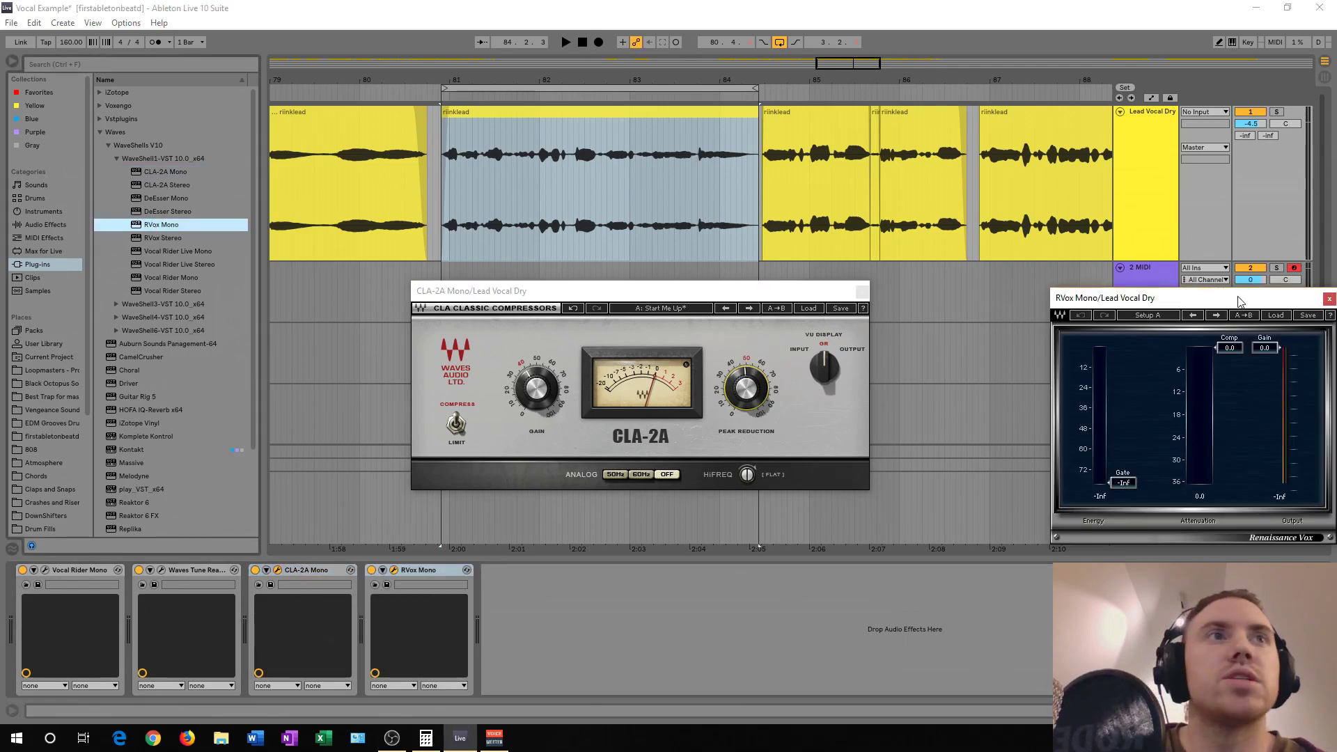
left_click_drag(838, 296, 541, 307)
left_click_drag(1268, 298, 717, 288)
- Set the RVox compression to -4.8 while auditioning the vocal phrase, and close both compressor windows
key("space")
left_click_drag(668, 338, 667, 355)
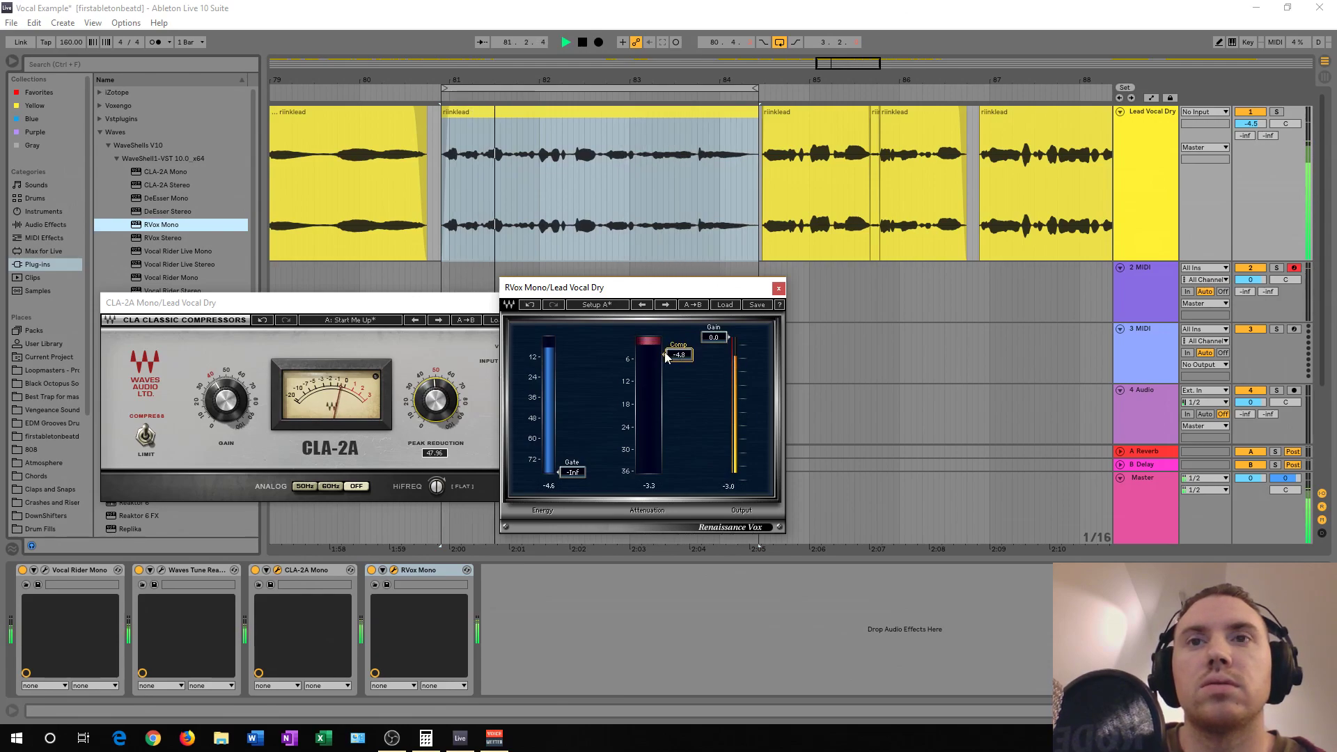
key("space")
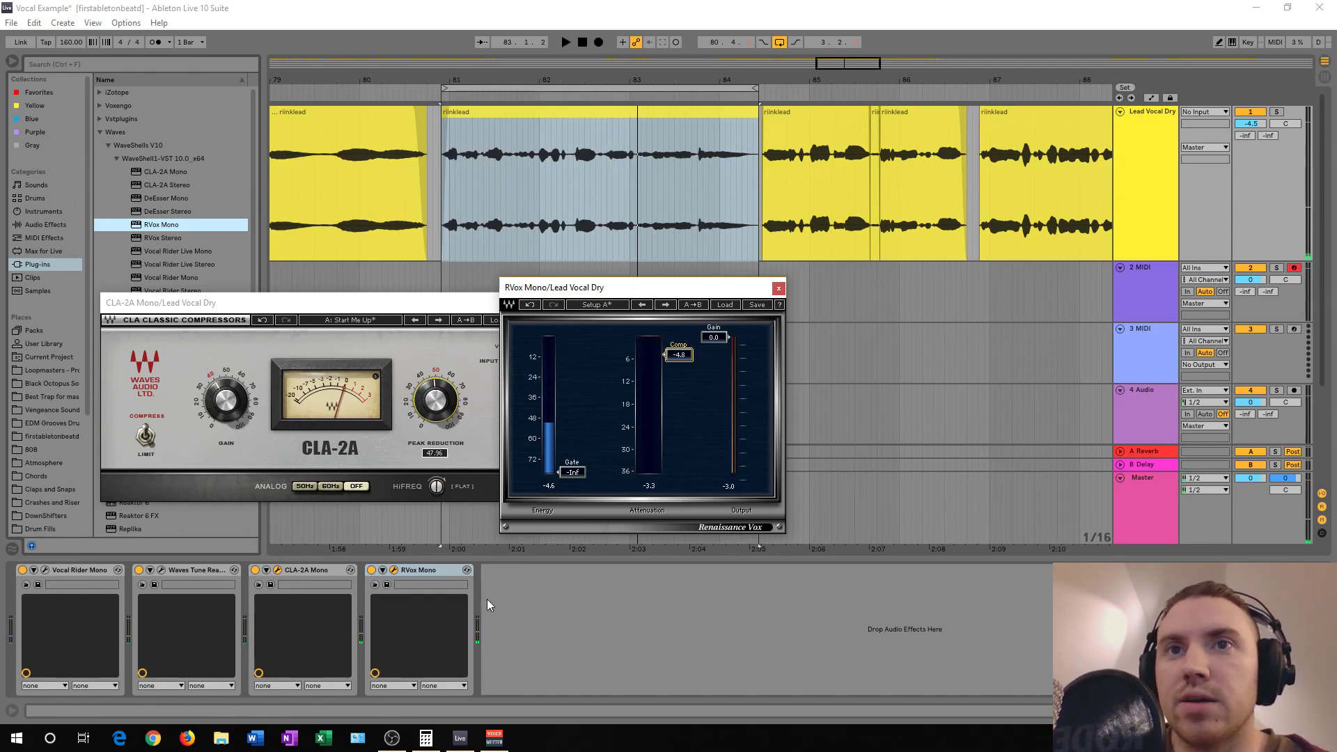
key("space")
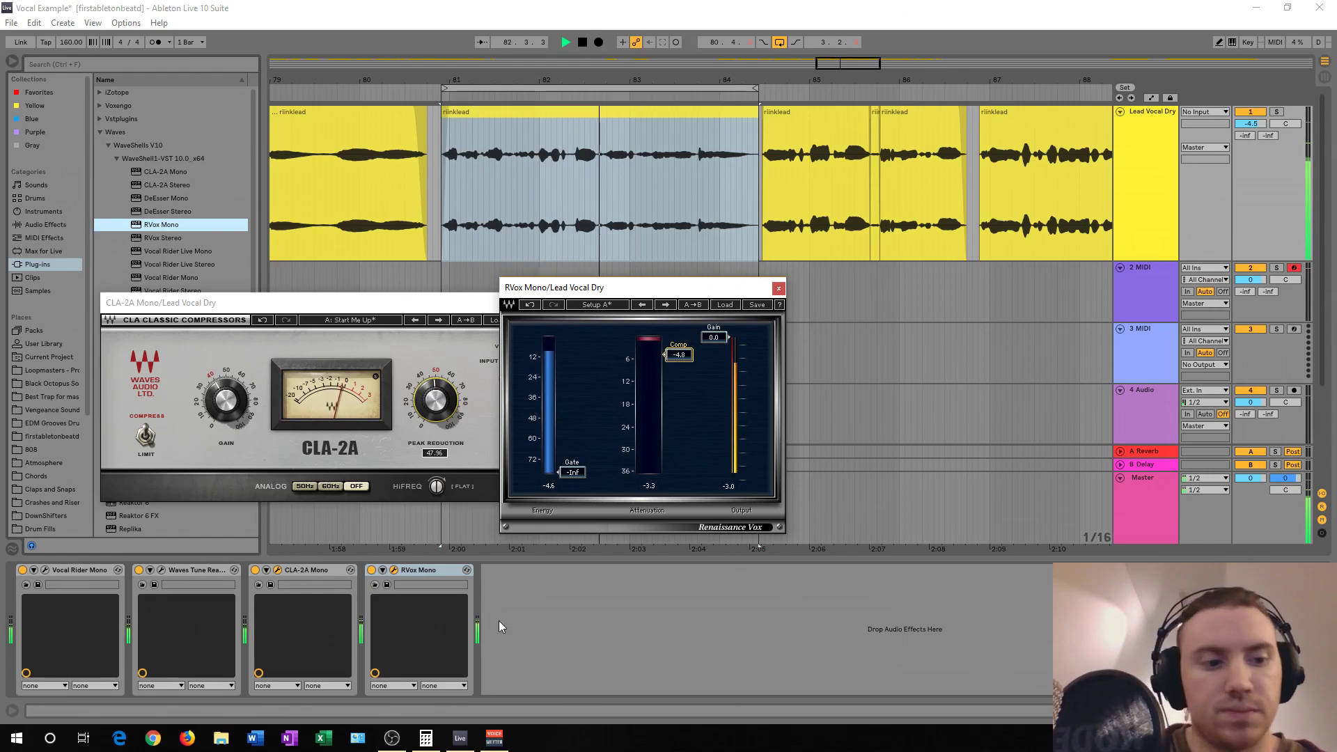
key("space")
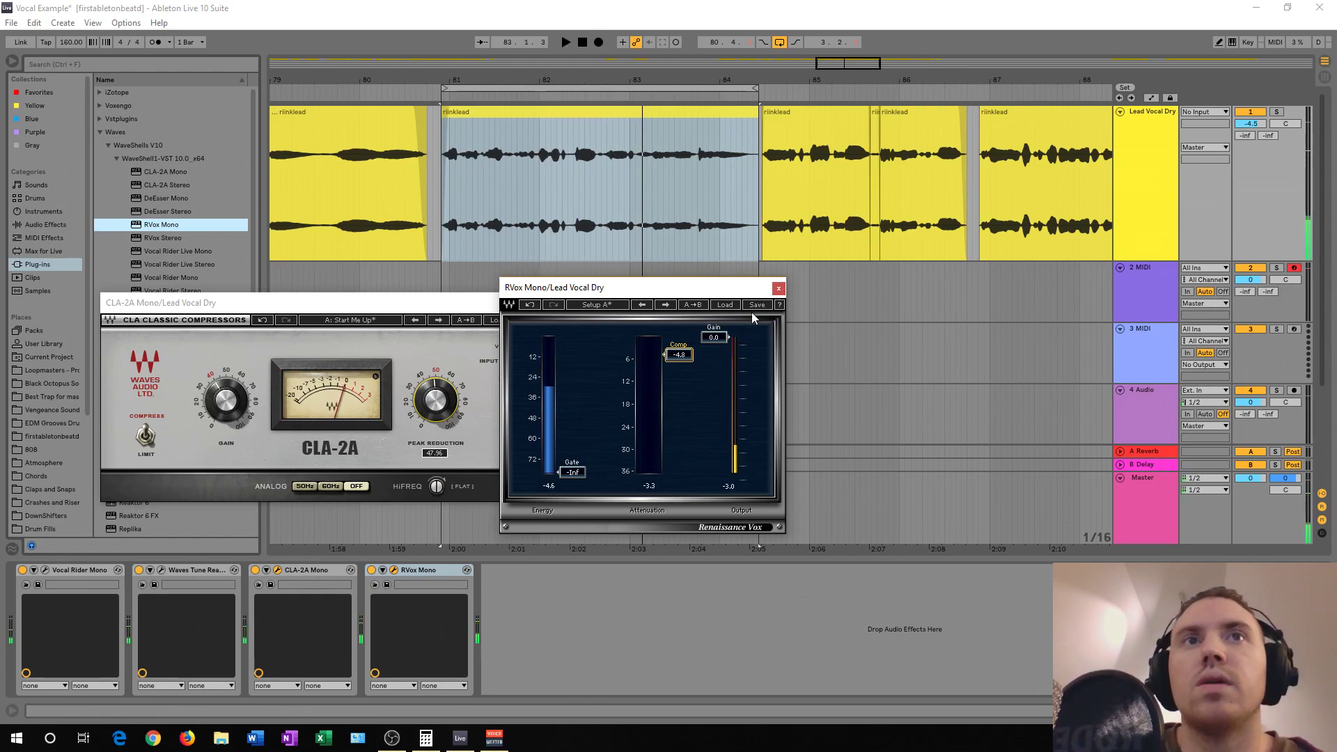
left_click(778, 288)
left_click(551, 304)
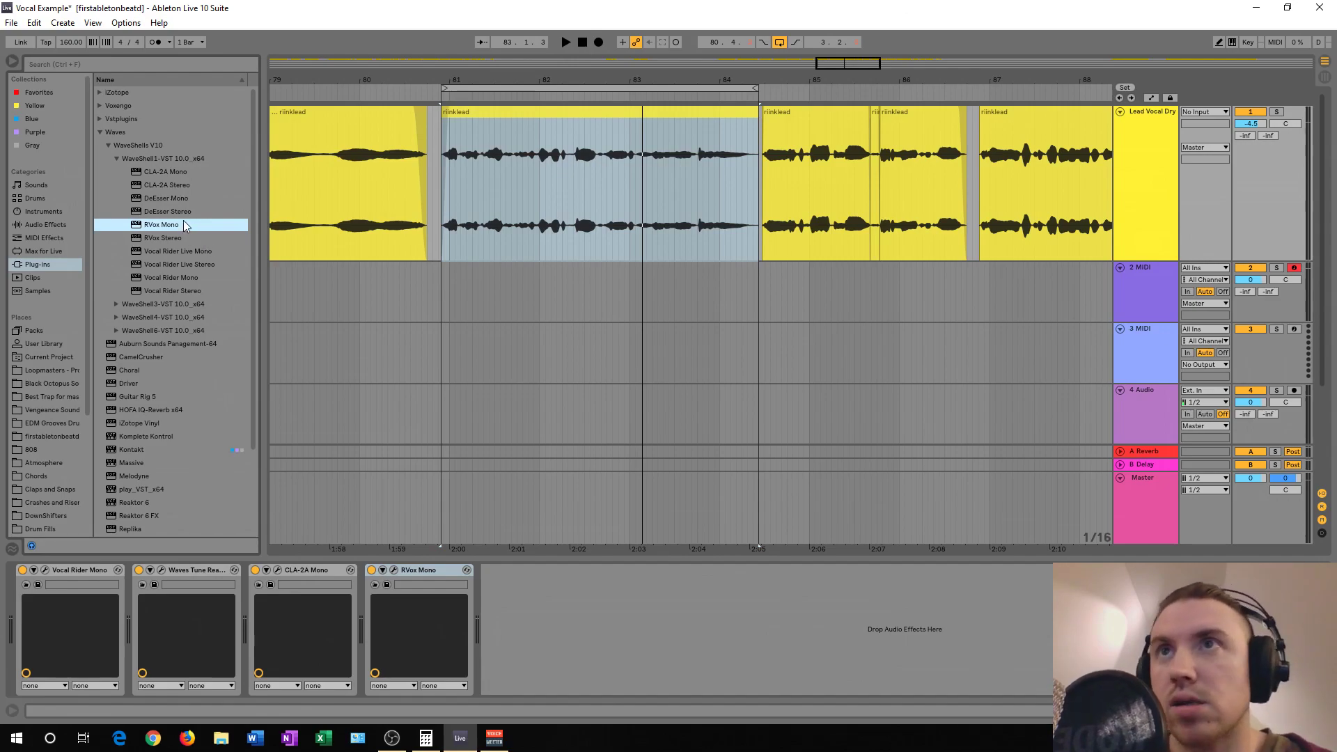
- Add DeEsser Mono after RVox and set its side-chain filter to BandPass at a frequency of 6835 Hz
double_click(164, 202)
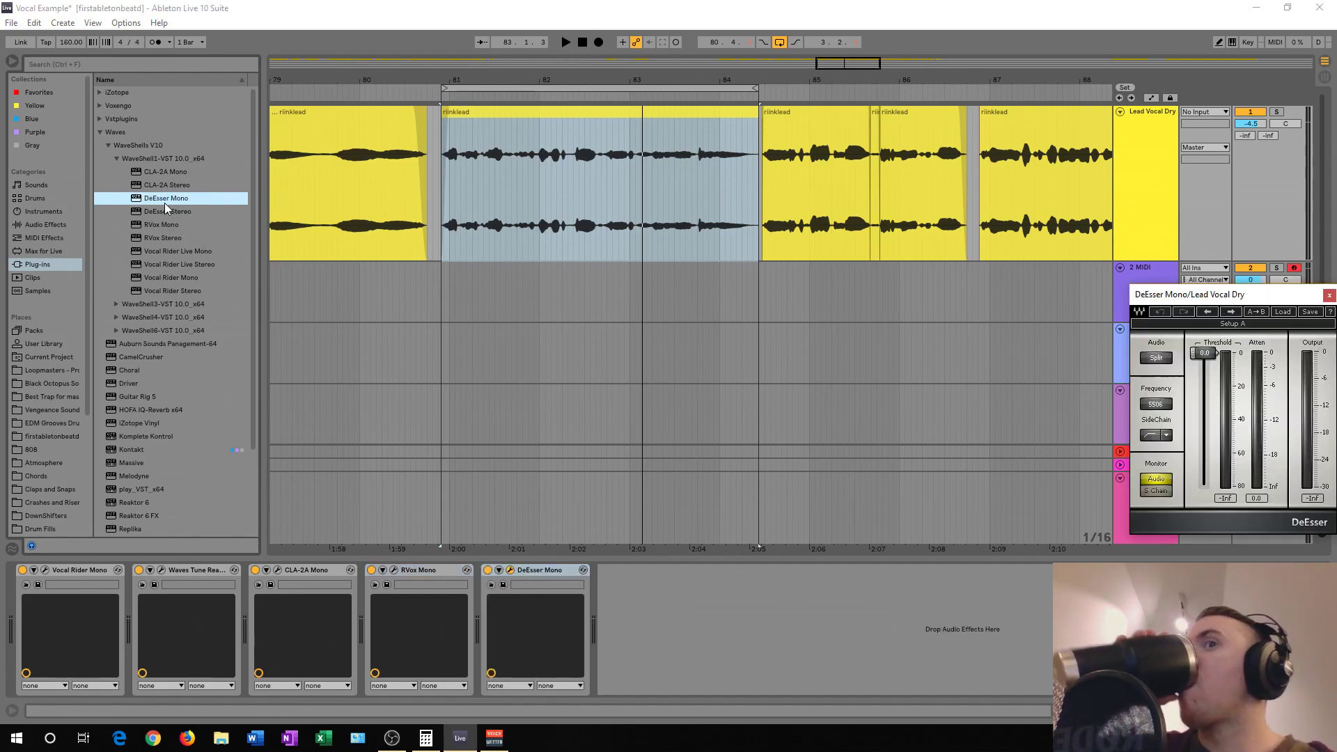
left_click_drag(1194, 300, 526, 319)
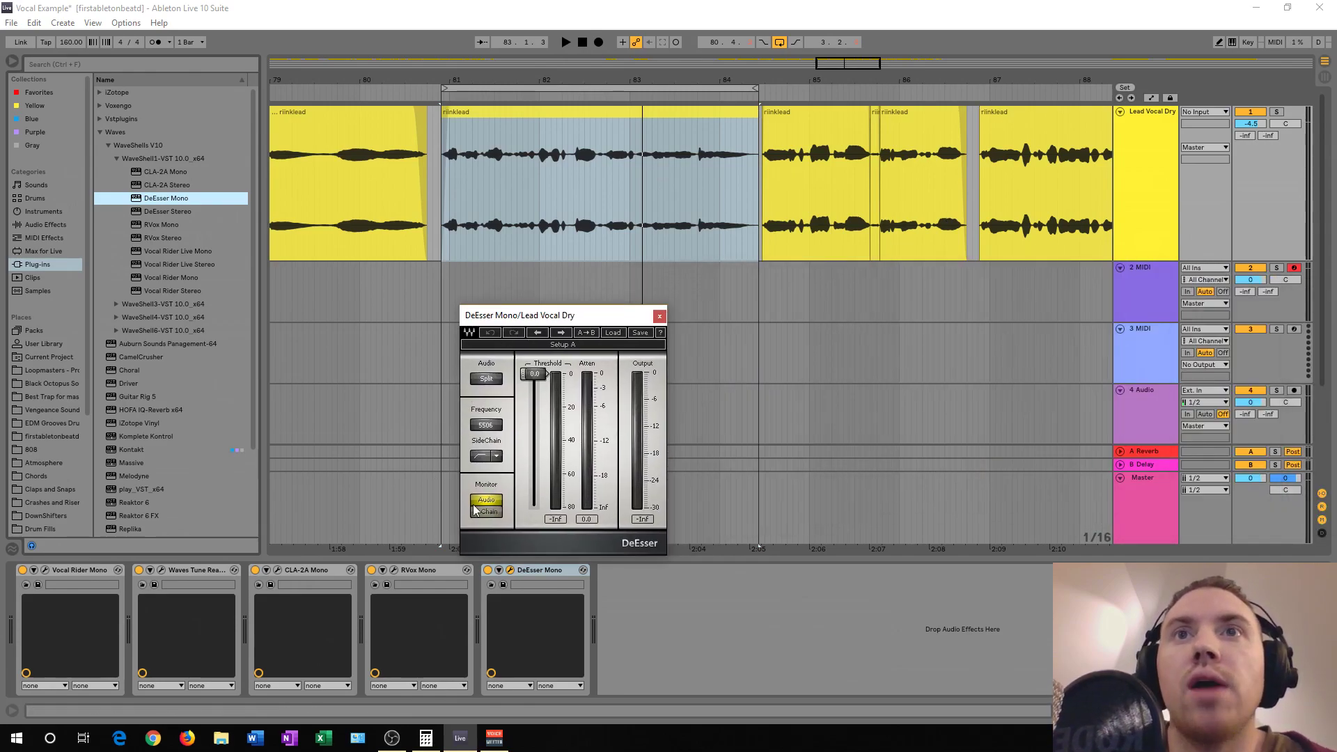
left_click(497, 456)
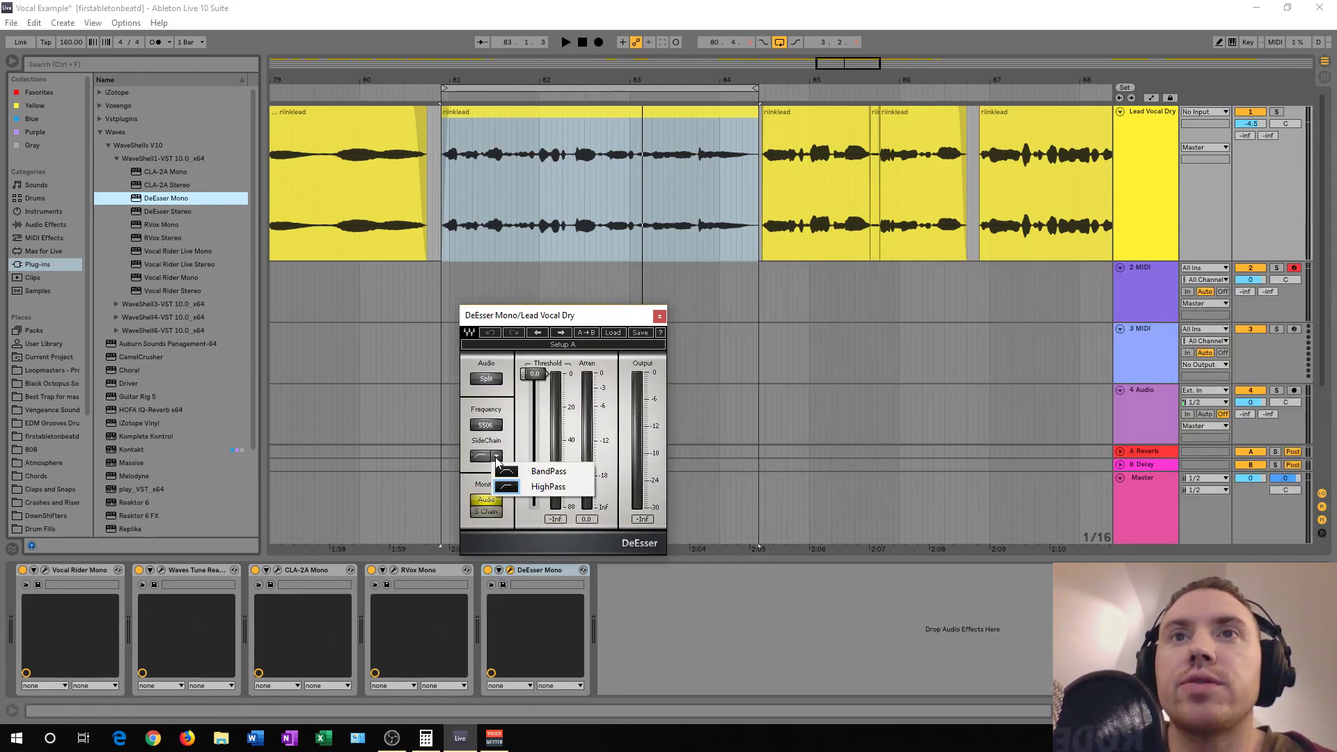
left_click(528, 471)
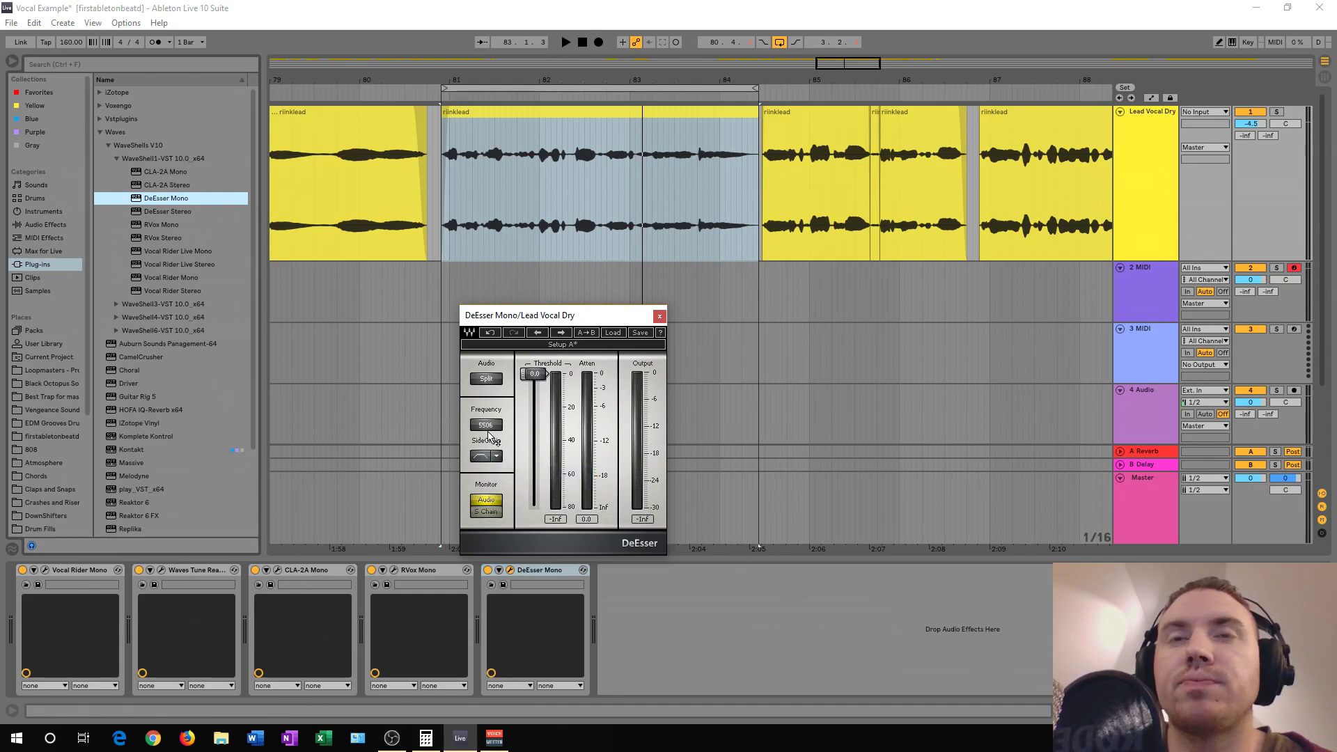
left_click_drag(486, 424, 487, 415)
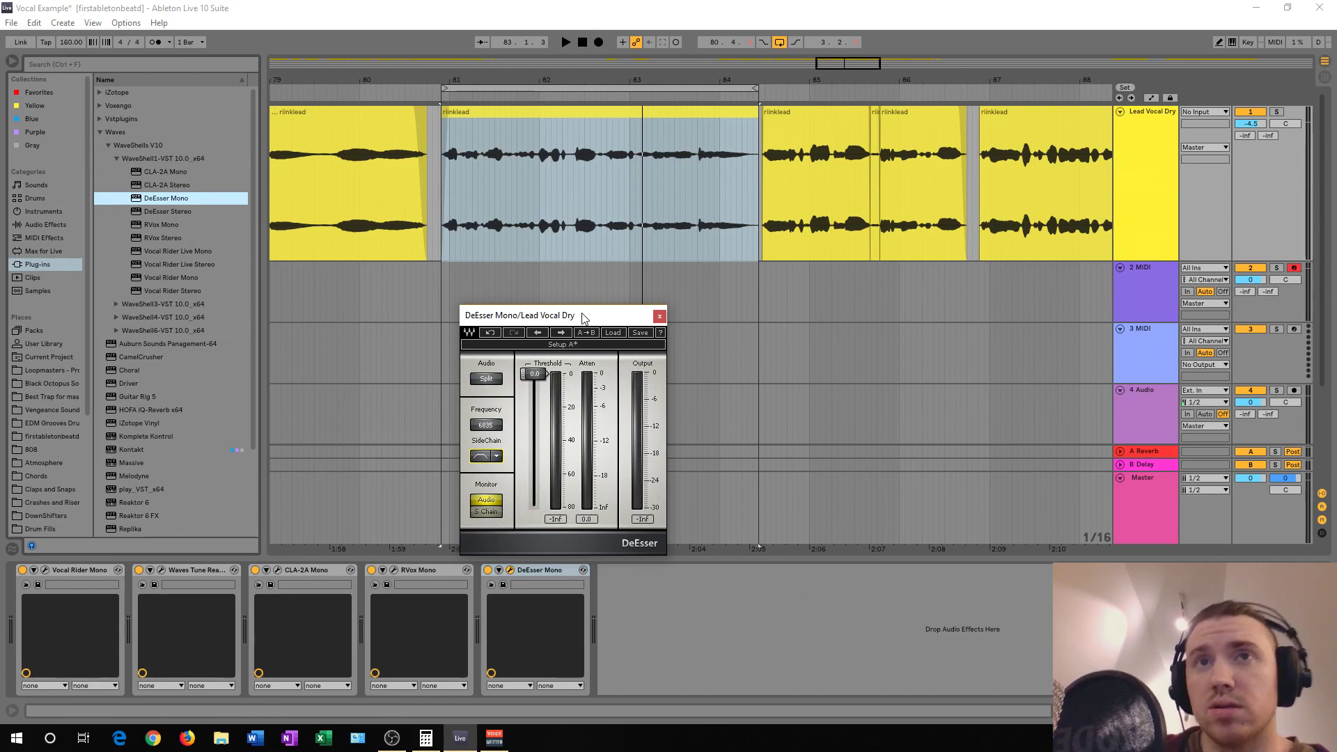
left_click_drag(597, 311, 598, 304)
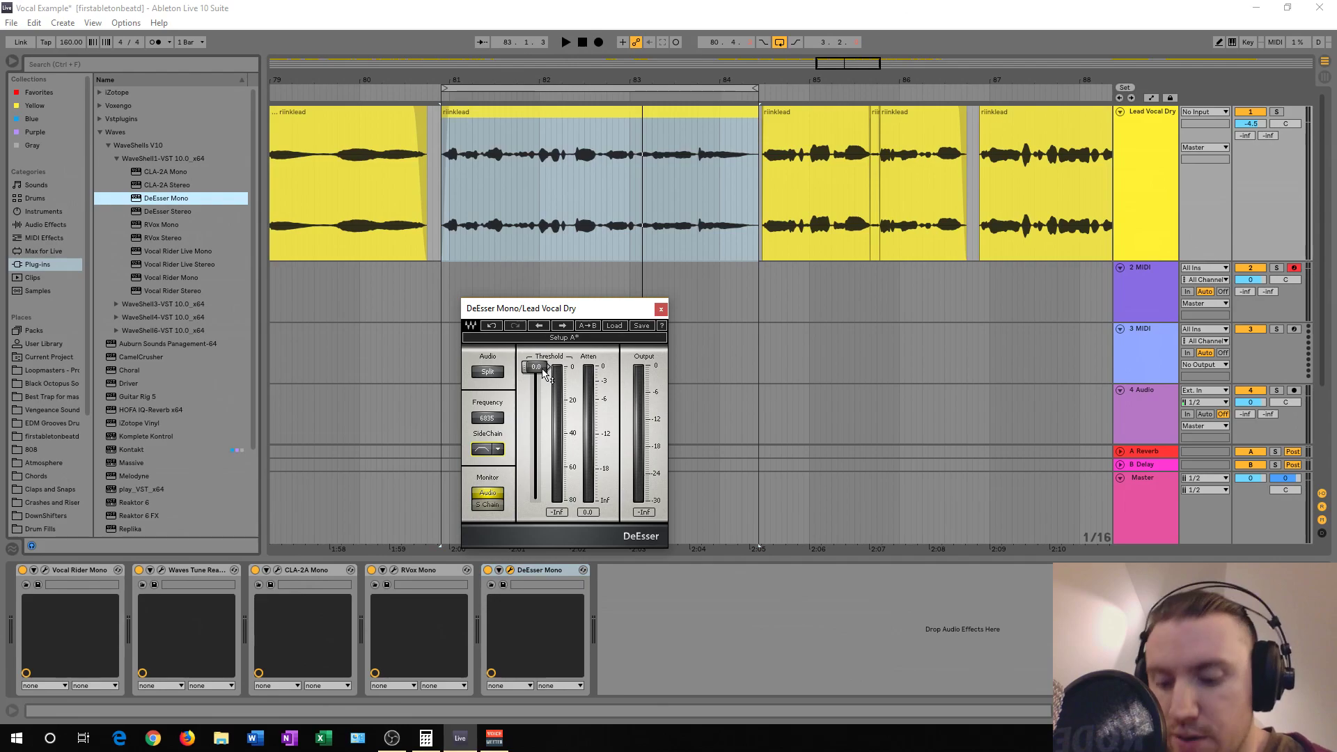
- Lower the DeEsser threshold to about -30 while the vocal phrase plays
key("space")
left_click_drag(544, 374, 549, 417)
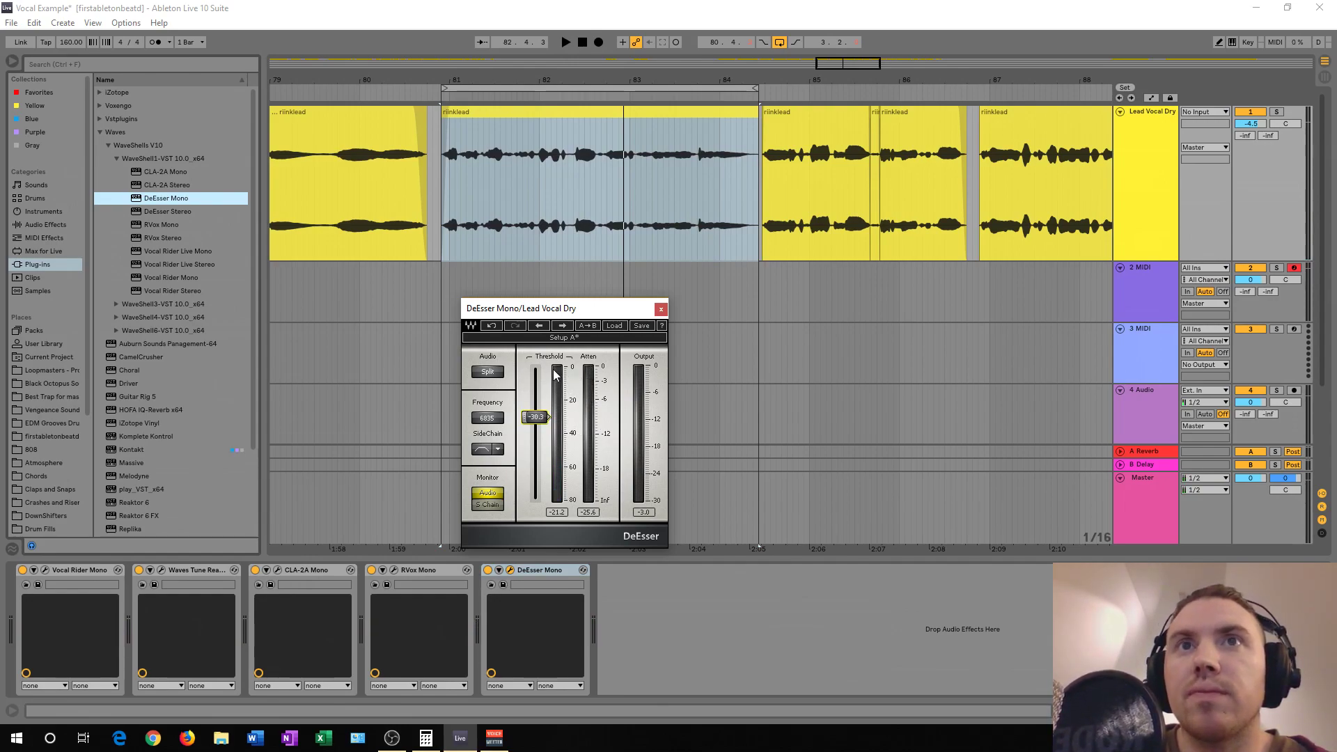
left_click_drag(586, 311, 587, 298)
- Play back the de-essed vocal phrase and close the DeEsser window
key("space")
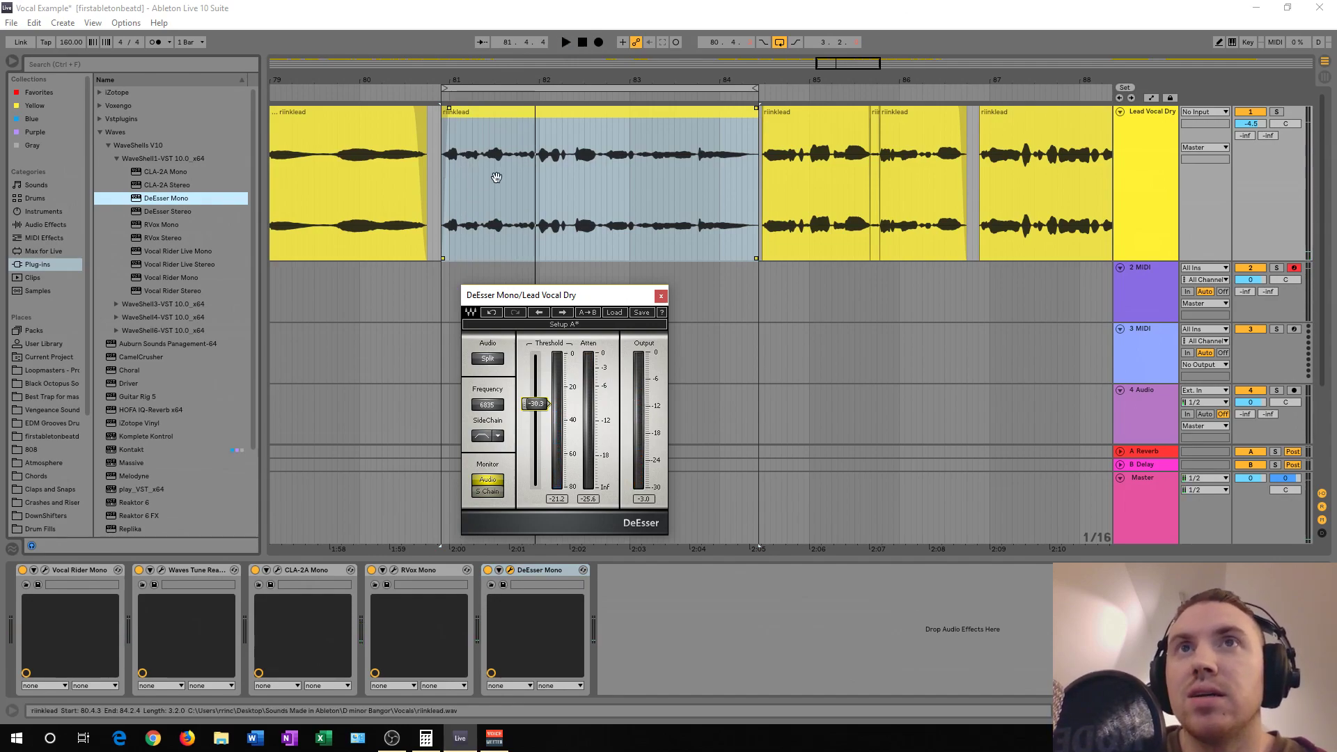
key("space")
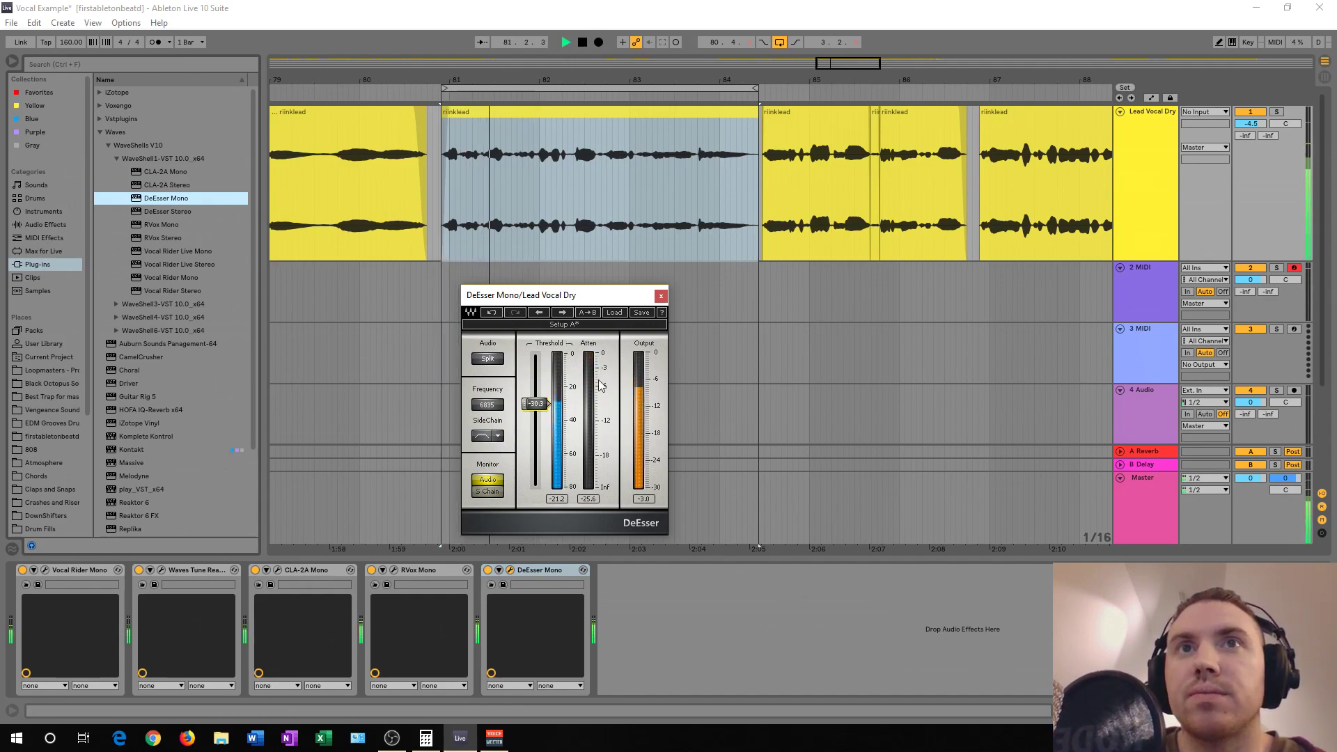
key("space")
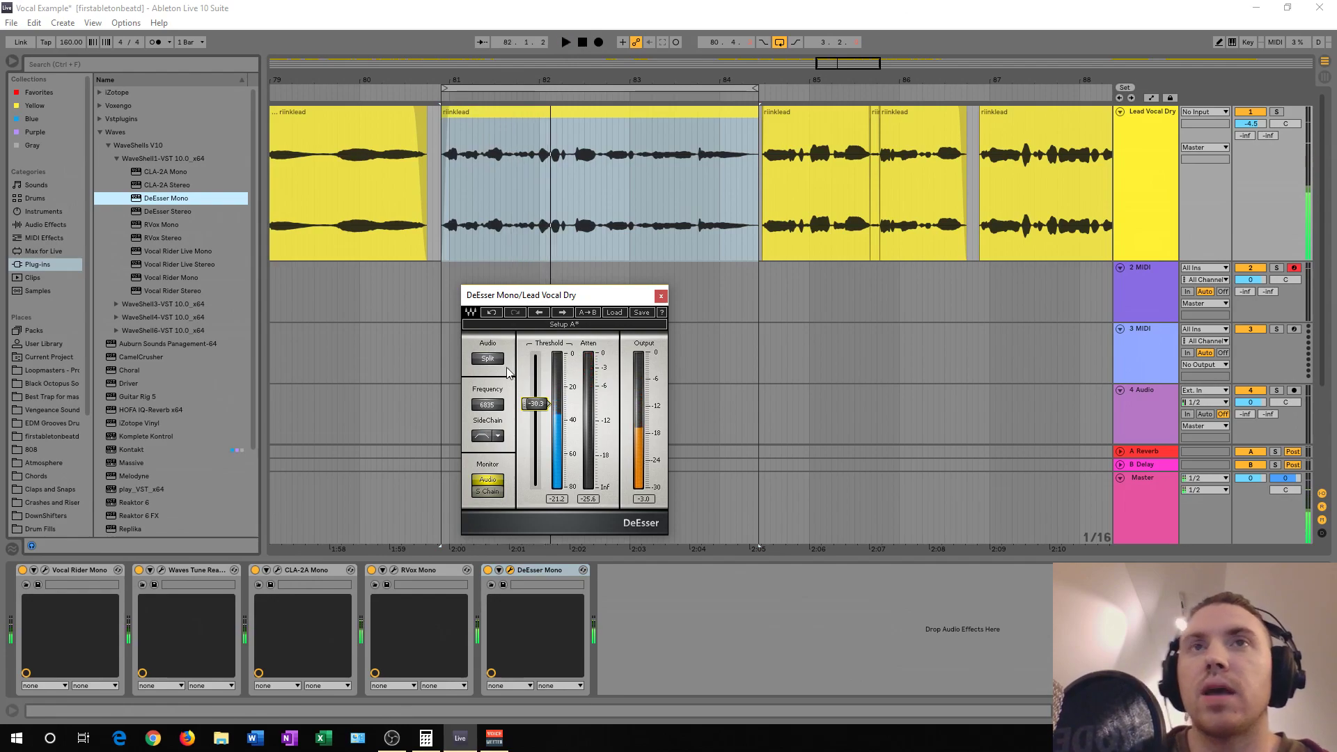
left_click(659, 296)
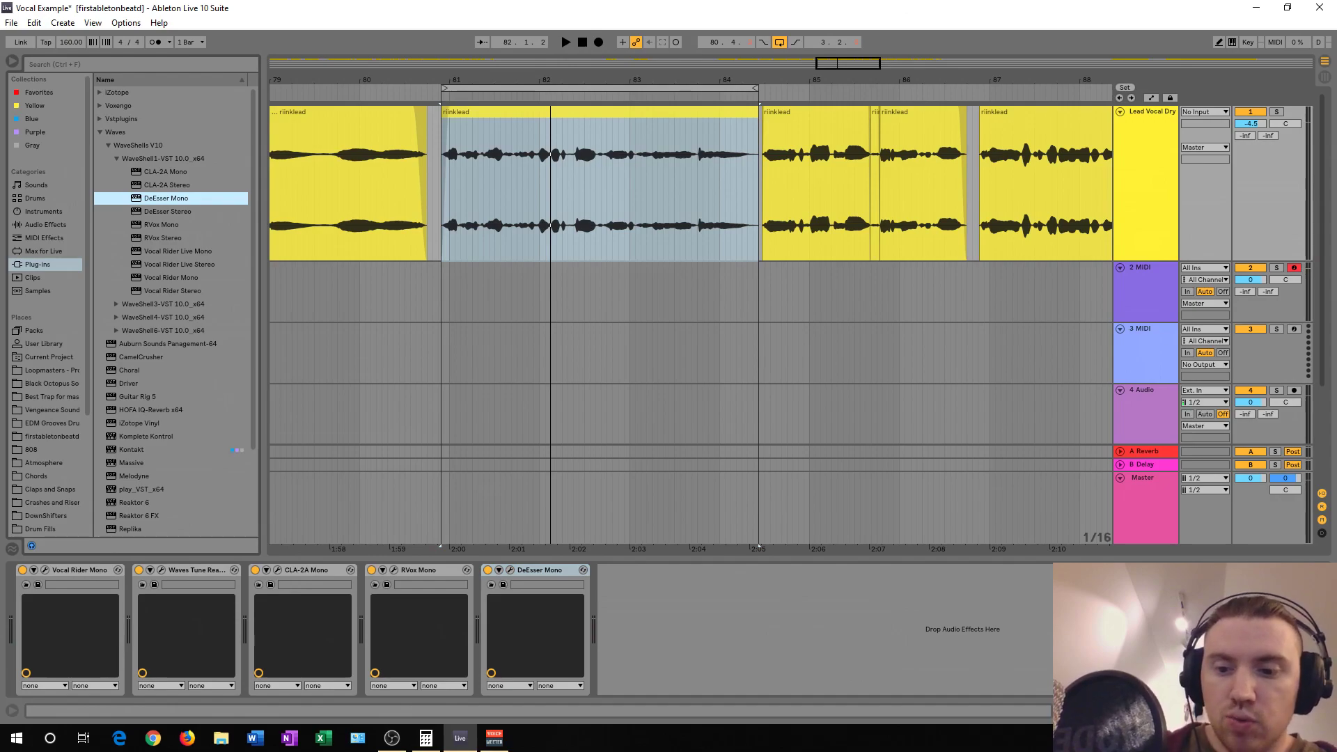
- Add Ableton's EQ Eight audio effect after the DeEsser on the Lead Vocal Dry track
left_click(550, 569)
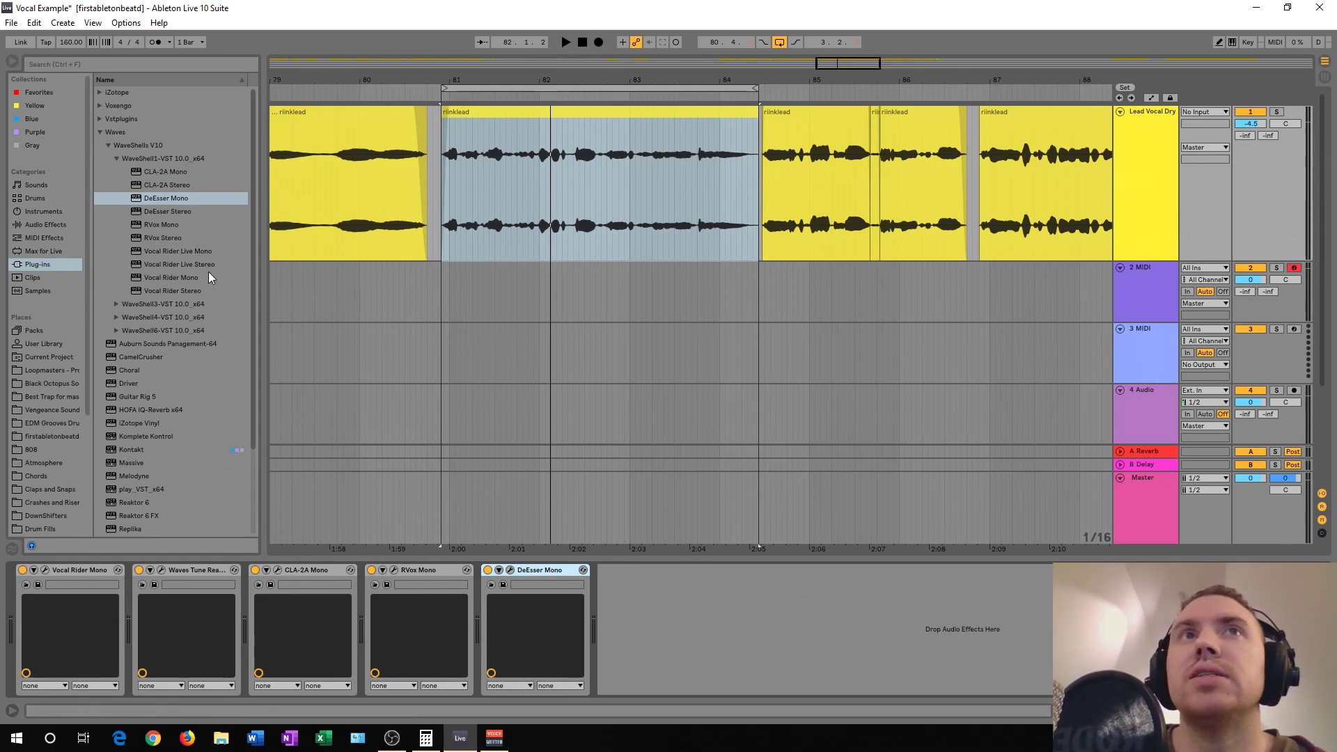
left_click(147, 225)
left_click(160, 210)
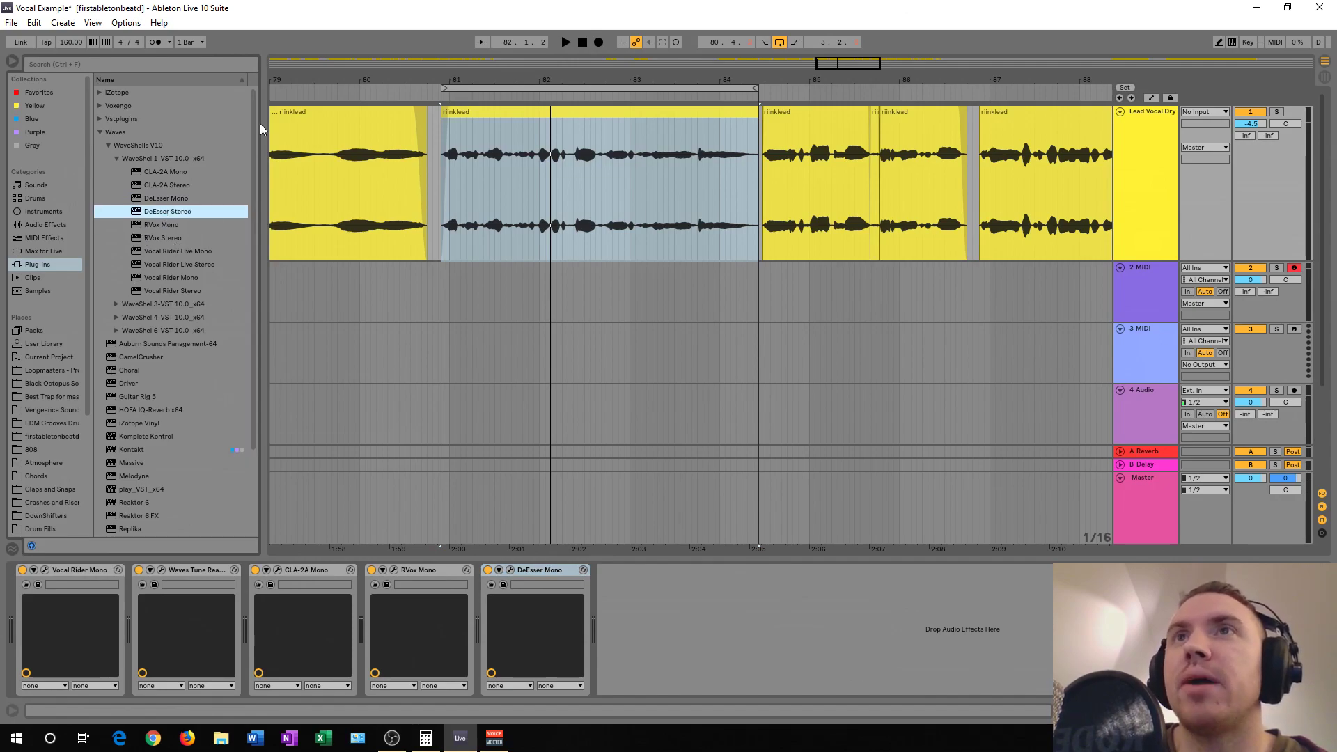
mouse_move(254, 119)
left_mouse_down()
mouse_move(253, 145)
mouse_move(253, 118)
left_mouse_up()
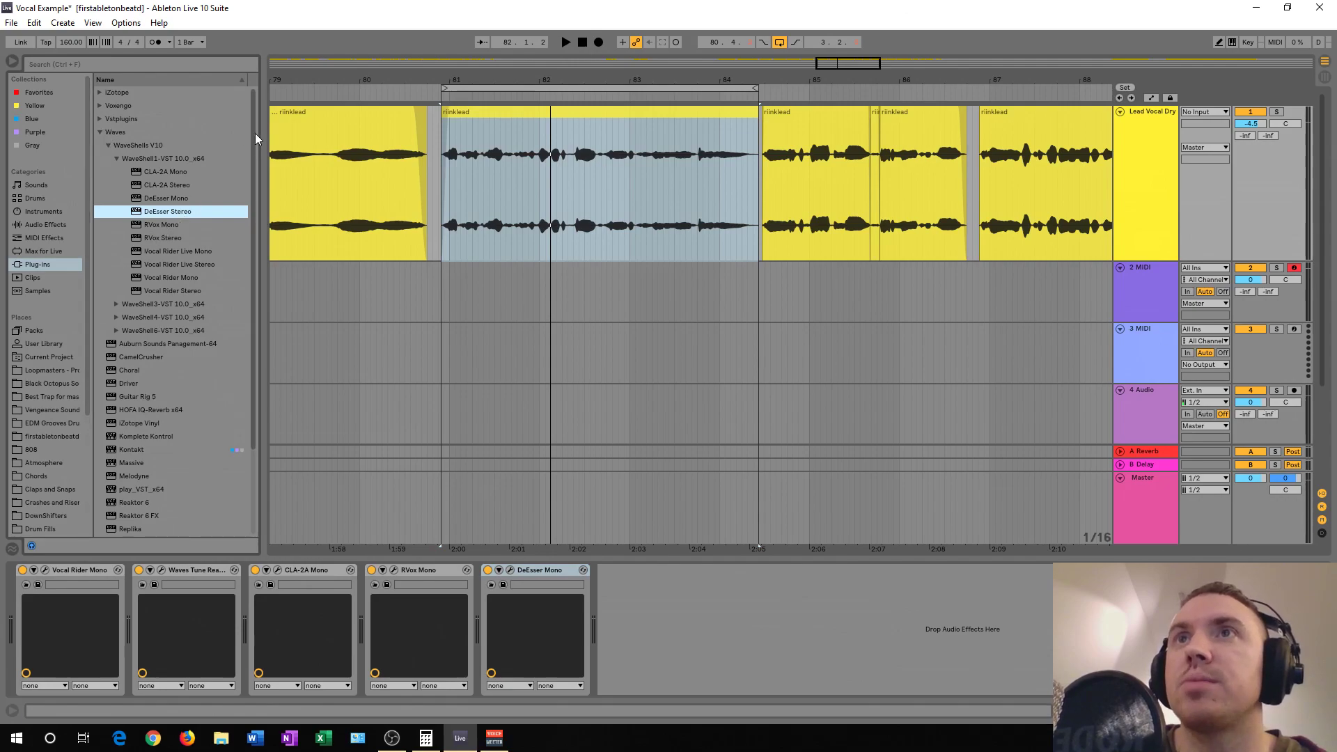
left_click(32, 223)
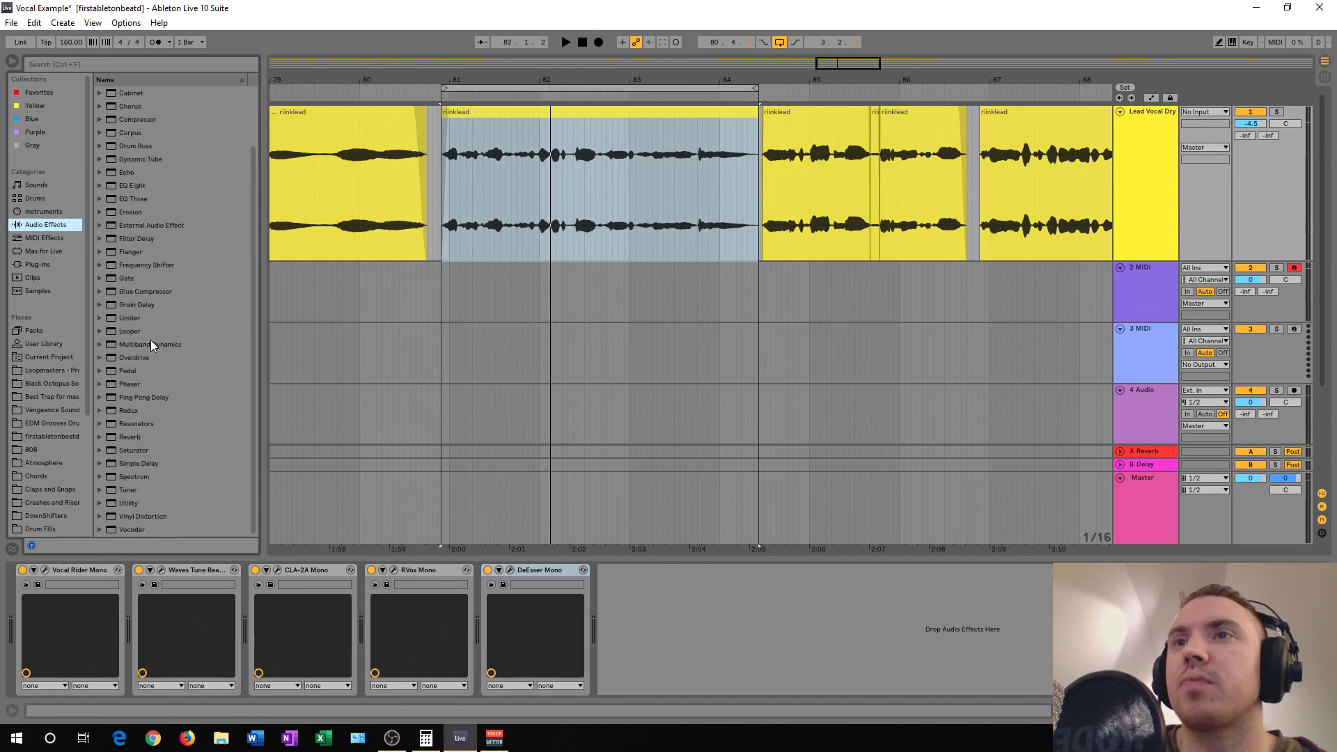
double_click(133, 185)
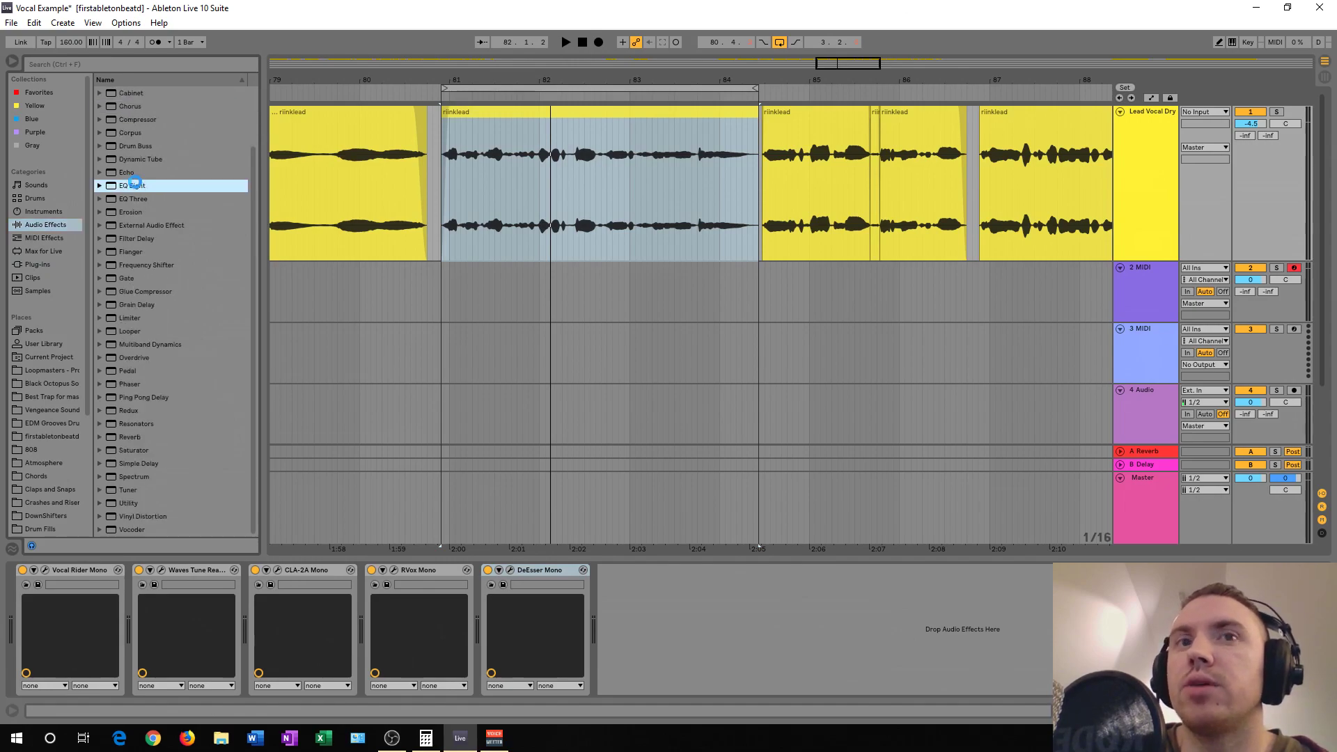
- Sweep the EQ Eight band 1 low cut up to about 5 kHz and settle it at 147 Hz during playback
left_click(675, 634)
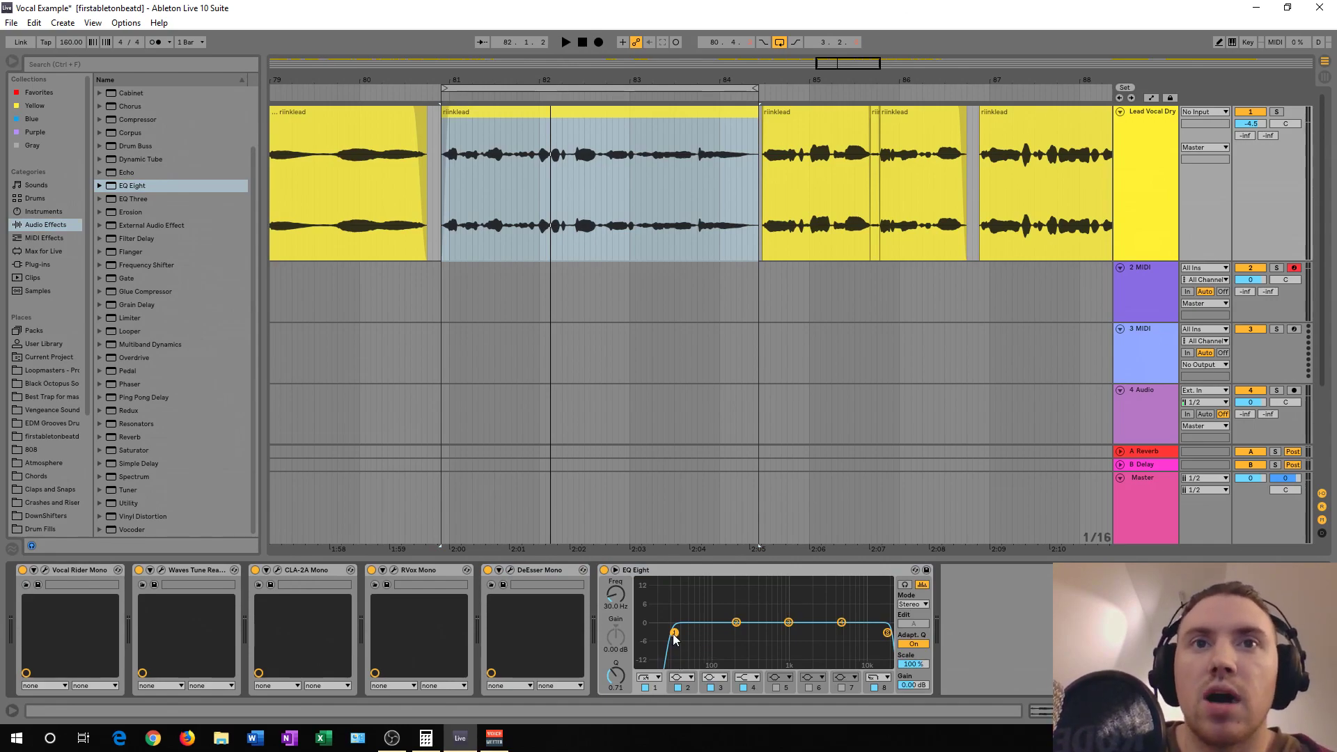
left_click_drag(616, 594, 615, 502)
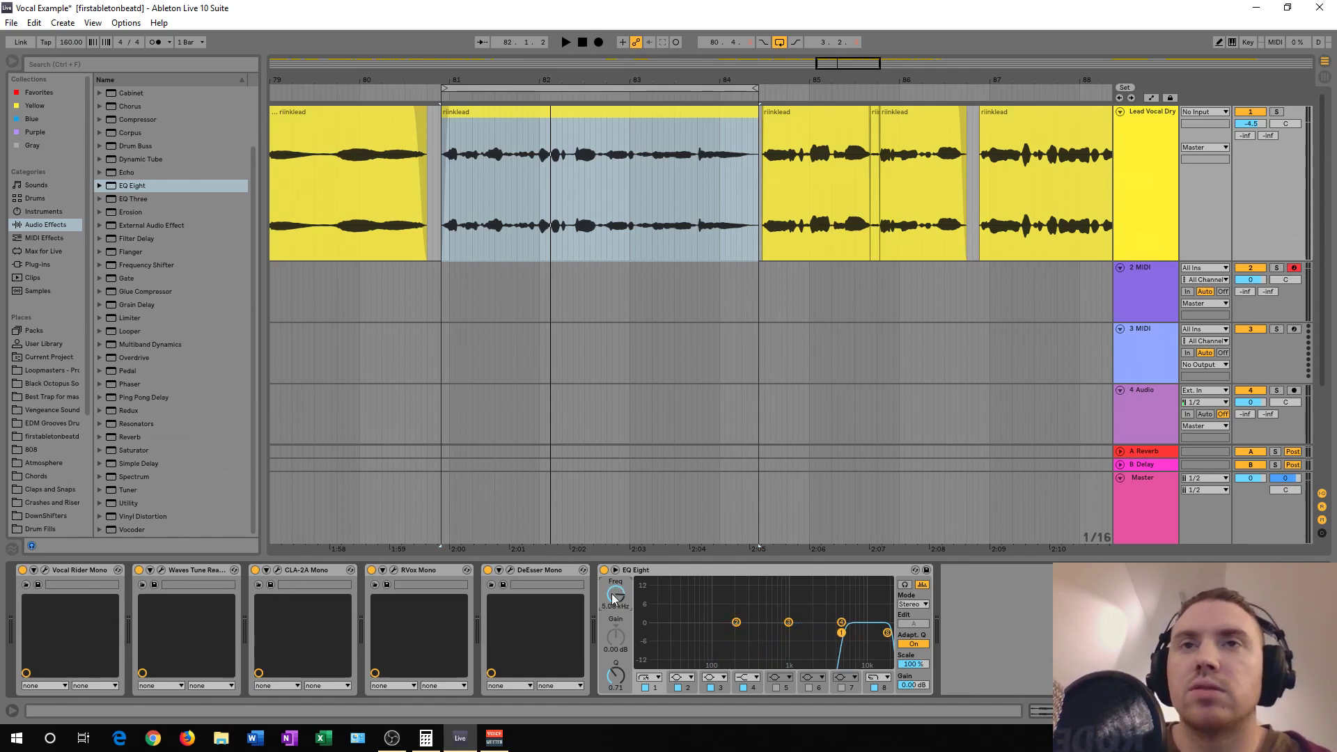
key("space")
left_click_drag(616, 598, 617, 664)
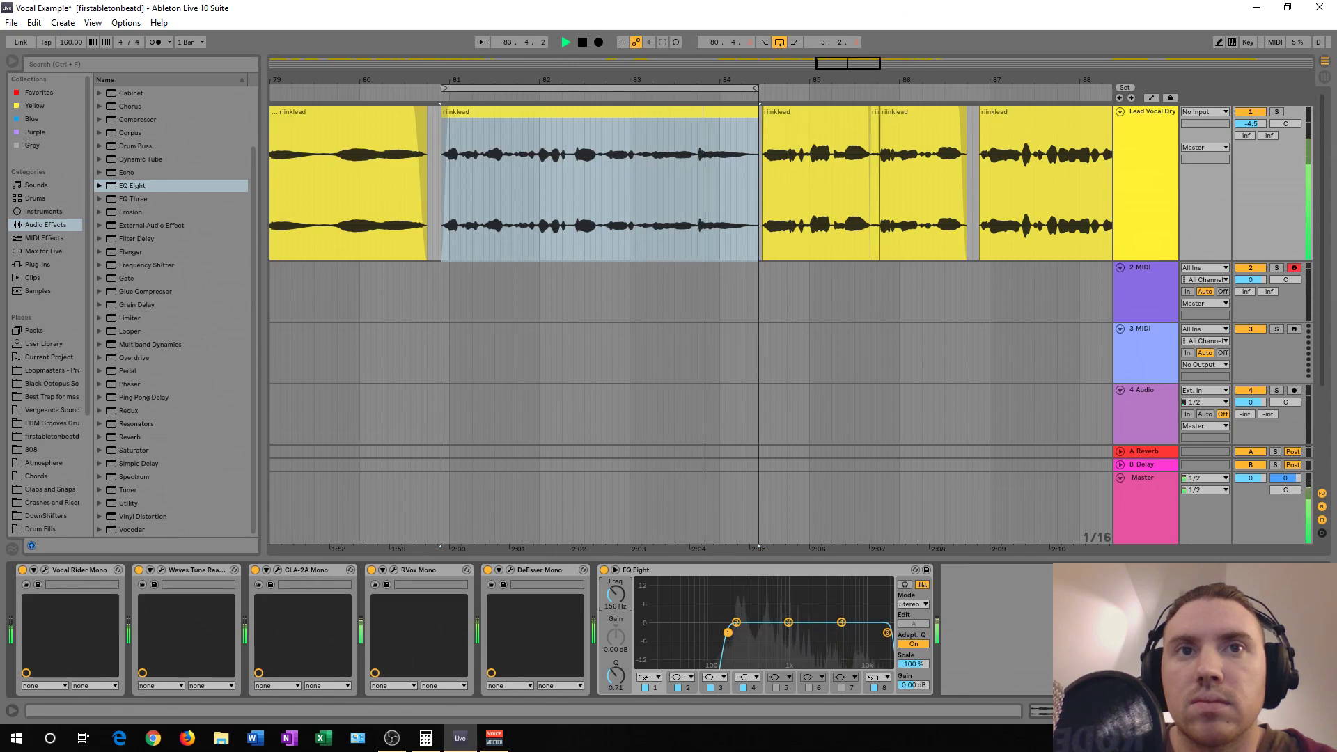
left_click_drag(616, 593, 616, 596)
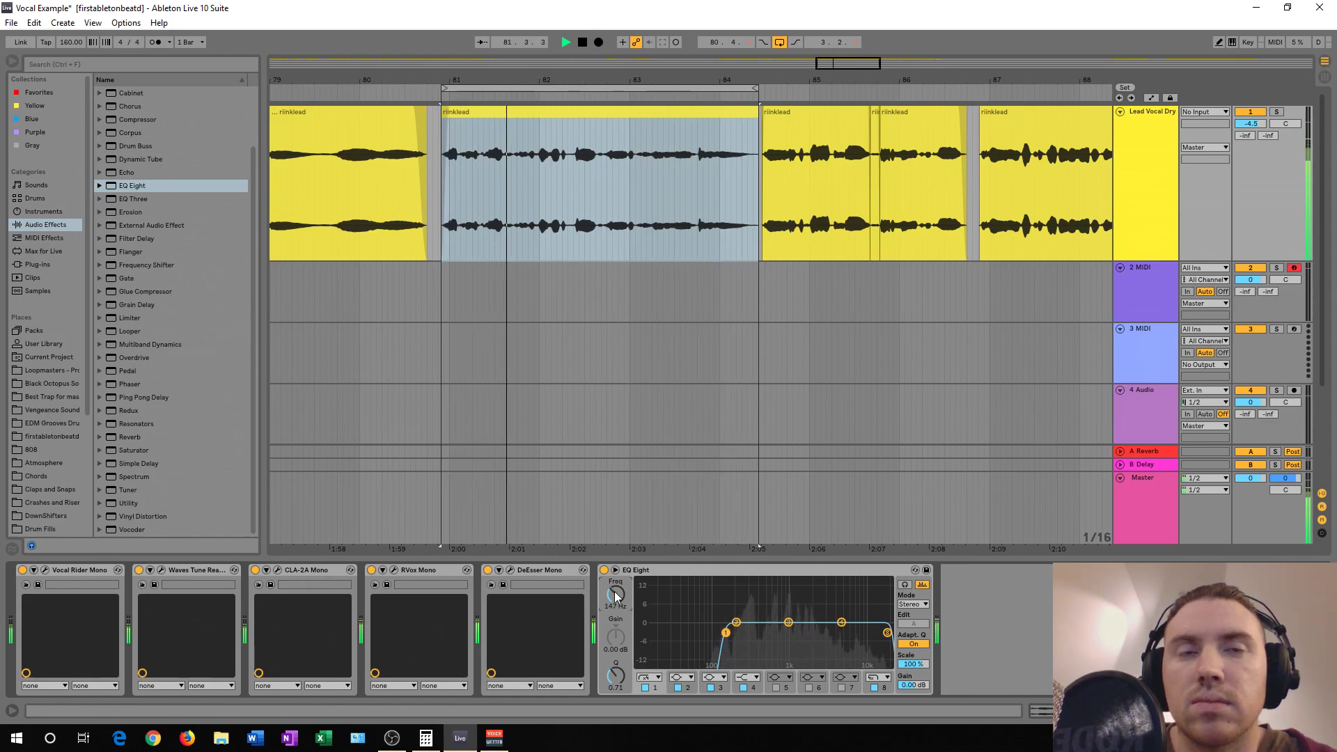
- Compare the vocal with EQ Eight bypassed, sweep a narrow band 2 boost, and set it to -3.10 dB at 235 Hz with Q 3.19
left_click(605, 571)
left_click(605, 570)
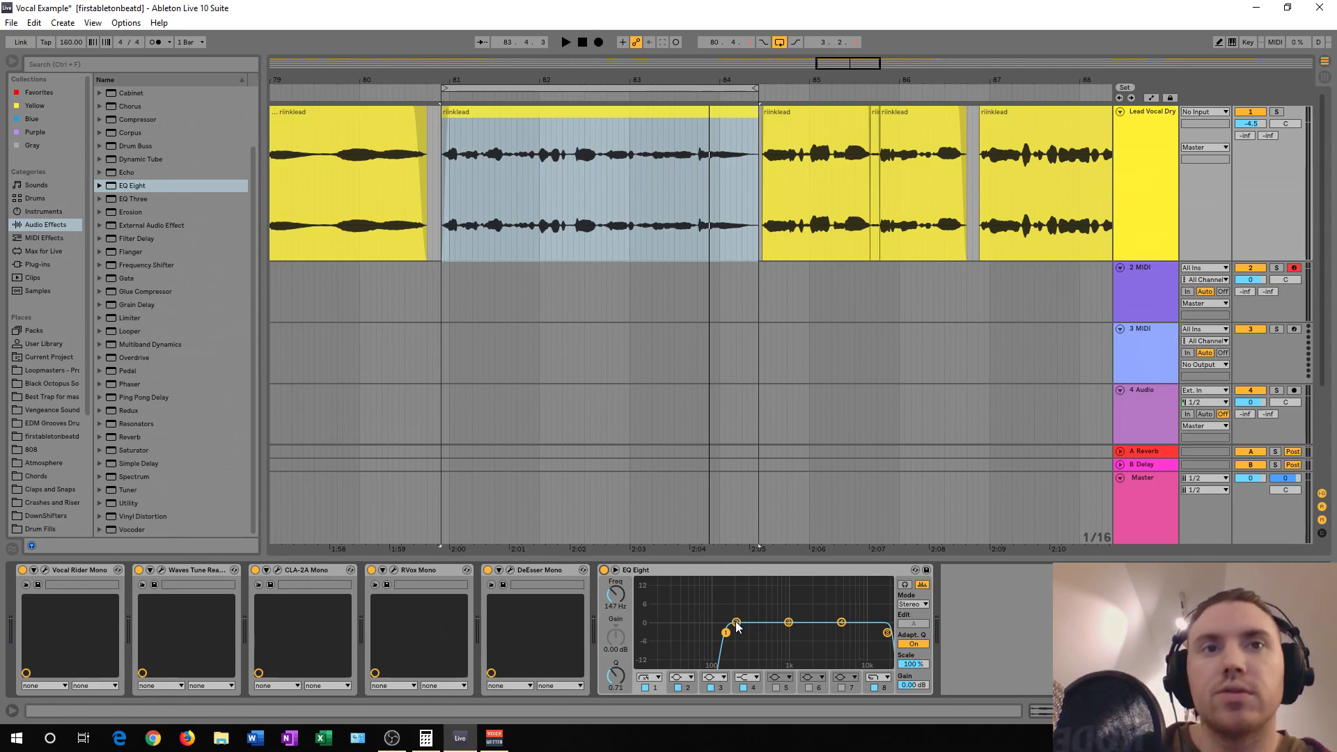
left_click_drag(737, 627, 741, 541)
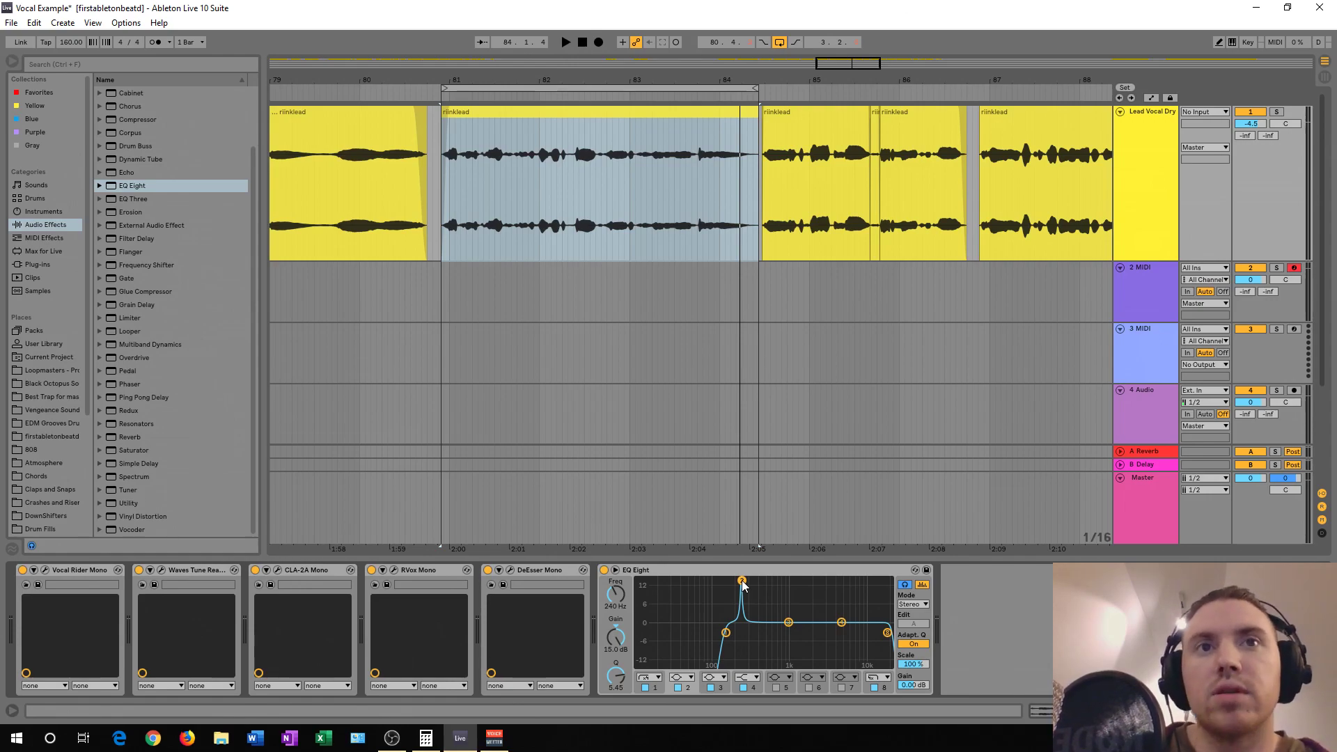
key("space")
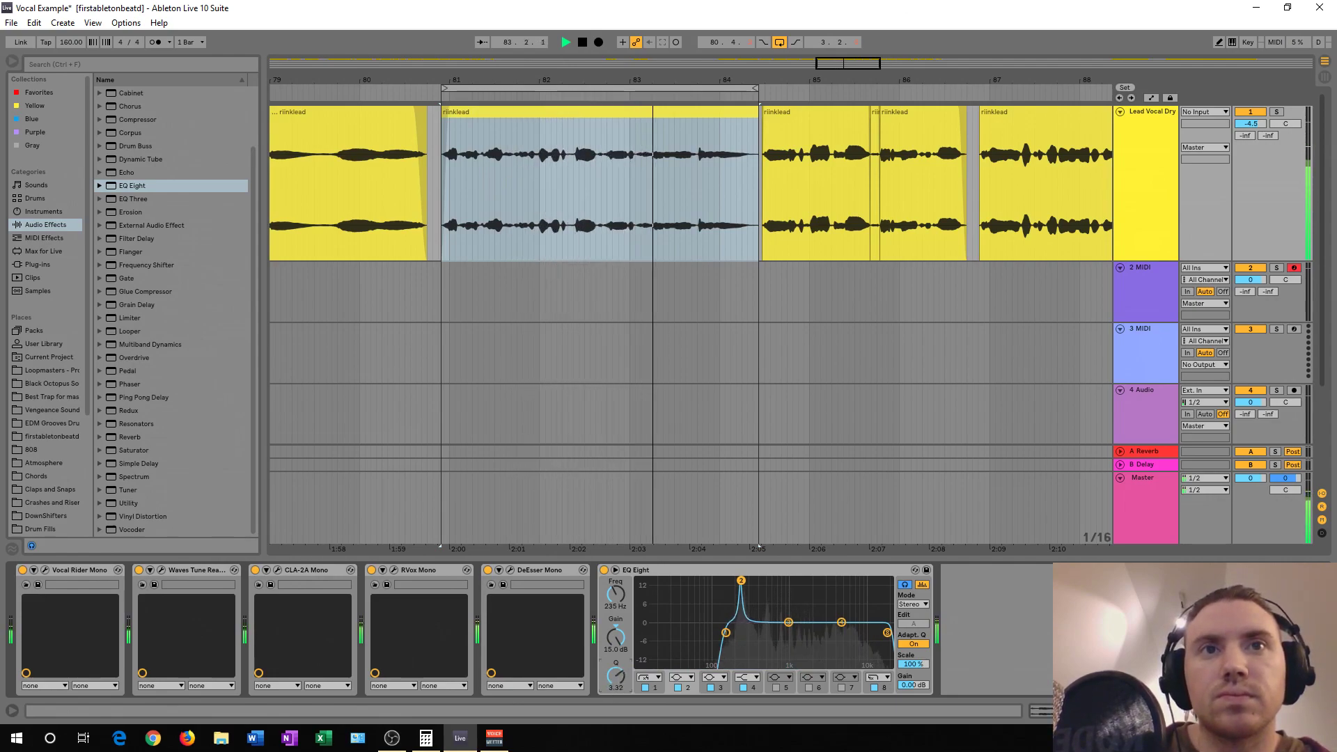
left_click_drag(616, 627, 616, 682)
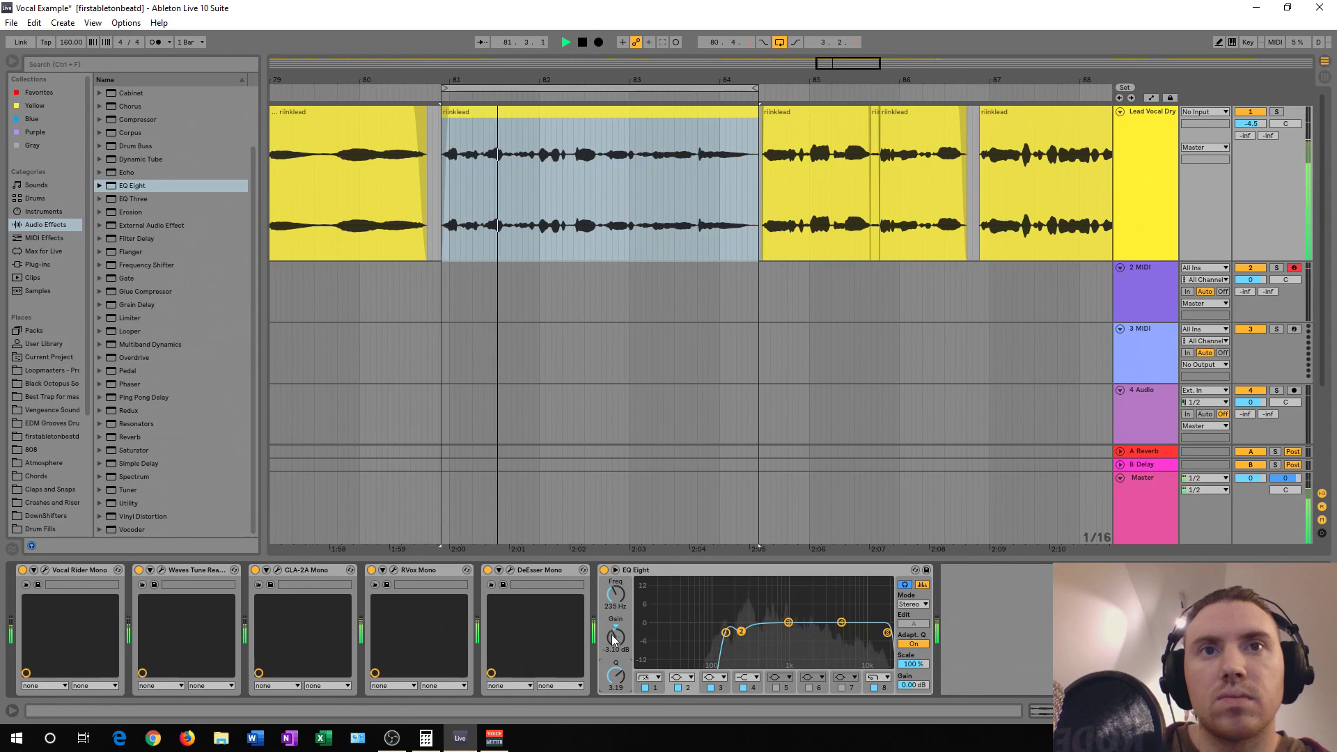
- Sweep a narrow band 3 boost during playback and turn it into a -3.10 dB cut at 316 Hz
left_click_drag(789, 623, 786, 581)
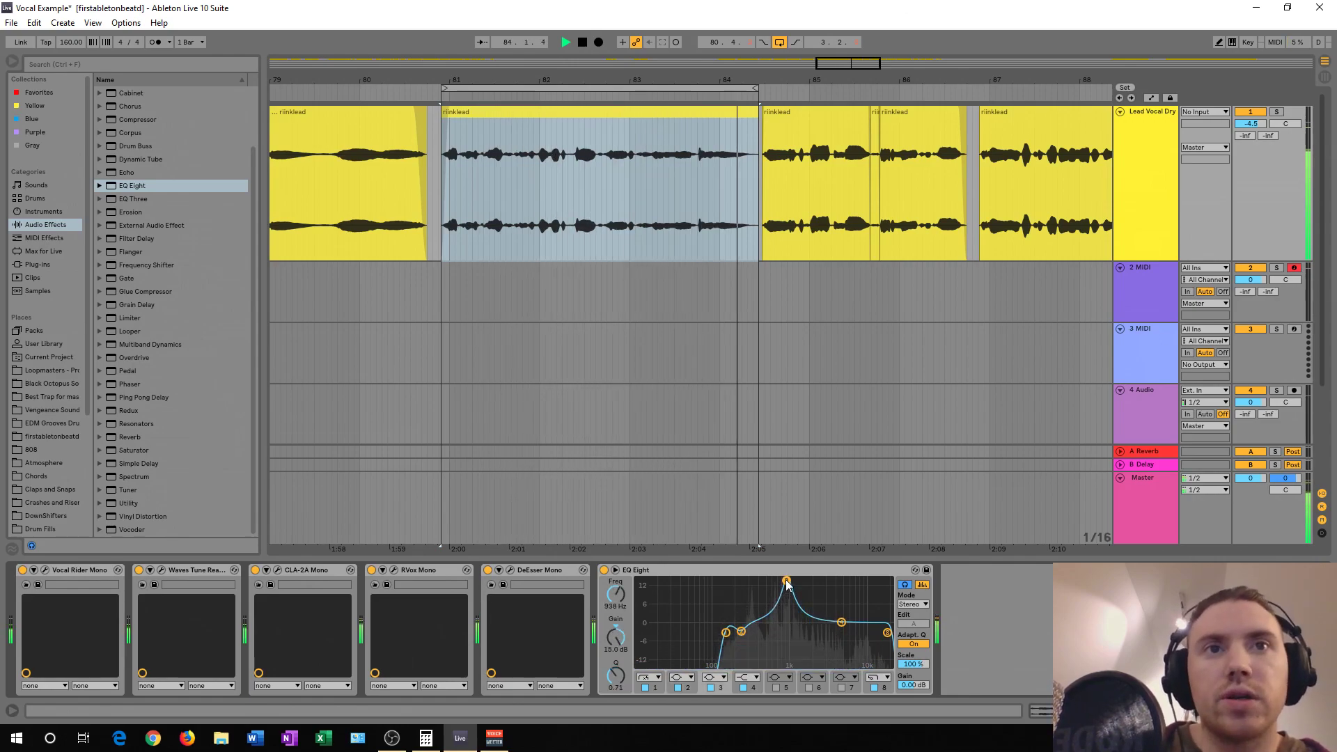
left_click_drag(616, 676, 616, 646)
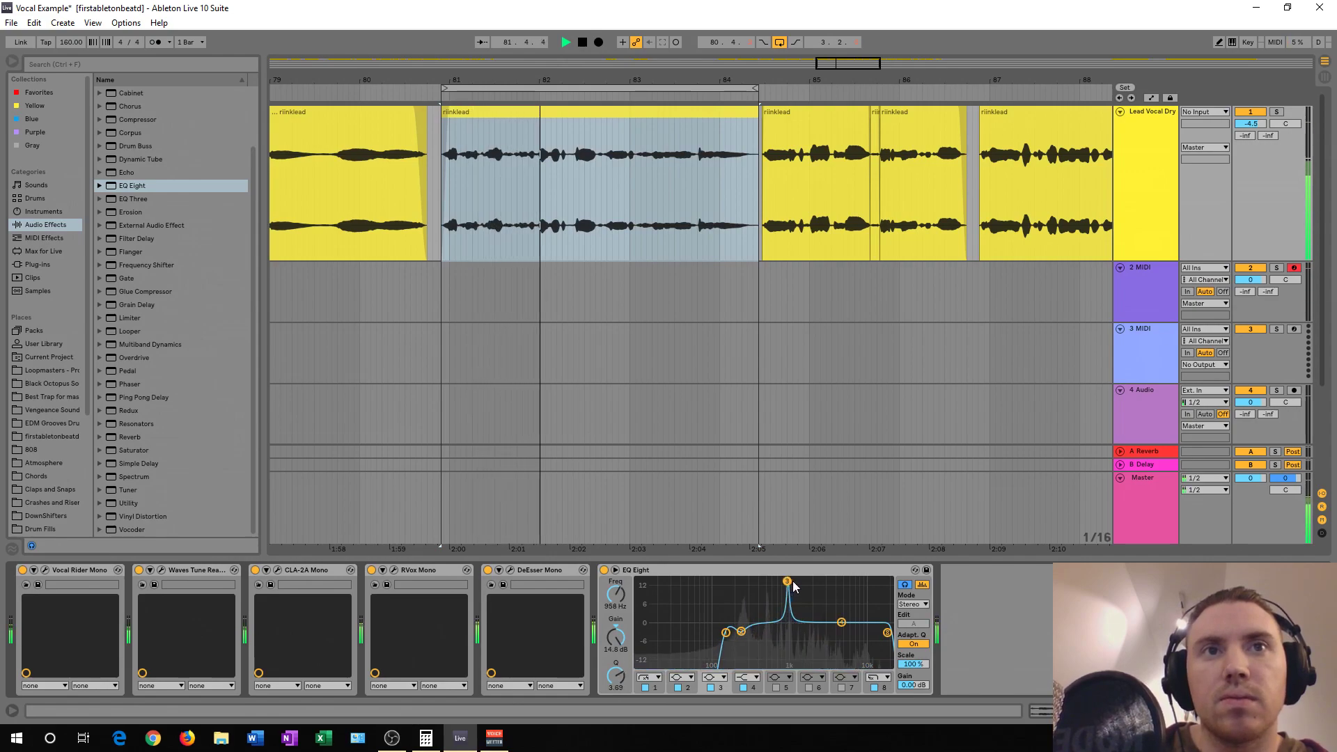
left_click_drag(786, 581, 751, 581)
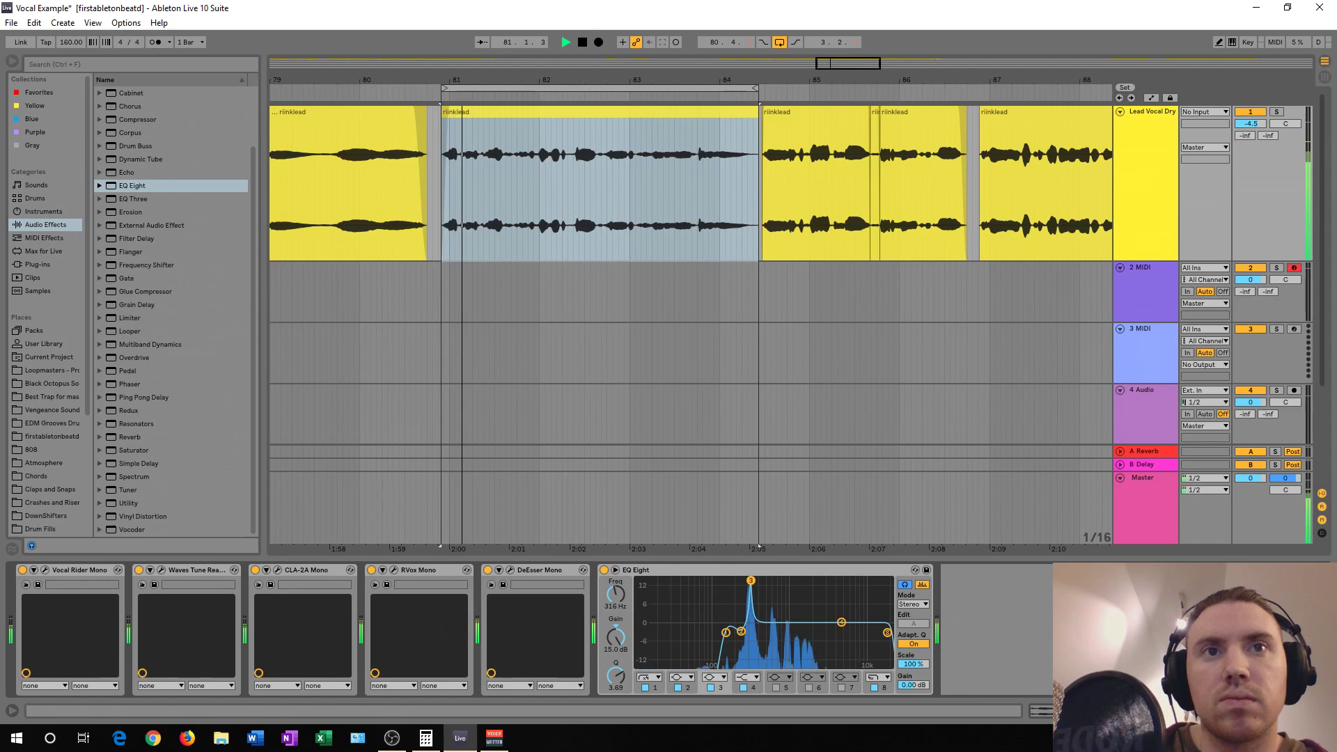
left_click_drag(616, 644, 617, 690)
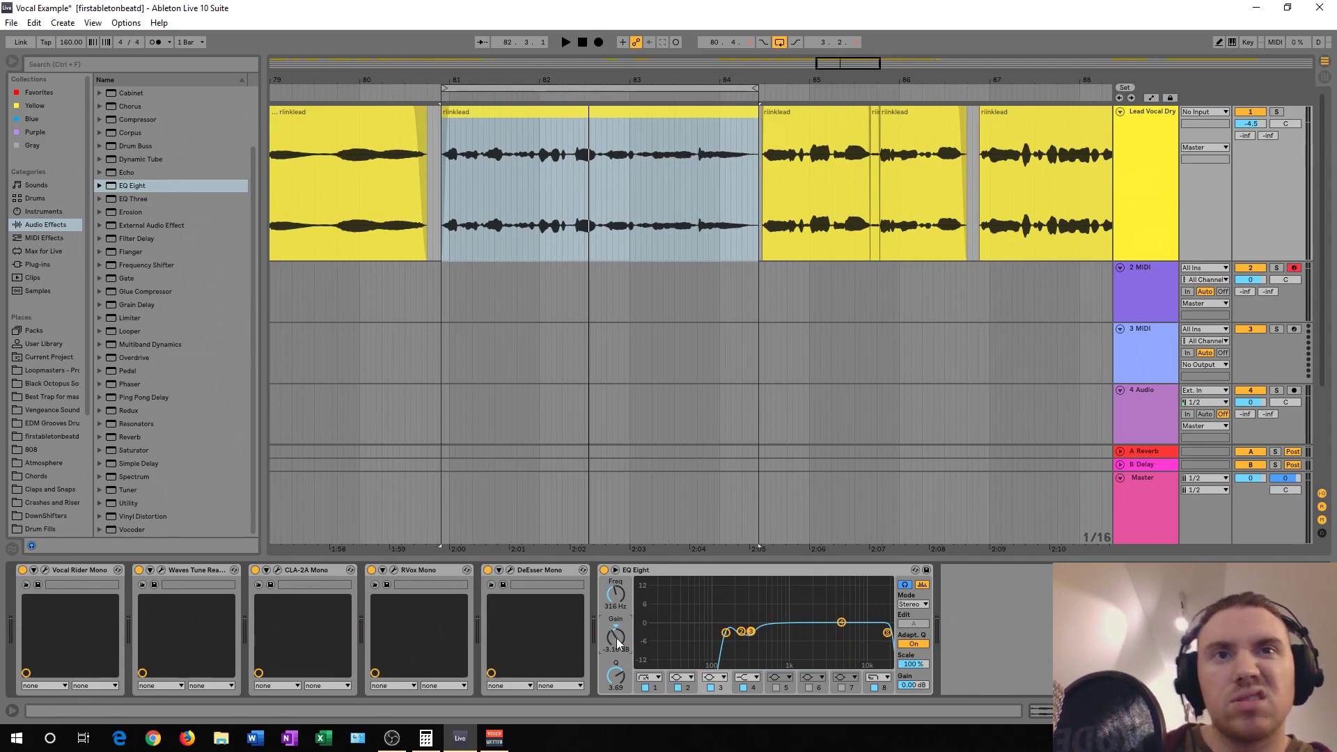
- Narrow the band 3 cut to Q 18.0, checking its curve in the enlarged EQ display
left_click_drag(749, 632, 749, 620)
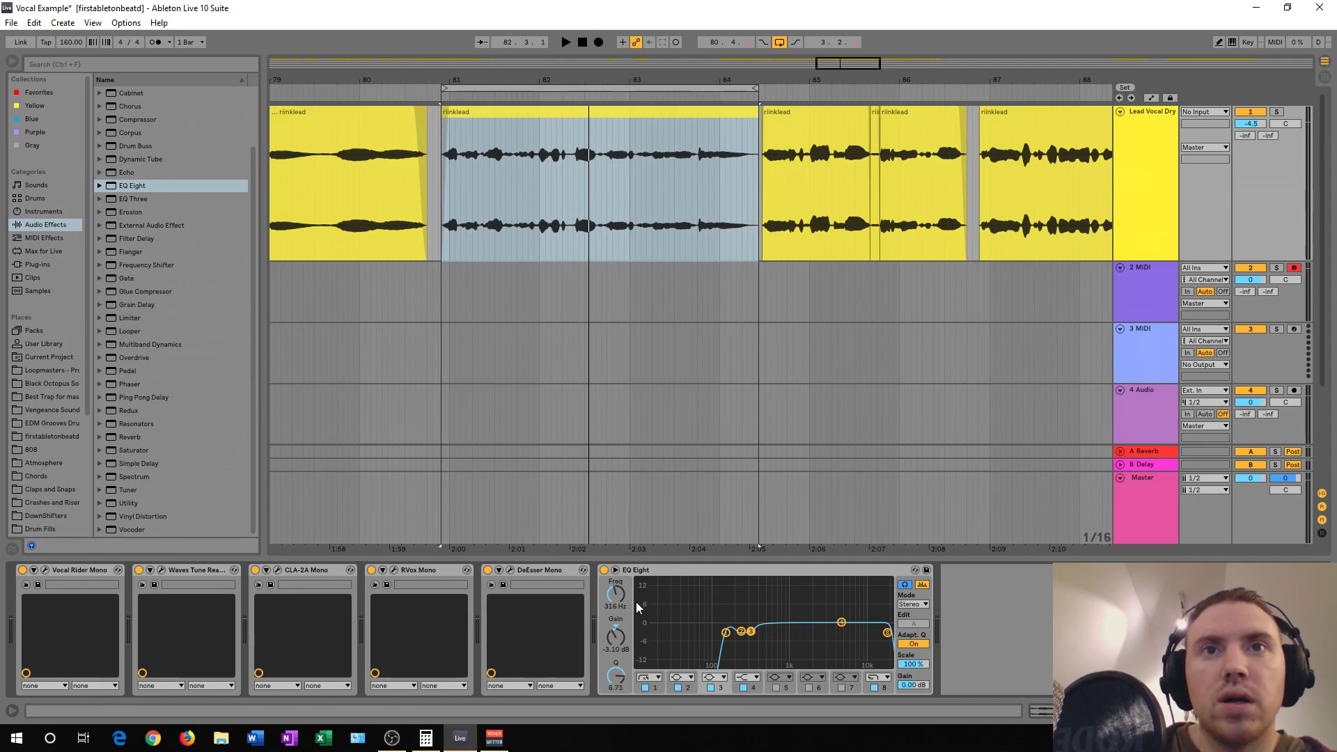
left_click(615, 571)
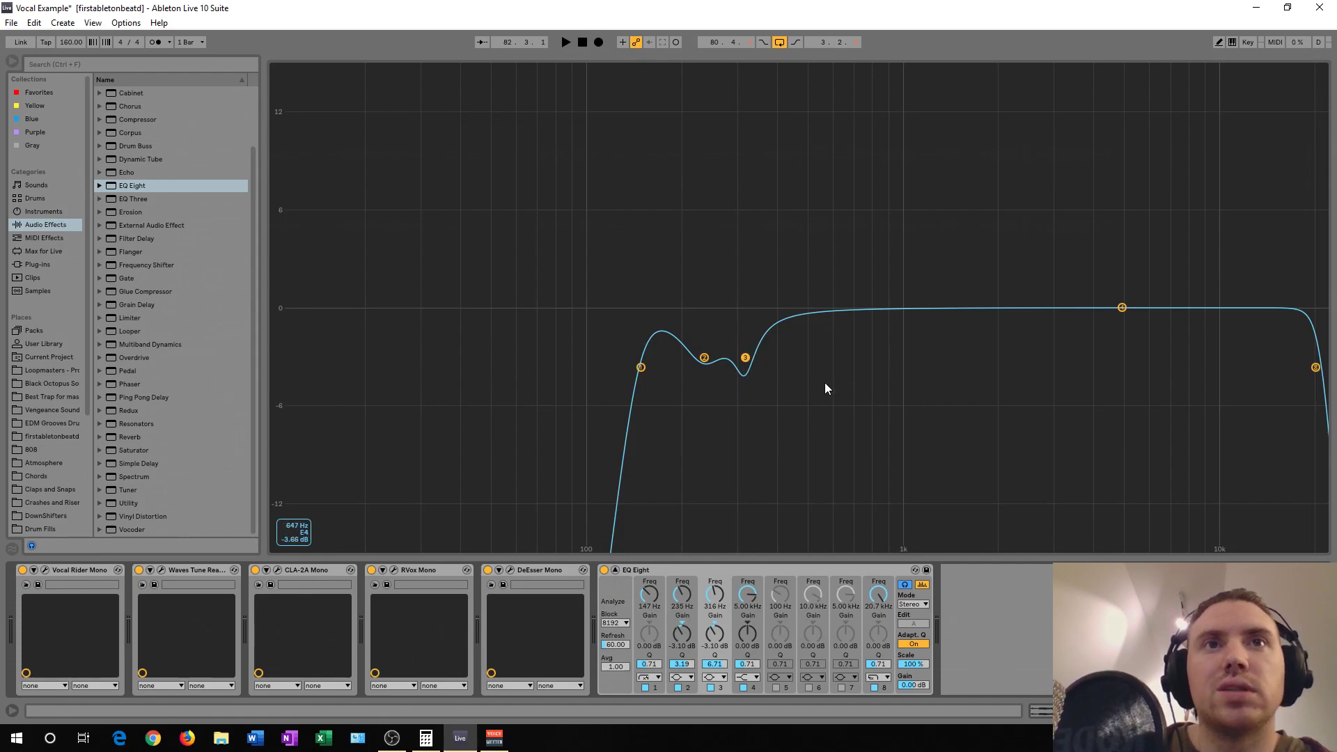
left_click_drag(749, 360, 749, 353)
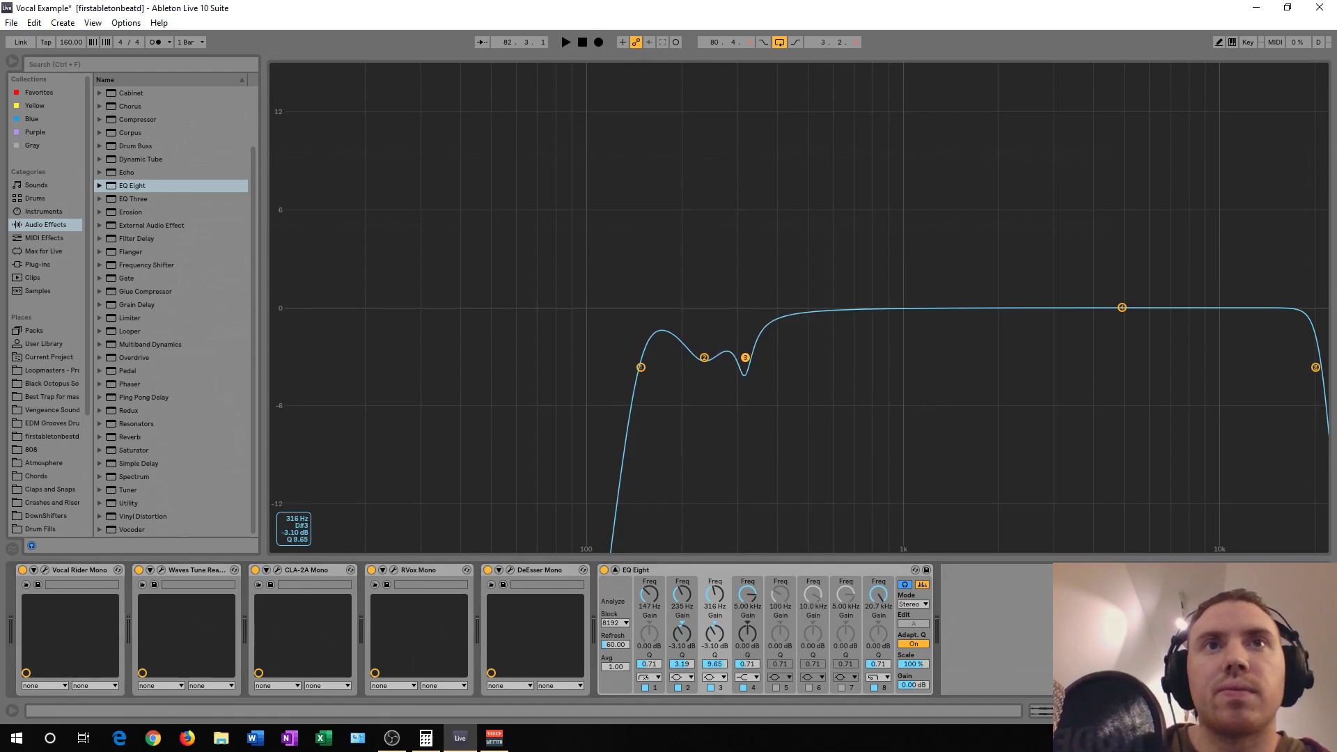
left_click(615, 571)
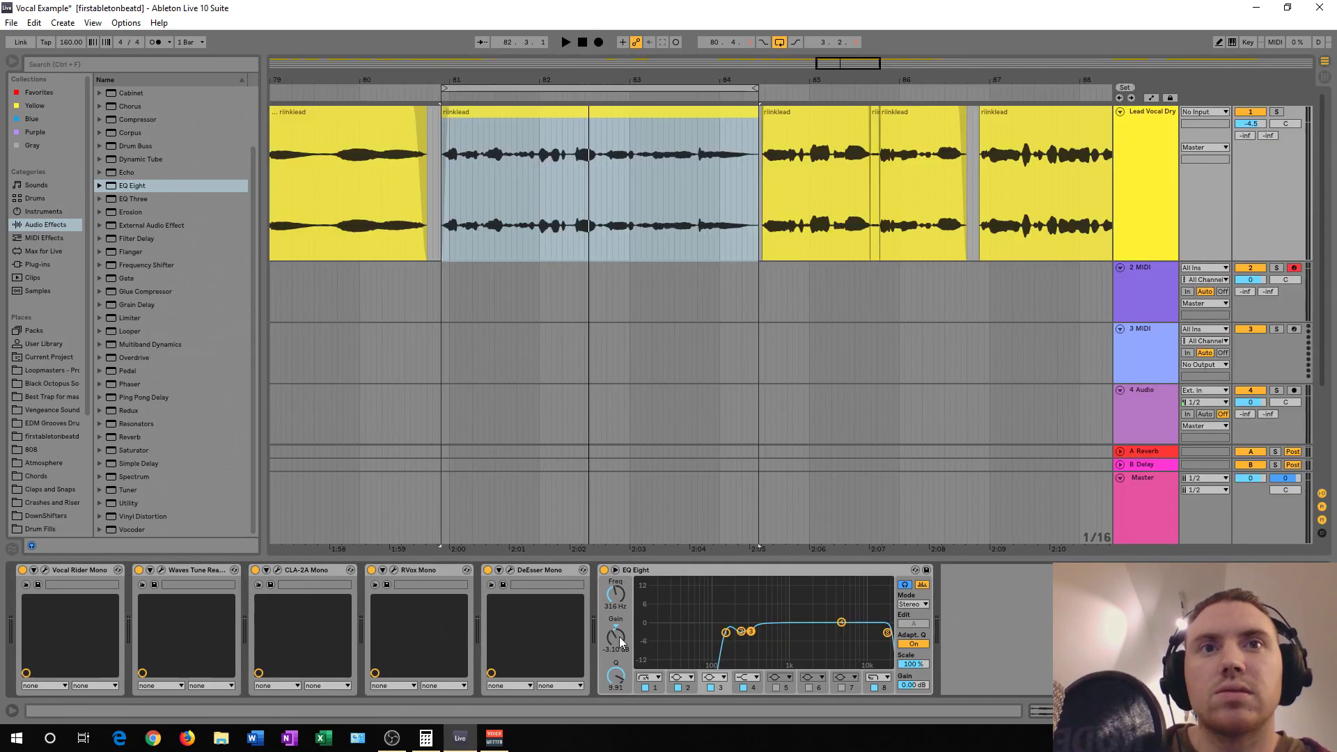
key("space")
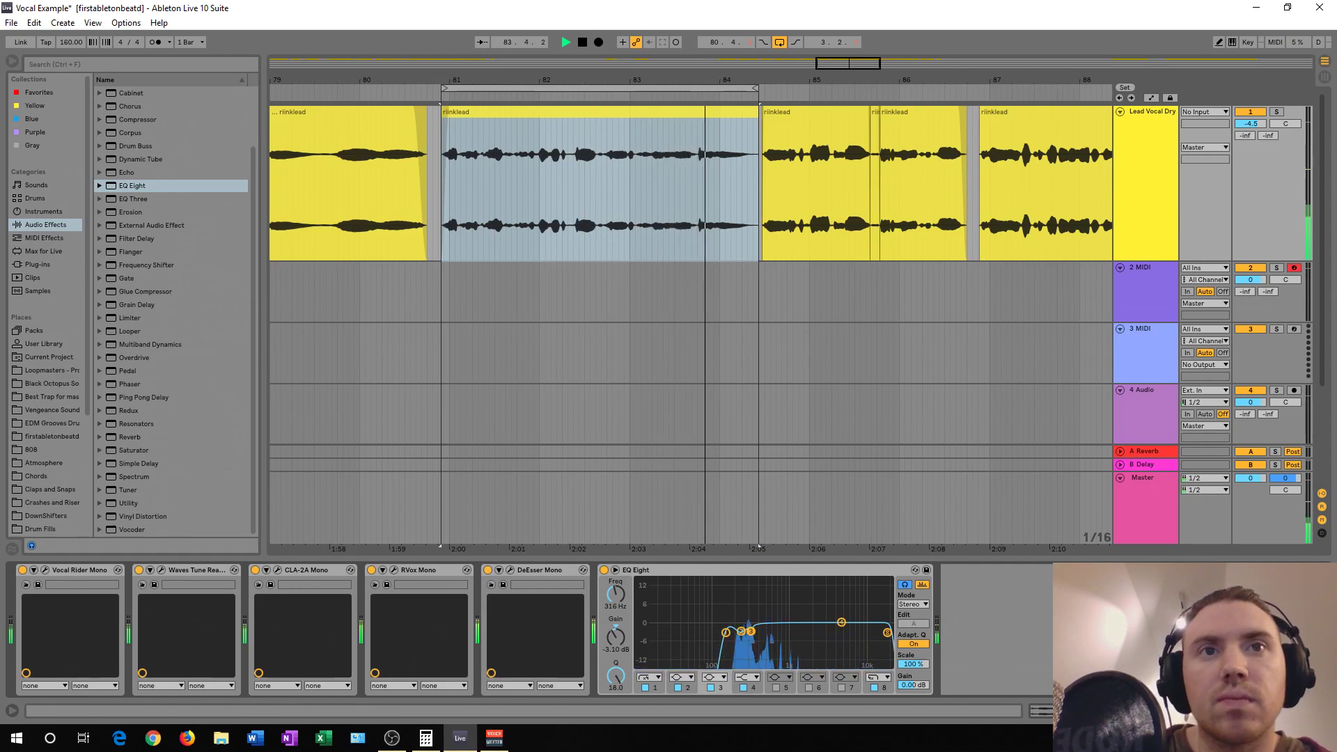
left_click_drag(751, 632, 751, 644)
- Undo the trial move of band 4 and change its filter type from shelf to bell
left_click_drag(842, 622, 812, 600)
key("ctrl+z")
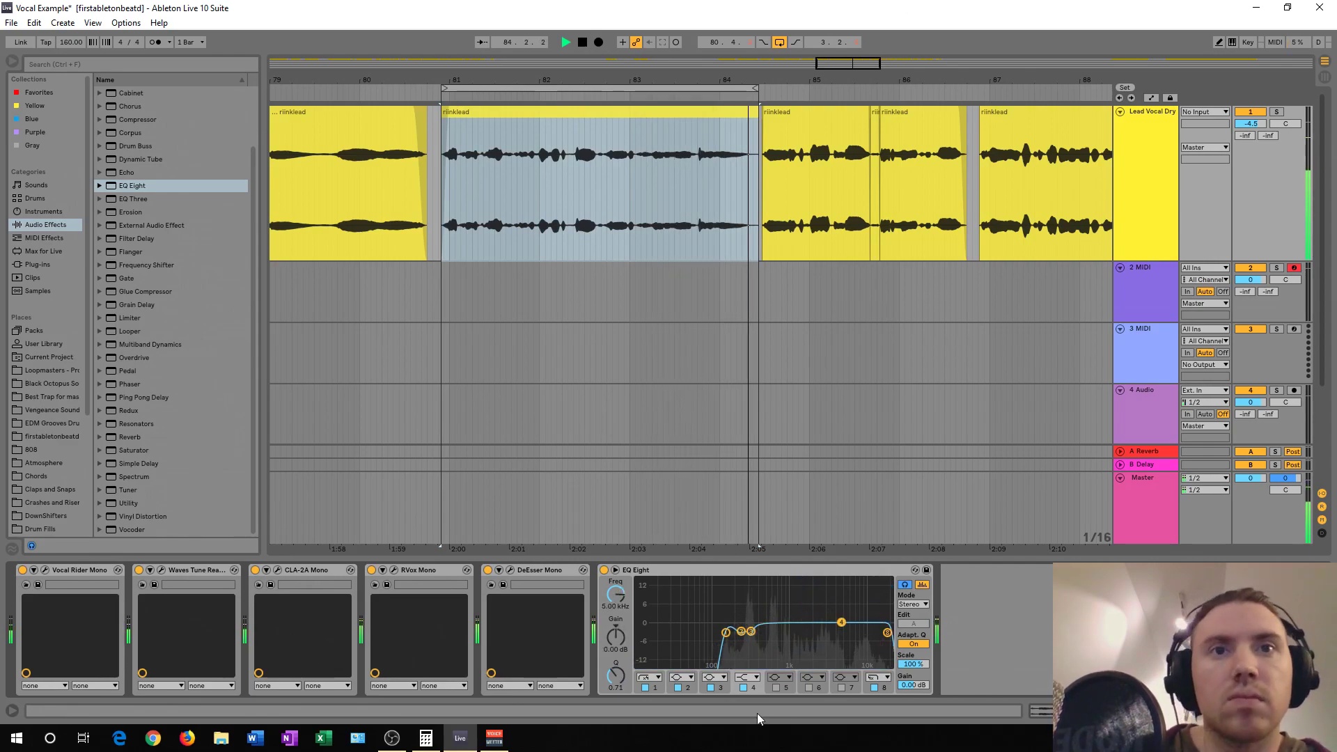
left_click(749, 677)
left_click(755, 636)
- Sweep a narrow band 4 boost while listening, then set it to a -3.33 dB cut at 527 Hz with Q 3.79
left_click_drag(841, 622, 768, 580)
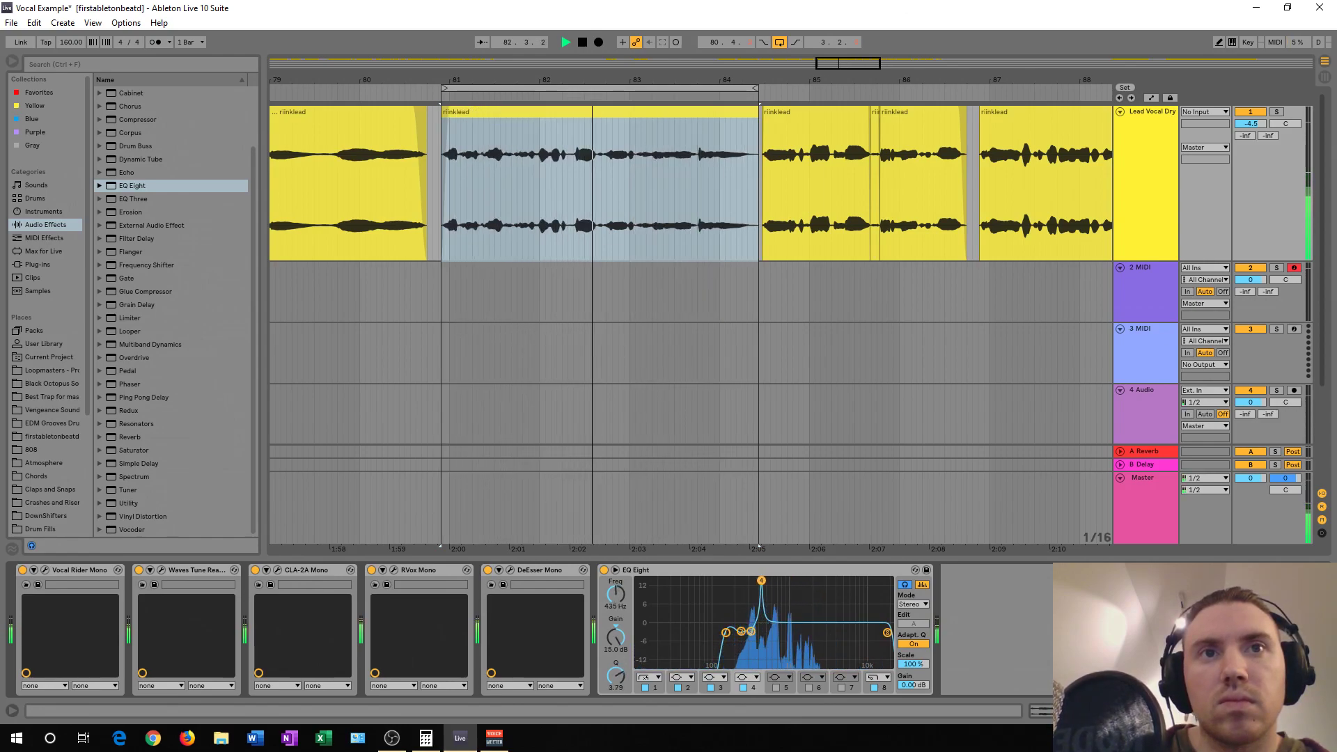
key("space")
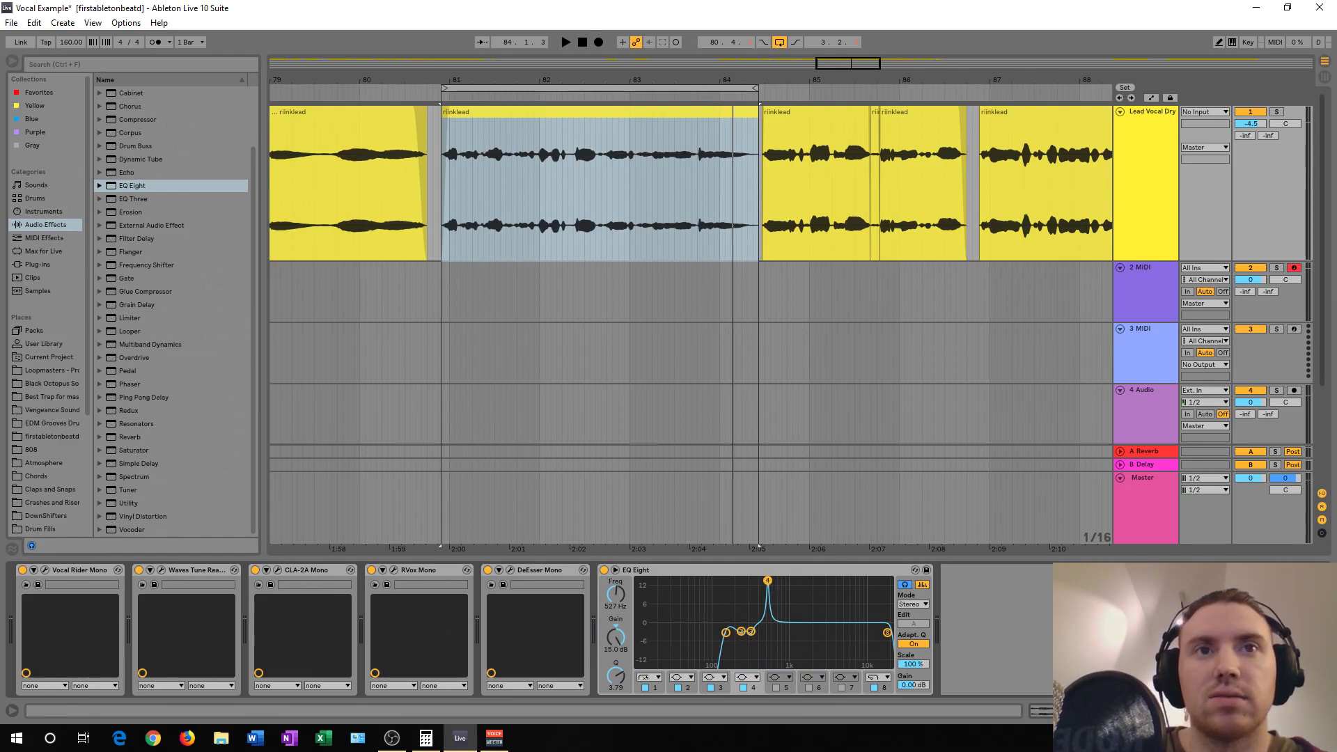
key("space")
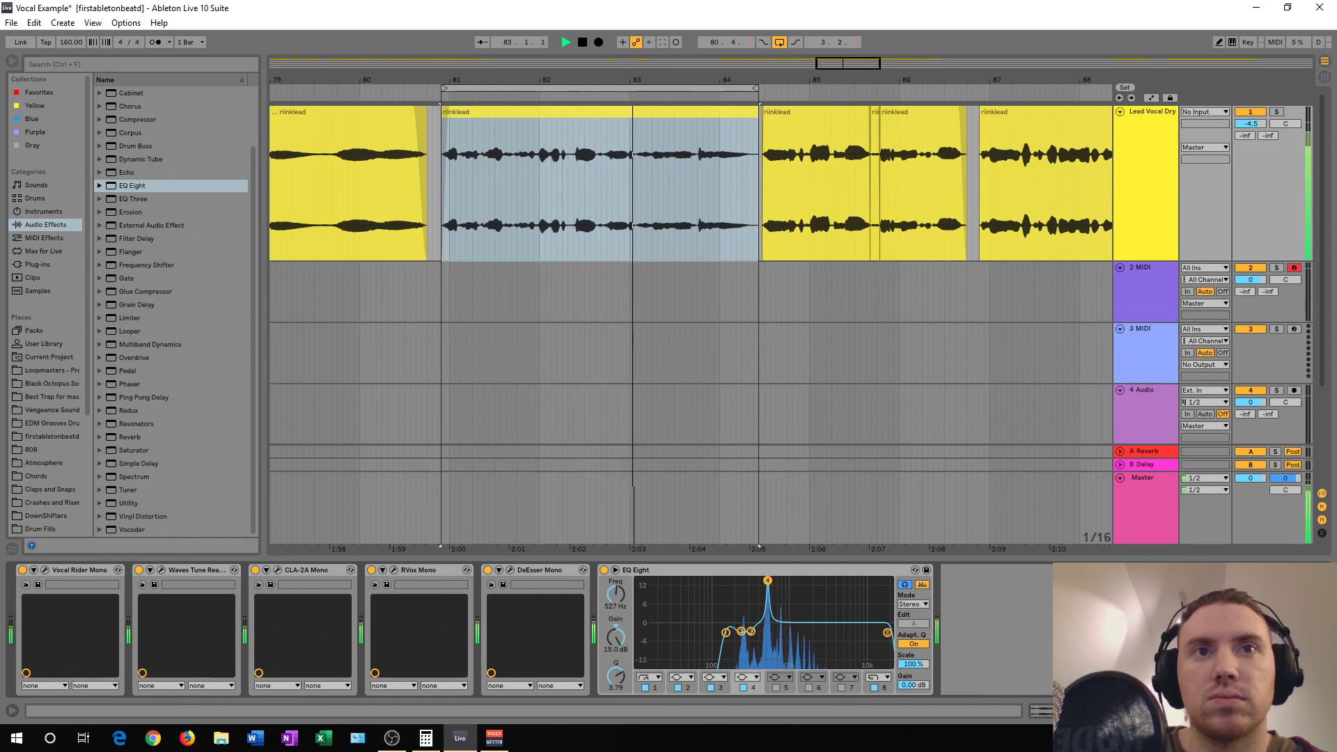
key("space")
left_click_drag(768, 581, 768, 624)
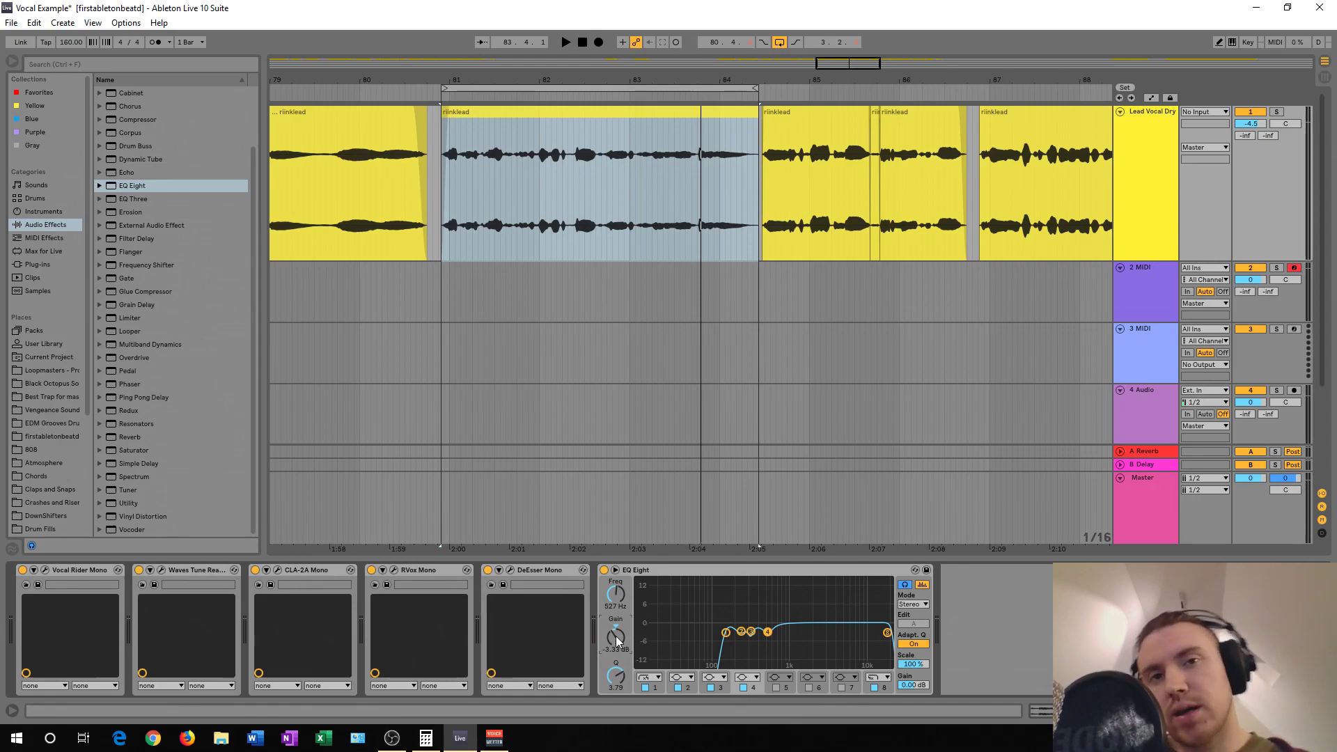
- Enable EQ Eight band 5, sweep it during playback, and cut 3.10 dB at 1.07 kHz with Q 4.32
left_click(758, 570)
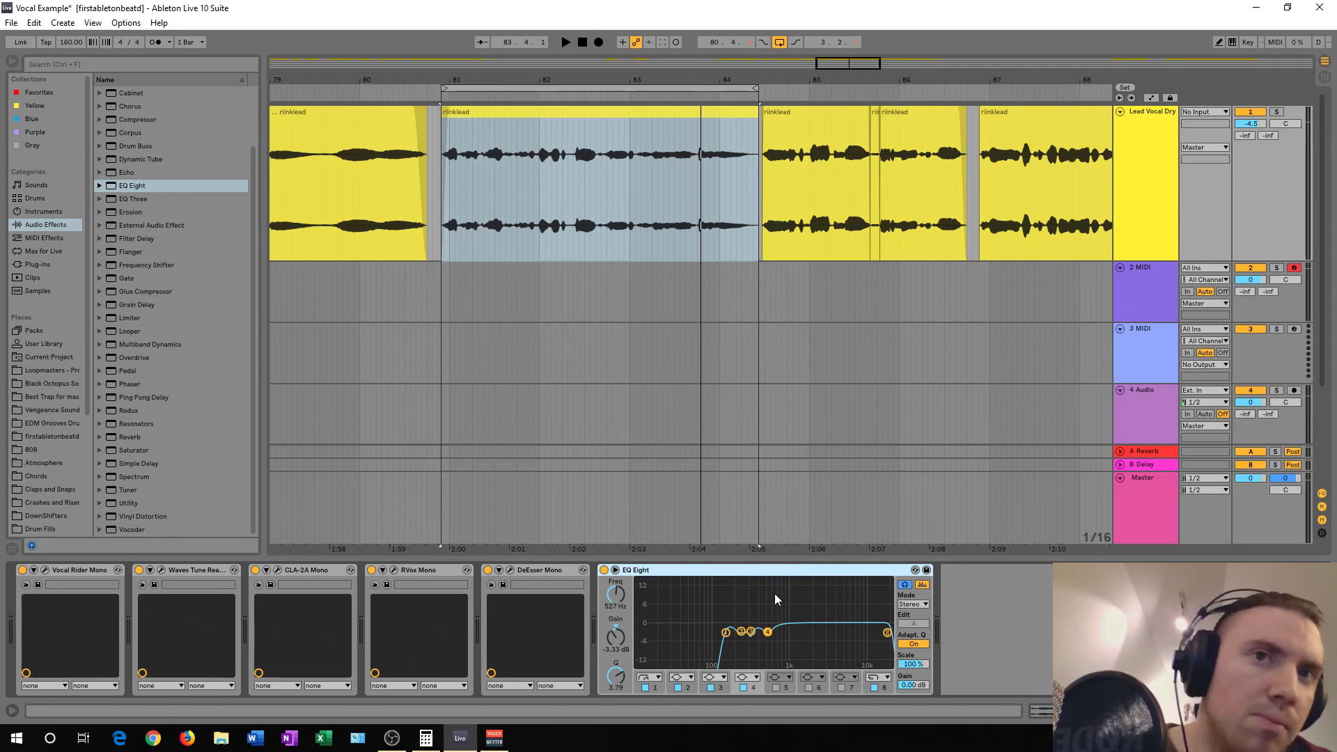
left_click(887, 633)
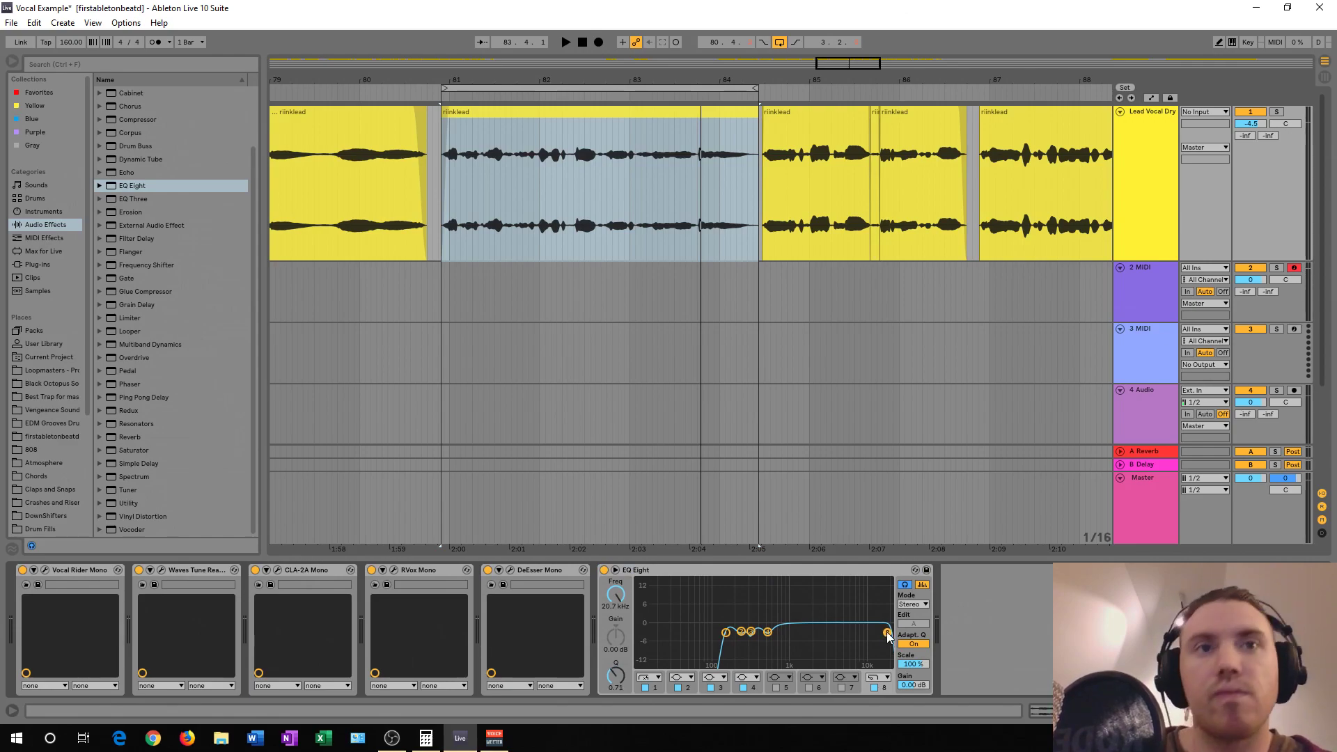
left_click(776, 688)
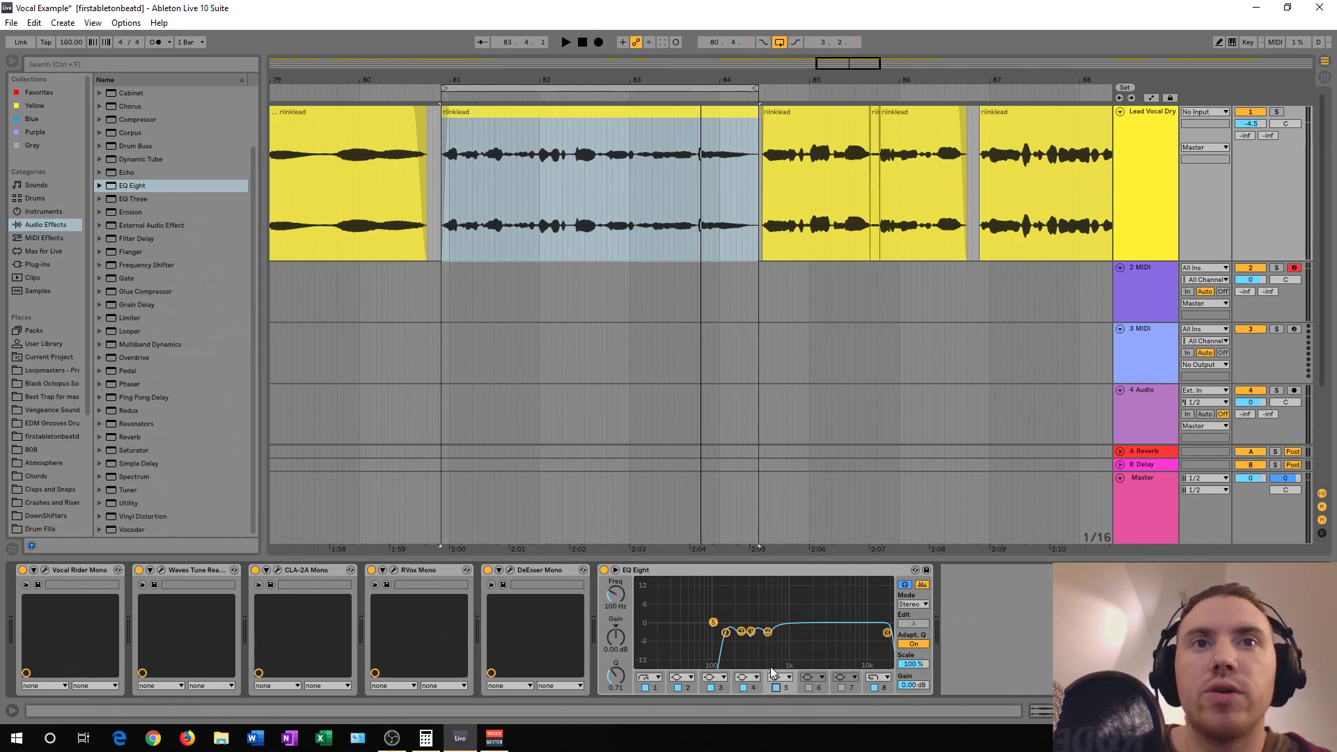
left_click_drag(713, 622, 791, 581)
scroll(802, 582, "up", 5)
key("space")
key("space")
left_click_drag(632, 631, 632, 675)
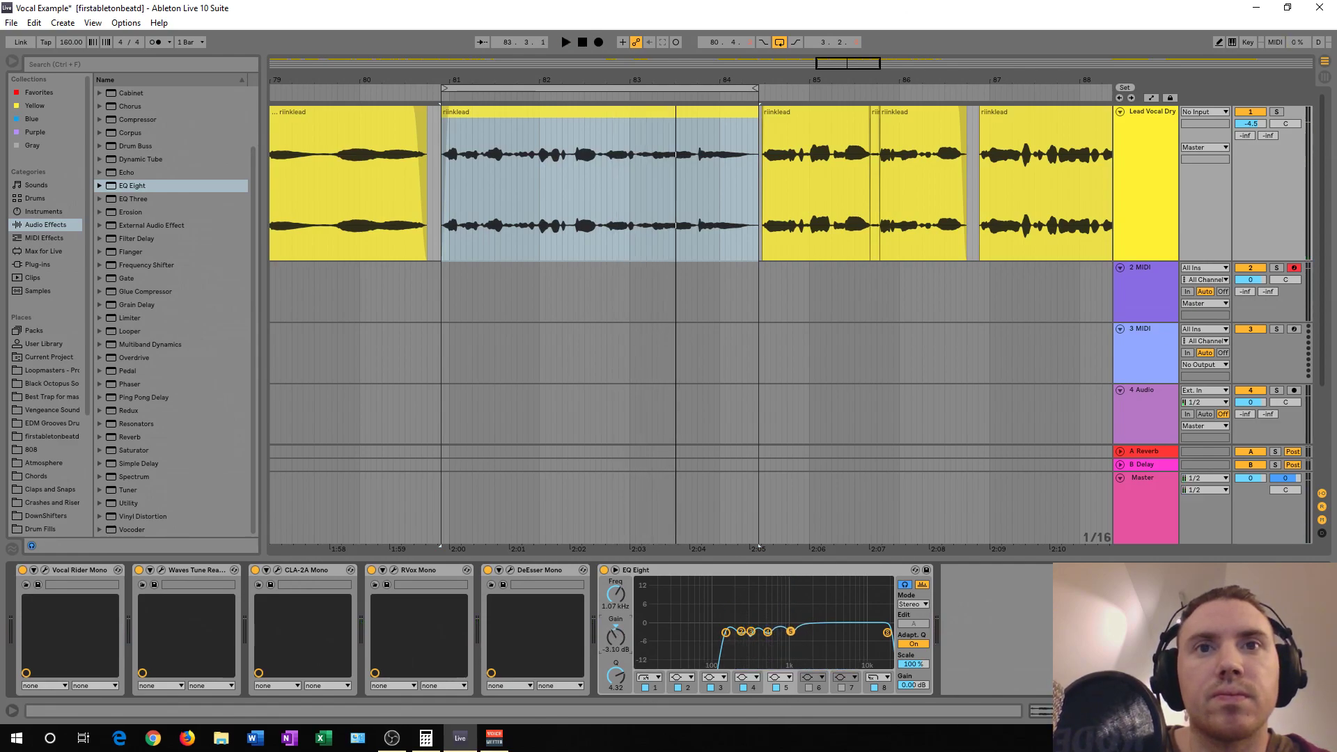
key("space")
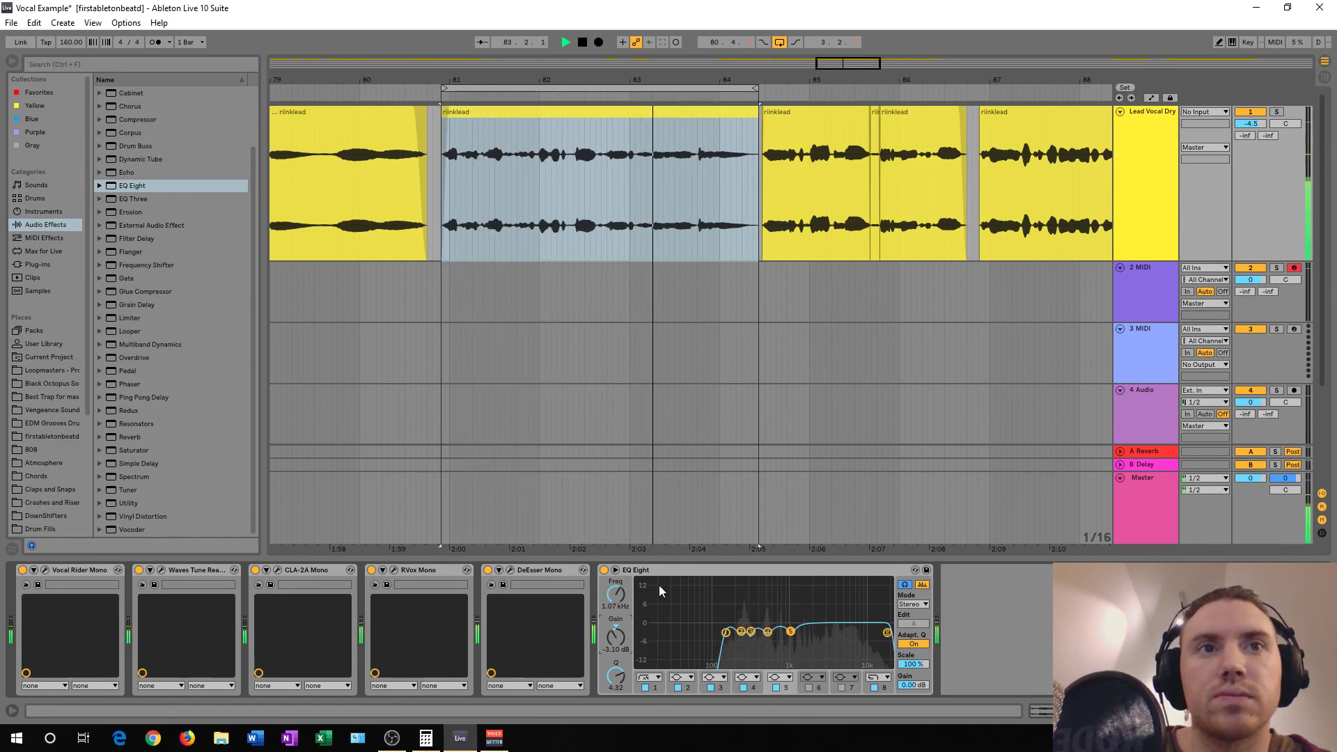
key("space")
- Enable EQ Eight band 6, sweep it as a narrow boost, and settle on -1.43 dB at 2.40 kHz with Q 4.10
left_click(809, 688)
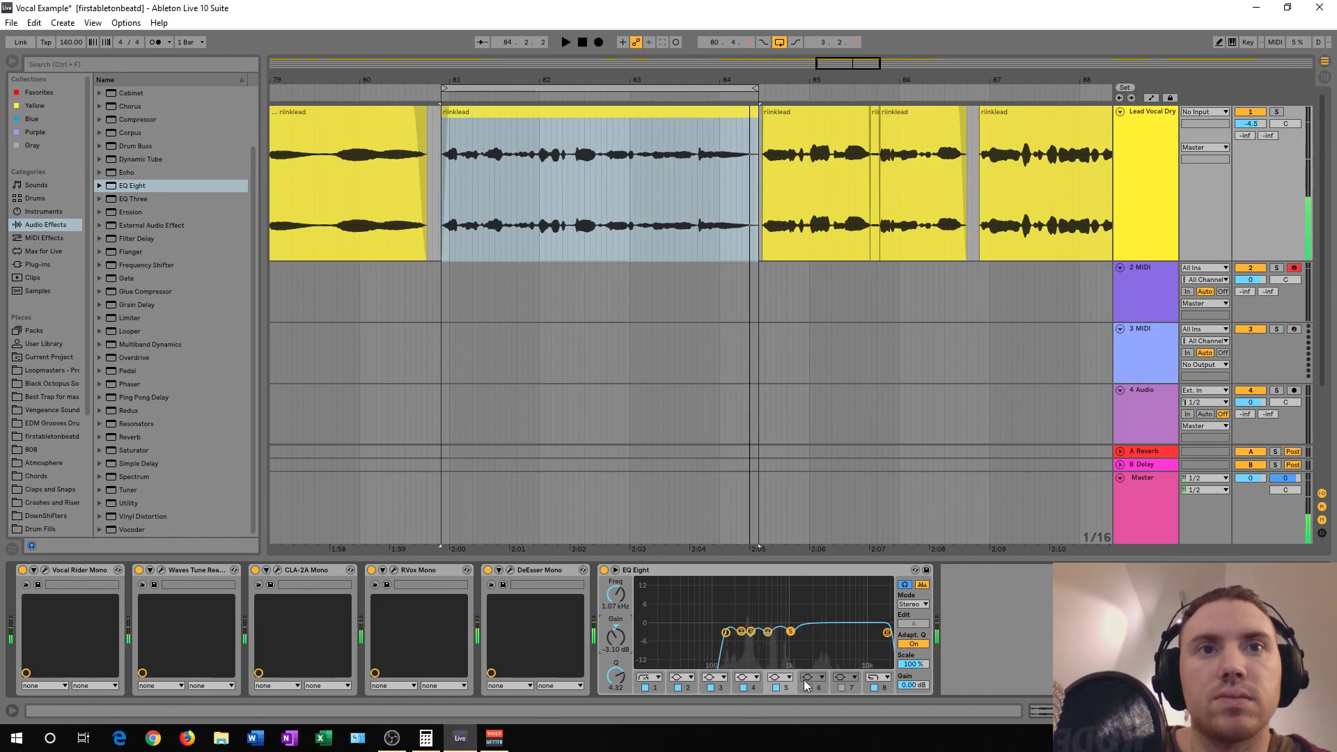
left_click_drag(864, 622, 818, 581)
key("space")
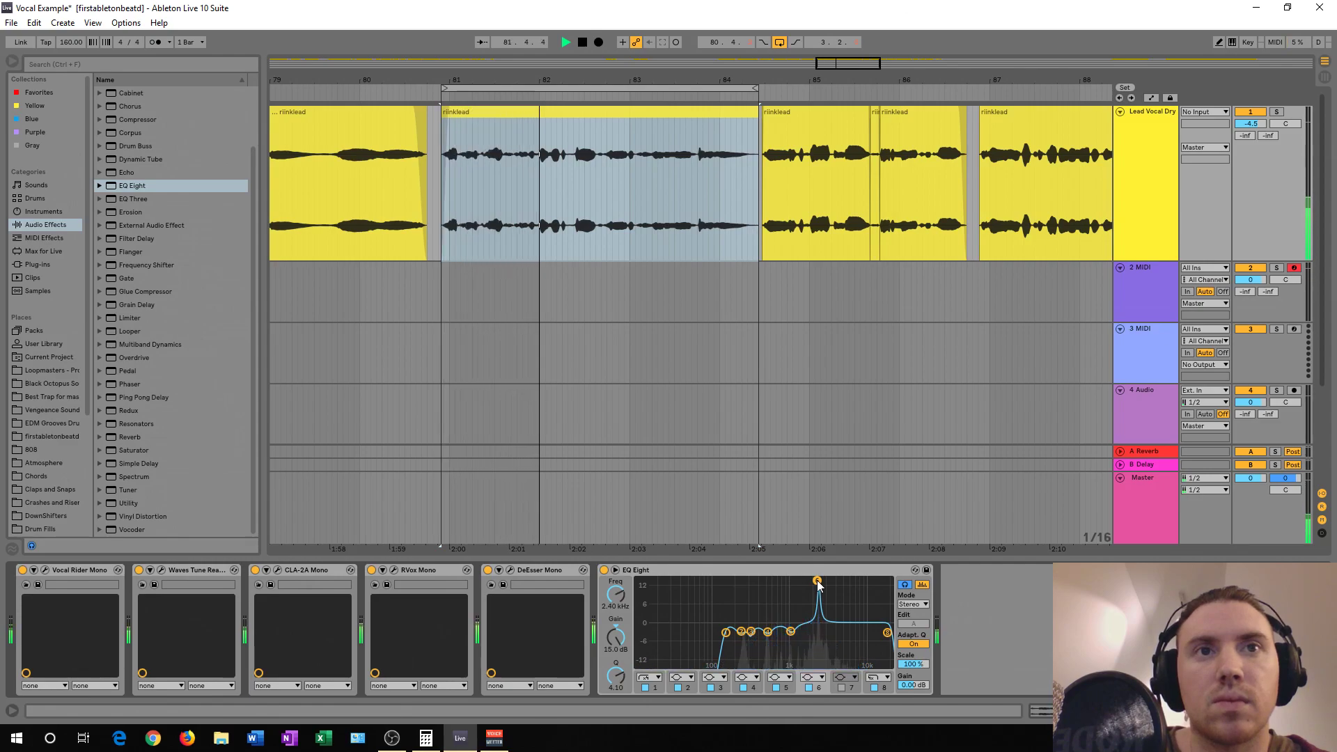
left_click_drag(625, 642, 625, 690)
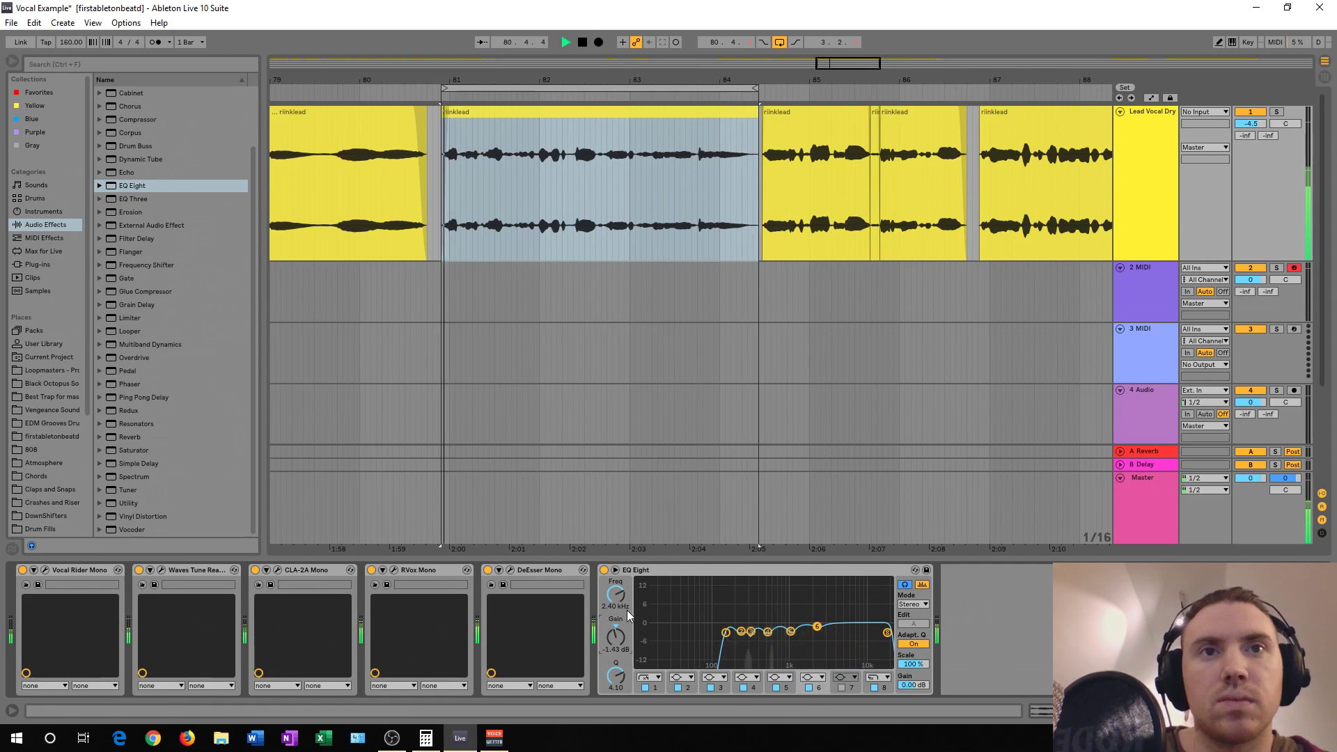
- Bypass and re-enable EQ Eight during playback to compare the vocal with and without the cuts
left_click(604, 571)
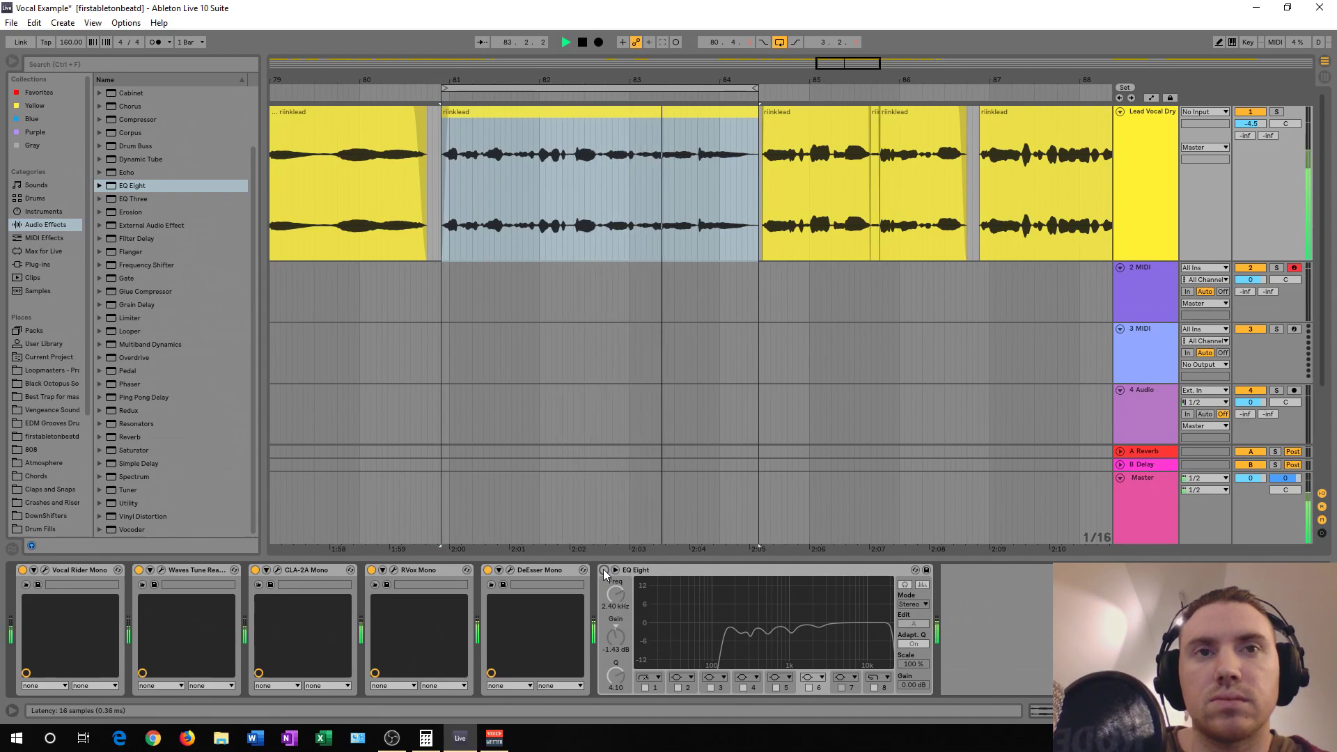
left_click(604, 571)
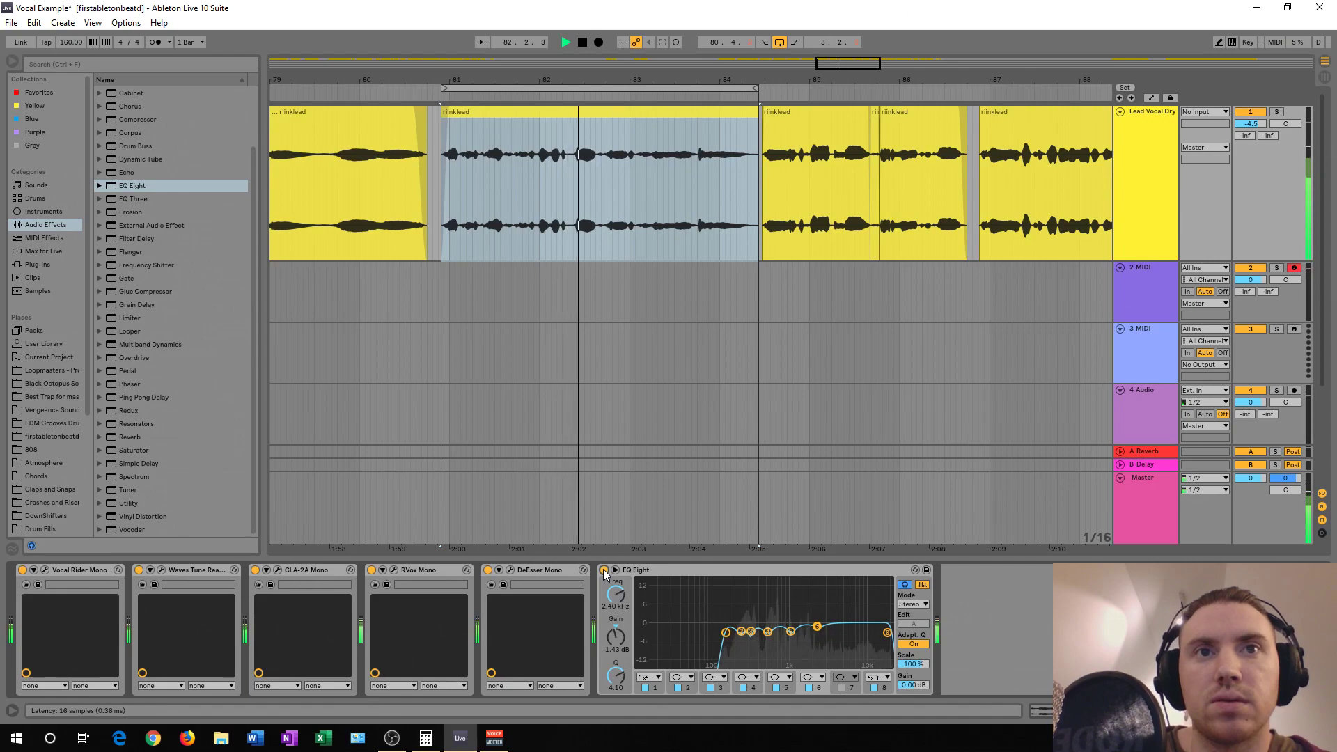
key("space")
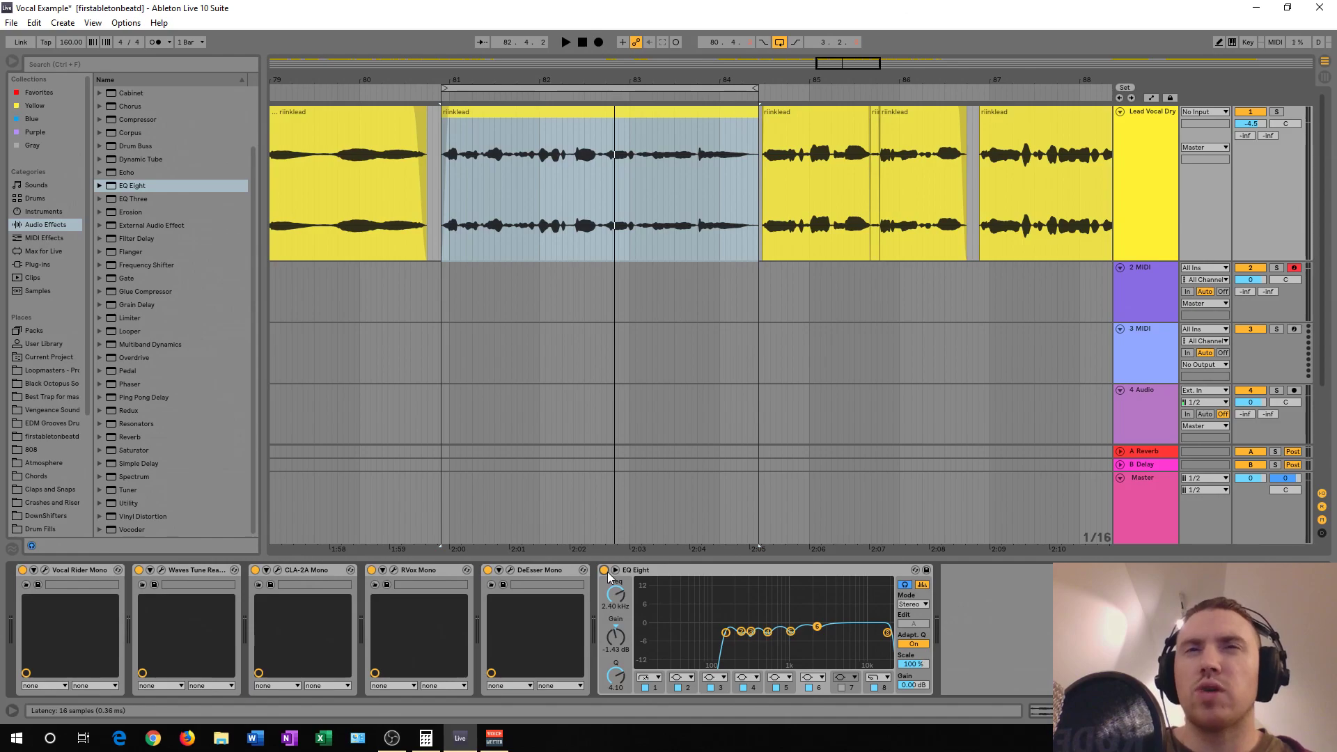
- Add a second EQ Eight after the first one and boost one of its bands by 6.07 dB at 1.32 kHz
left_click(795, 571)
left_click(545, 569)
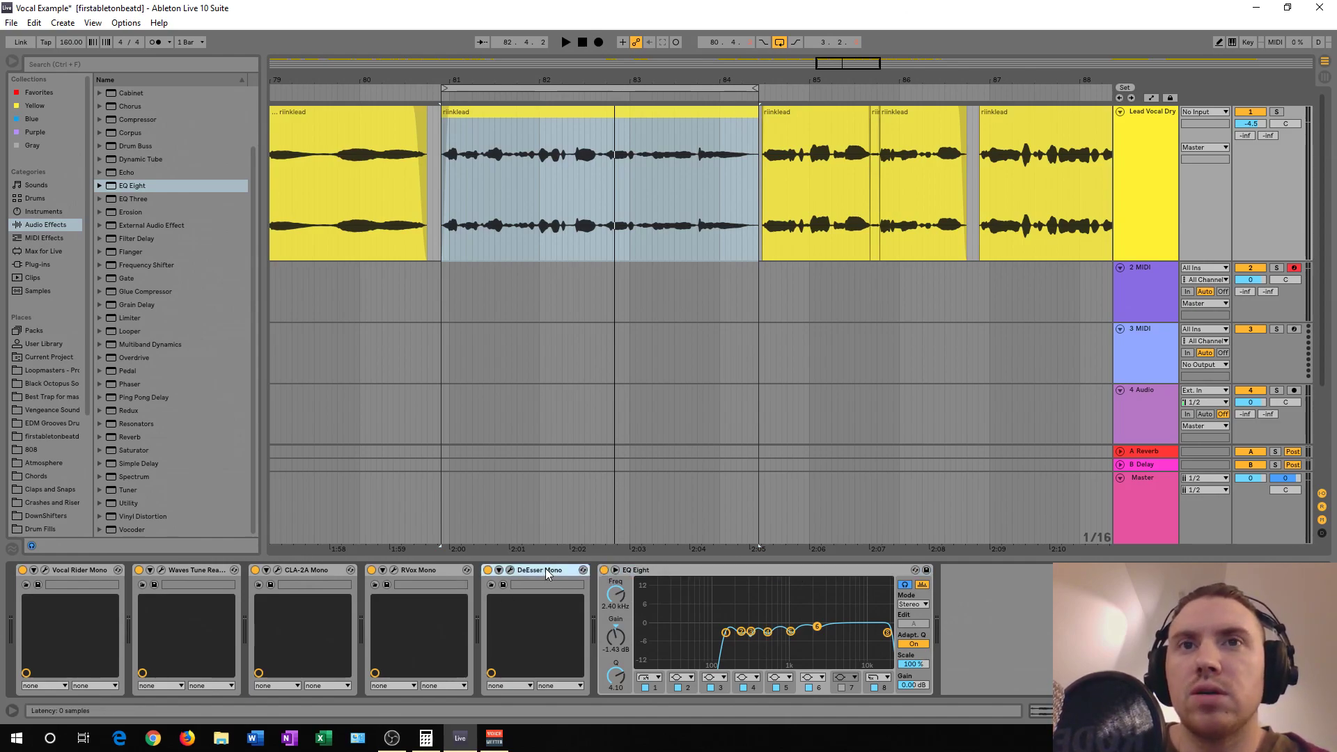
left_click(677, 569)
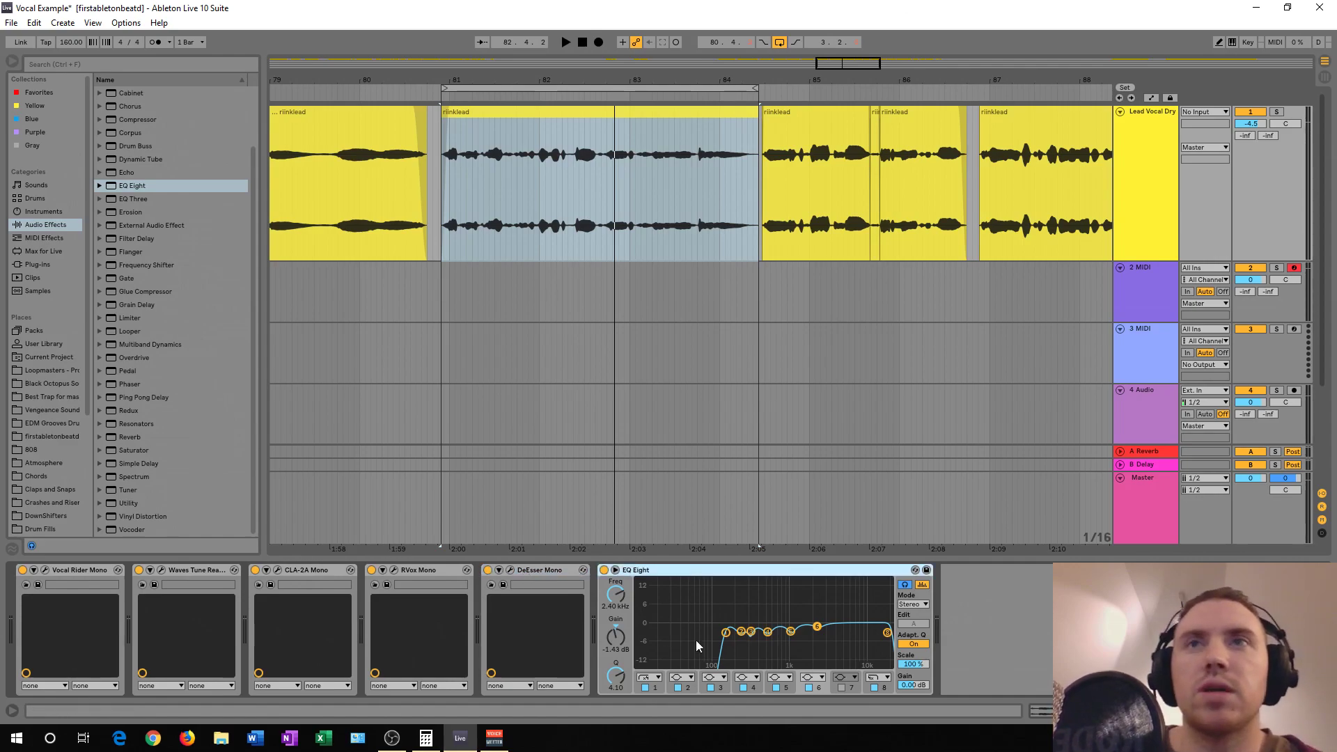
double_click(139, 186)
left_click(1187, 623)
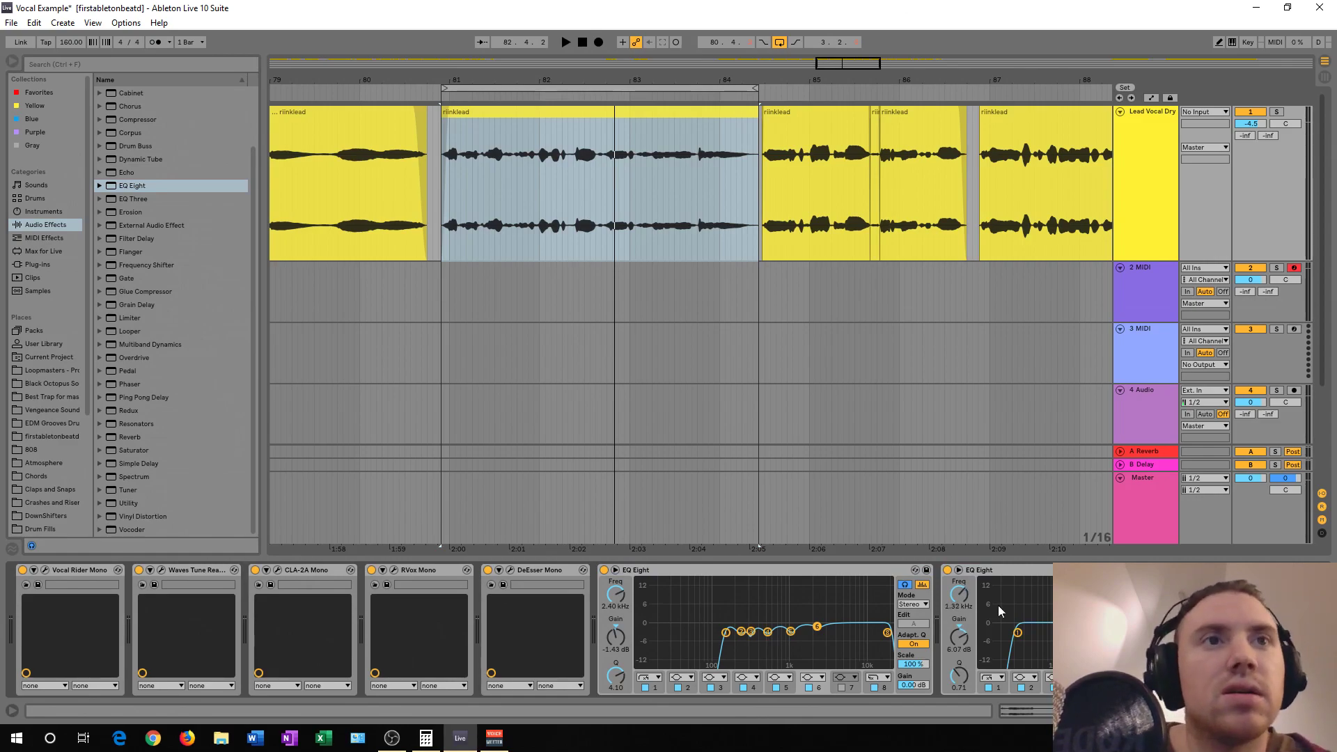
- Play the vocal phrase with the second EQ Eight bypassed and enabled to compare its boost
key("space")
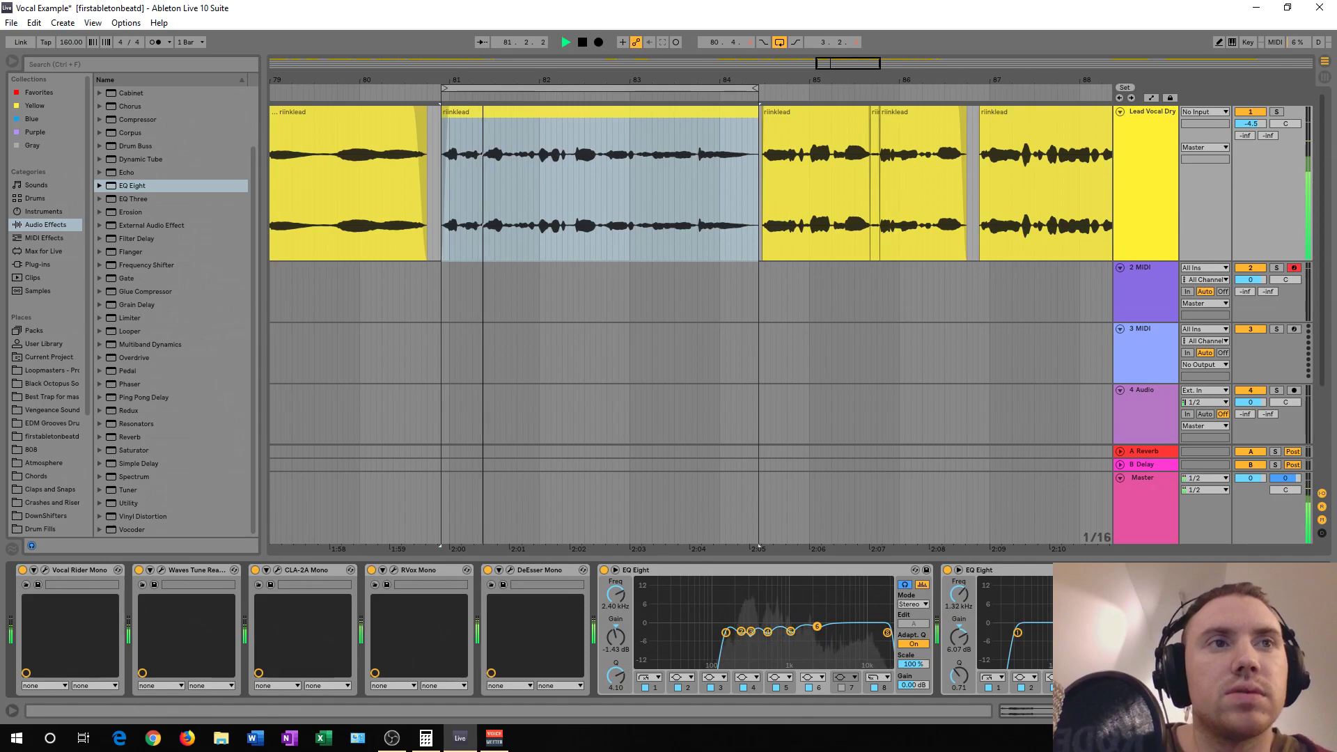
key("space")
left_click(948, 573)
key("space")
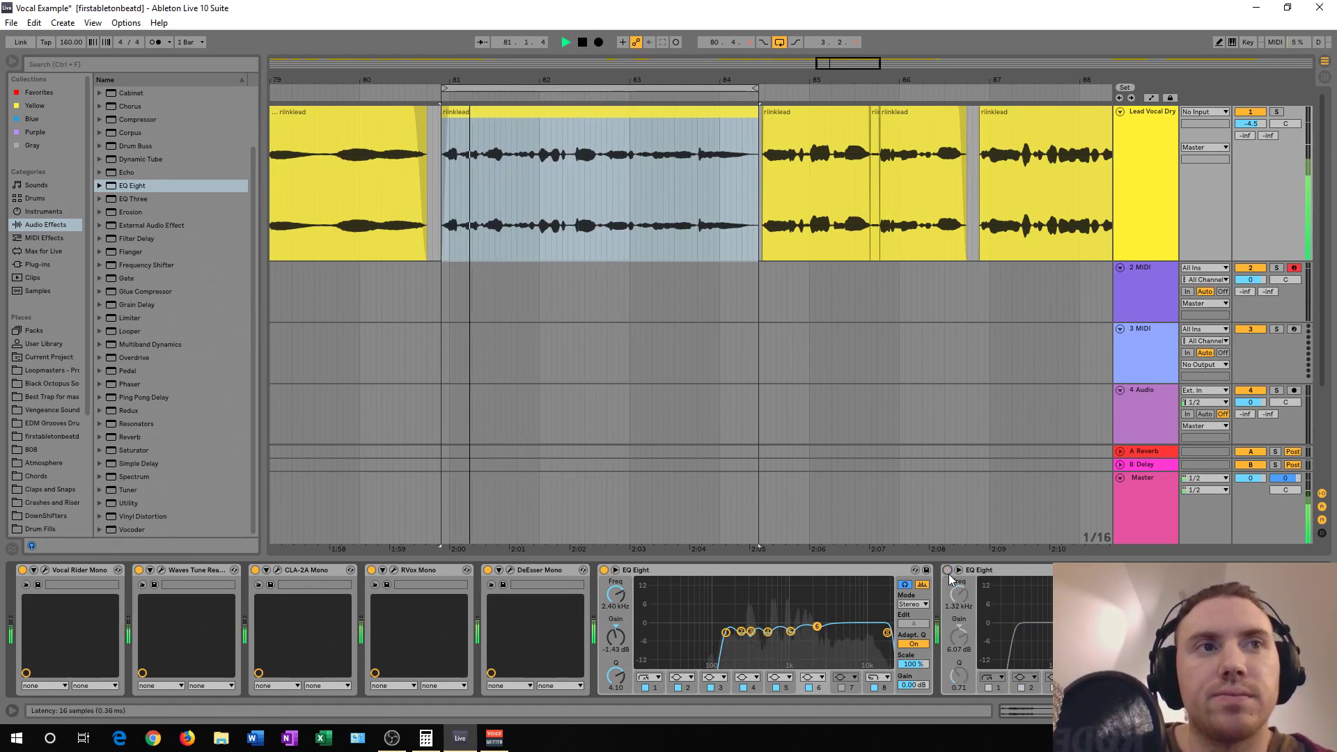
key("space")
left_click(949, 571)
key("space")
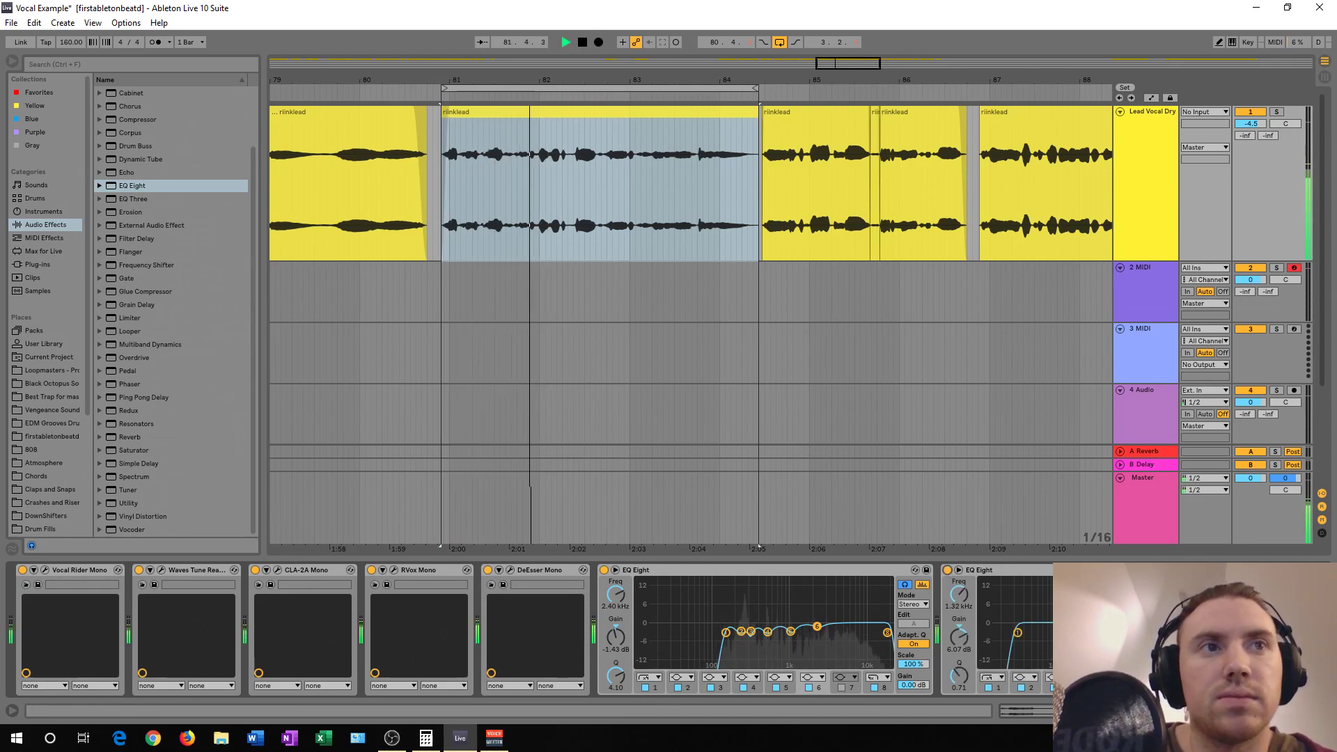
- Lower the gain of the second EQ Eight's boosted band, move it to 1.53 kHz, and stop playback
left_click_drag(1146, 604, 1147, 607)
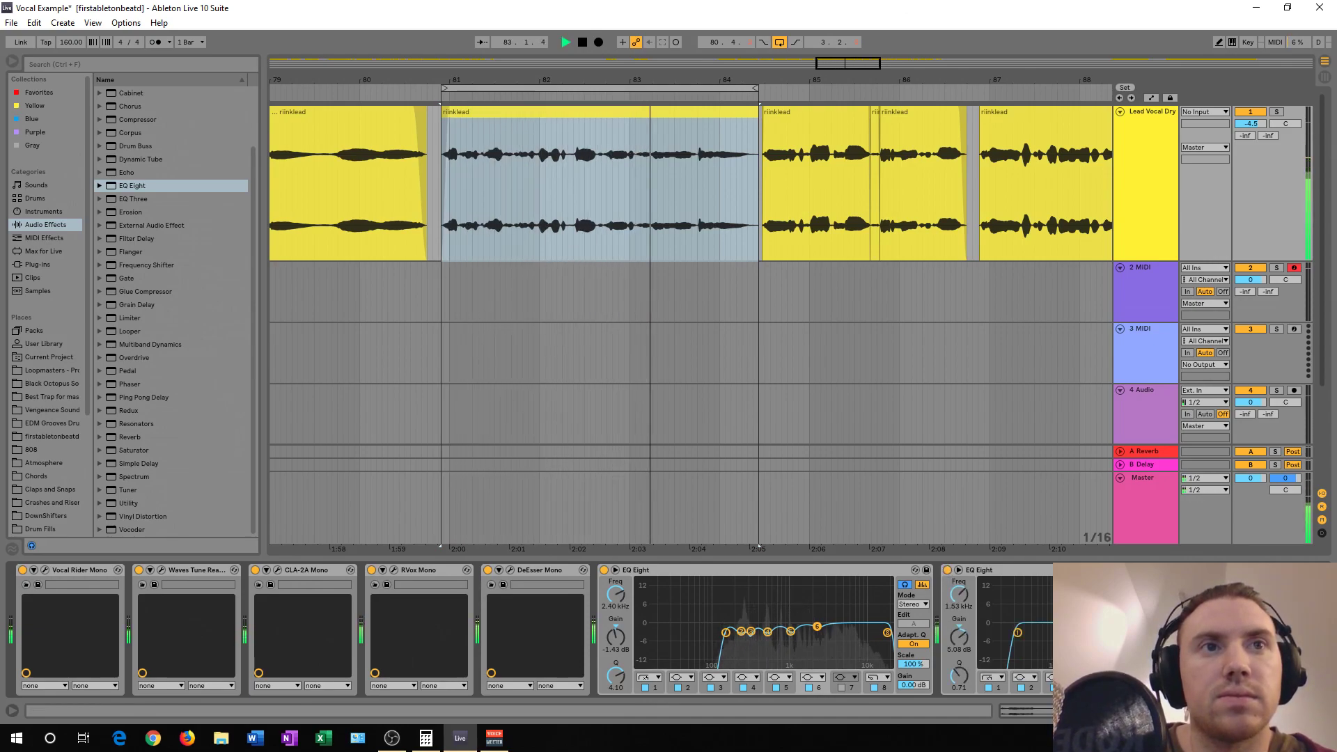
key("space")
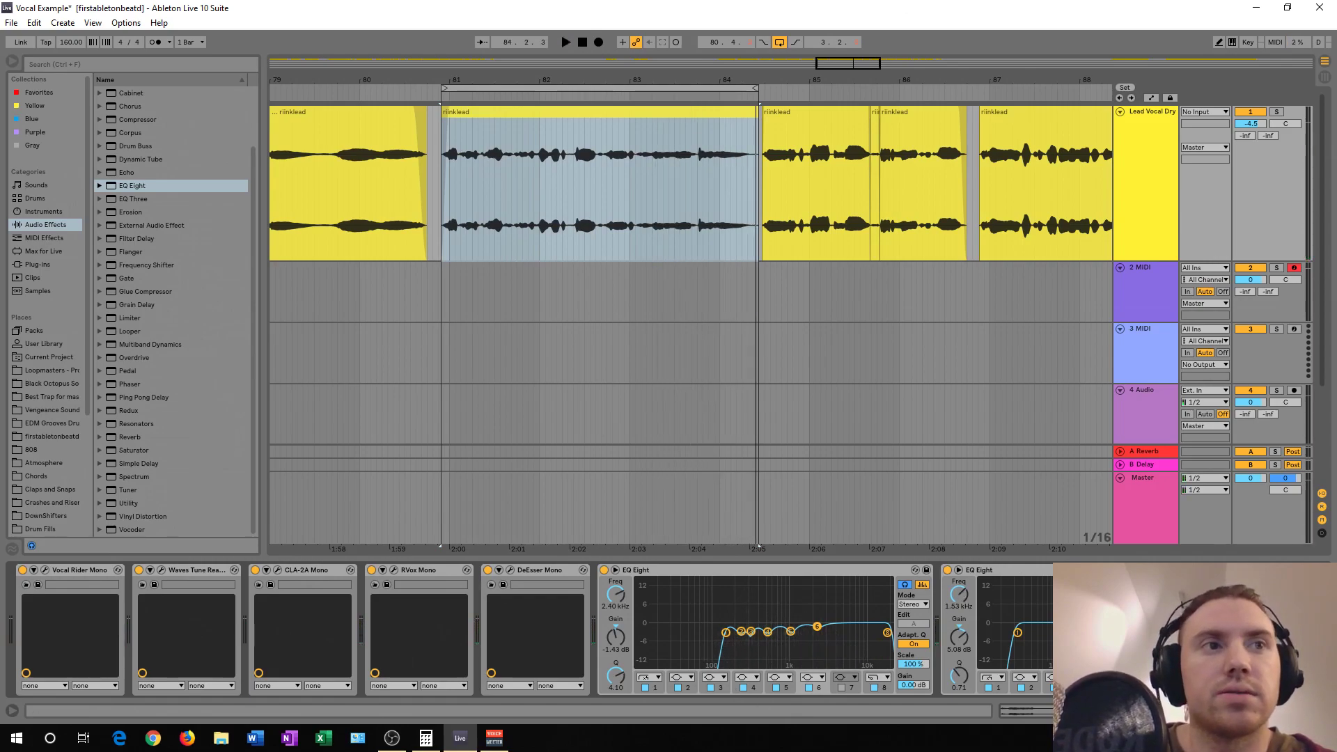
- Collapse all the devices in the Lead Vocal Dry chain, from Vocal Rider through both EQ Eights
scroll(1072, 613, "right", 1)
double_click(1003, 568)
left_click(784, 572)
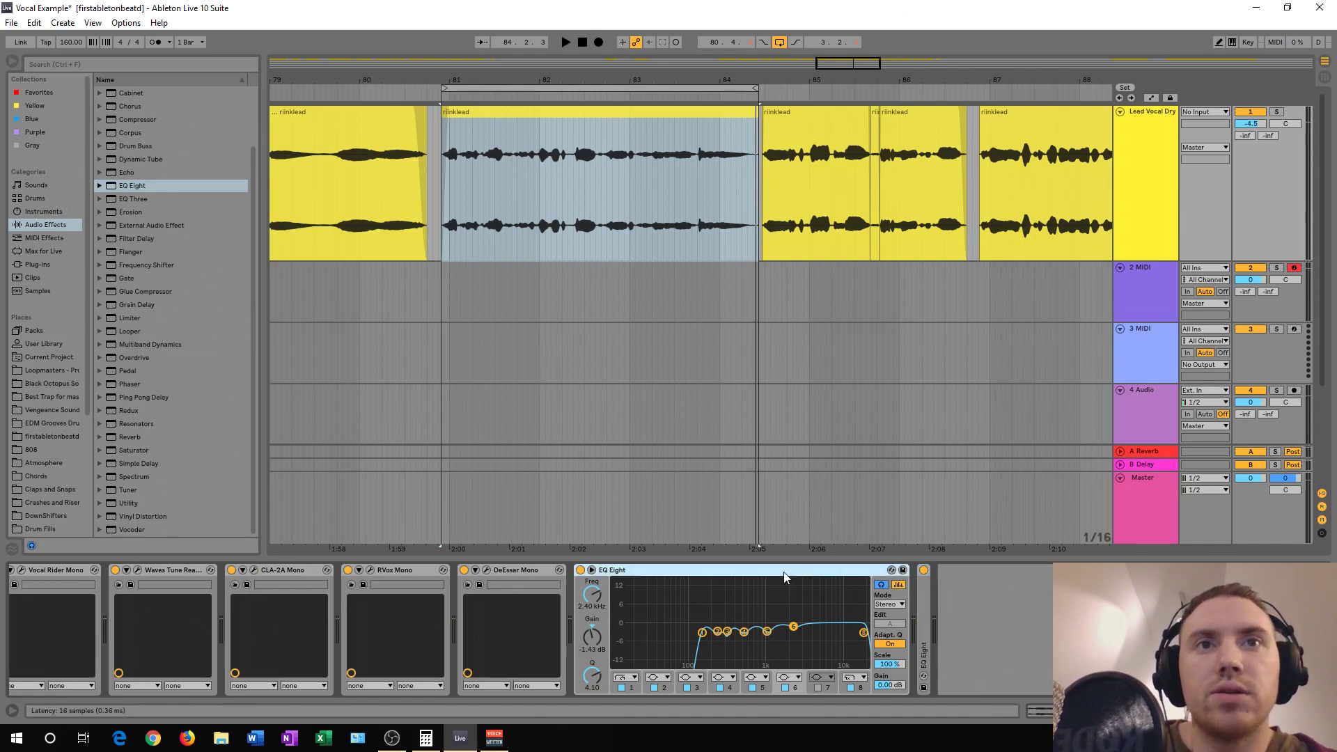
double_click(784, 571)
double_click(507, 570)
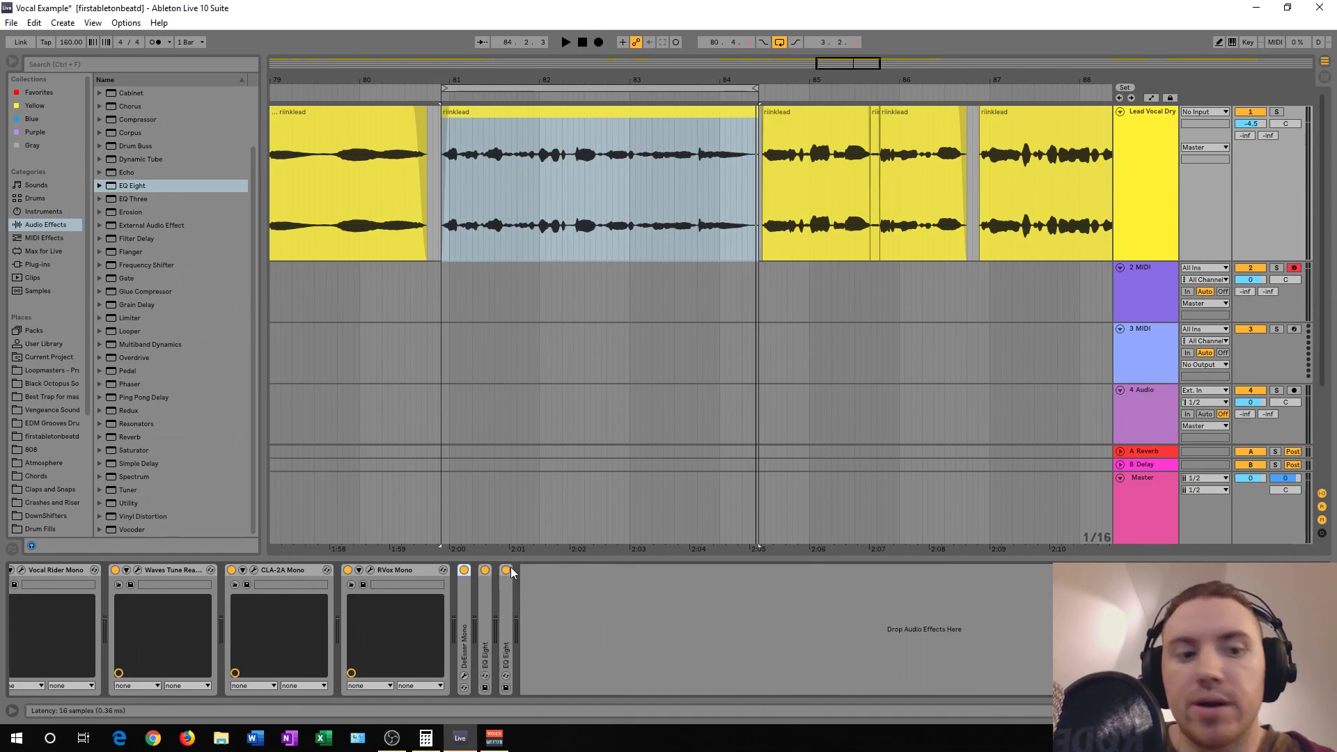
double_click(387, 566)
double_click(295, 570)
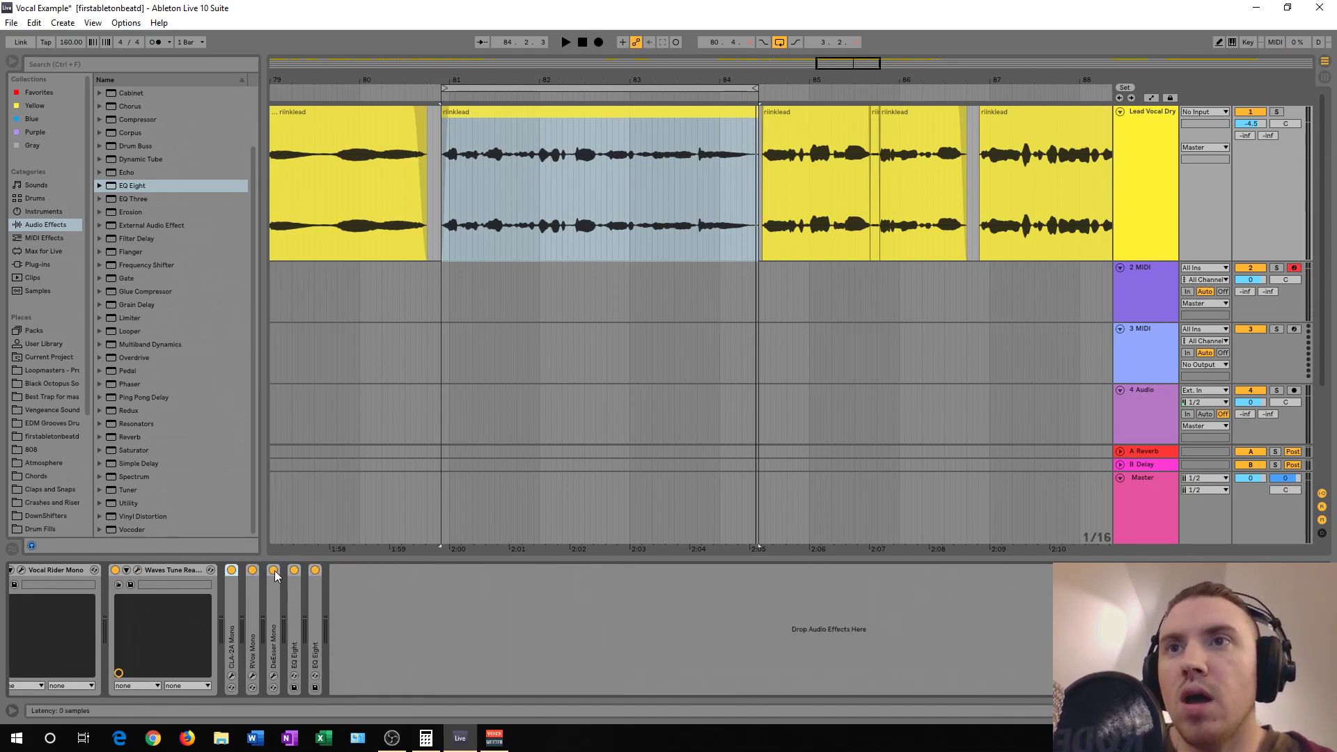
double_click(182, 571)
double_click(49, 568)
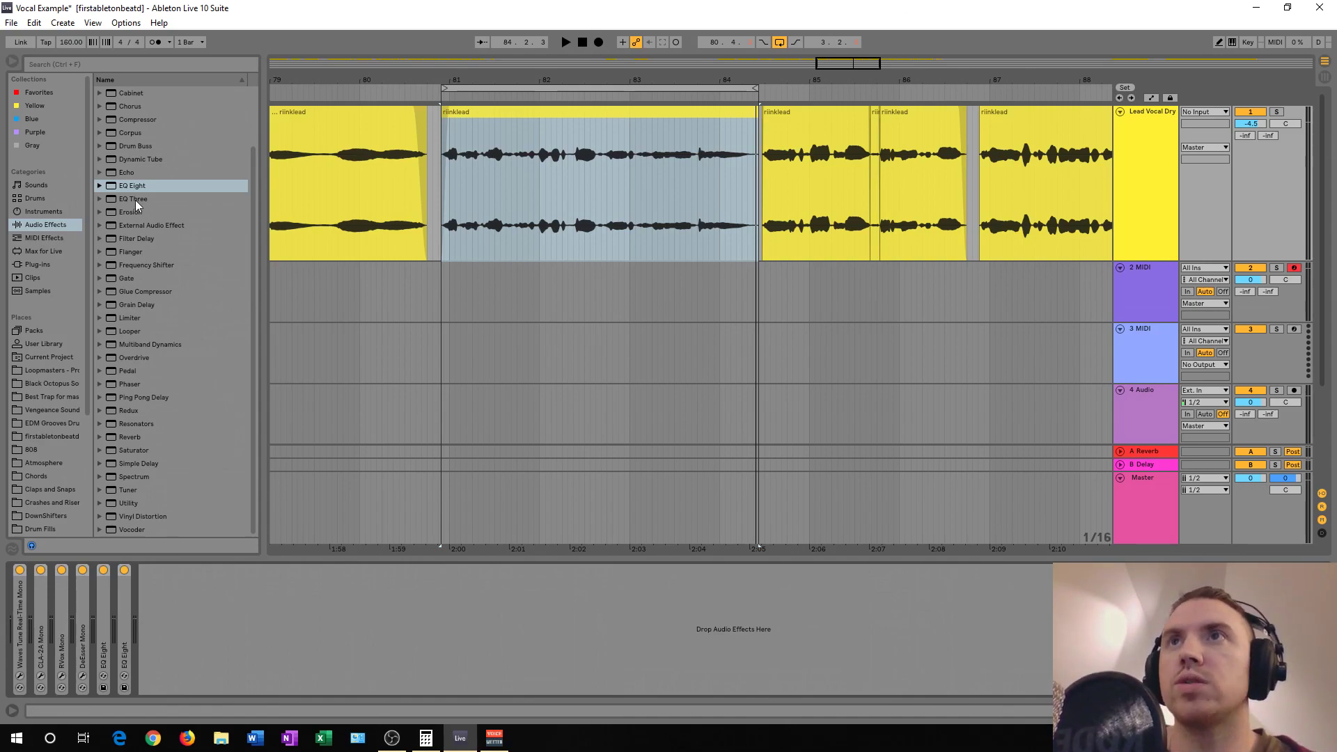
- Add an Audio Effect Rack after the second EQ Eight and show its chain list
scroll(136, 197, "up", 2)
left_click(145, 96)
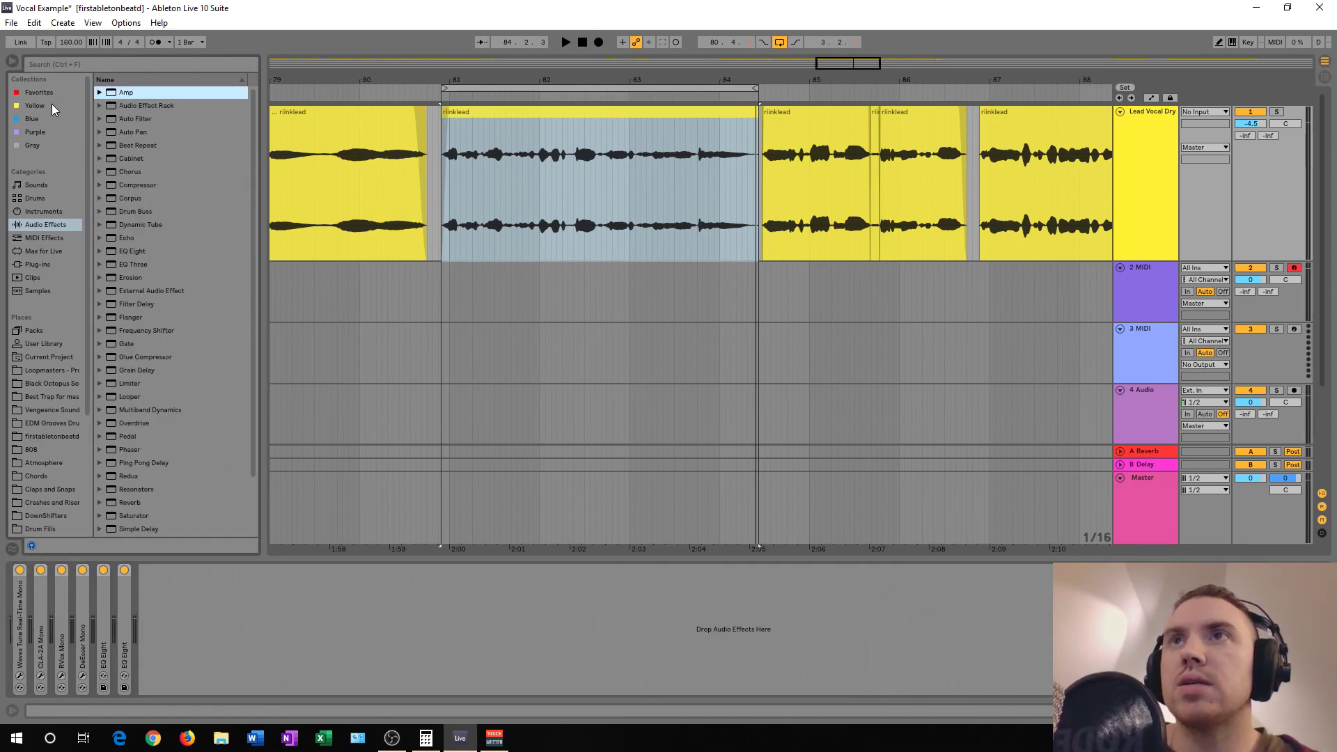
double_click(141, 108)
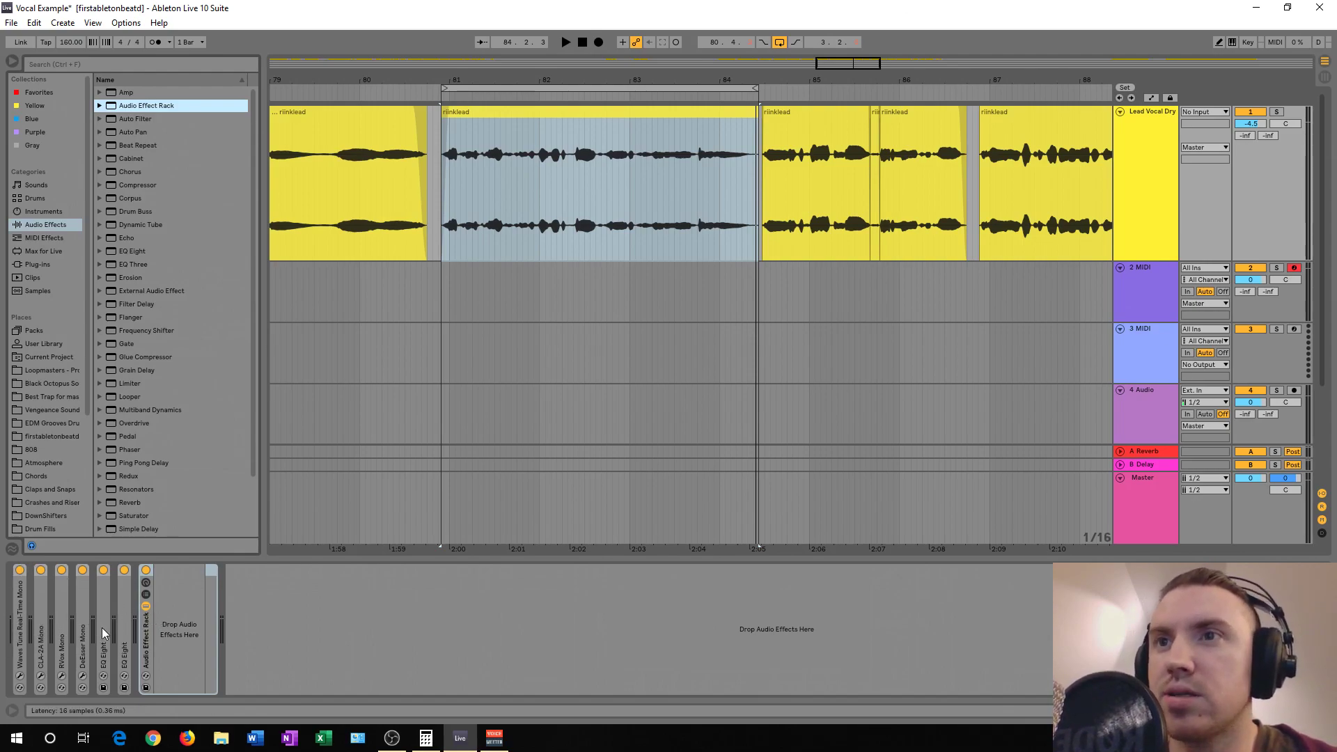
left_click(148, 592)
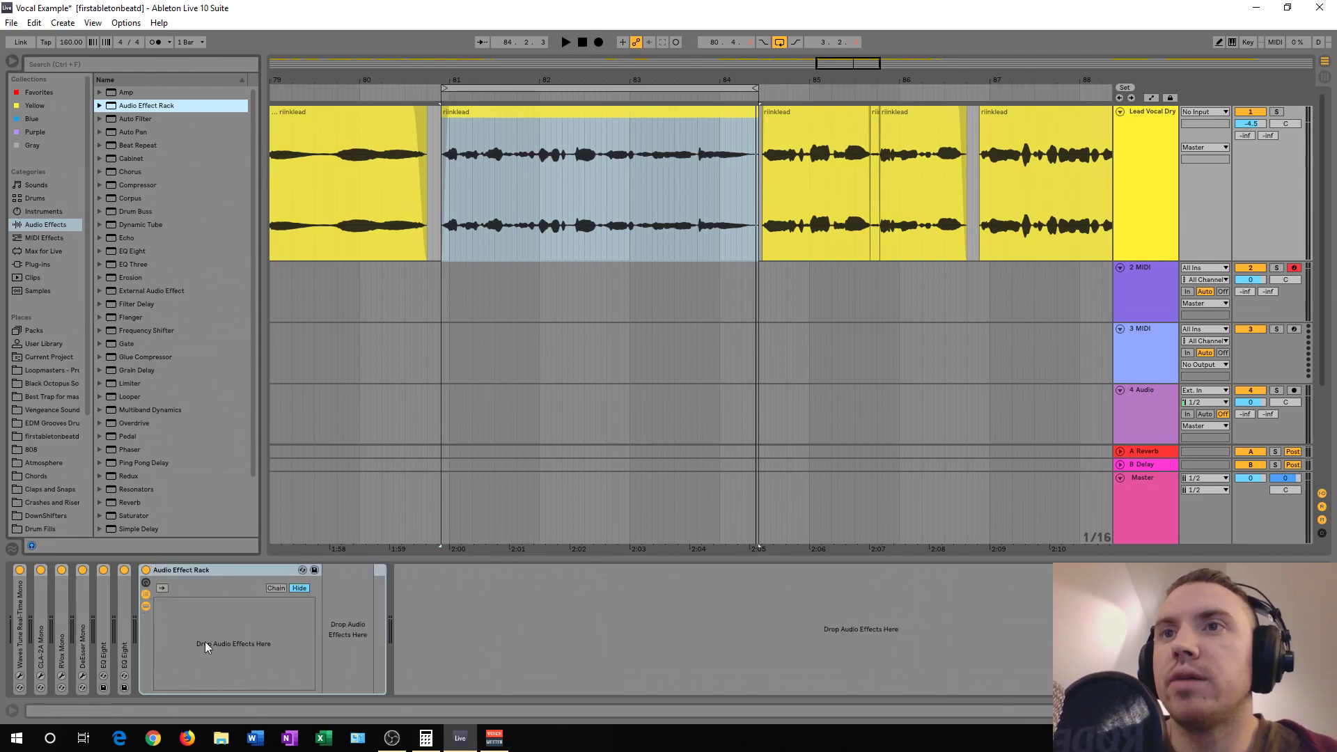
- Create two chains in the Audio Effect Rack, making the second a duplicate of the first
right_click(224, 656)
left_click(240, 678)
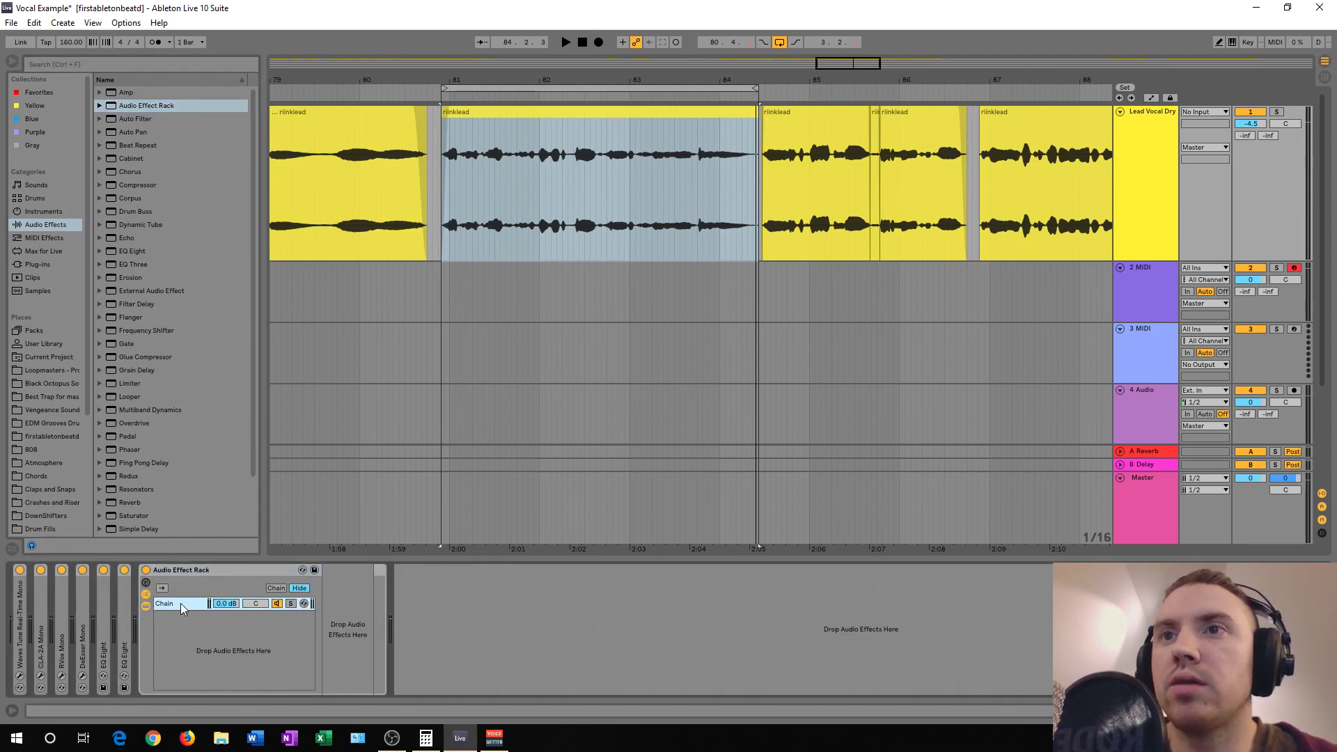
right_click(181, 603)
left_click(232, 480)
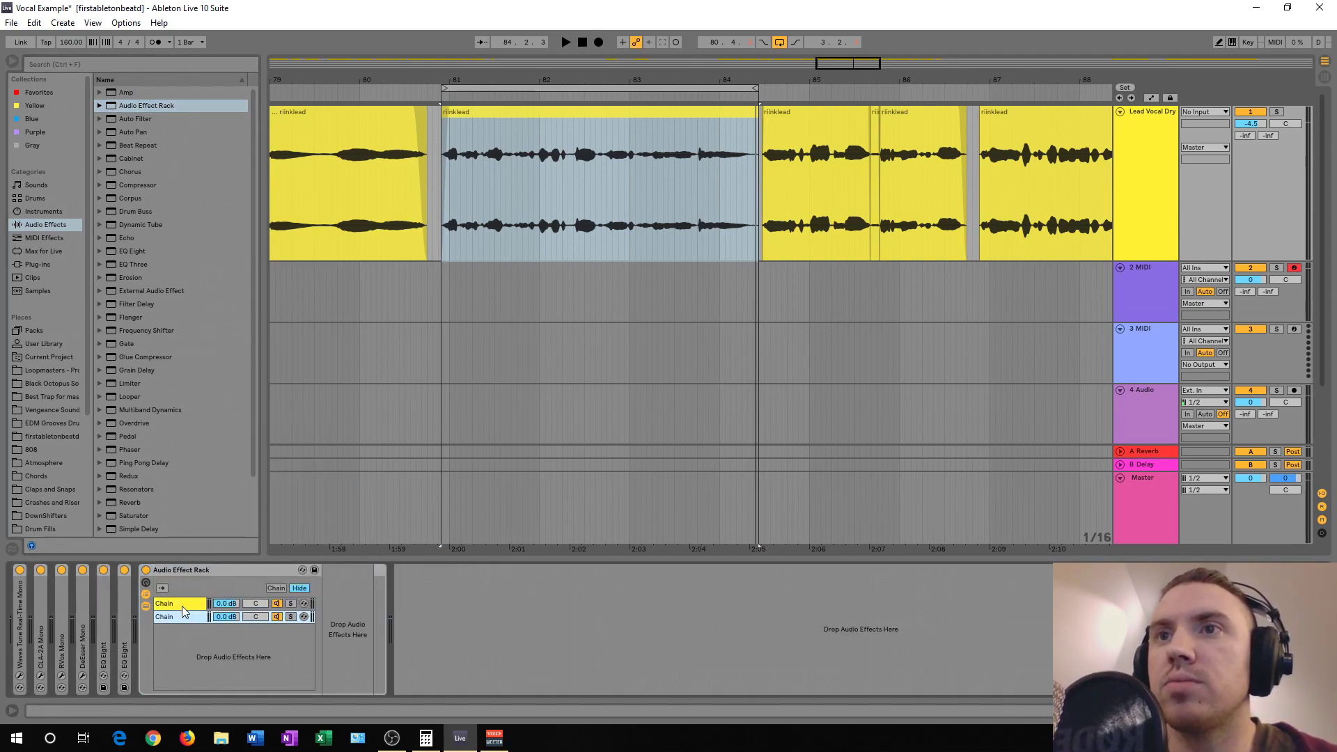
- Rename the rack's two chains as Compressor 1 and Compressor 2
left_click(181, 605)
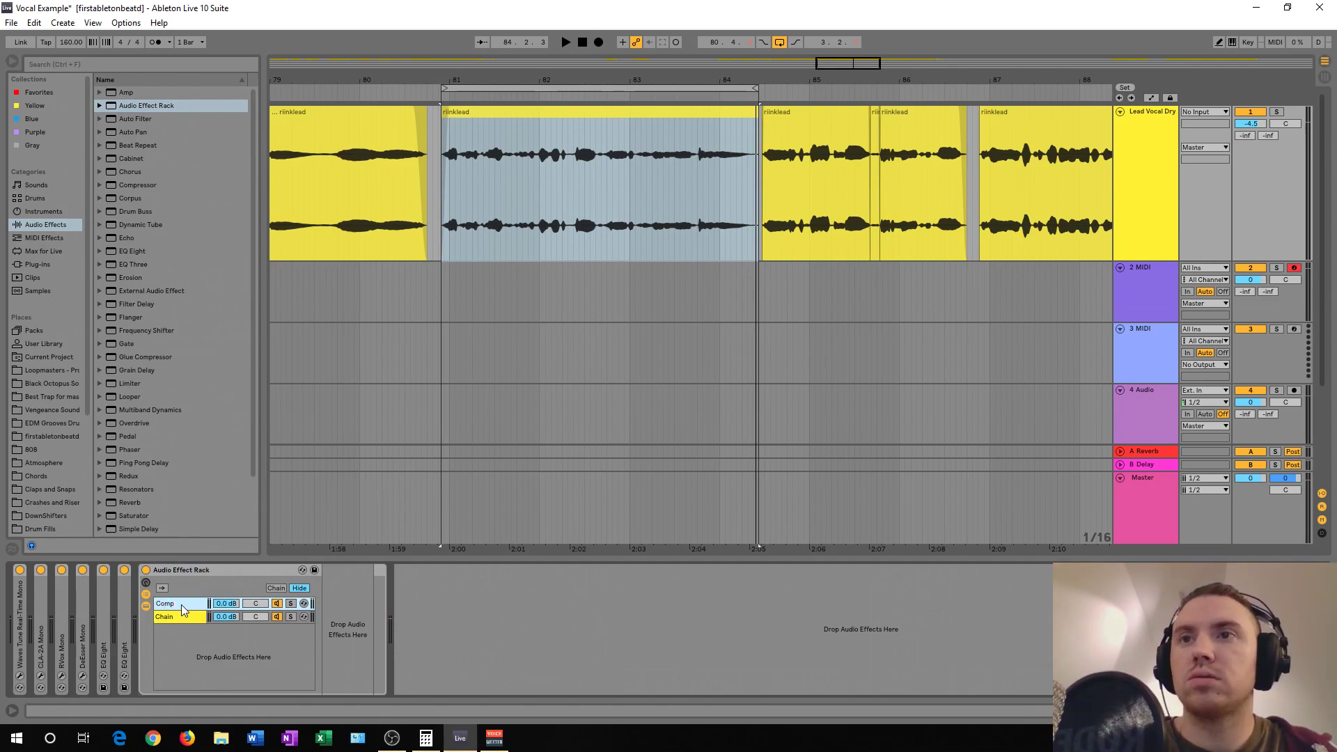
type("Compressor 1")
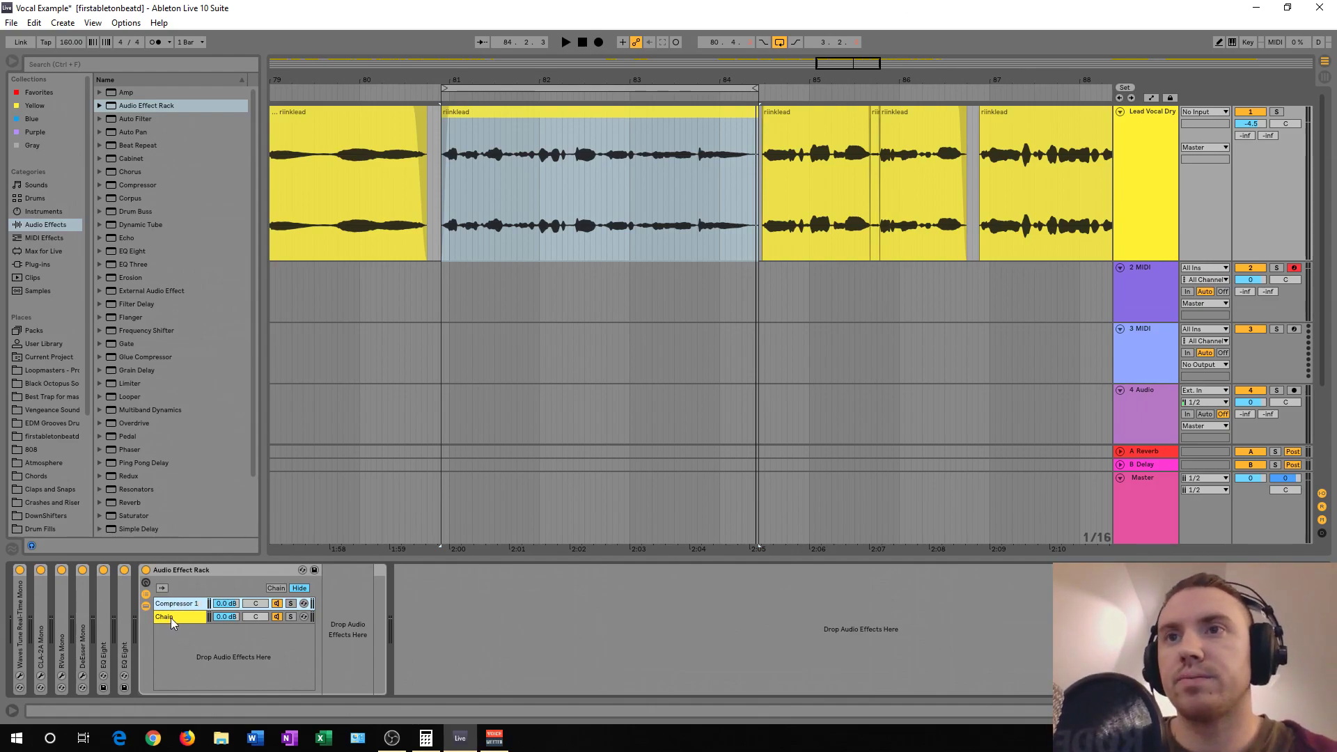
left_click(170, 617)
key("ctrl+r")
type("Compre")
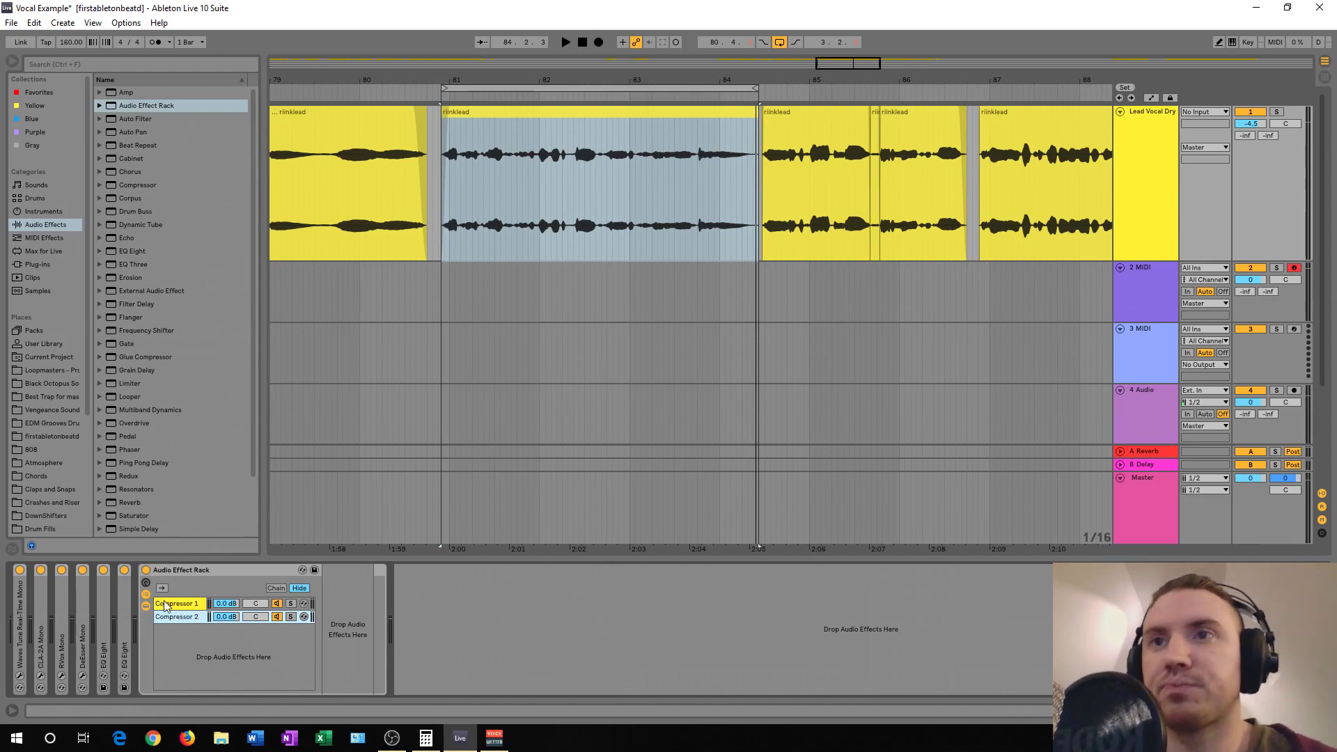
- Add a Compressor to the Compressor 1 chain with ratio inf:1, attack 40.8 ms and release 17.5 ms
left_click(173, 605)
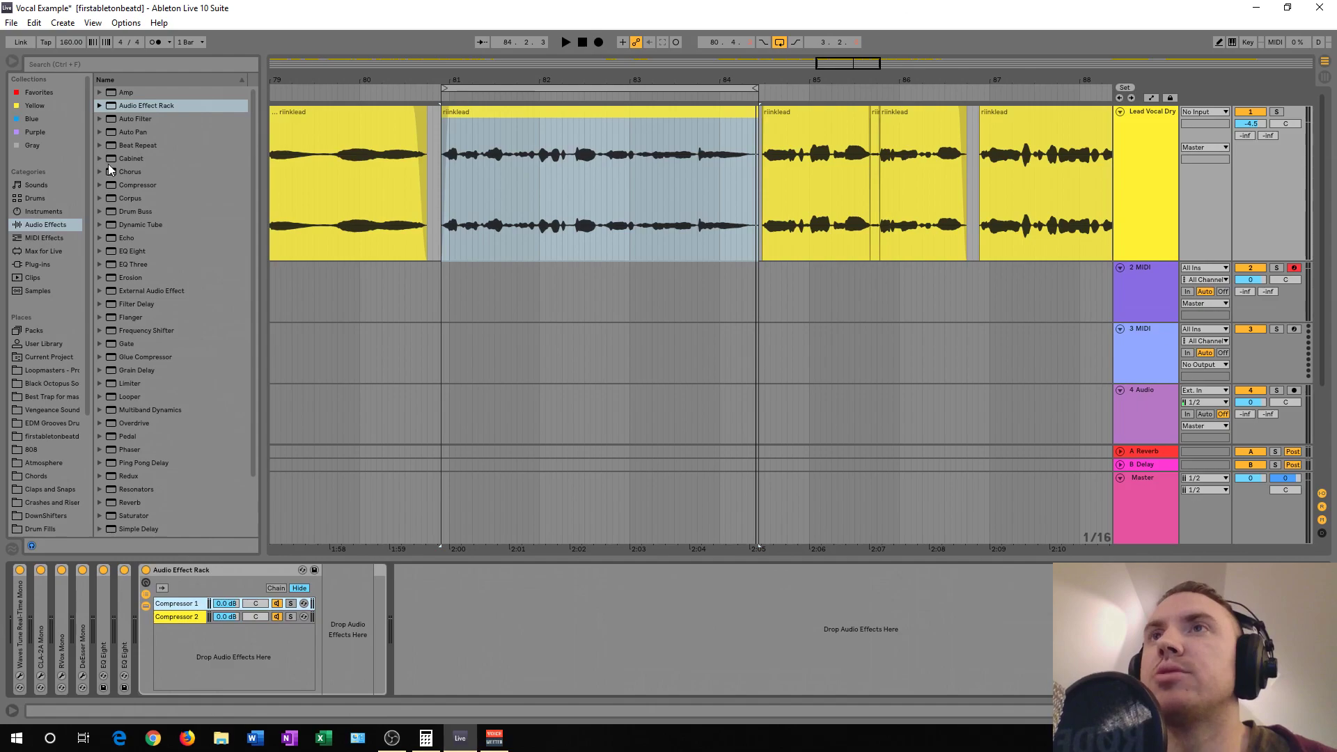
mouse_move(140, 186)
left_mouse_down()
mouse_move(315, 425)
mouse_move(333, 612)
mouse_move(347, 558)
left_mouse_up()
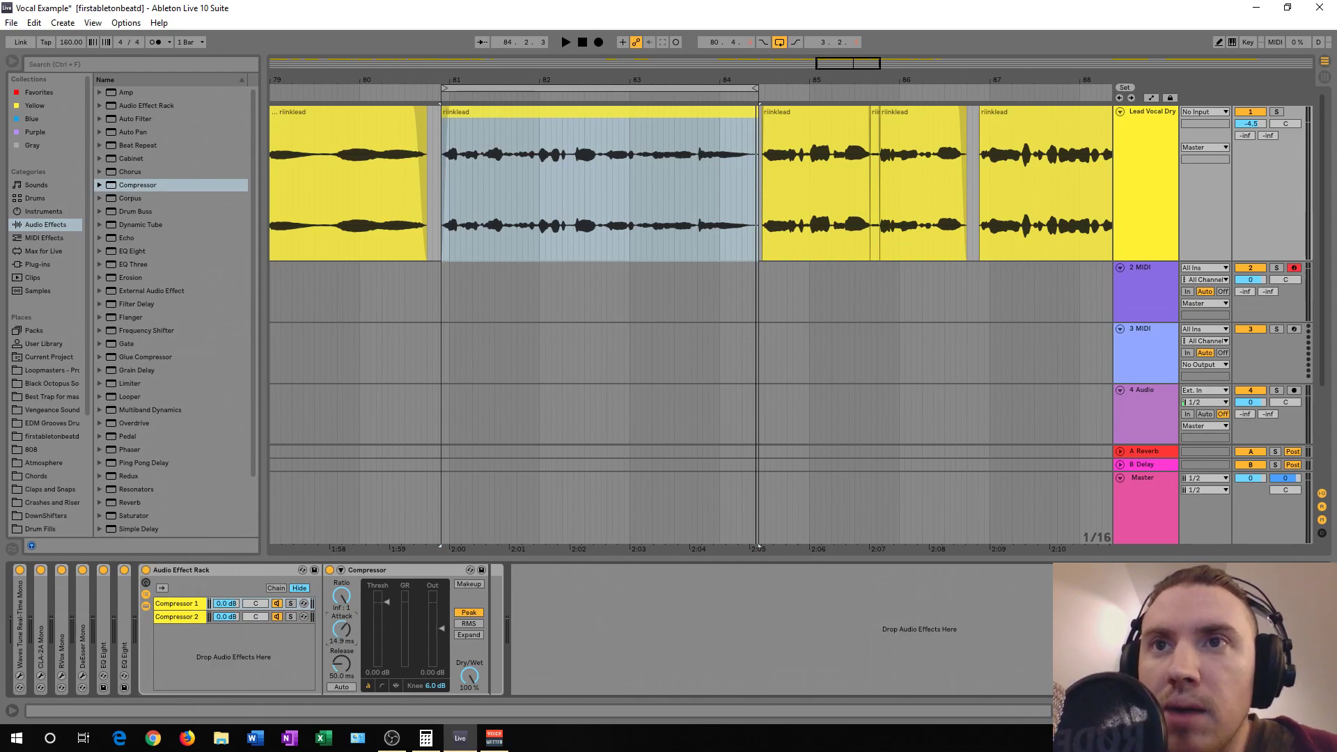
left_click_drag(341, 629, 341, 635)
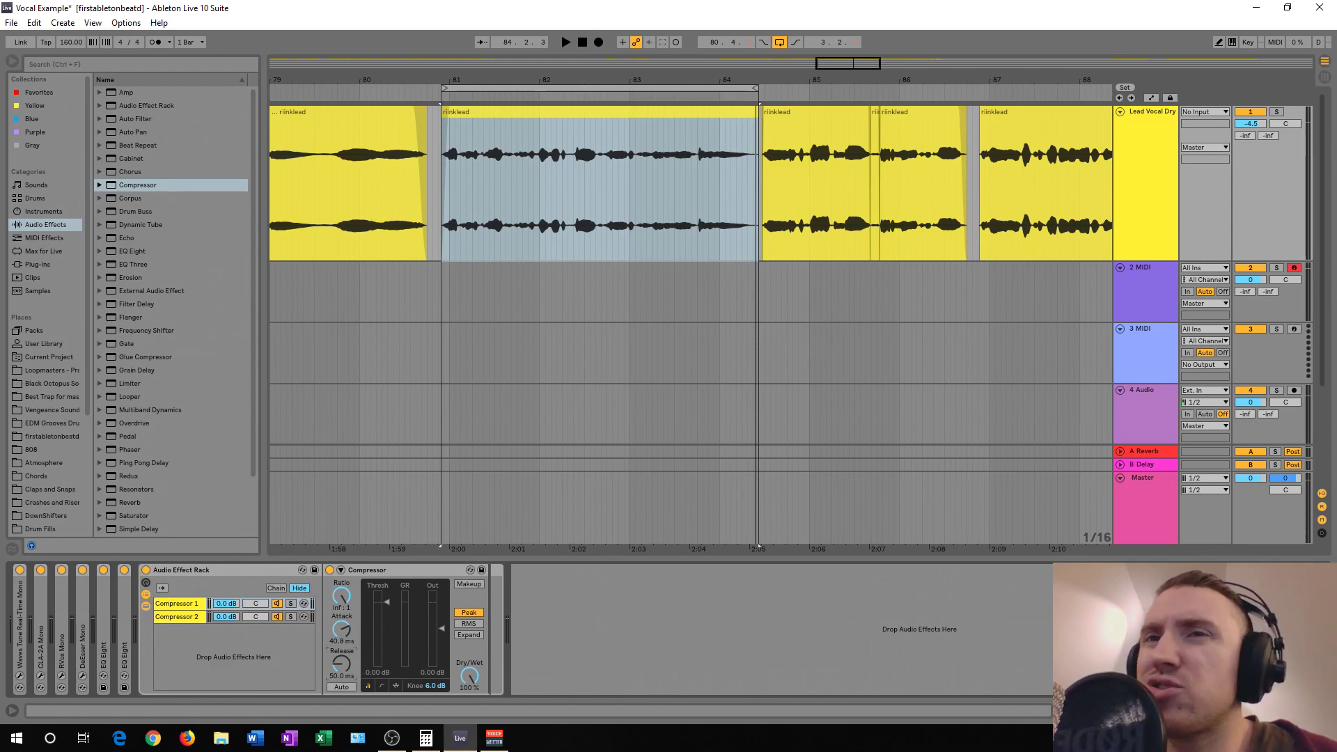
left_click_drag(342, 664, 341, 673)
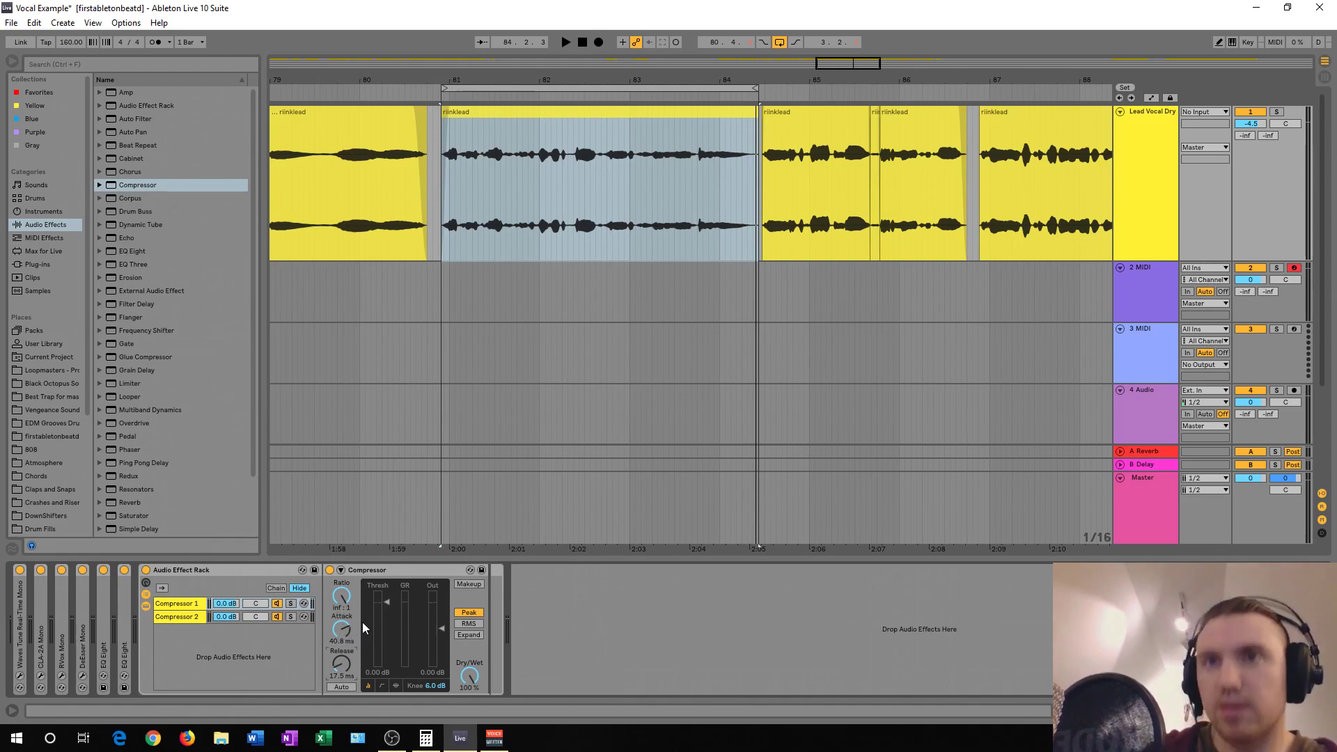
- Solo the Compressor 1 chain during playback and lower its Compressor threshold to -34.2 dB
key("space")
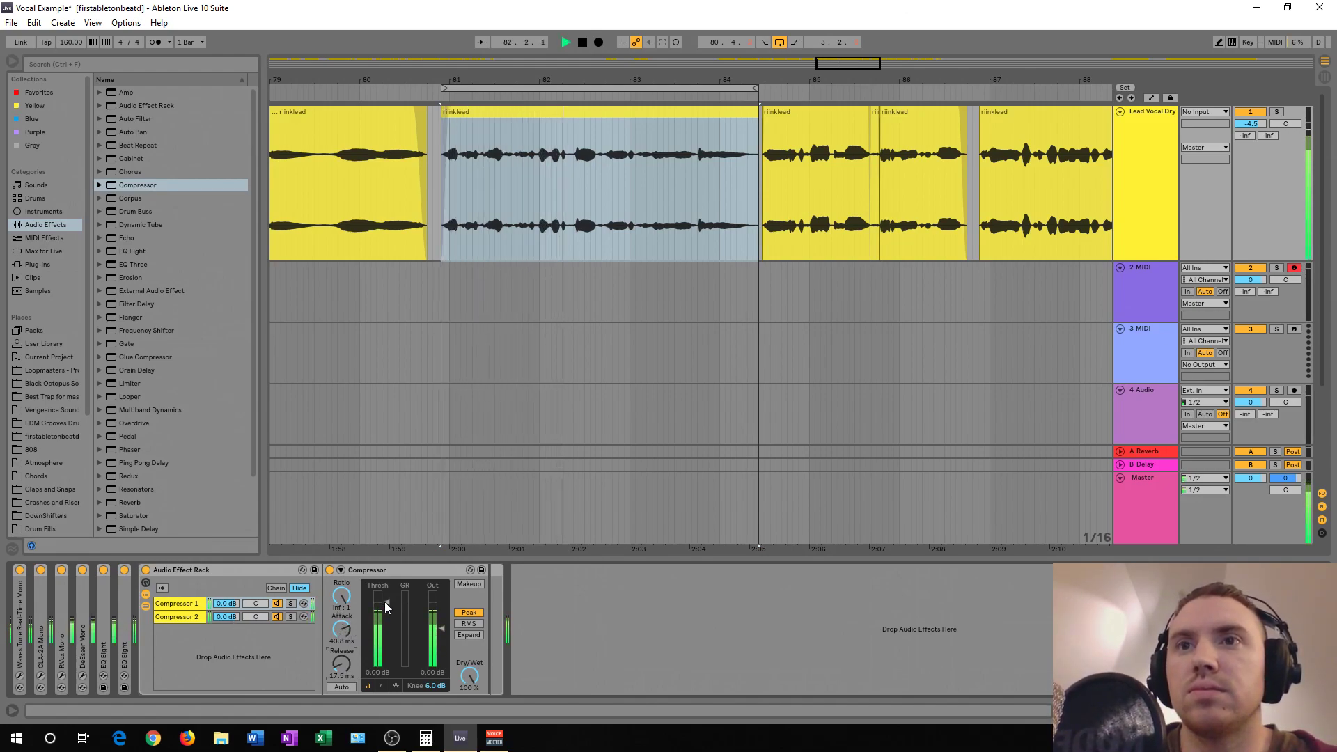
left_click_drag(386, 608, 386, 661)
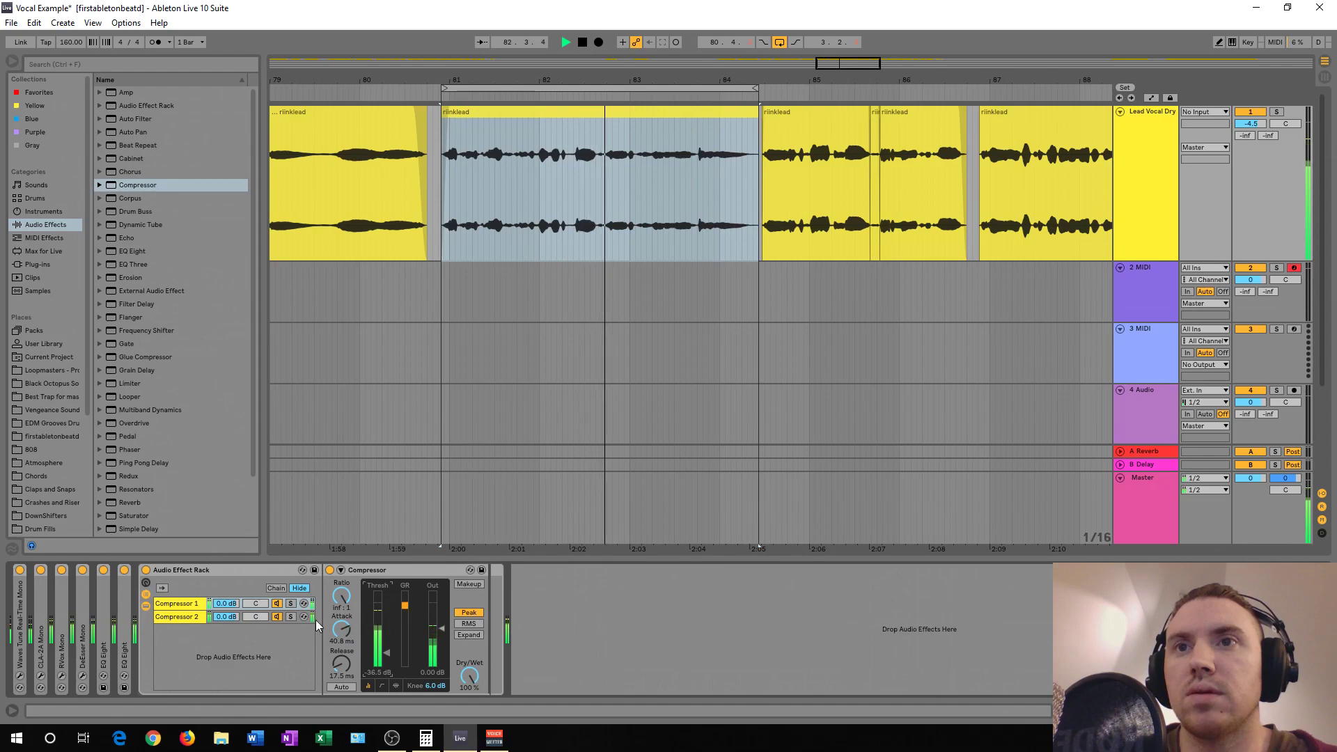
left_click(291, 604)
mouse_move(387, 653)
left_mouse_down()
mouse_move(386, 628)
mouse_move(389, 653)
left_mouse_up()
key("space")
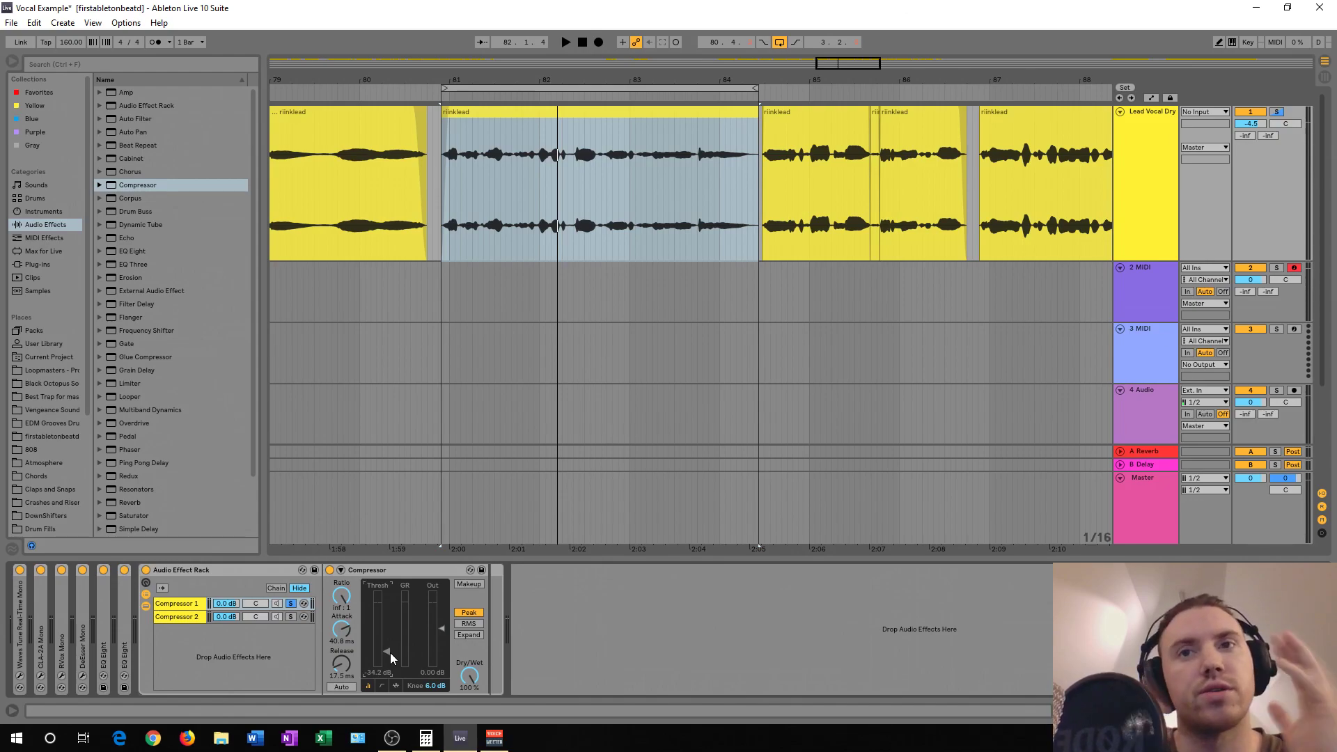
- Raise the Compressor's output to 10.2 dB while bypassing and re-enabling it during playback to compare levels
key("space")
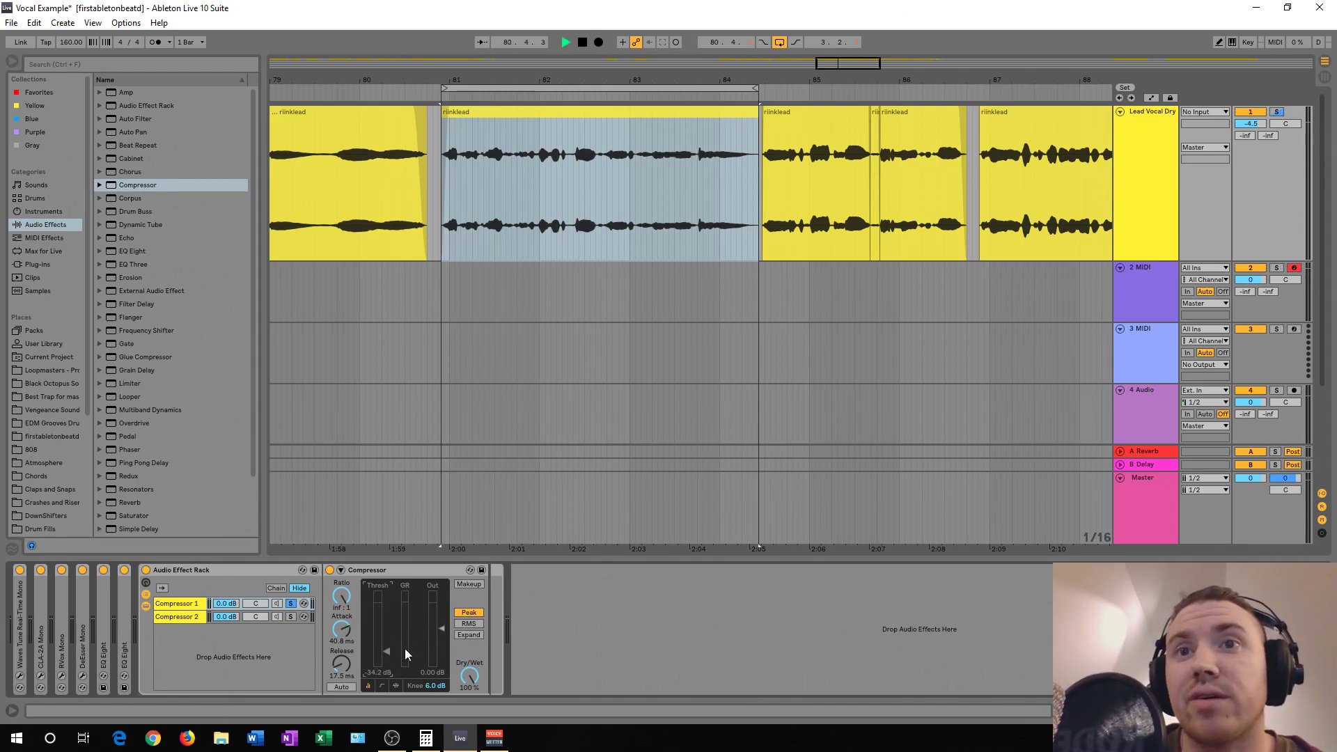
left_click(329, 571)
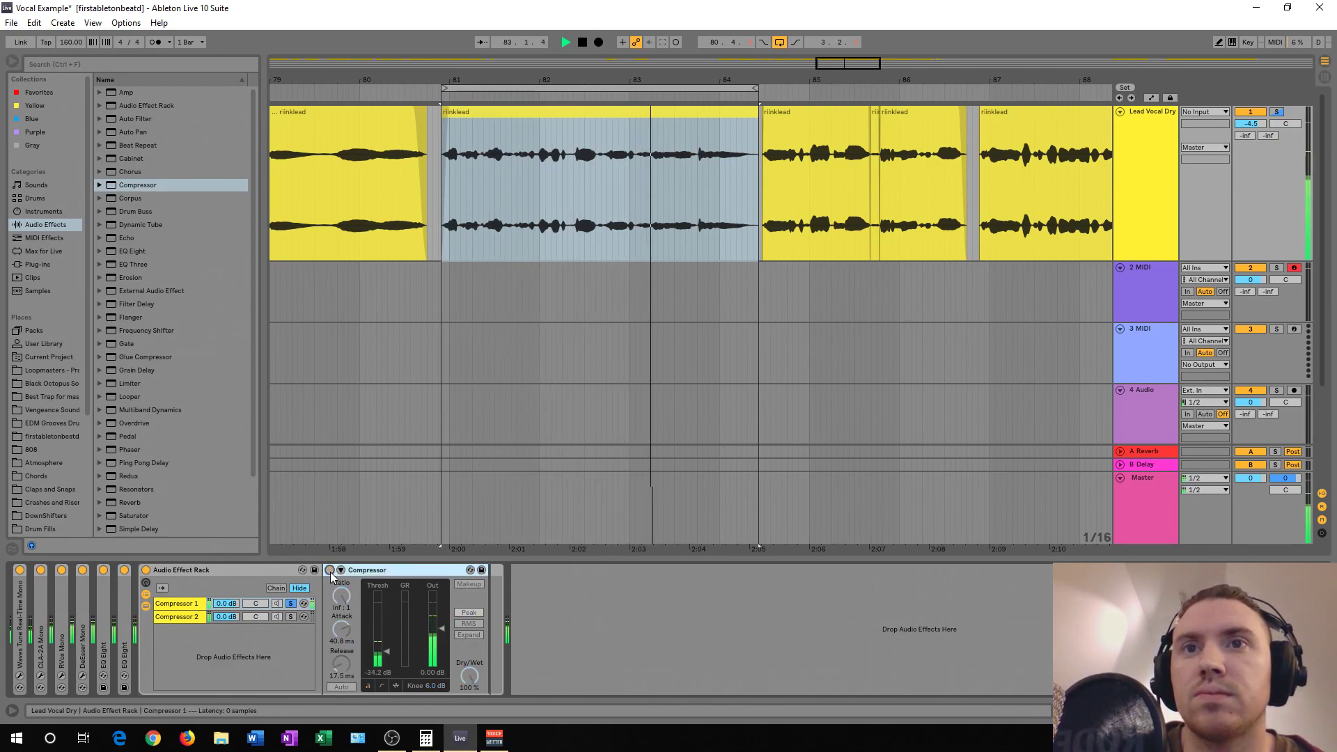
left_click(330, 570)
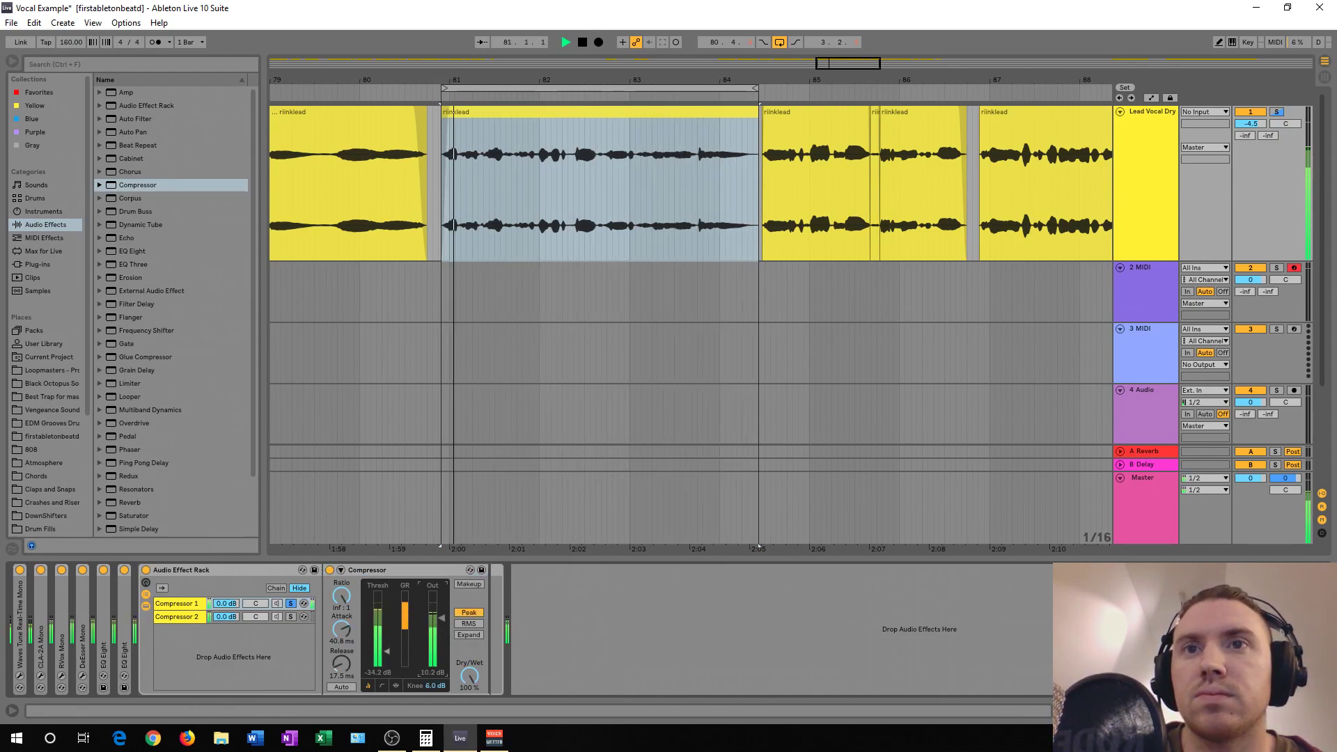
left_click(330, 571)
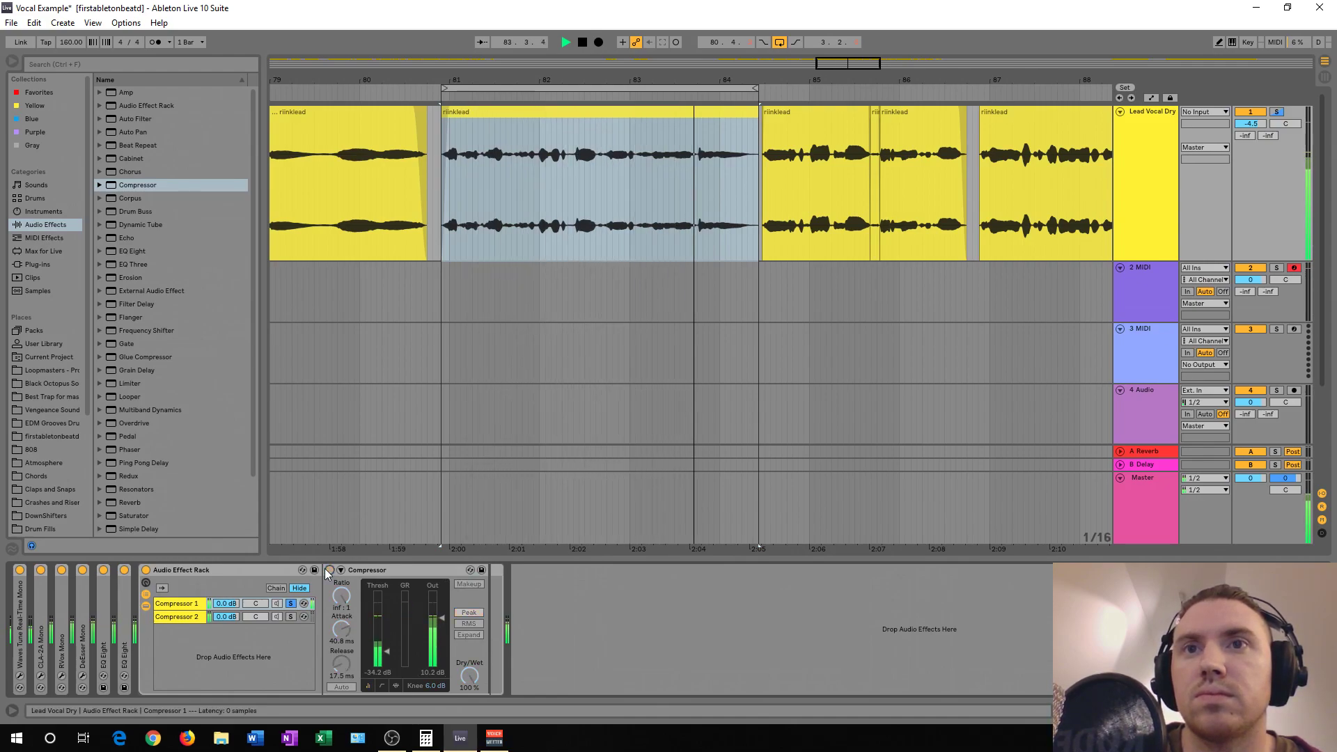
left_click(329, 571)
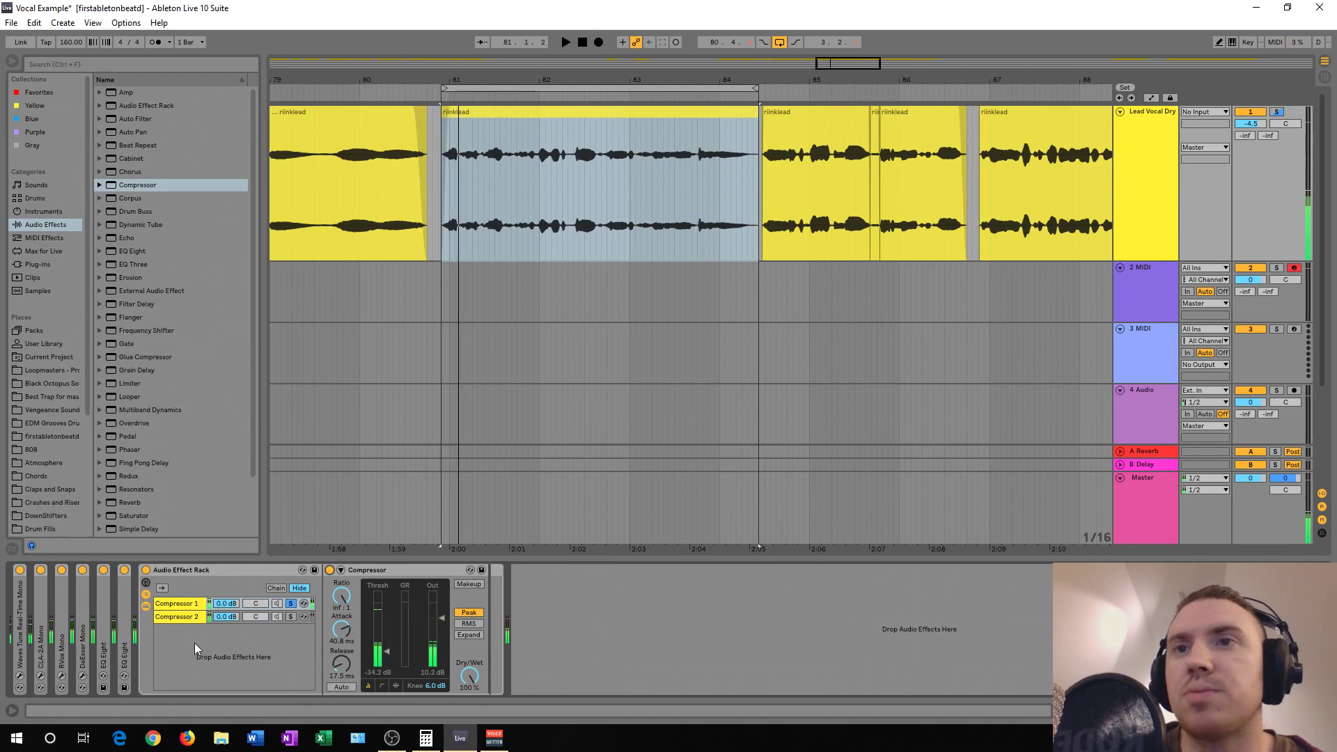
- Unsolo the Compressor 1 chain and pan it to 5L
left_click(291, 603)
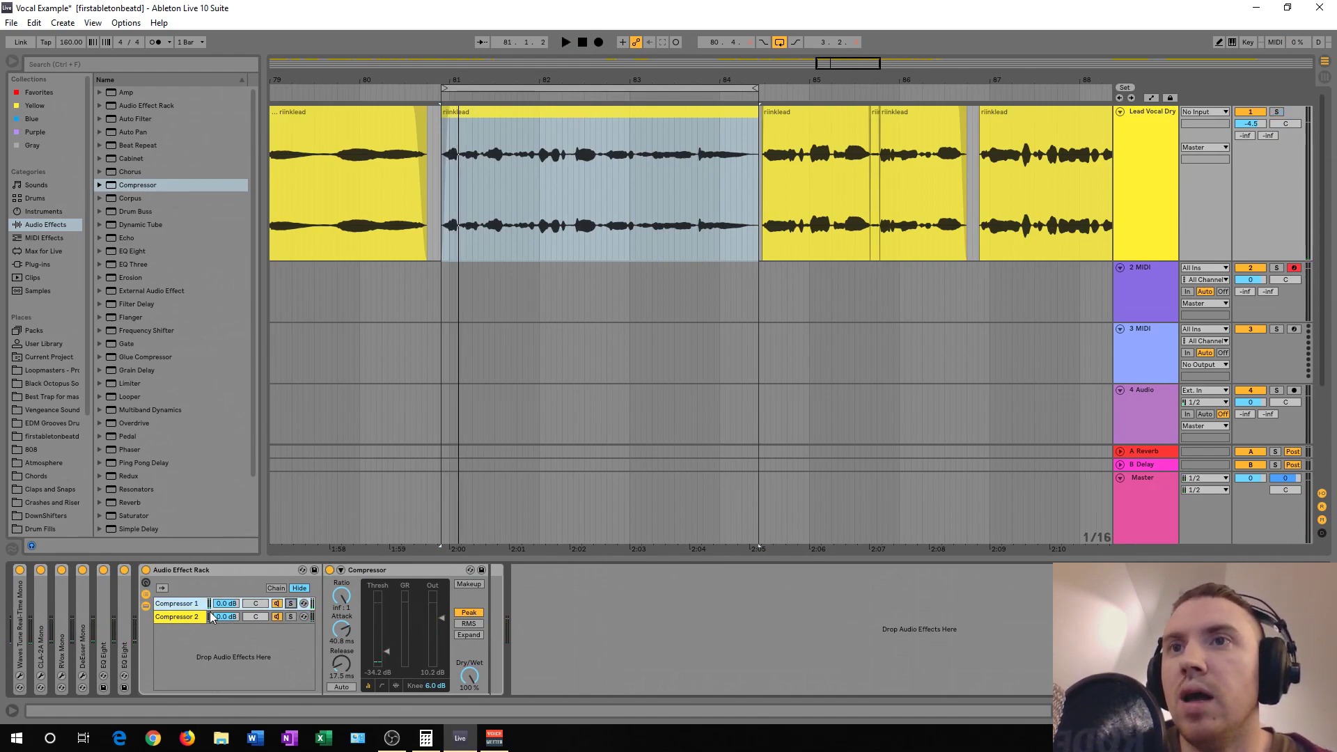
left_click_drag(259, 607, 259, 610)
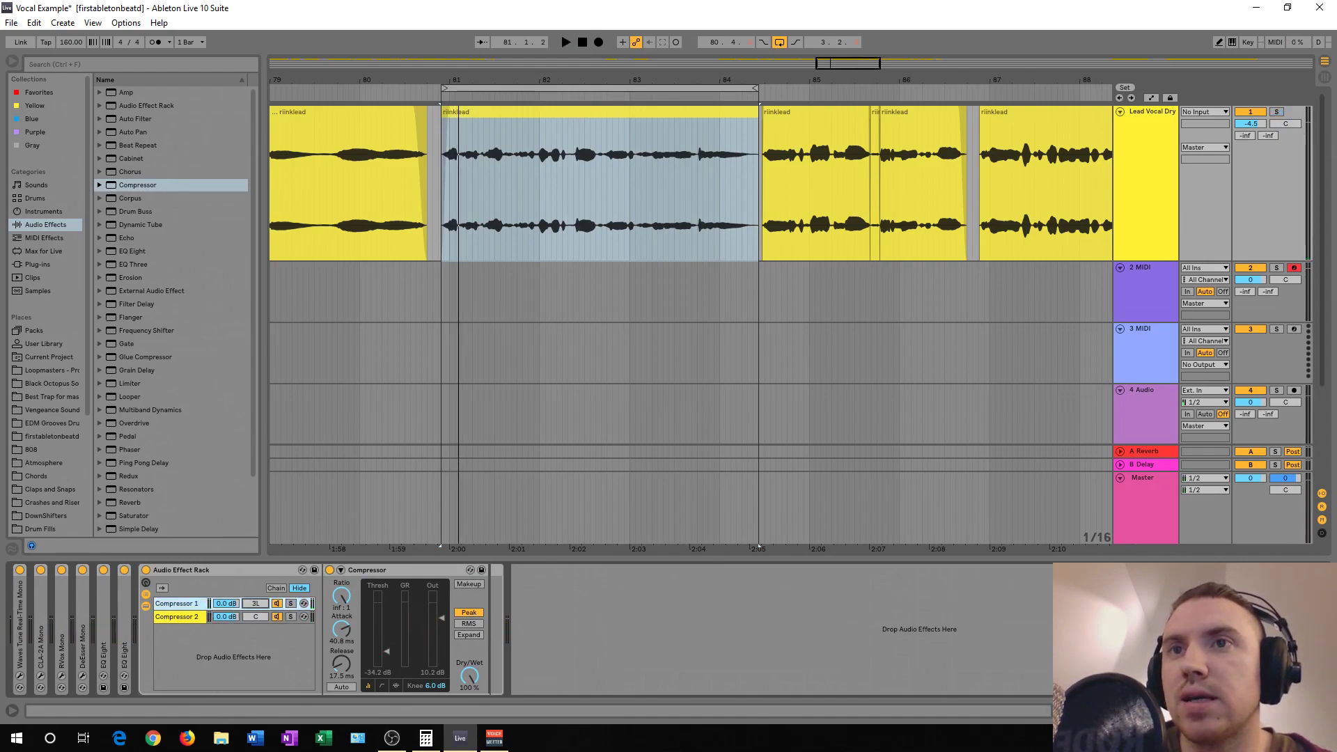
- Duplicate the empty Compressor 2 chain and rename the copy as Dry
left_click(167, 618)
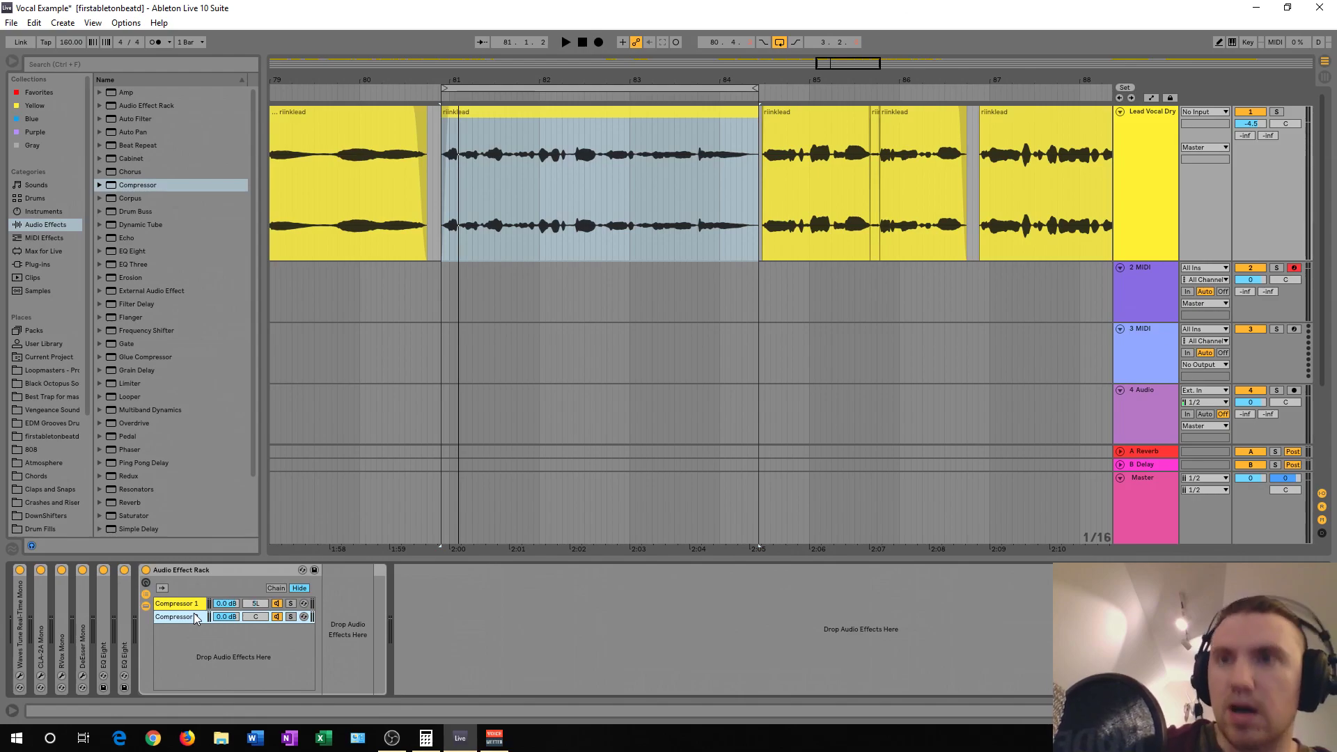
key("ctrl+d")
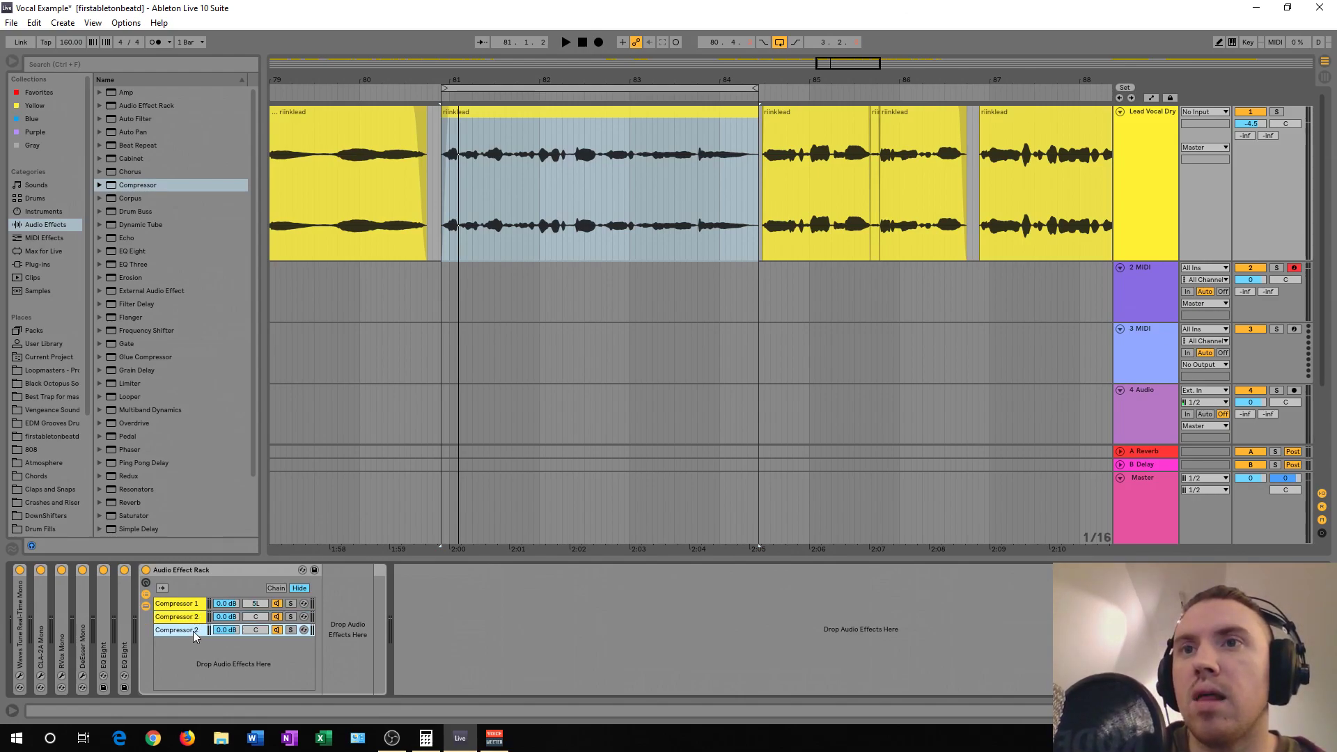
key("ctrl+r")
type("Dry")
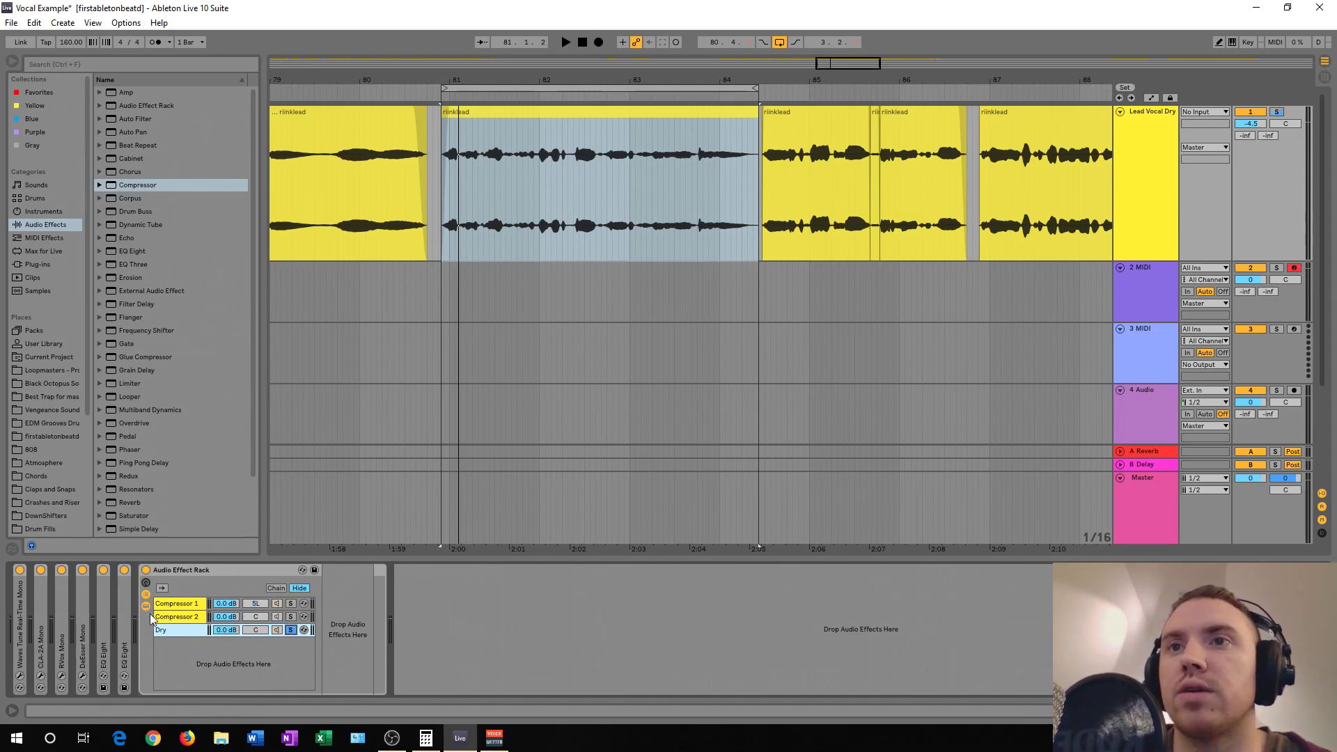
- Play the vocal with the Dry chain soloed to hear the uncompressed signal, then unsolo it
key("space")
left_click(292, 630)
key("space")
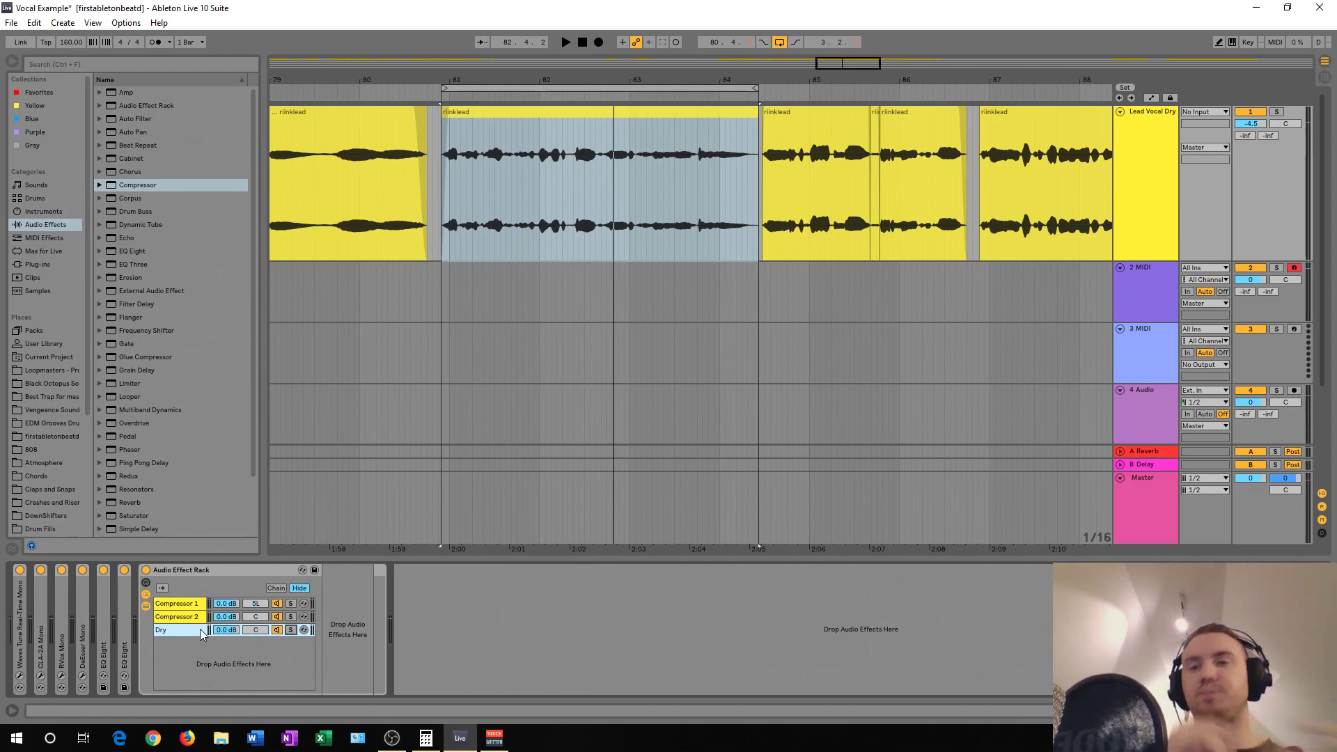
- Pan the Compressor 2 chain to 5R and play the vocal with the Compressor 1 chain selected
left_click(253, 606)
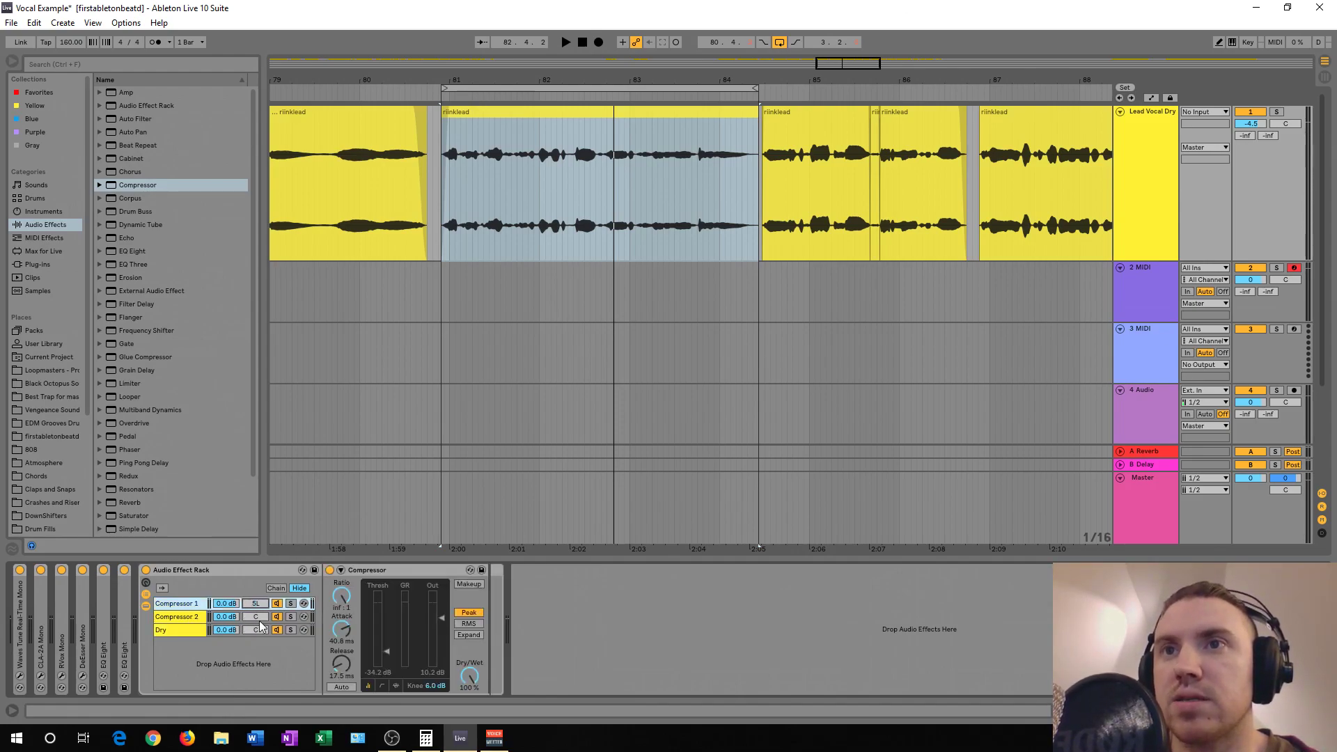
left_click(255, 617)
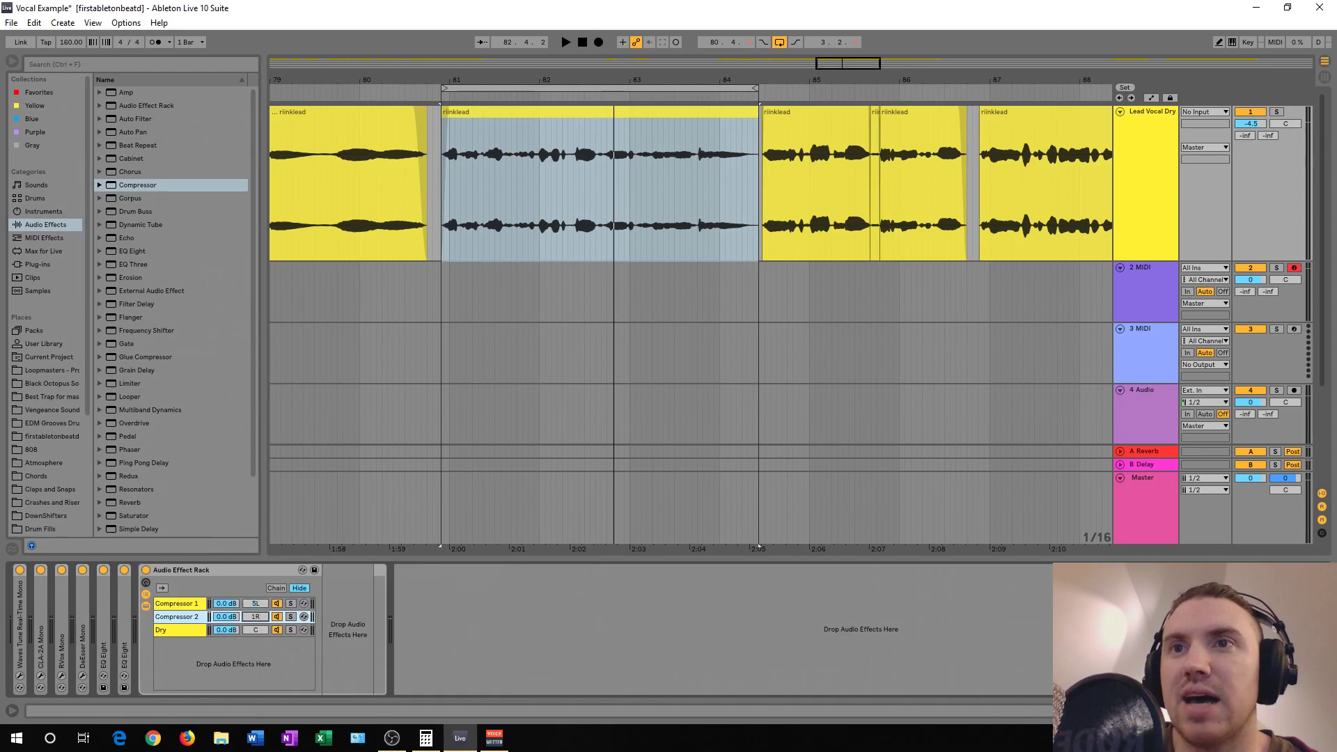
left_click(177, 604)
key("space")
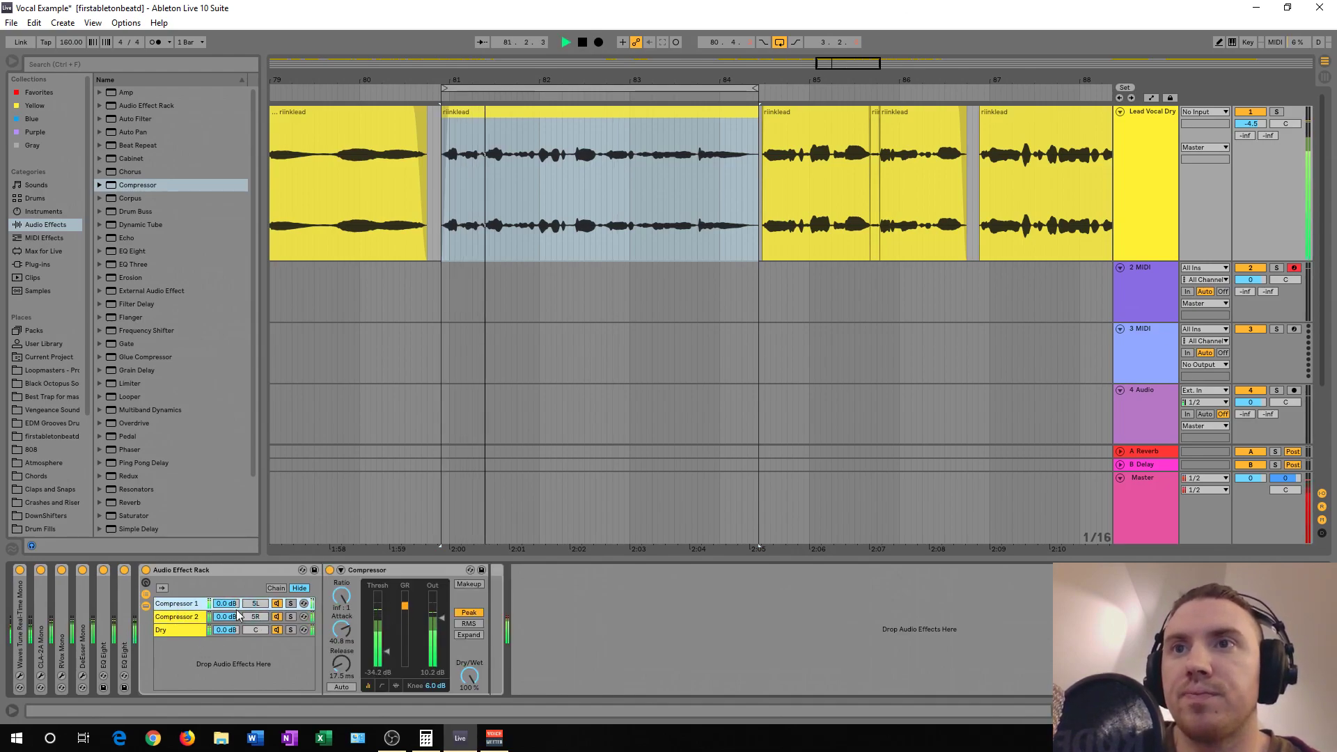
- Lower the Compressor 1 chain's volume to -8.0 dB and play the vocal to check the balance
left_click_drag(226, 604, 226, 609)
key("space")
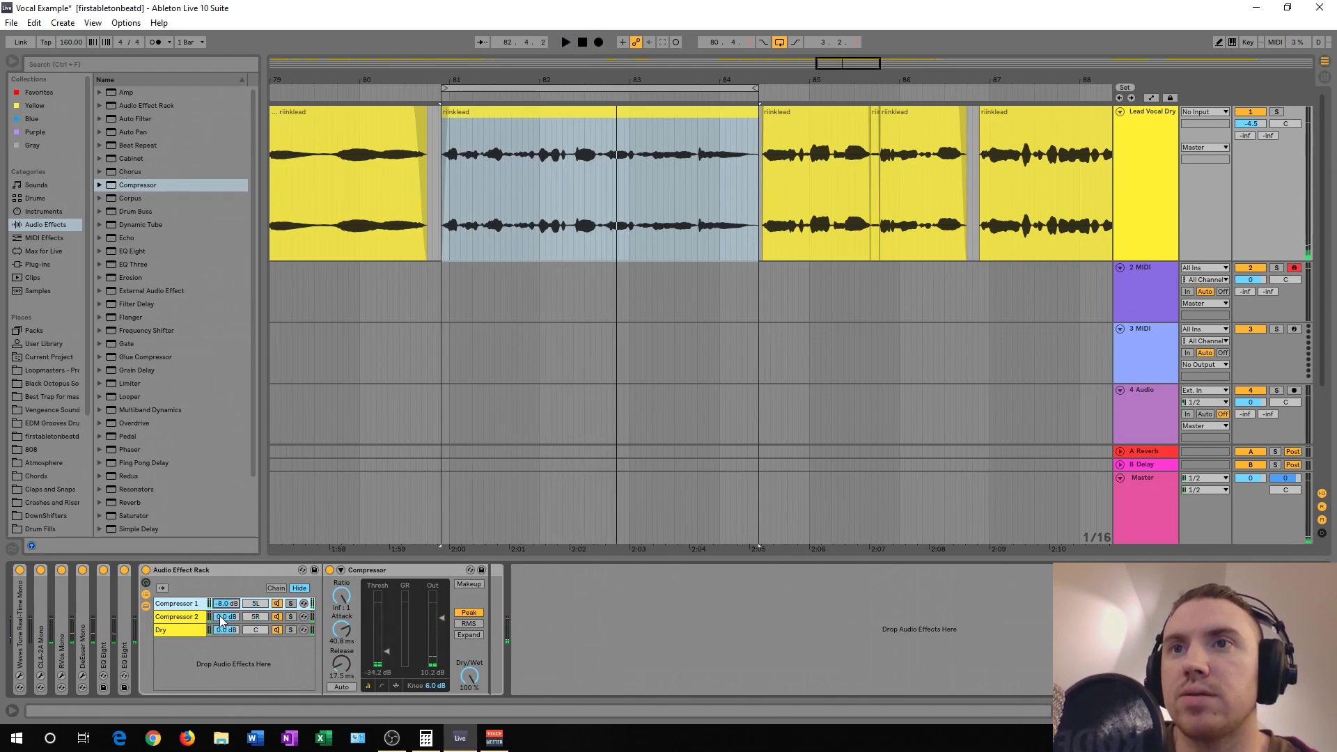
key("space")
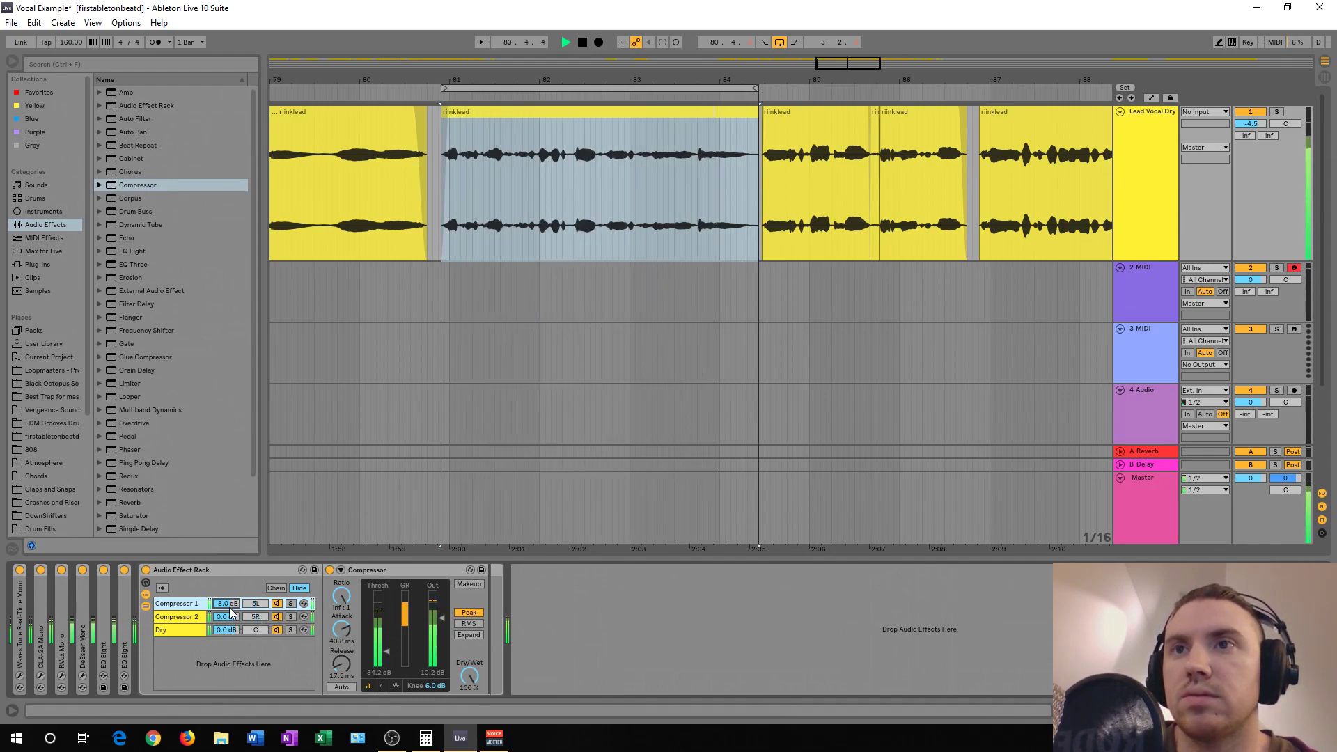
key("space")
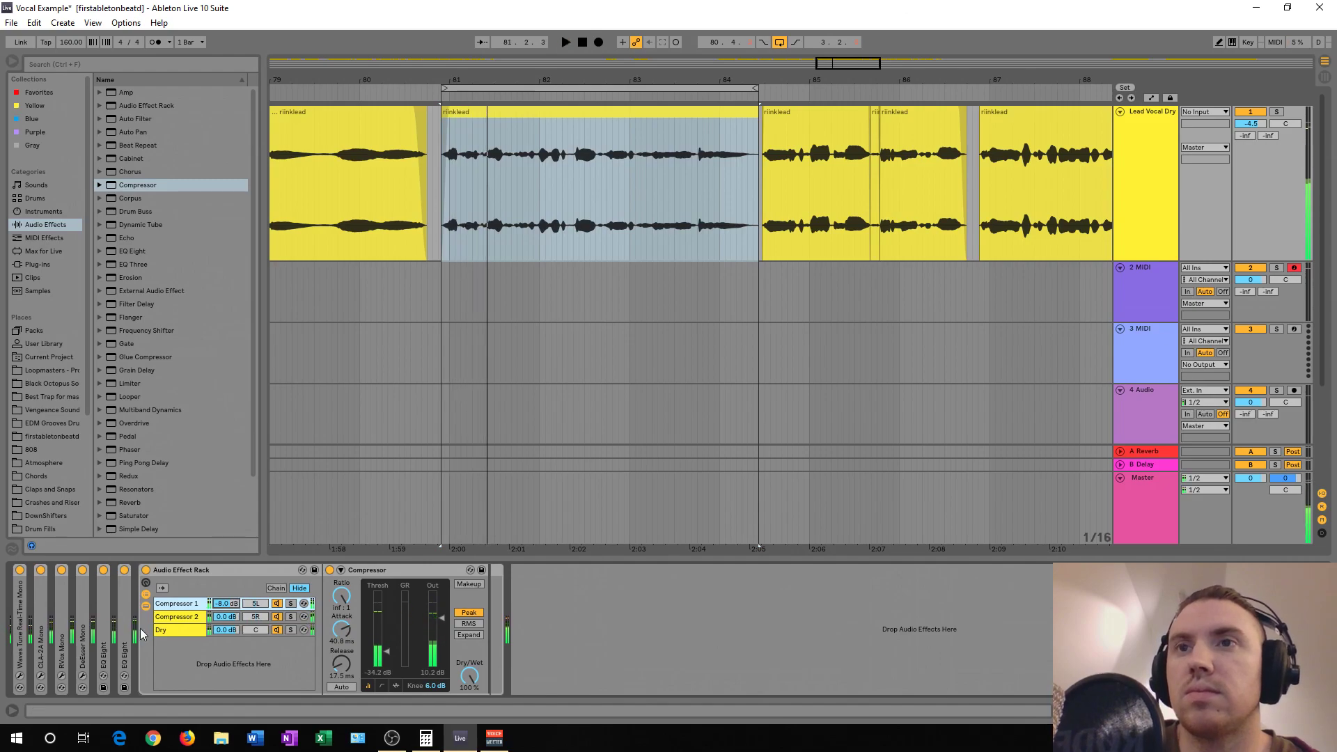
- Insert a Utility before the Audio Effect Rack, set its gain to -5.00 dB and play the vocal
scroll(126, 501, "down", 3)
left_click_drag(126, 503, 770, 618)
left_click_drag(567, 567, 149, 610)
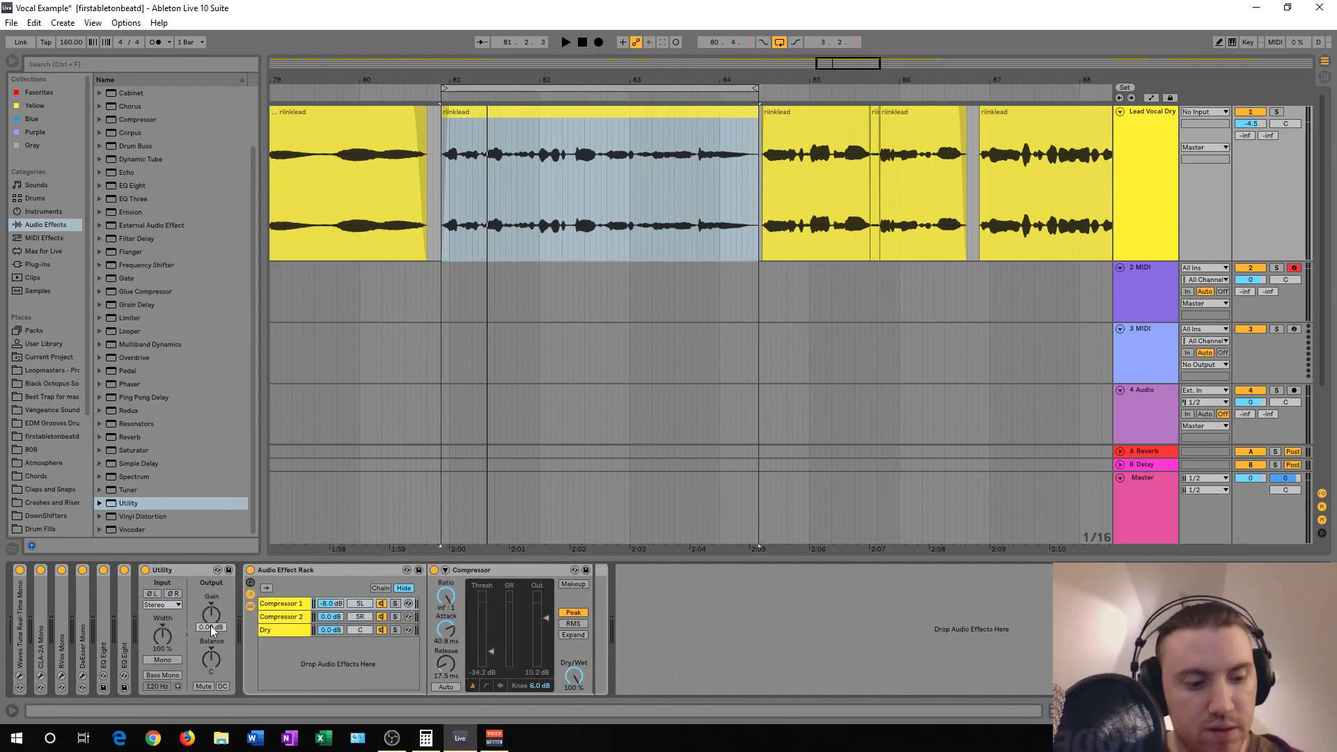
left_click_drag(213, 629, 213, 644)
key("space")
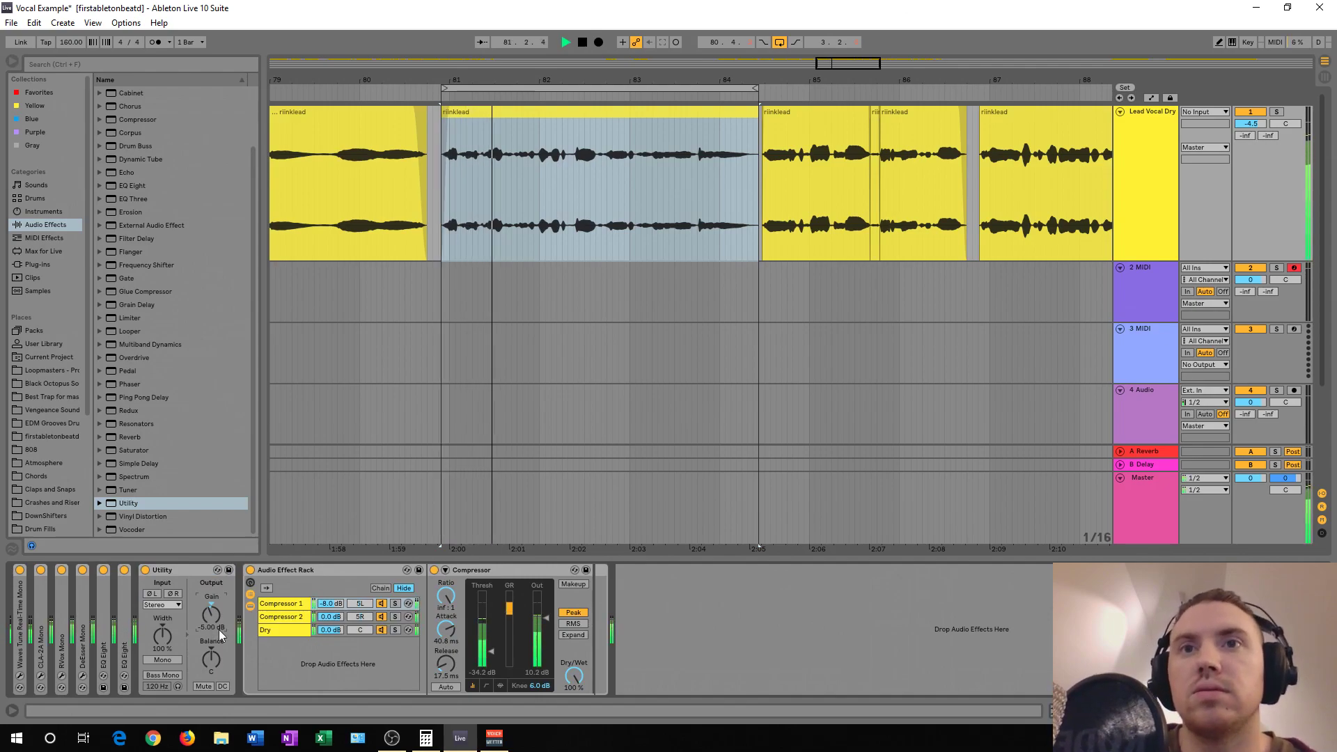
key("space")
- Lower the Compressor 1 chain's volume to -12.4 dB during playback, soloing the chain to judge it and unsoloing it again
key("space")
left_click_drag(330, 604, 331, 615)
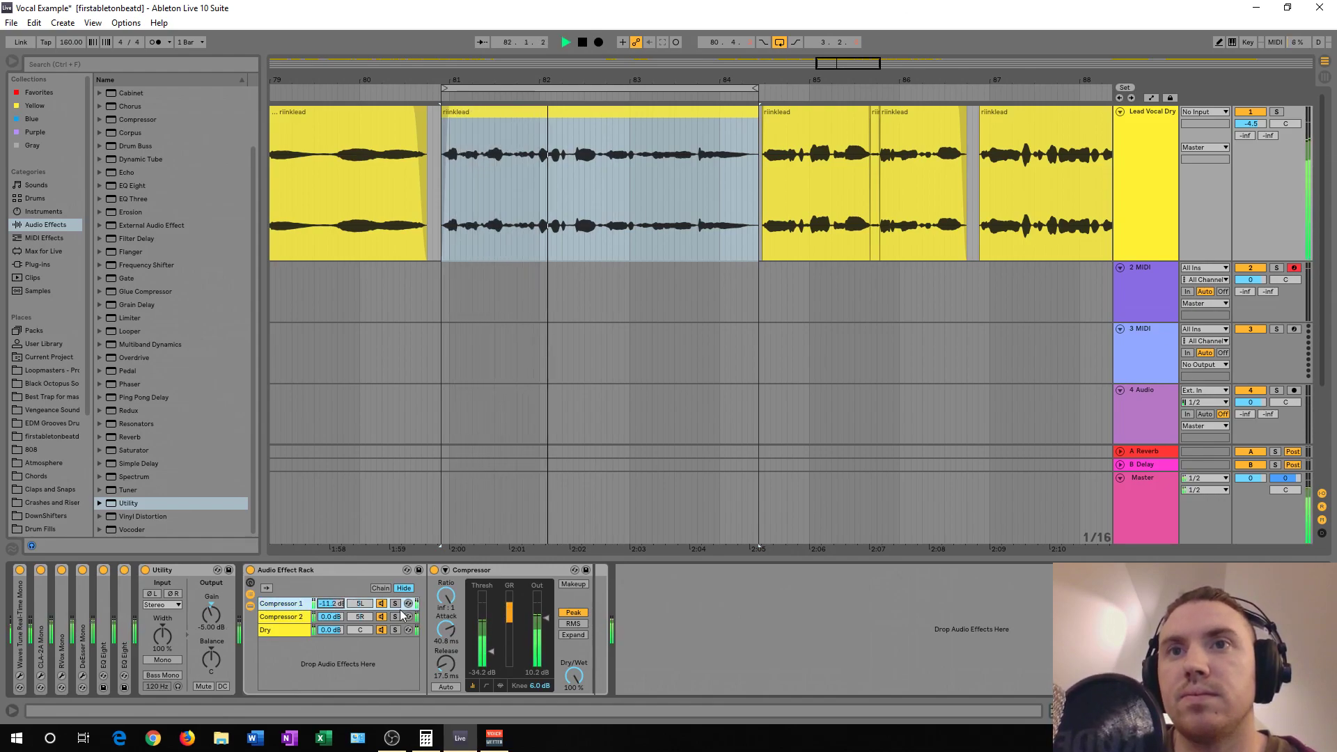
left_click(395, 603)
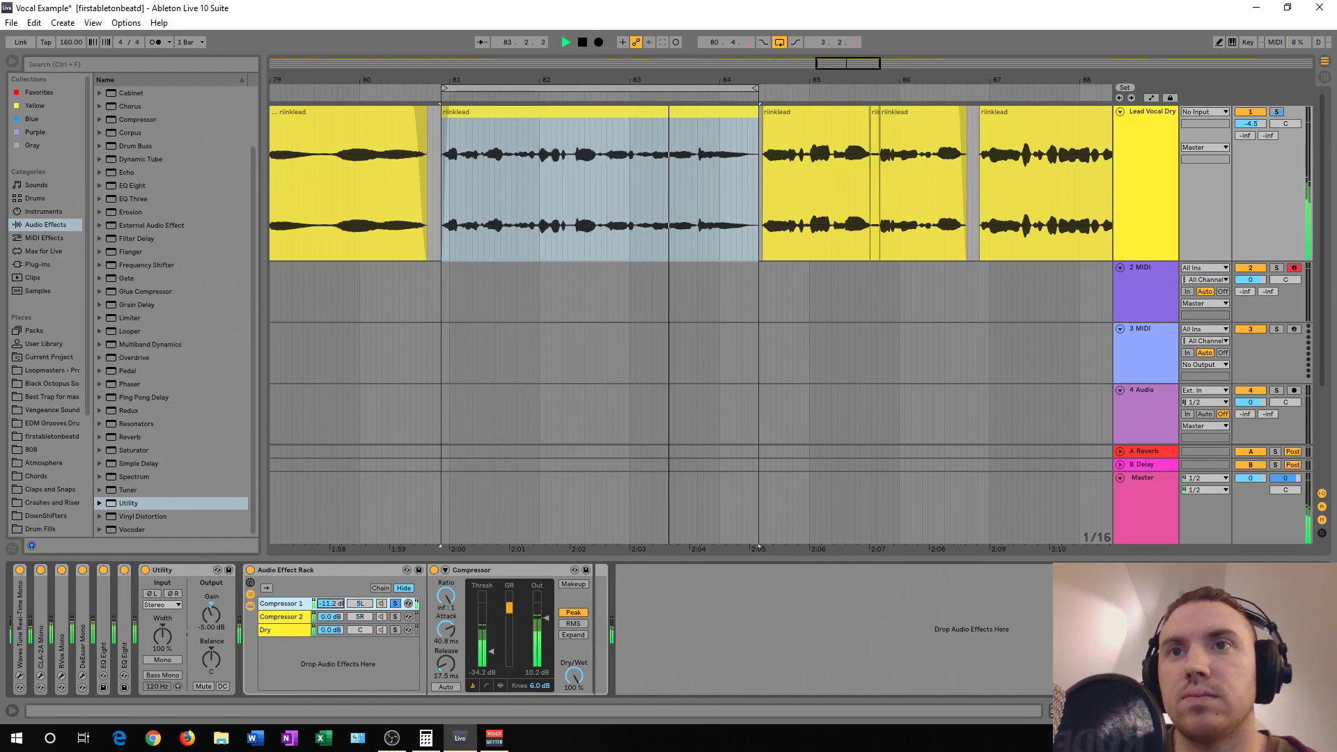
left_click_drag(331, 604, 330, 611)
key("space")
left_click(395, 603)
- Solo the Compressor 2 chain and add a Glue Compressor to it
left_click(279, 617)
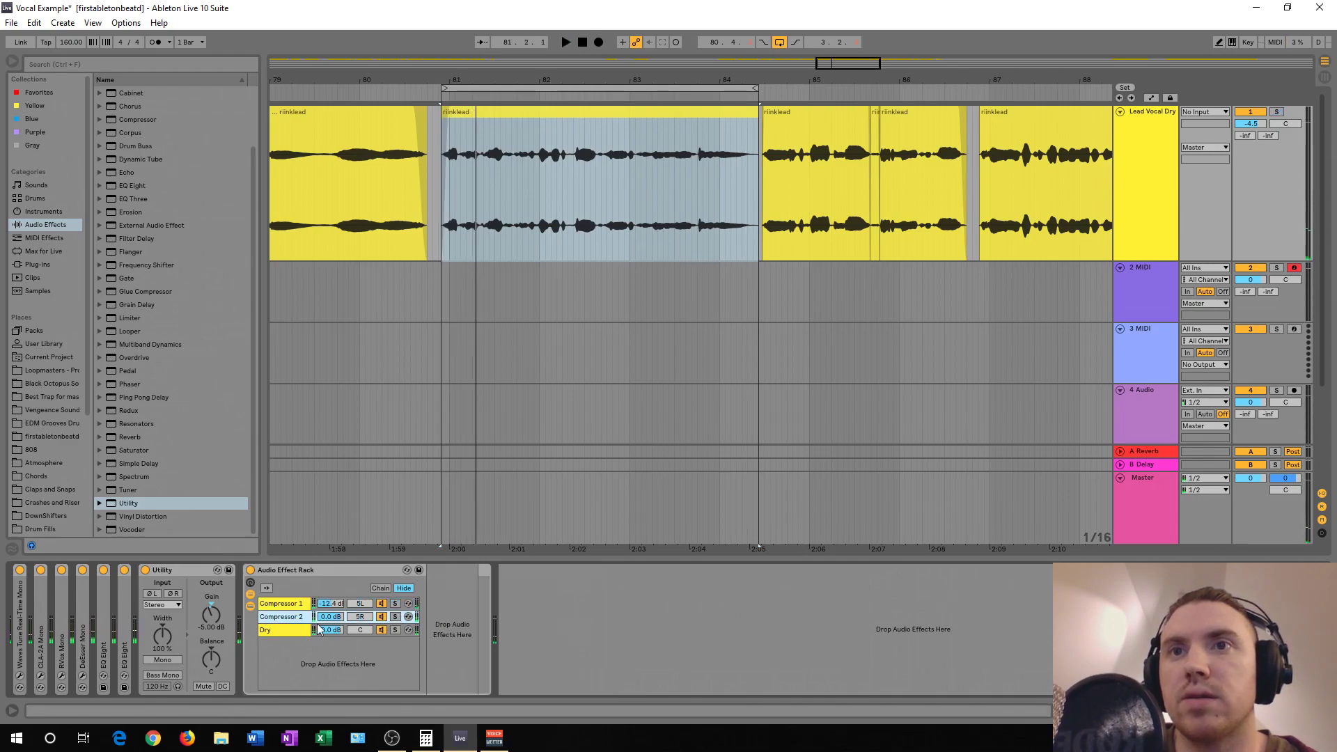
left_click(395, 617)
scroll(139, 195, "up", 3)
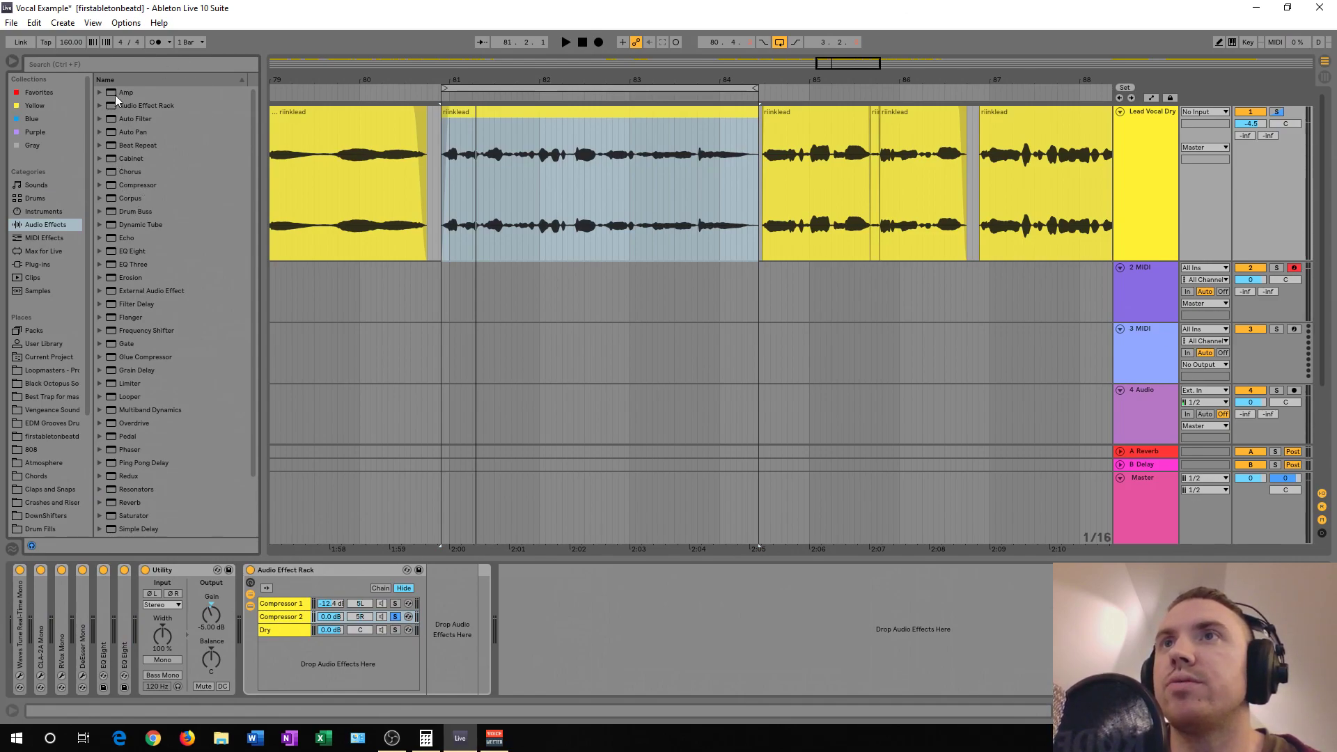
left_click(128, 66)
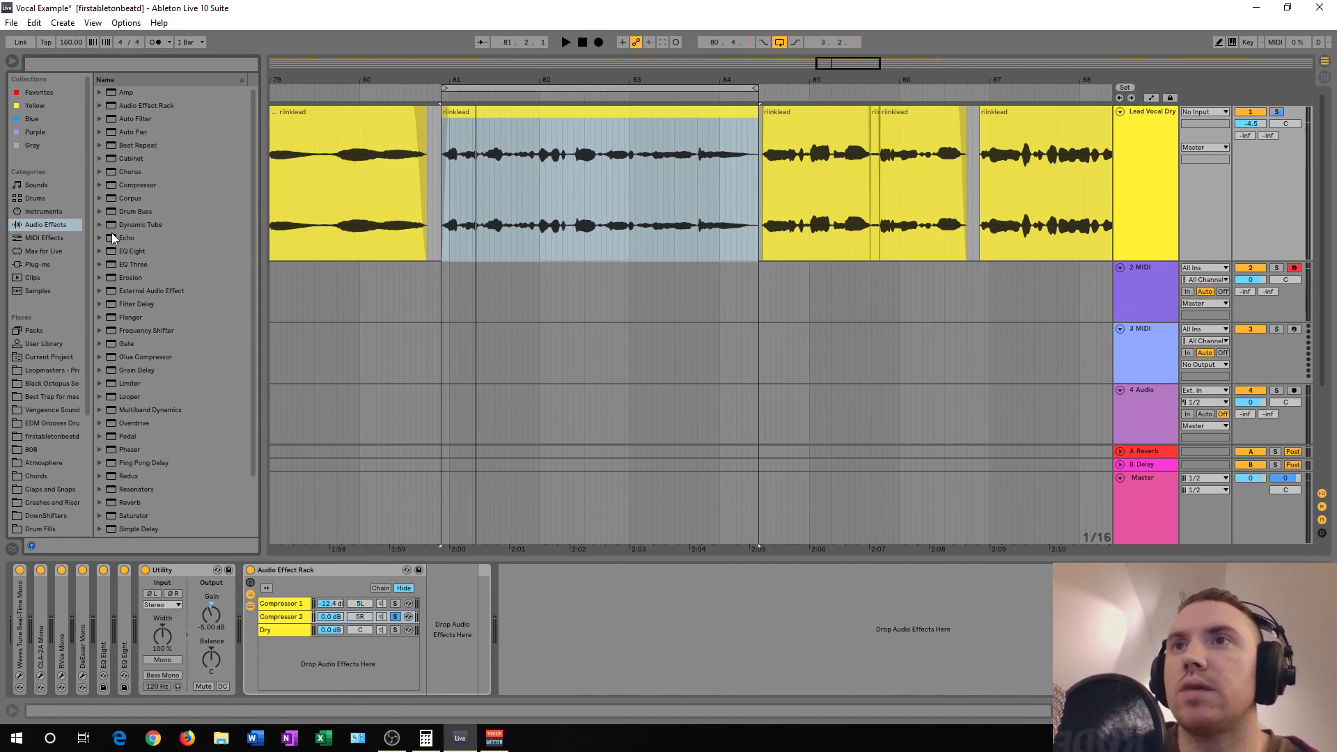
left_click_drag(146, 359, 304, 623)
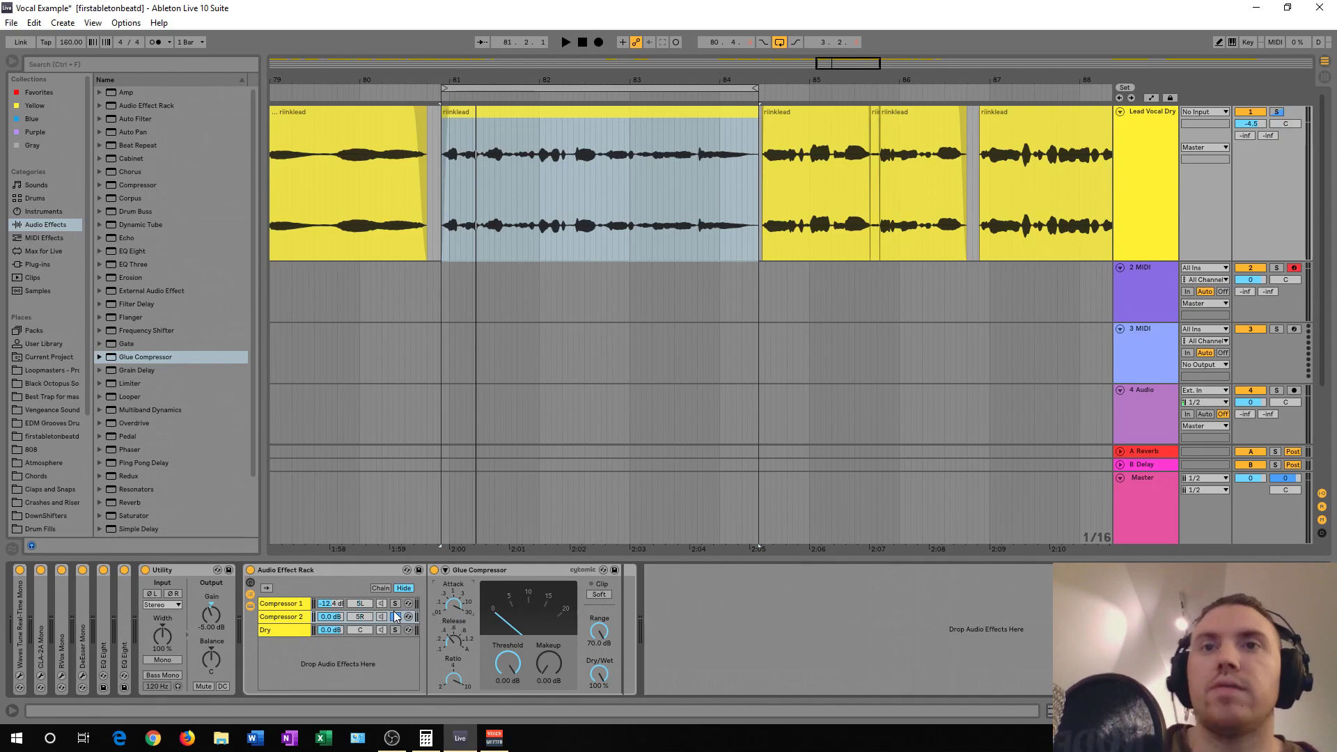
left_click(503, 573)
- Play the soloed Compressor 2 chain, toggling the Glue Compressor, and lower its threshold to -23.5 dB
key("space")
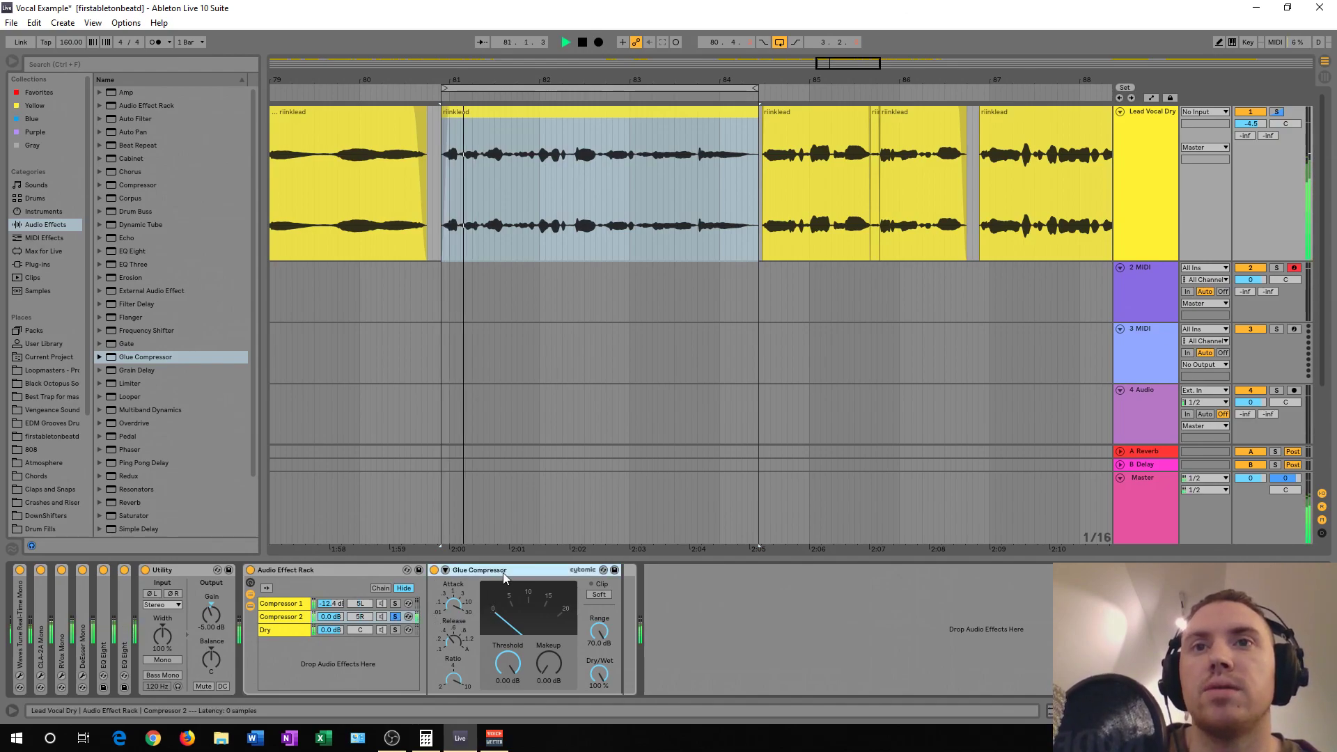
left_click(434, 570)
left_click(434, 570)
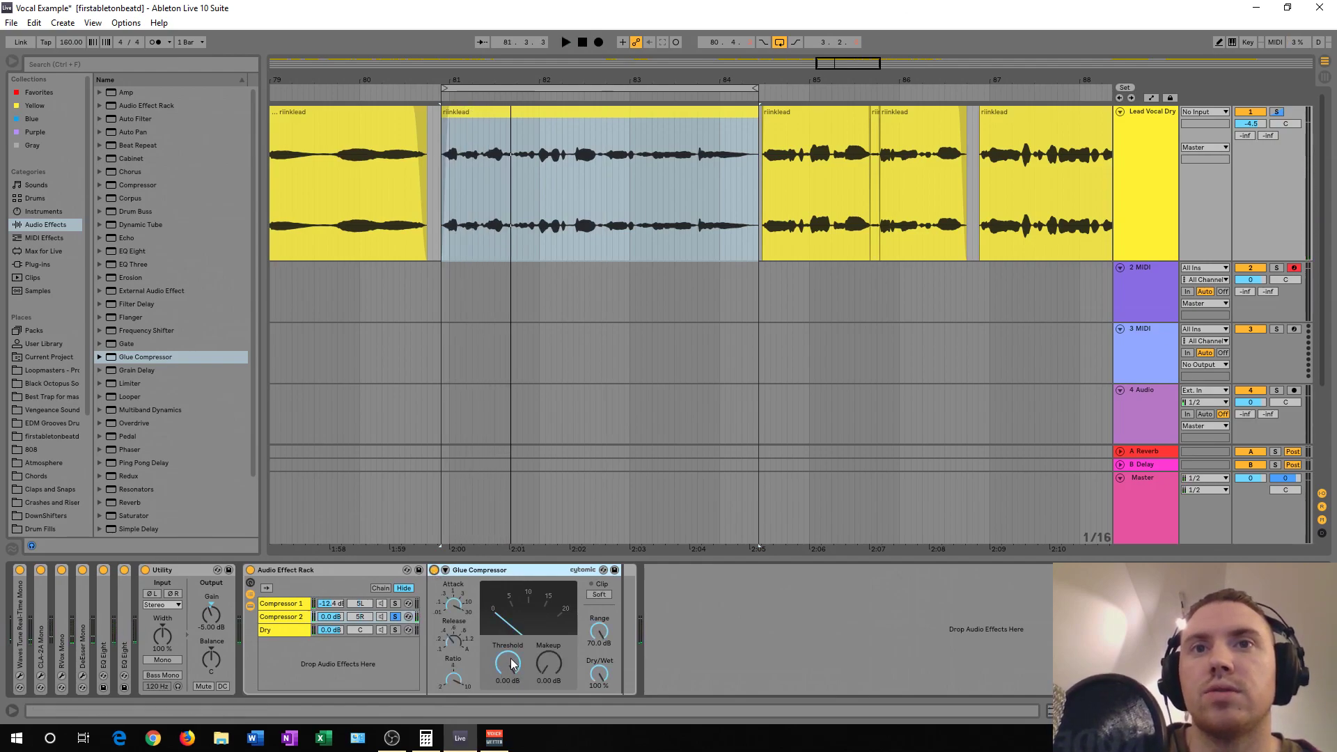
left_click_drag(512, 663, 512, 697)
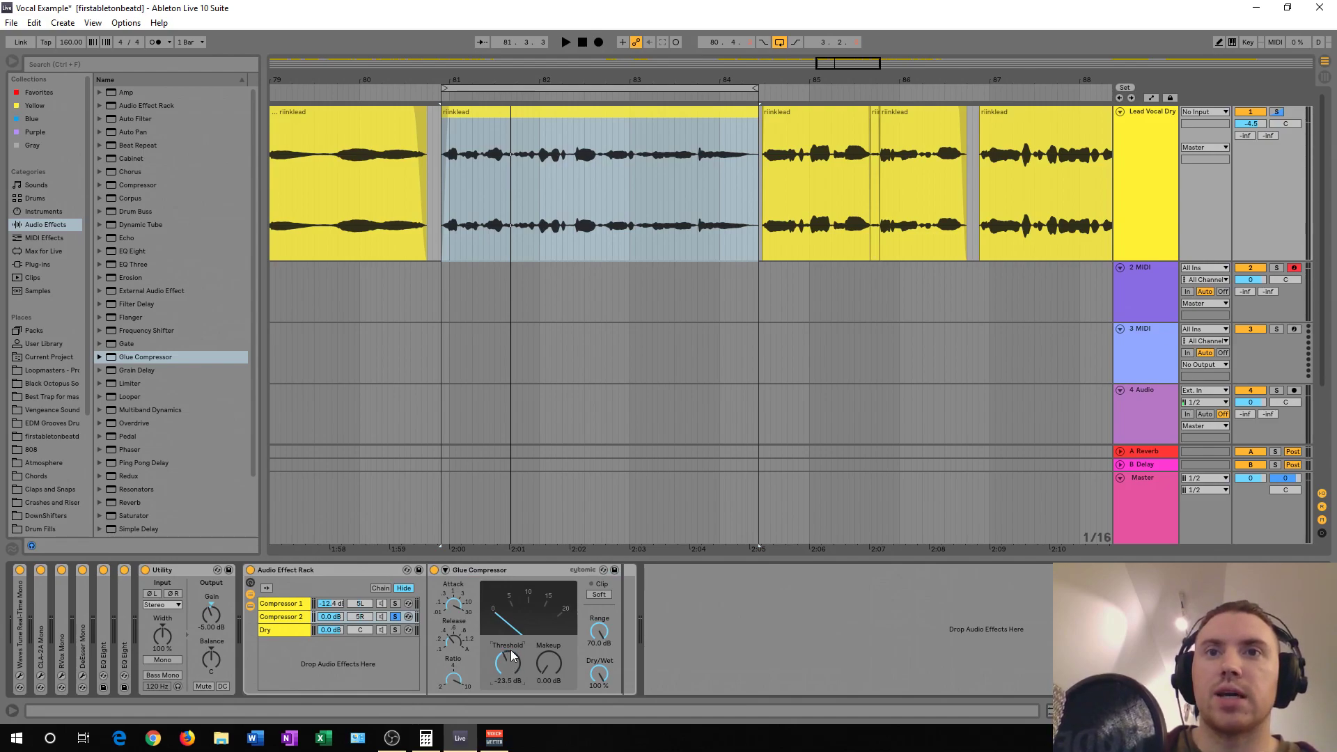
key("space")
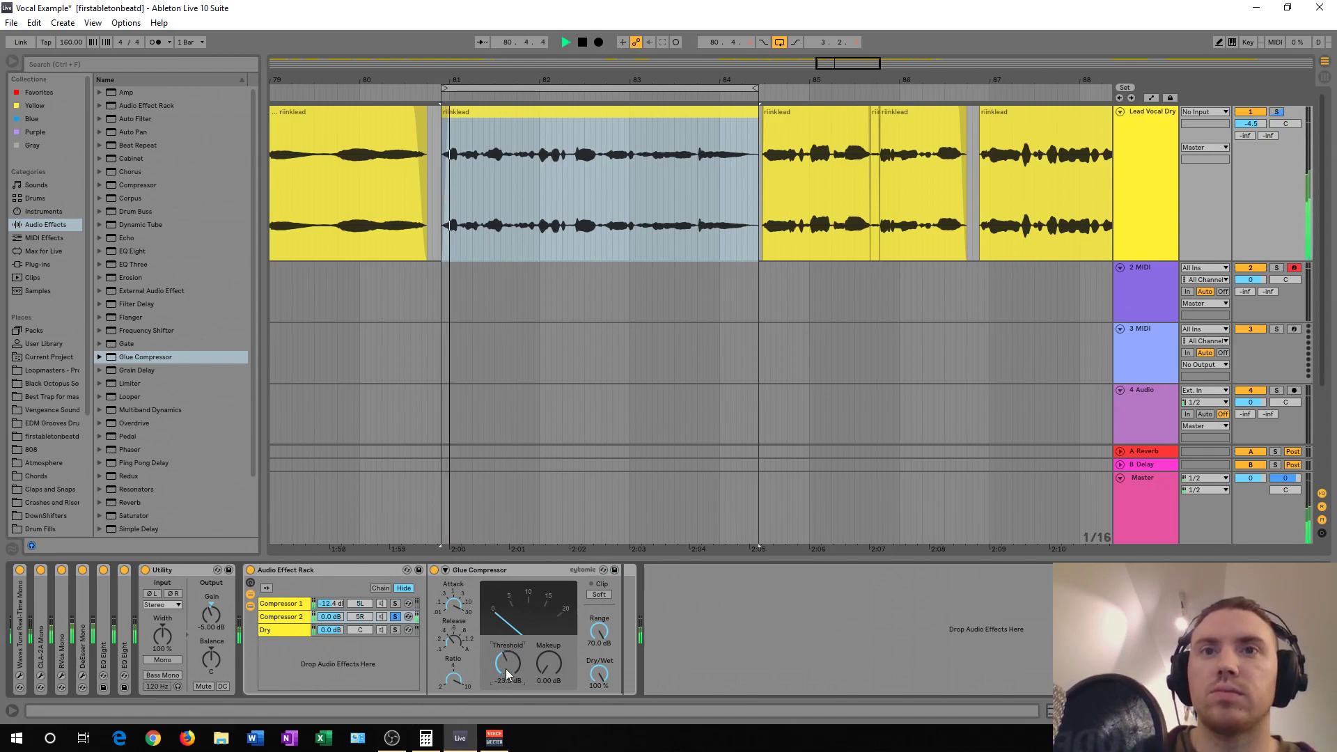
key("space")
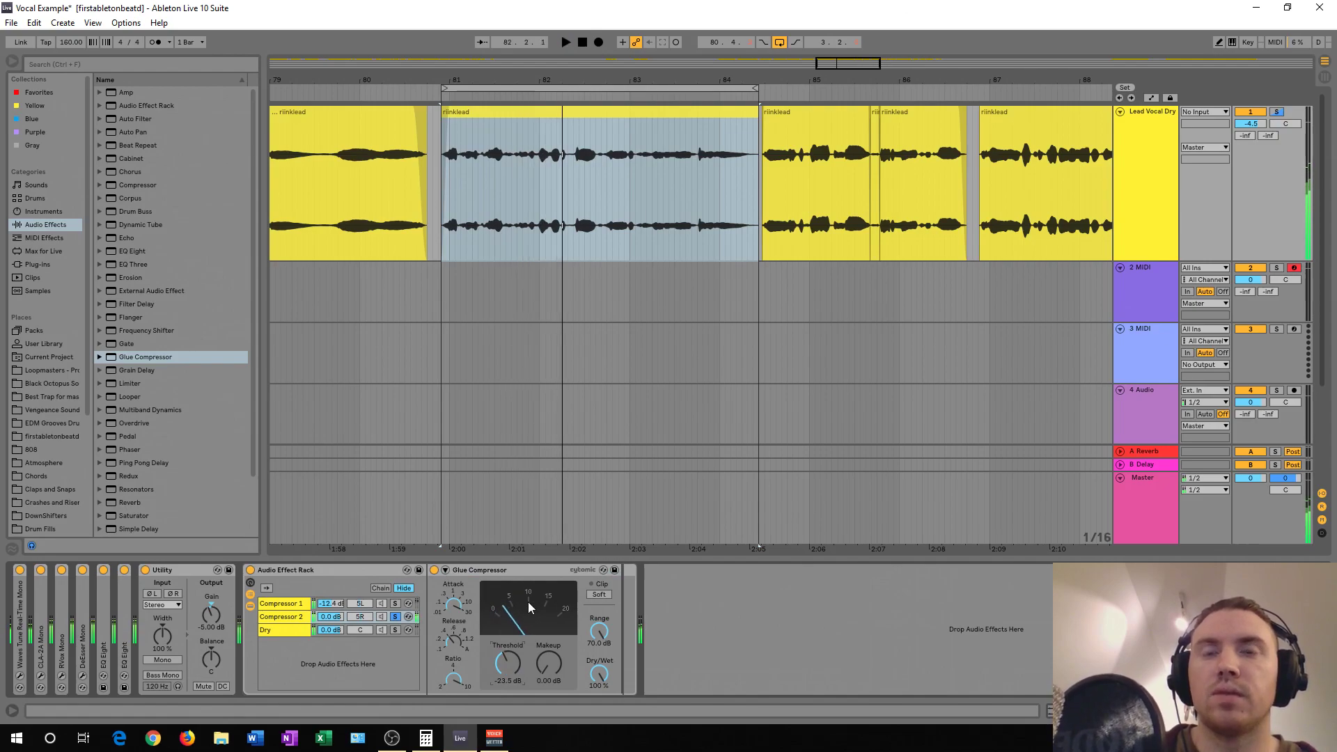
- Lower the Glue Compressor's threshold on the Compressor 2 chain to -32.4 dB while playing the vocal
left_click(349, 571)
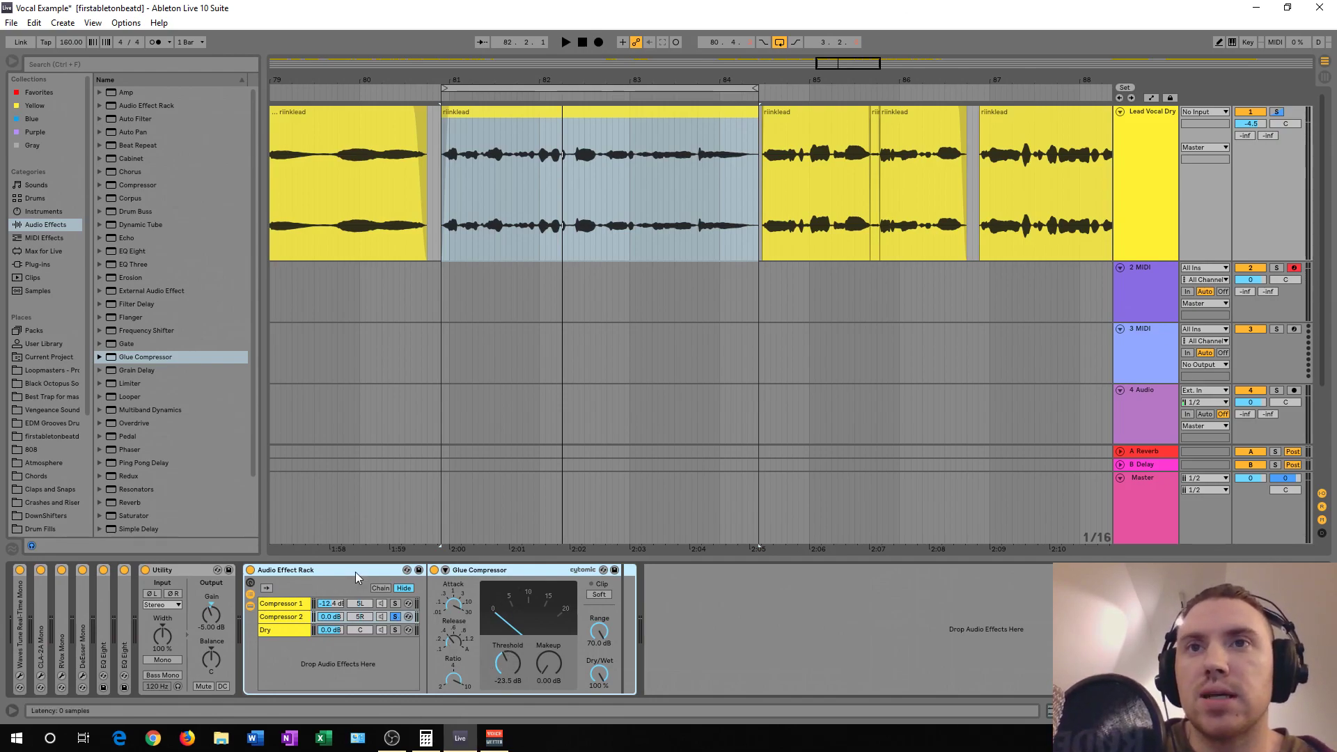
left_click(280, 632)
left_click(283, 617)
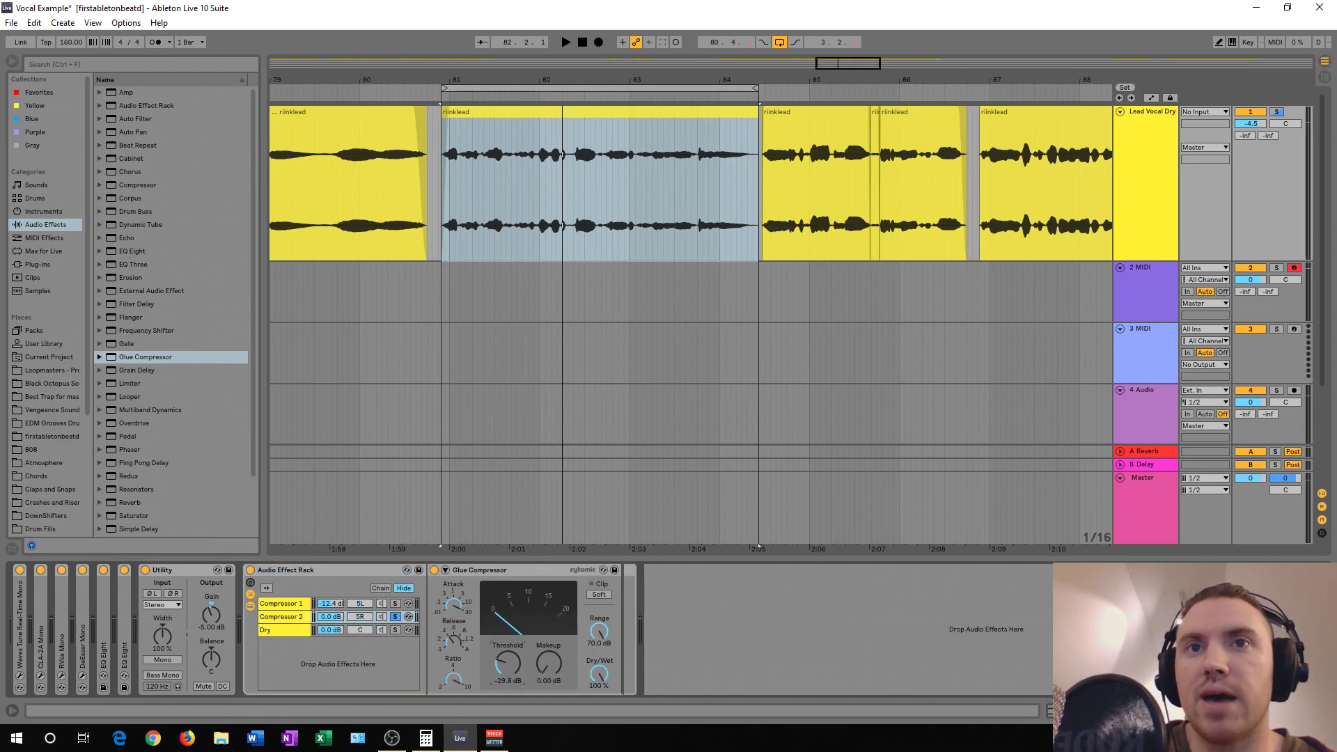
key("space")
left_click_drag(502, 667, 502, 682)
key("space")
- Compare the vocal with the Glue Compressor bypassed and active at a makeup gain of 1.11 dB
left_click(434, 570)
key("space")
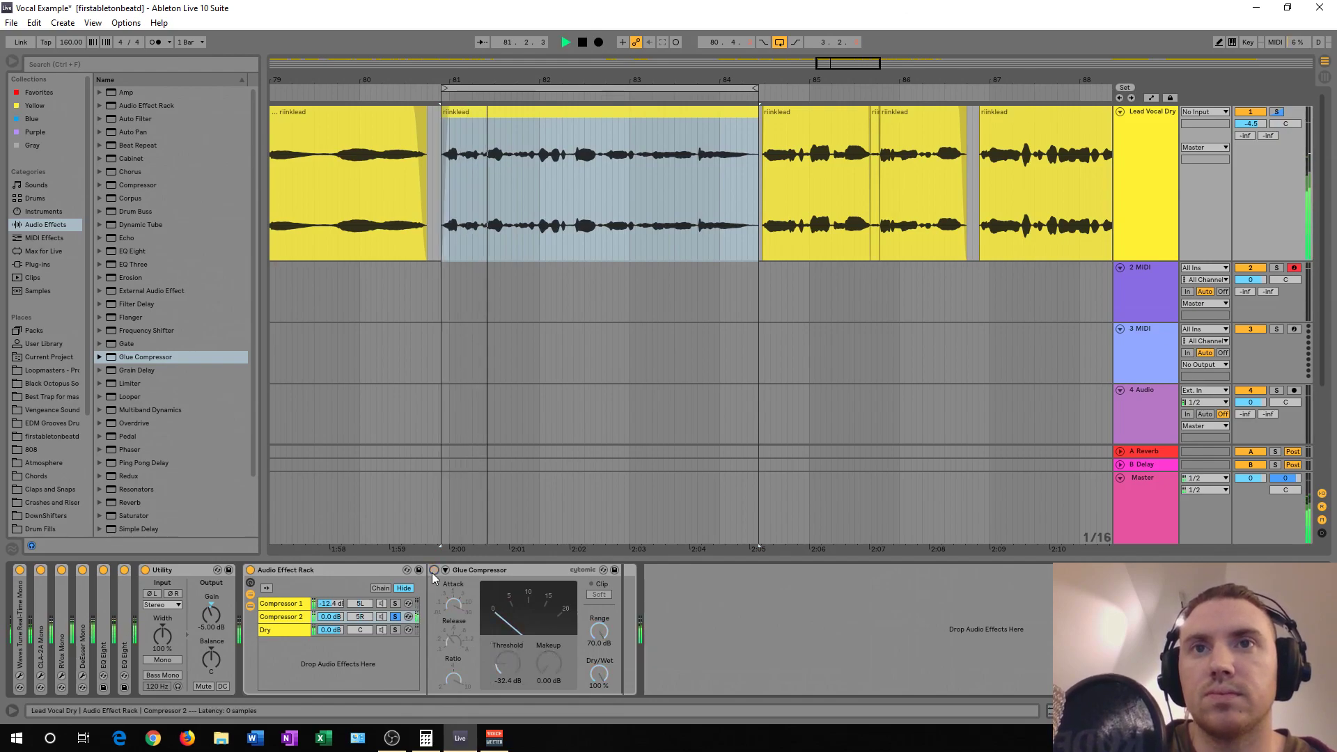
left_click(434, 571)
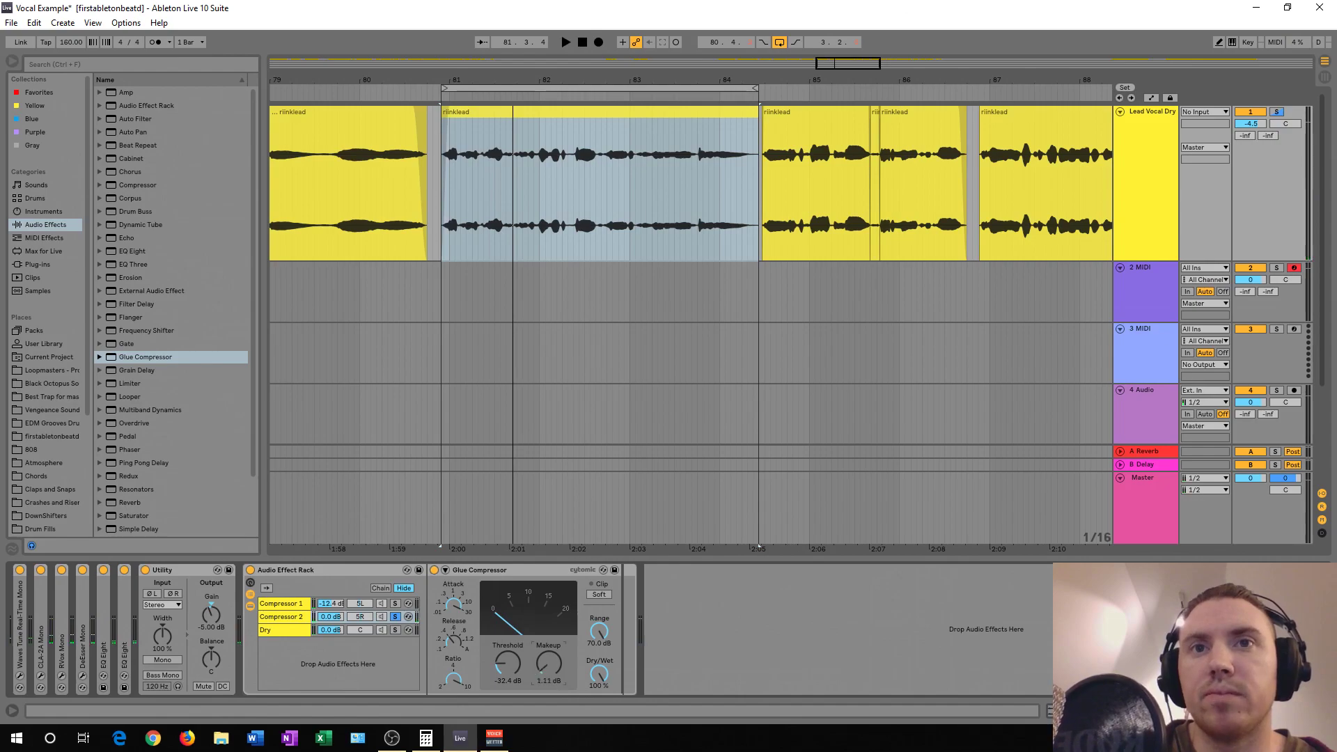
key("space")
left_click(434, 571)
key("space")
key("space")
left_click(433, 571)
key("space")
- Raise the Glue Compressor's makeup gain to 6.25 dB, toggling the device during playback to match the levels
left_click_drag(545, 667, 546, 644)
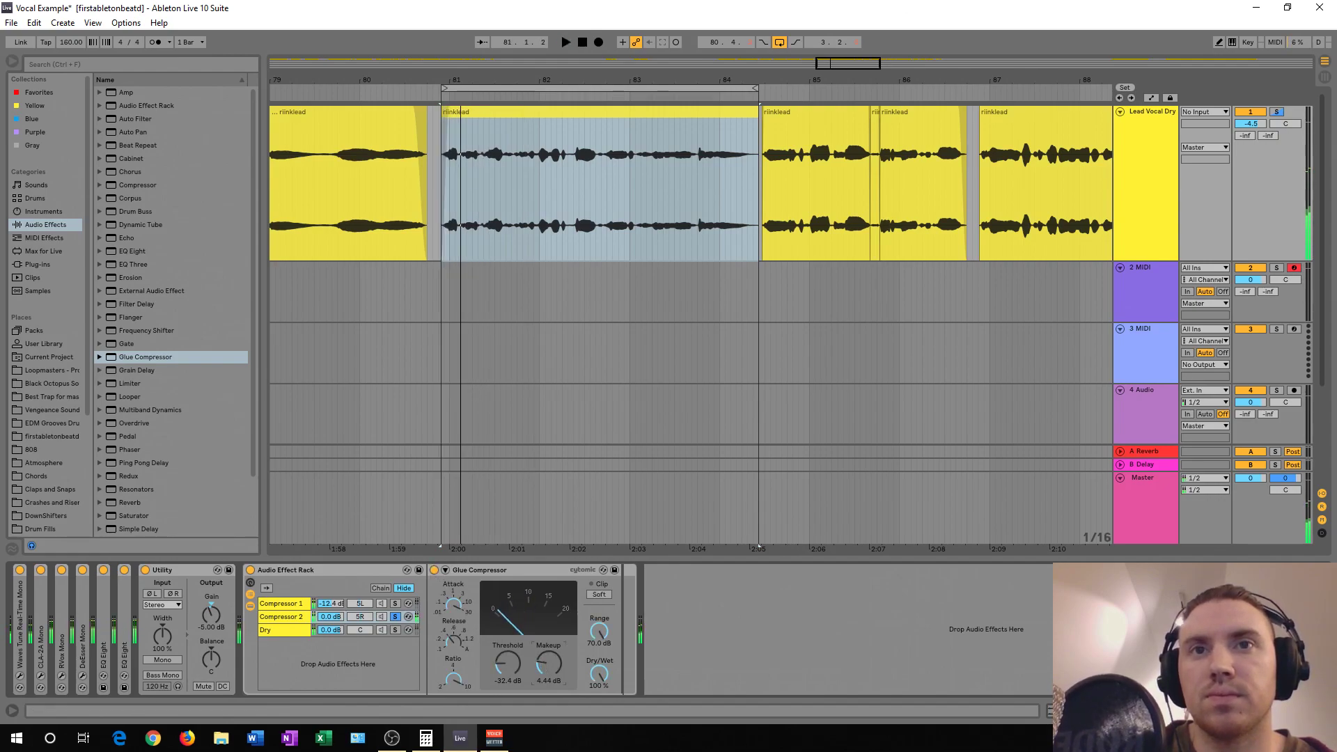
left_click(433, 571)
key("space")
key("space")
key("space")
left_click(433, 571)
- Set the Compressor 2 chain's volume to -12.7 dB, unsolo it and play all chains together
left_click_drag(322, 622, 322, 648)
left_click(395, 617)
key("space")
mouse_move(331, 617)
left_mouse_down()
mouse_move(331, 578)
mouse_move(331, 617)
left_mouse_up()
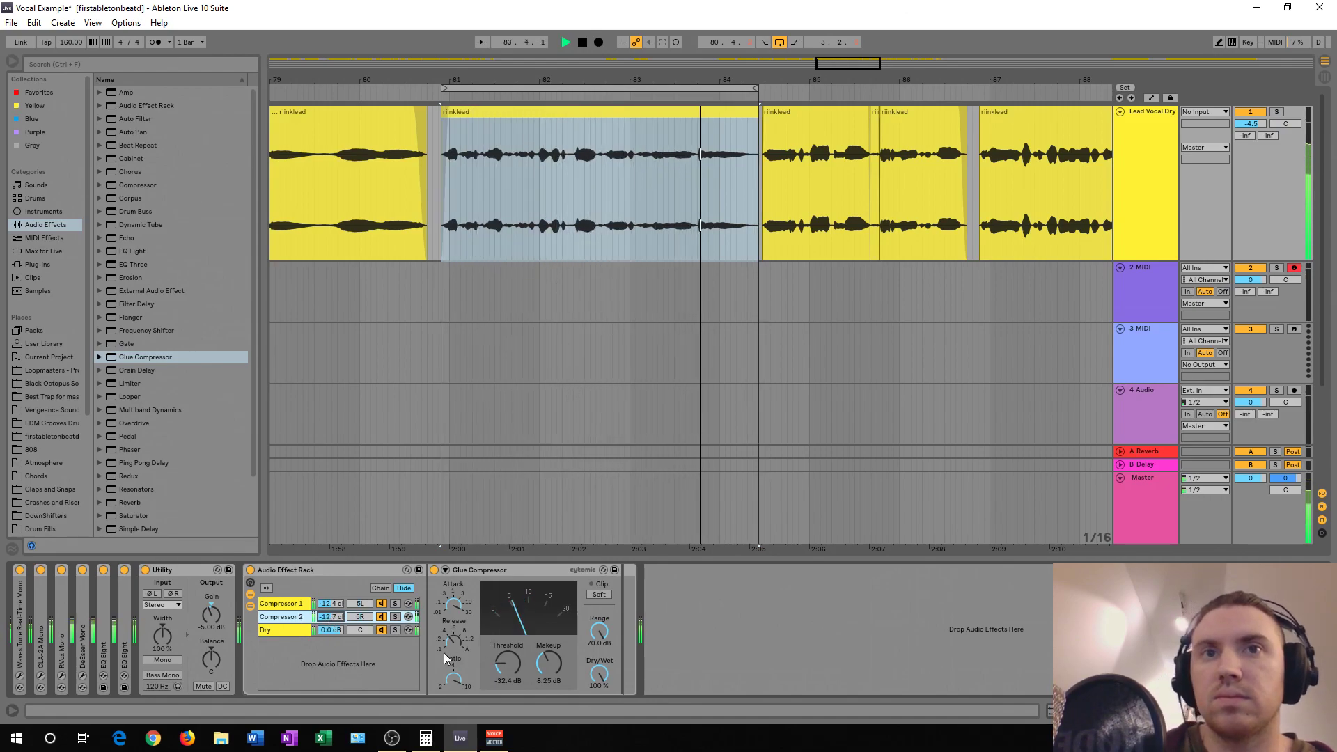
key("space")
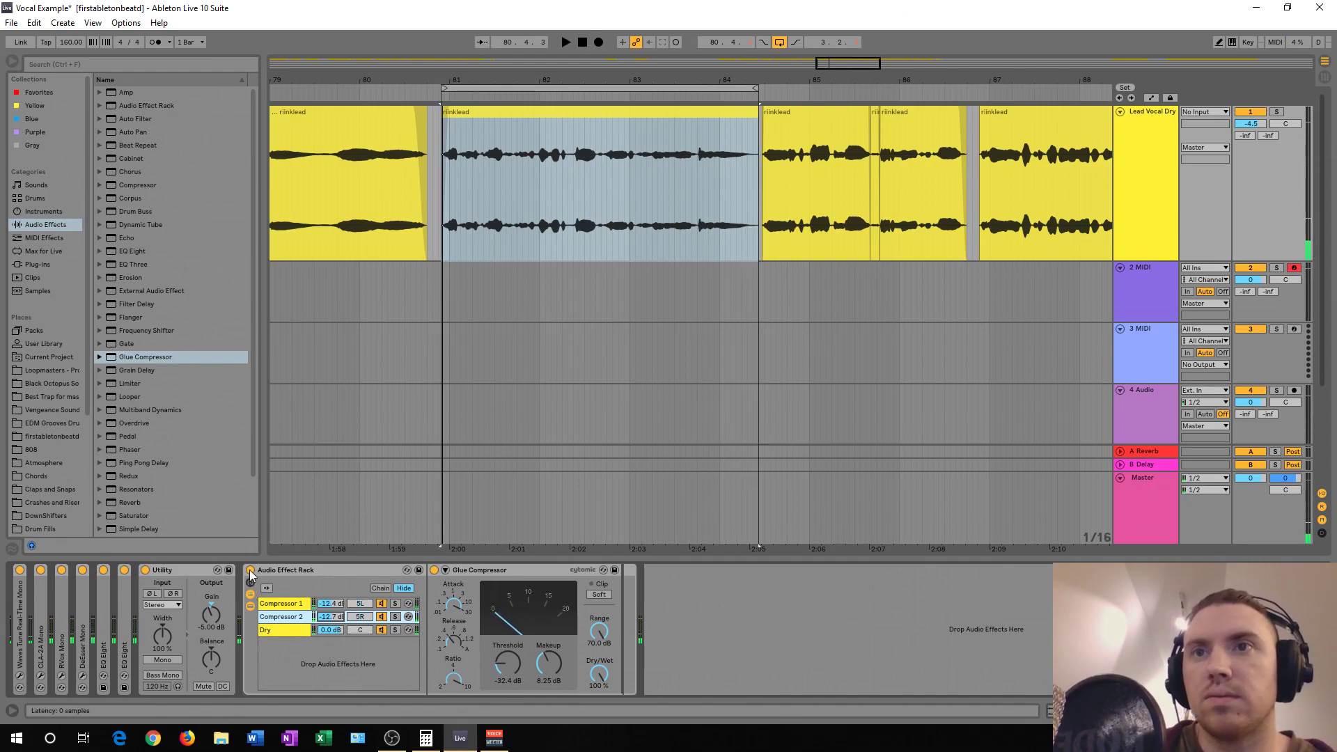
- Compare the vocal with the whole Audio Effect Rack bypassed and active
left_click(250, 571)
key("space")
key("space")
left_click(250, 571)
key("space")
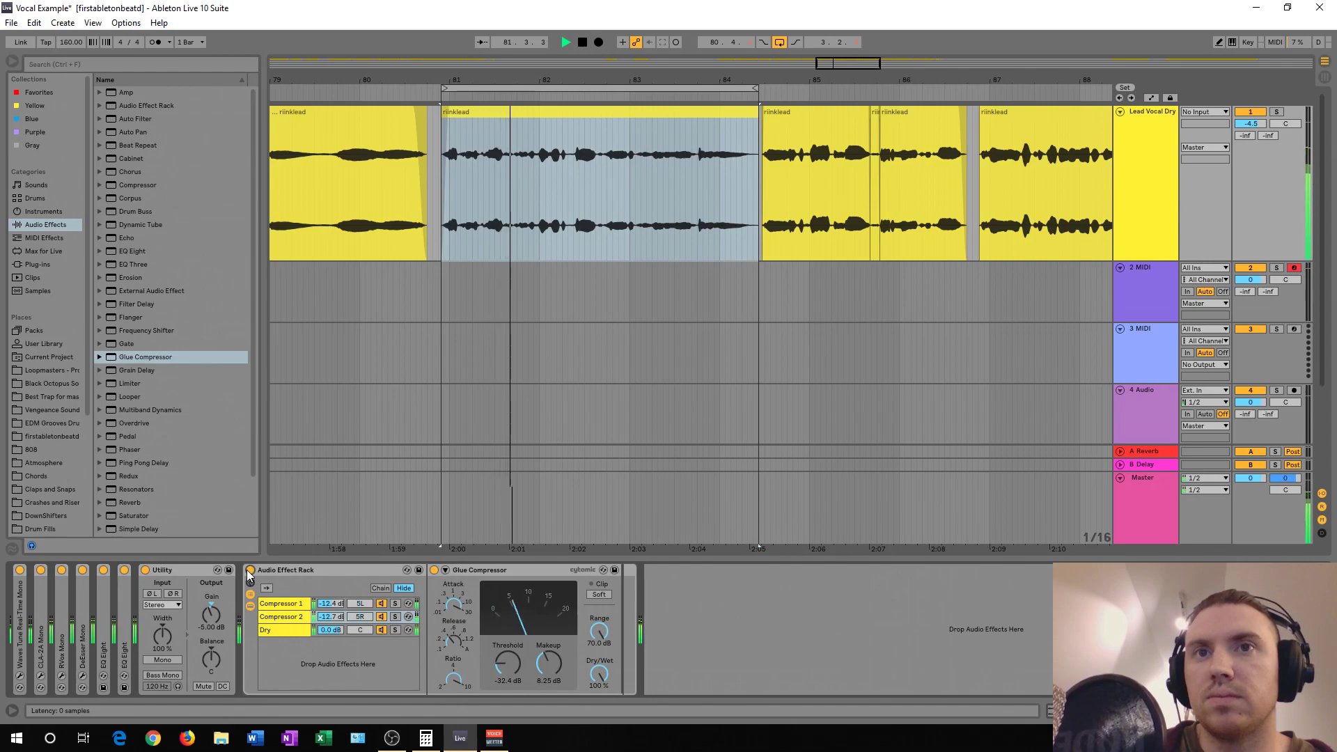
key("space")
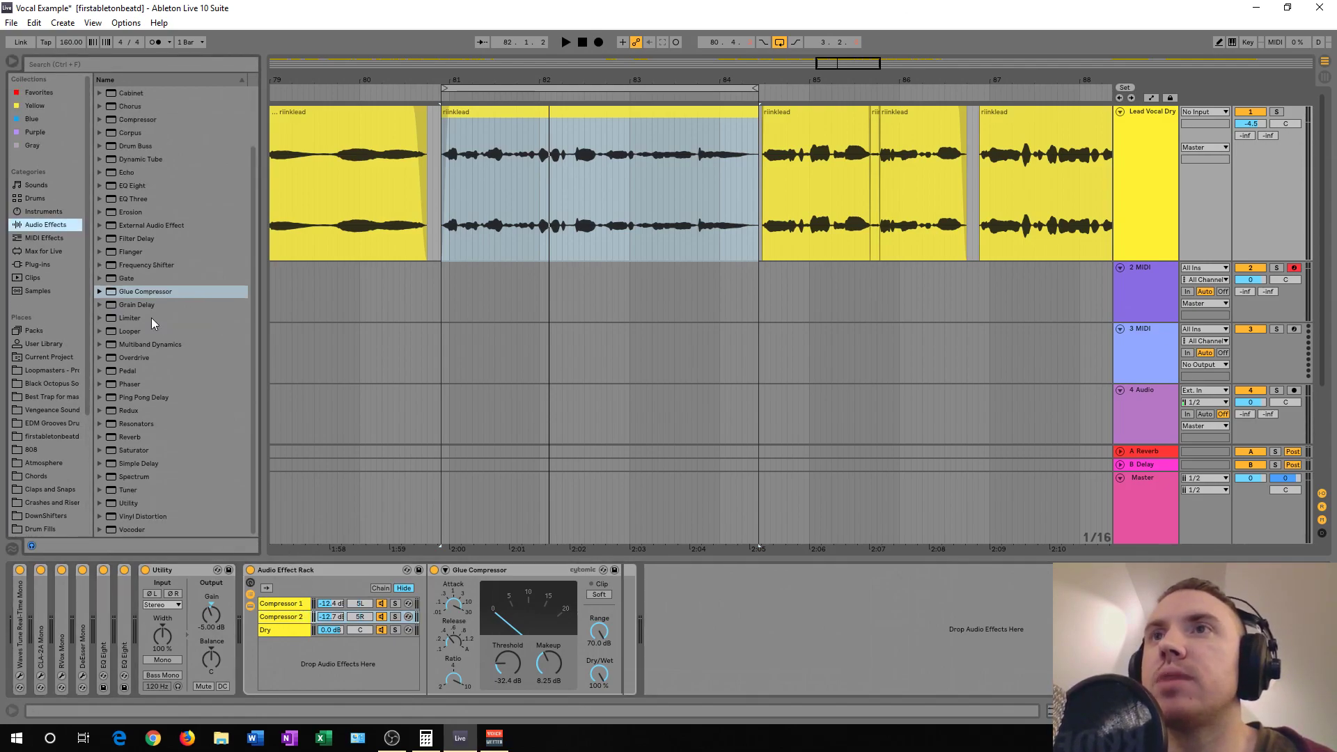
- Create a fourth chain in the Audio Effect Rack and name it Short Reverb
left_click(45, 264)
scroll(142, 304, "down", 2)
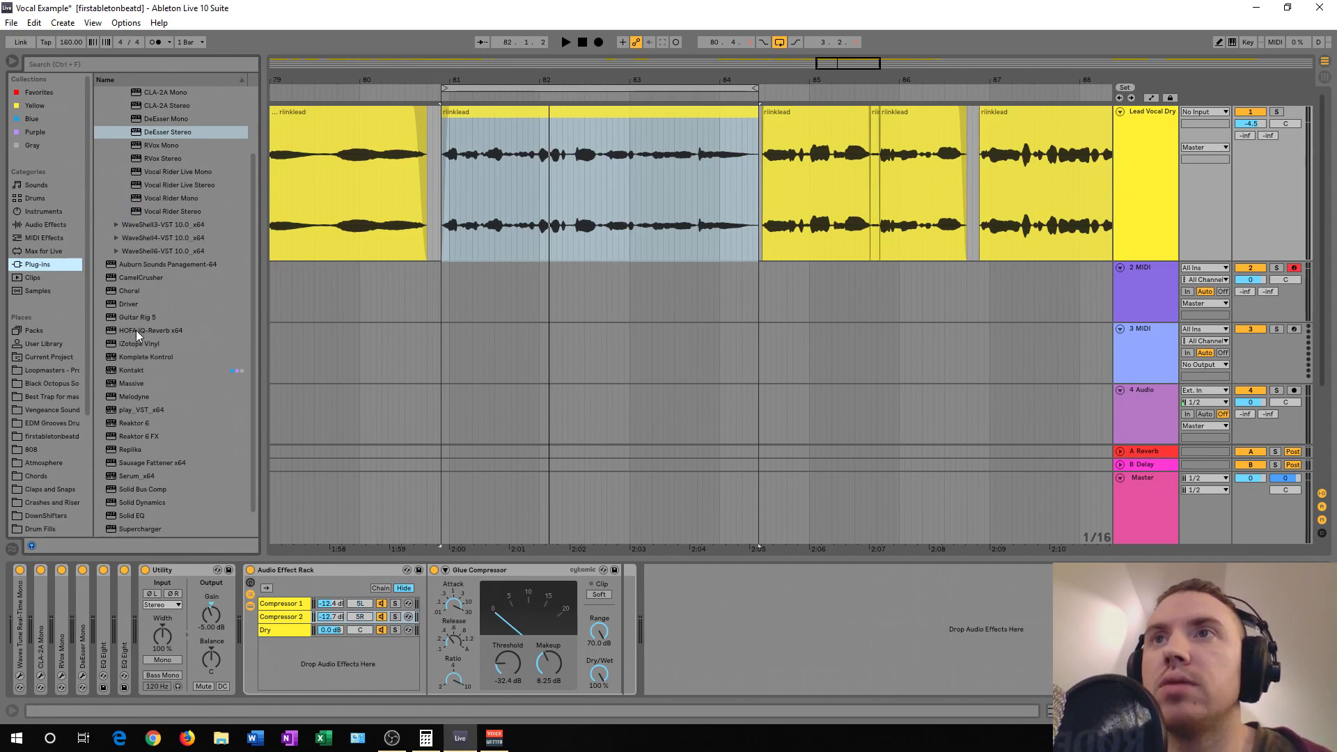
right_click(348, 659)
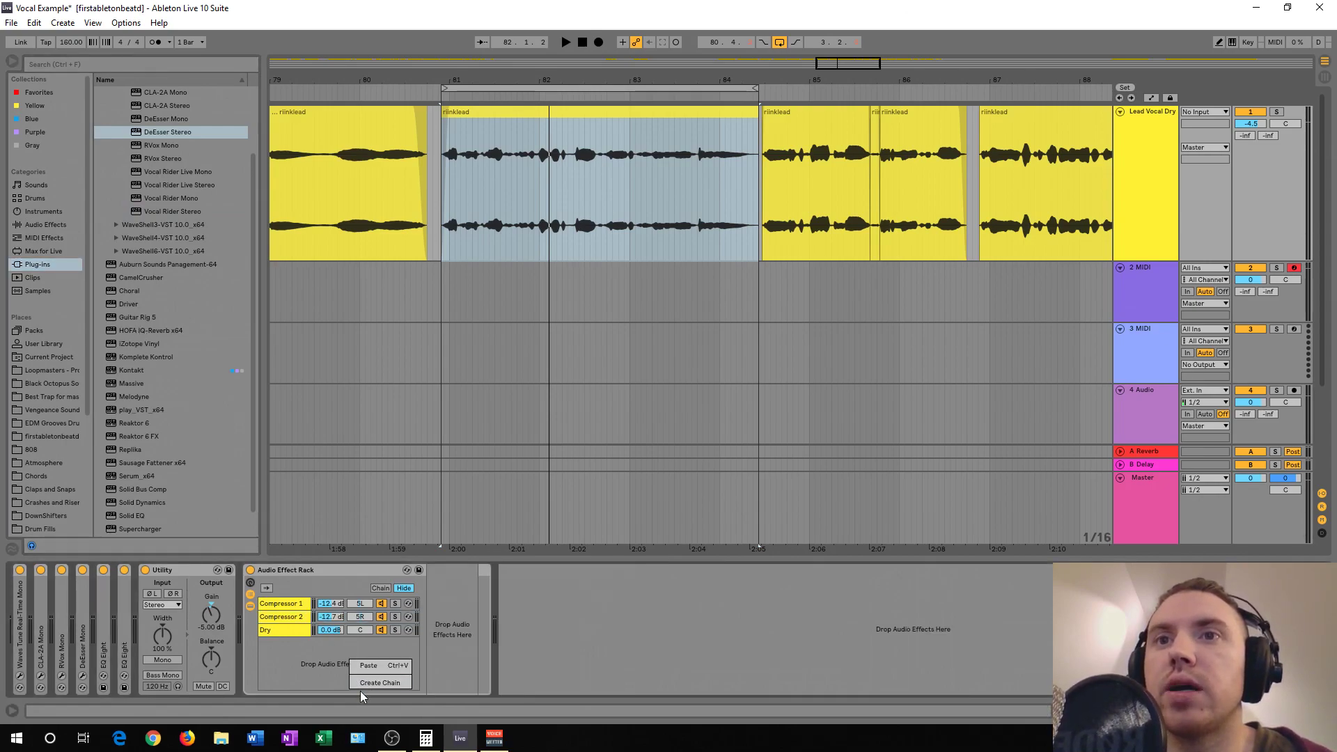
left_click(363, 684)
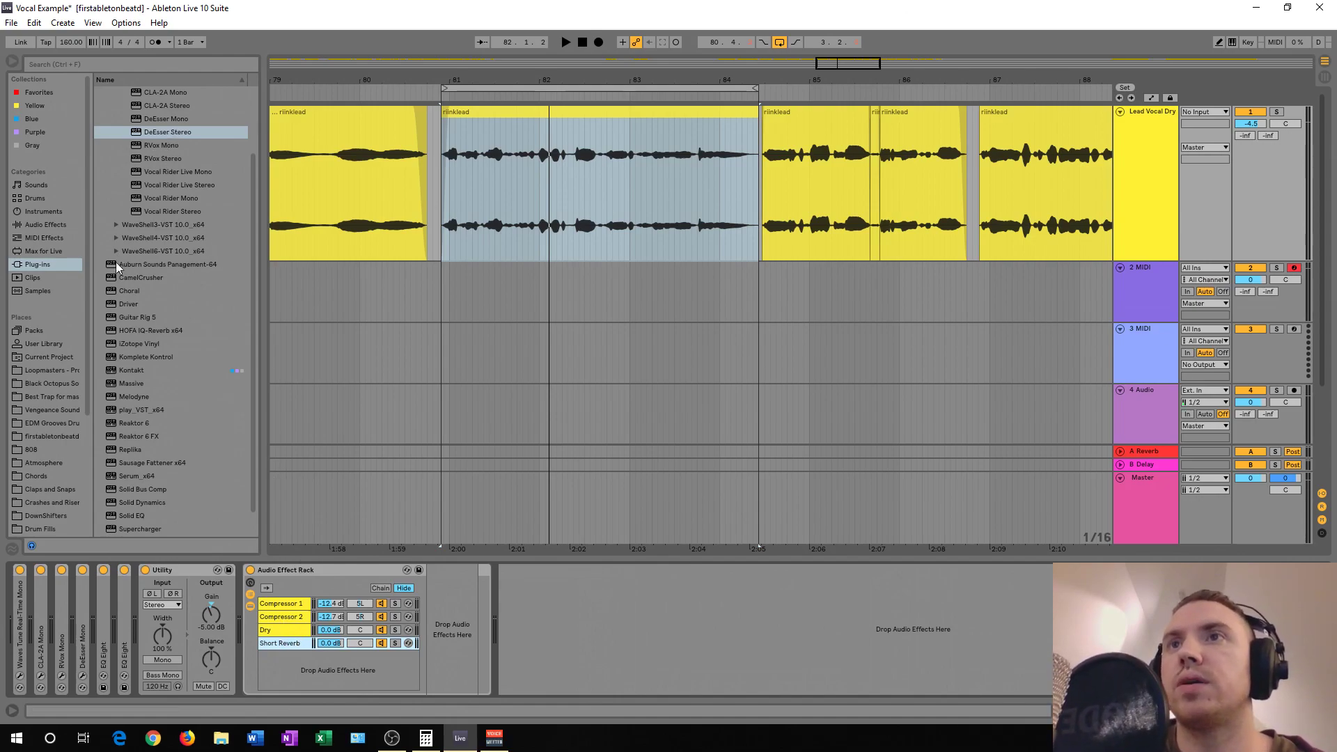
- Load the HOFA IQ-Reverb x64 plug-in onto the Short Reverb chain and play the vocal through its default impulse response
left_click_drag(102, 331, 290, 646)
left_click(1275, 263)
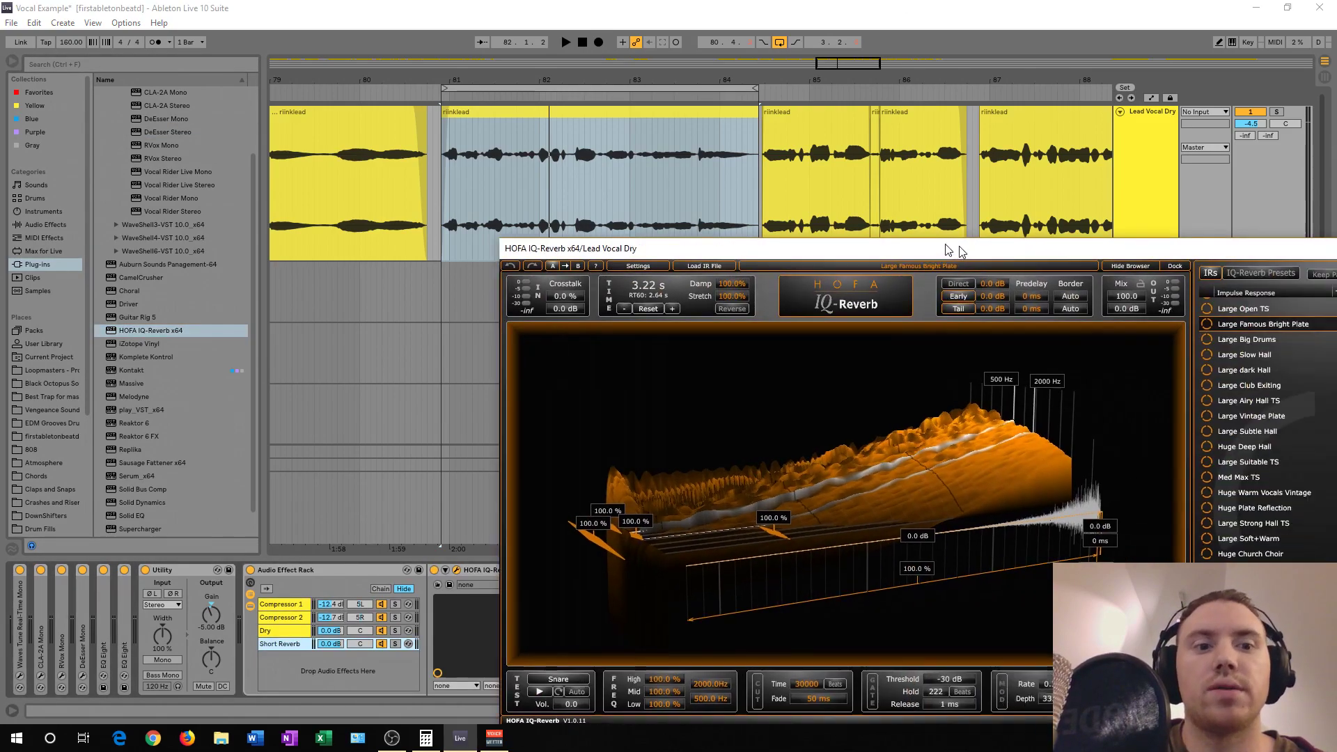
left_click_drag(1006, 241, 575, 178)
key("space")
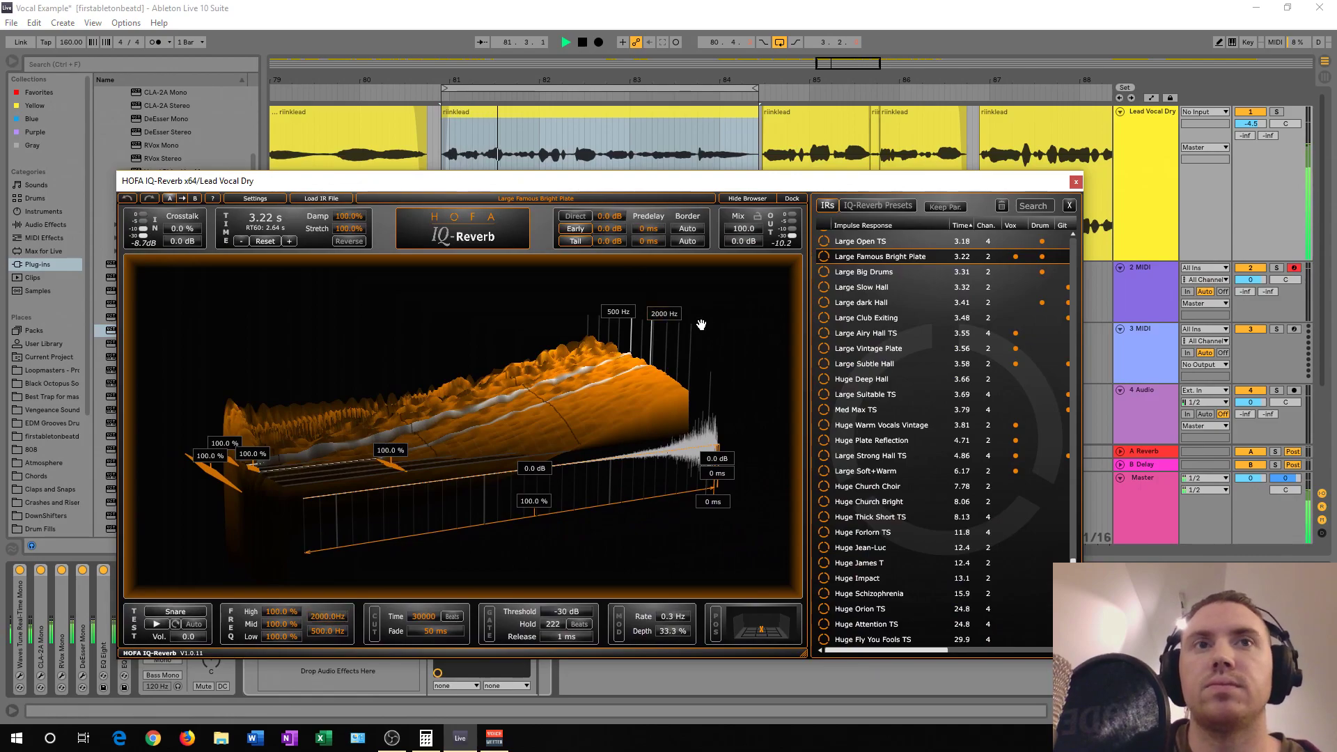
- Choose the Med Hall Plate impulse response in IQ-Reverb, play the vocal through it and close the plug-in window
scroll(877, 329, "up", 5)
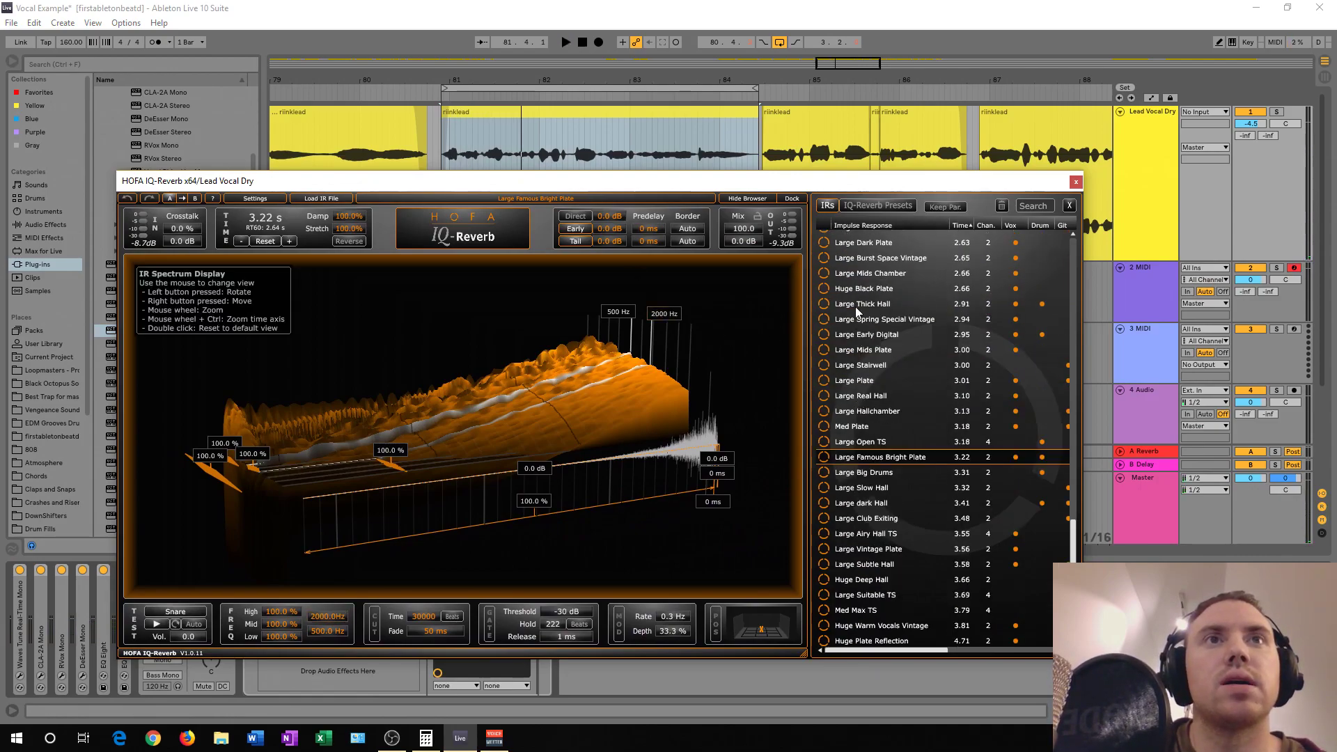
scroll(847, 365, "up", 4)
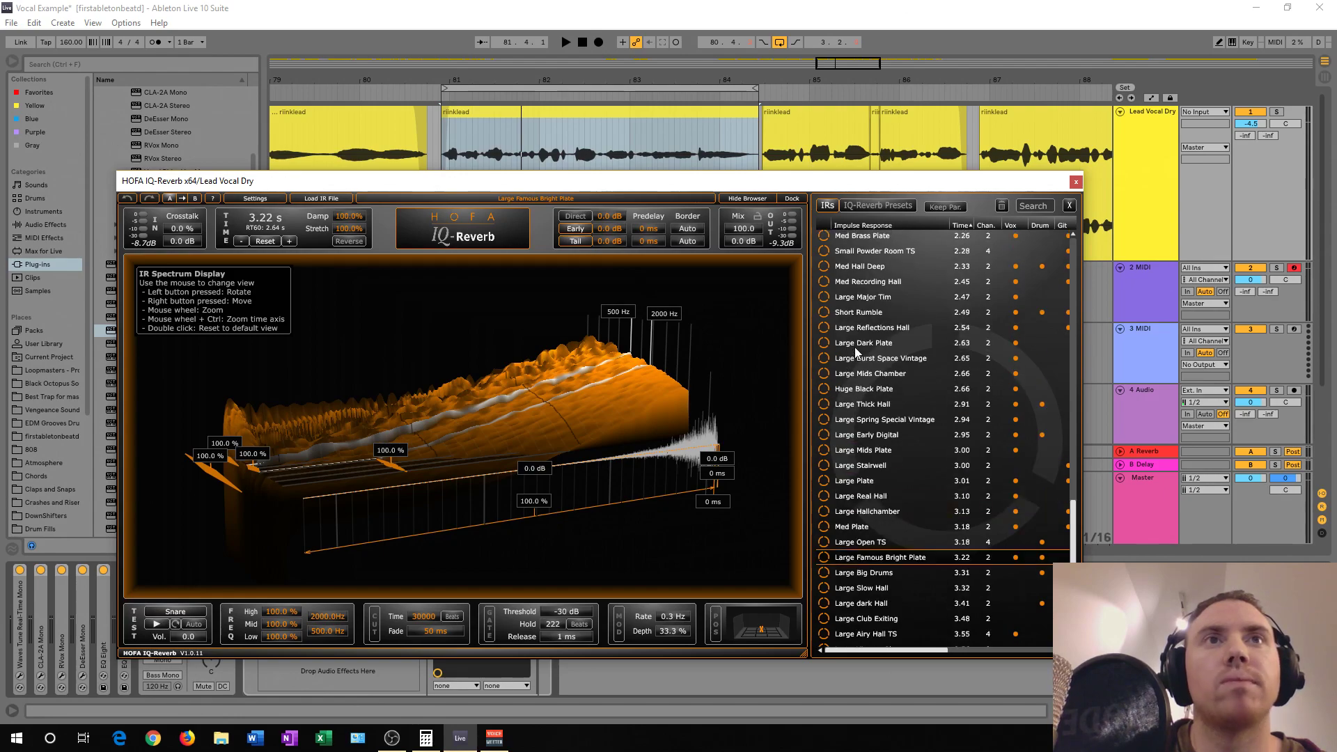
scroll(855, 347, "up", 1)
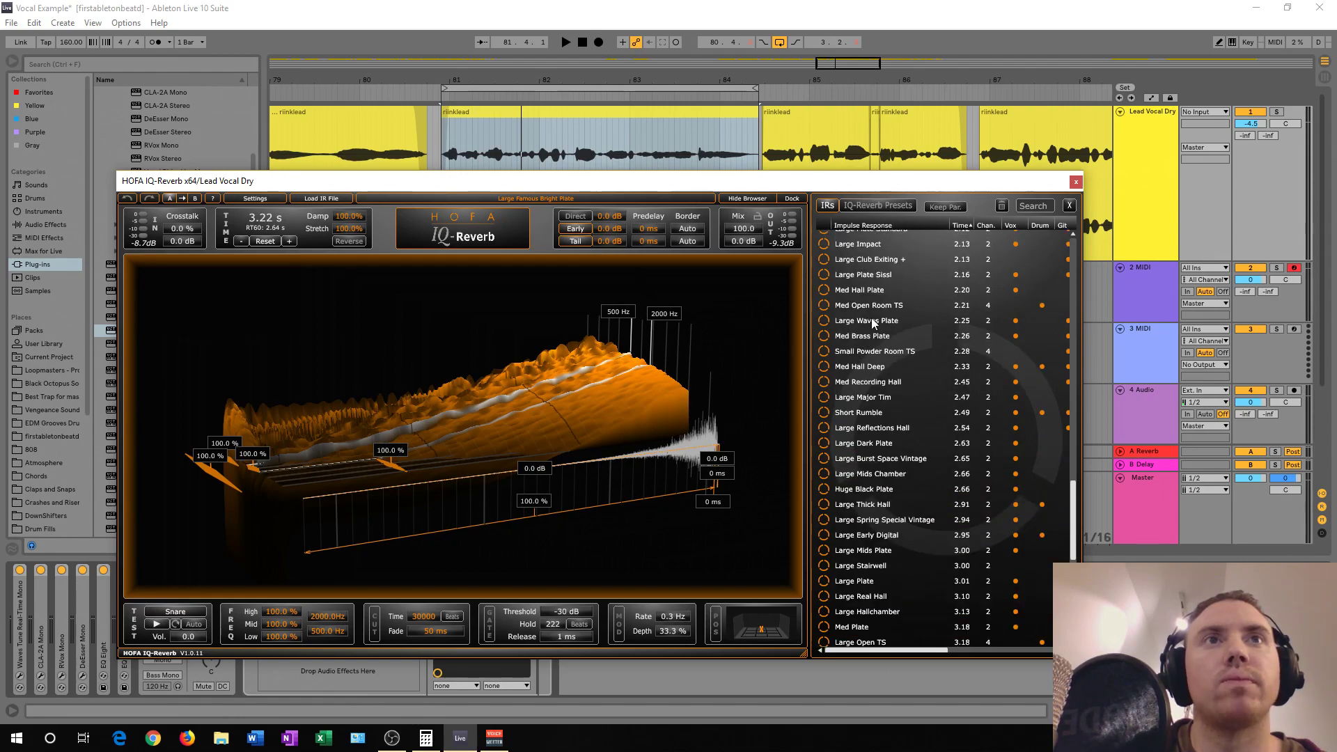
left_click(866, 290)
key("space")
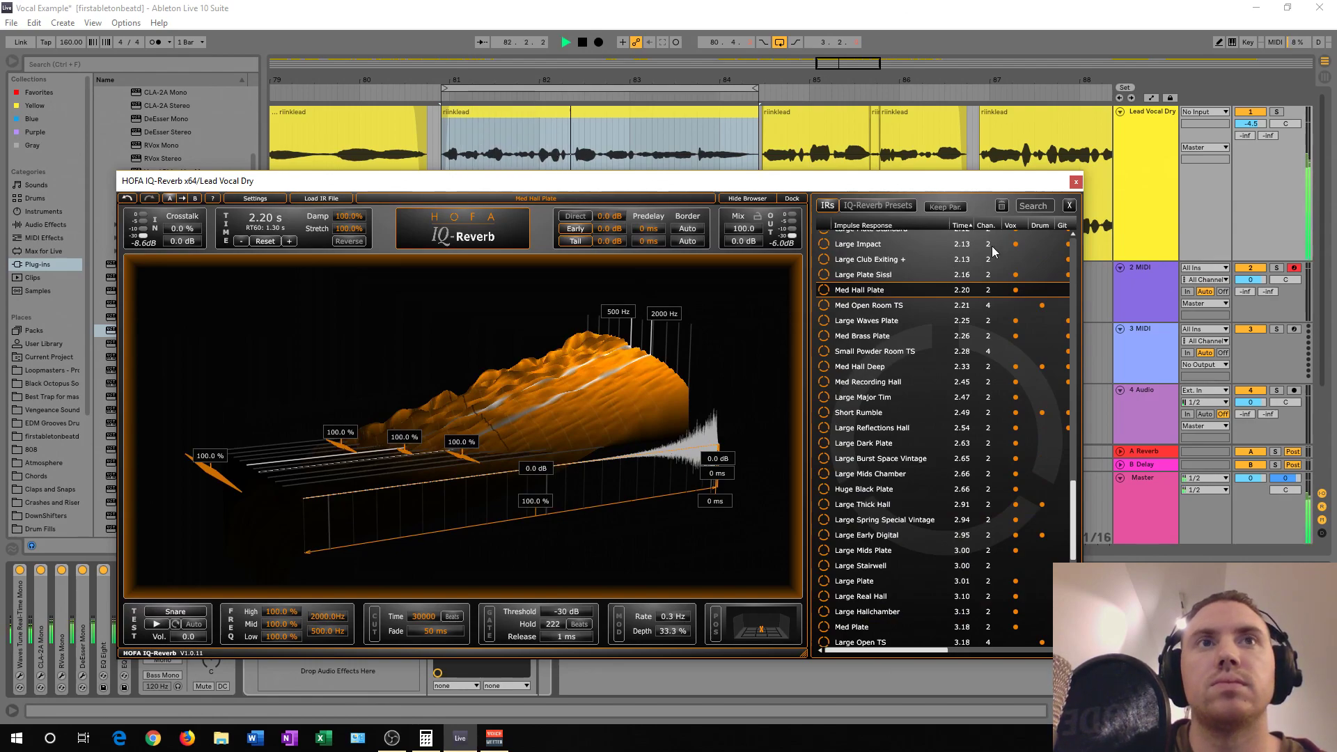
left_click(1076, 182)
key("space")
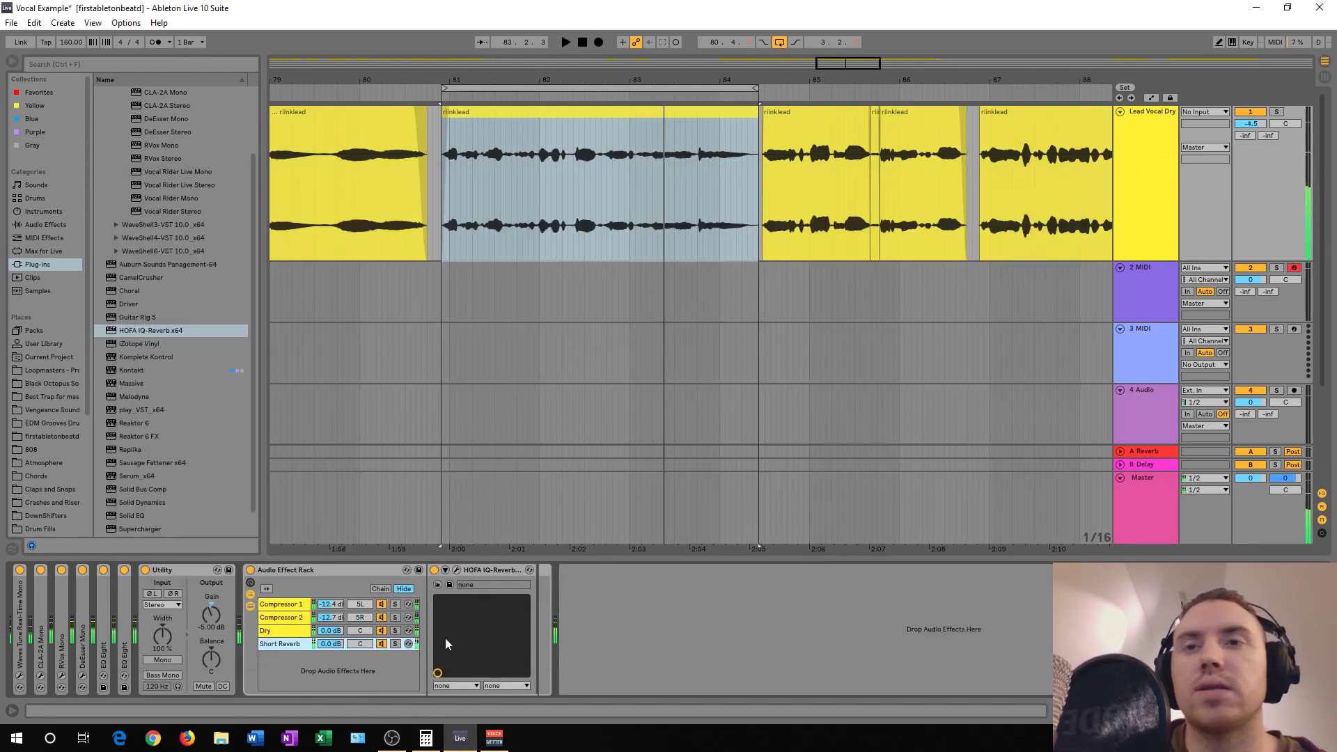
- Add an EQ Eight after the IQ-Reverb on the Short Reverb chain
left_click(481, 570)
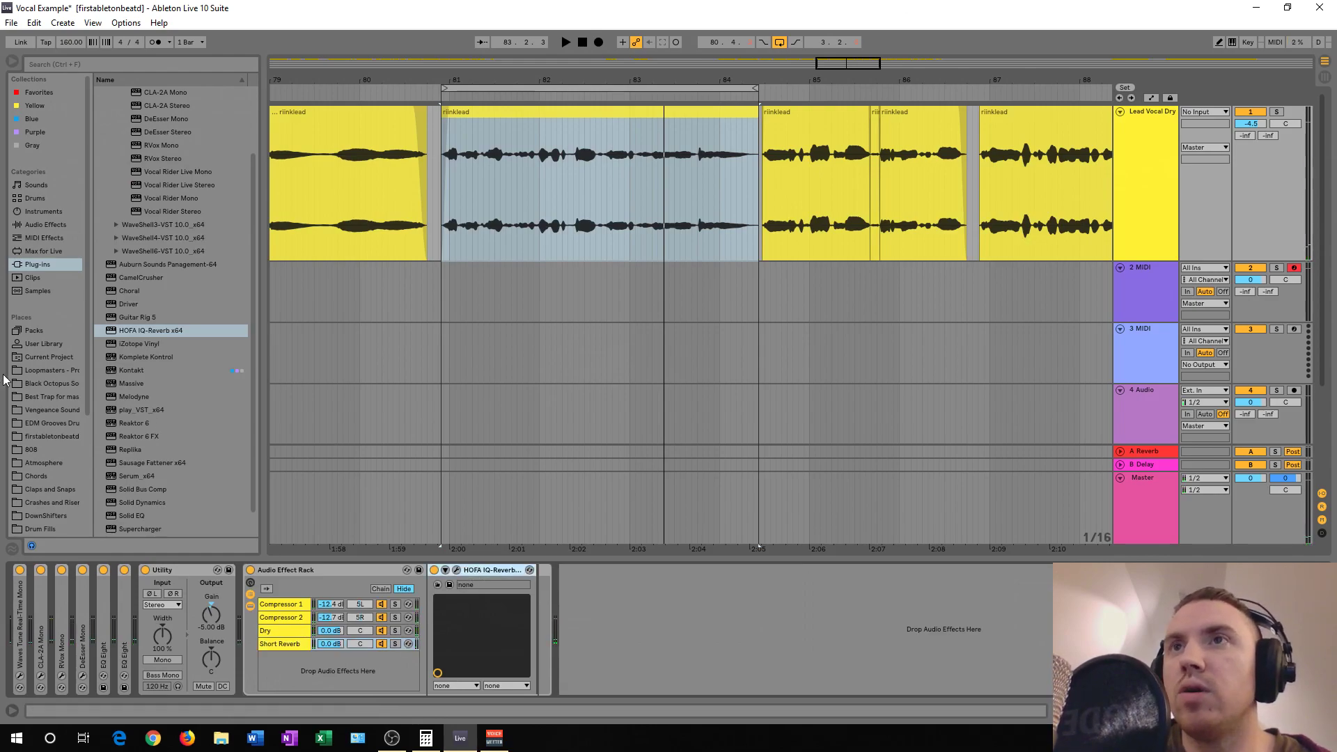
scroll(118, 380, "up", 2)
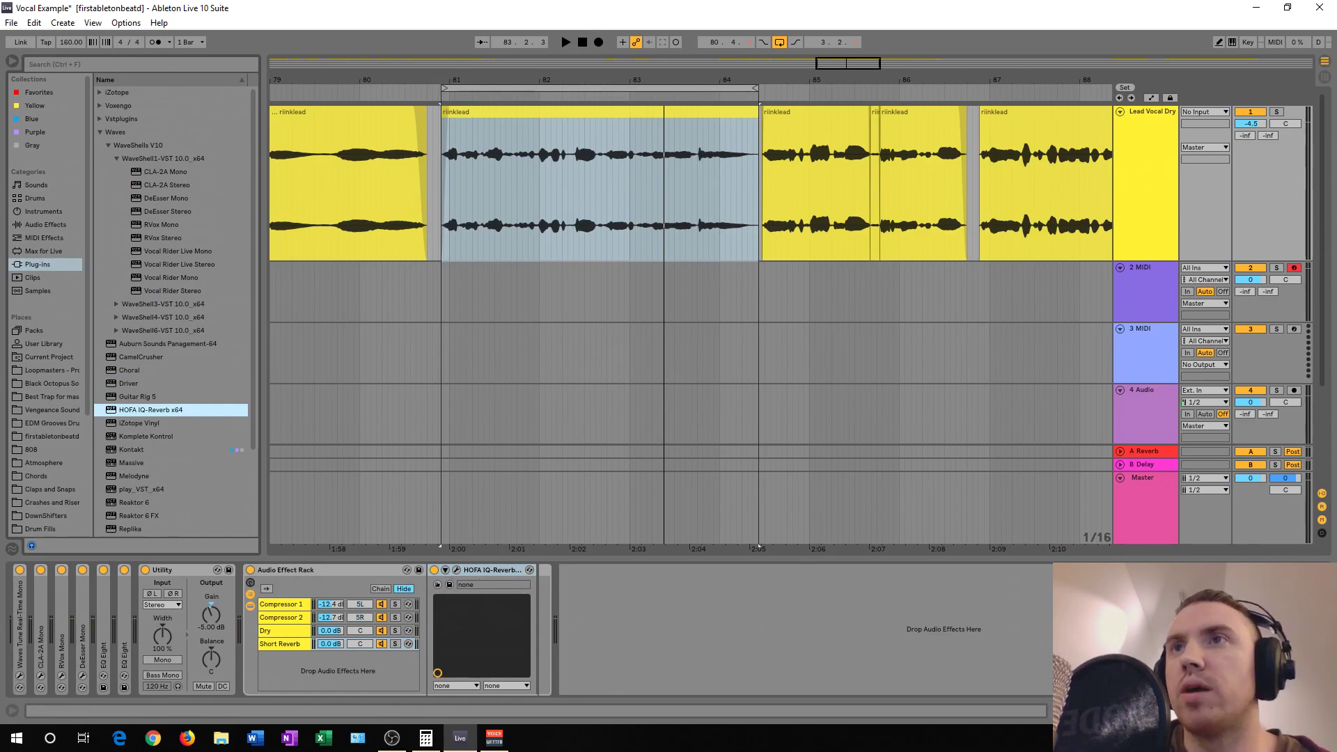
left_click(57, 224)
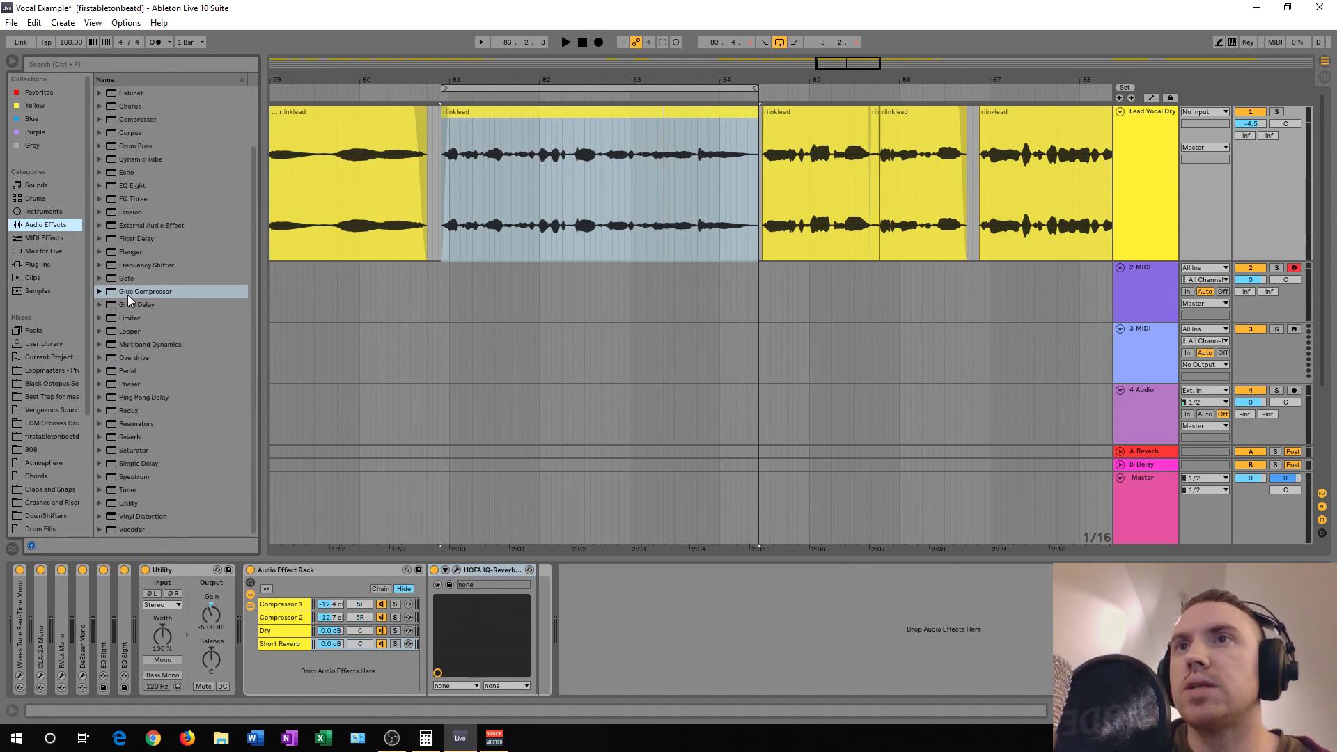
scroll(142, 437, "up", 2)
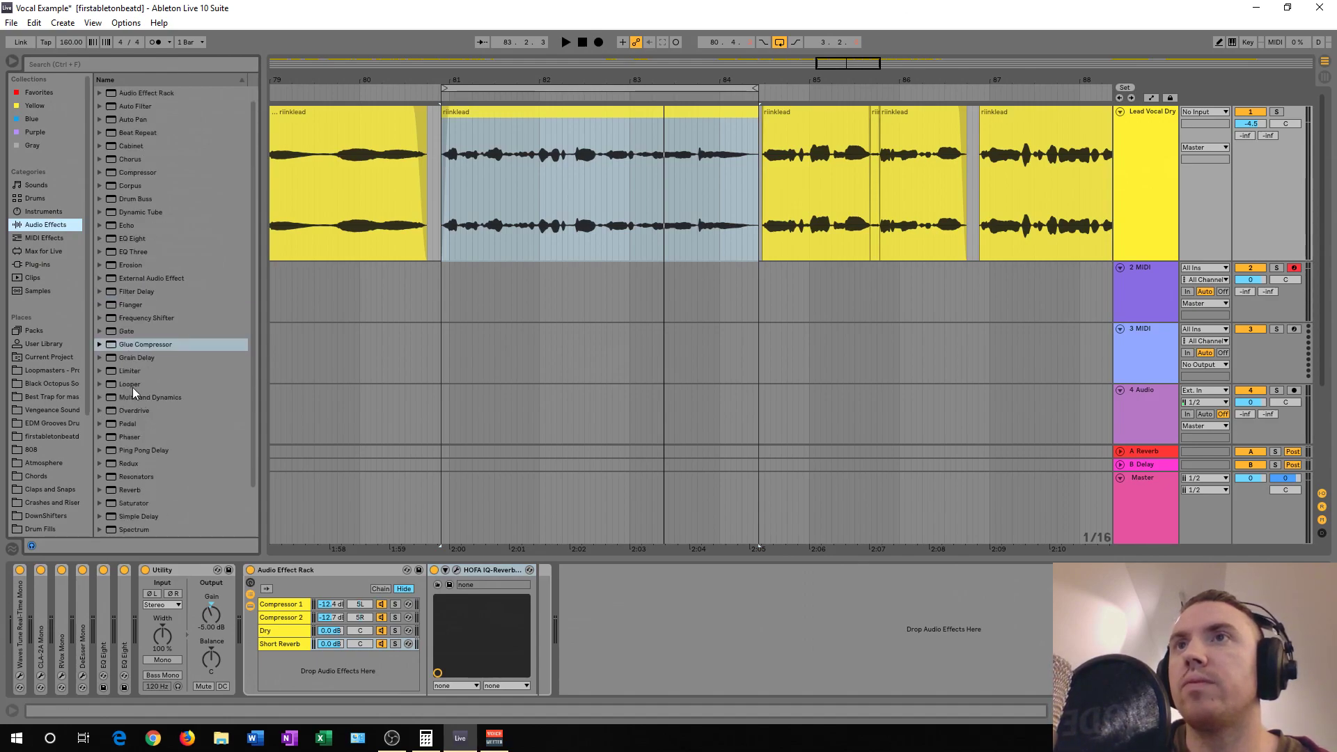
mouse_move(130, 240)
left_mouse_down()
mouse_move(447, 475)
mouse_move(537, 608)
left_mouse_up()
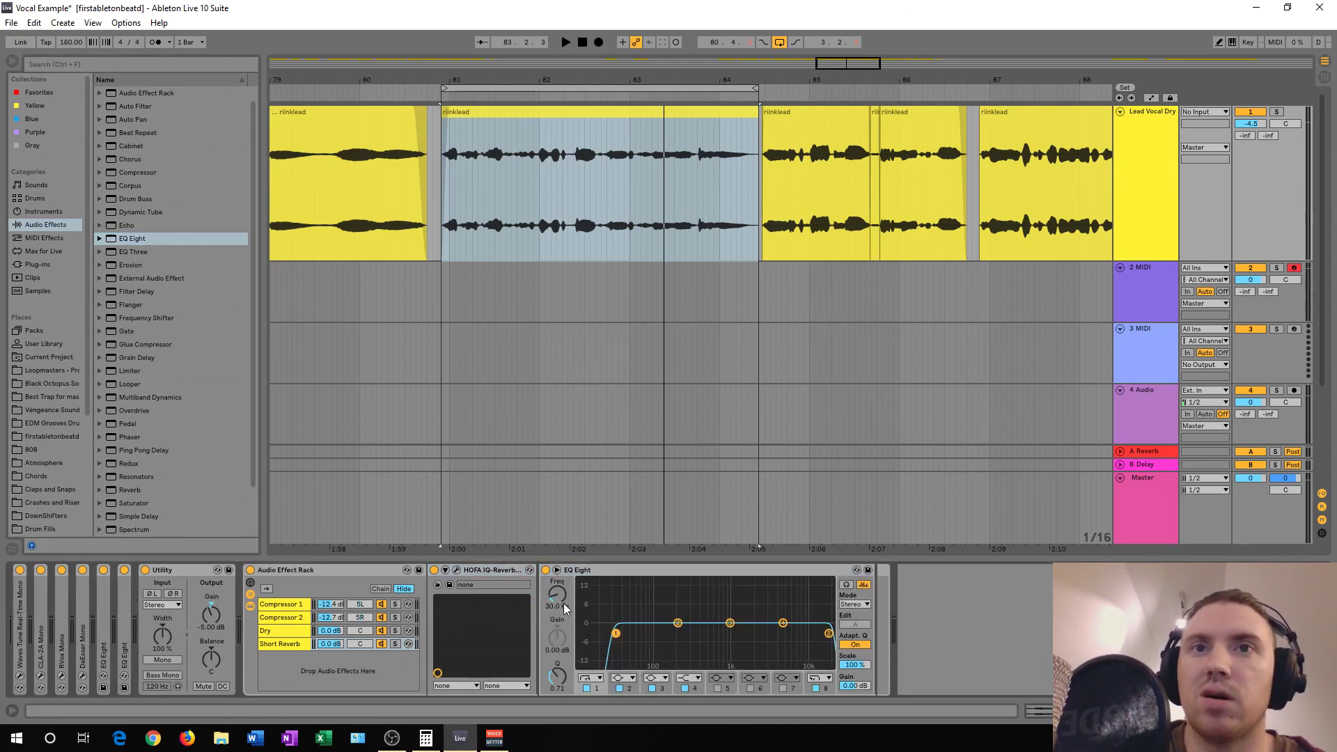
- Raise the low-cut frequency of the reverb's EQ Eight to 199 Hz while playing the vocal
key("space")
left_click_drag(563, 604, 562, 574)
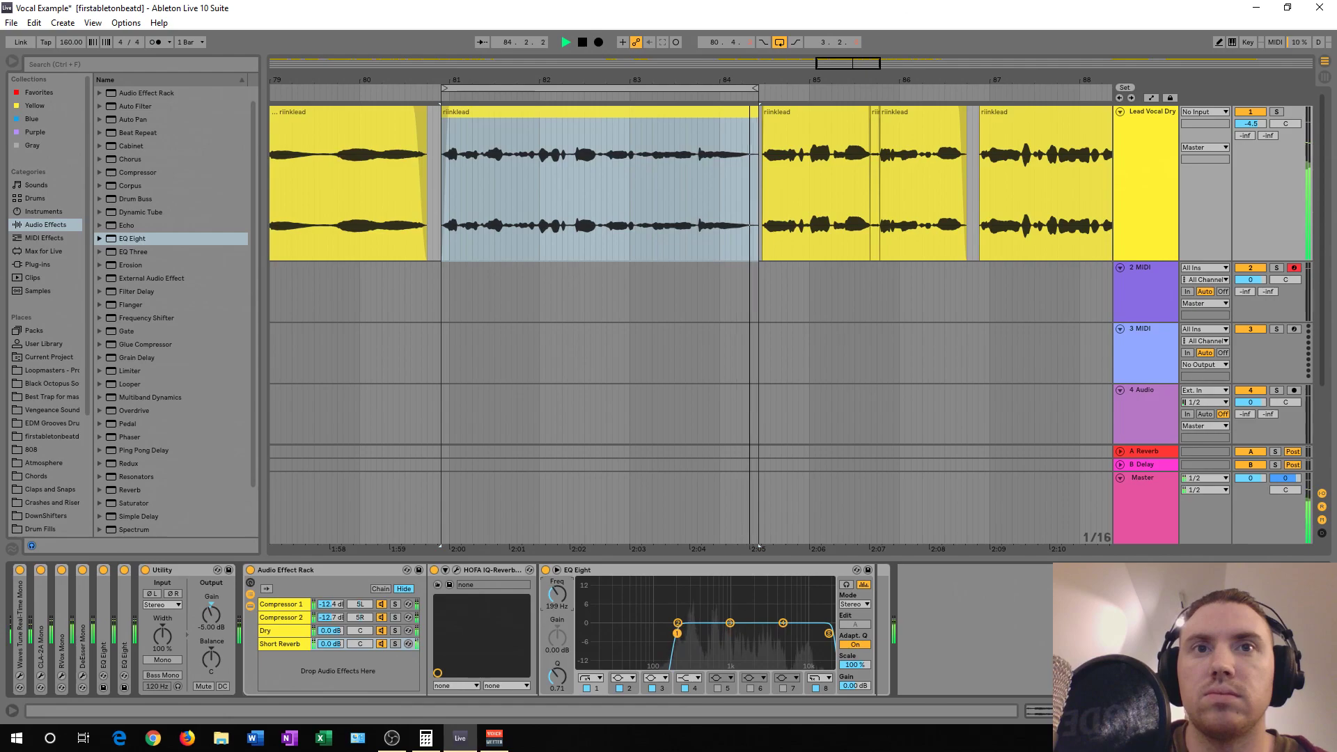
key("space")
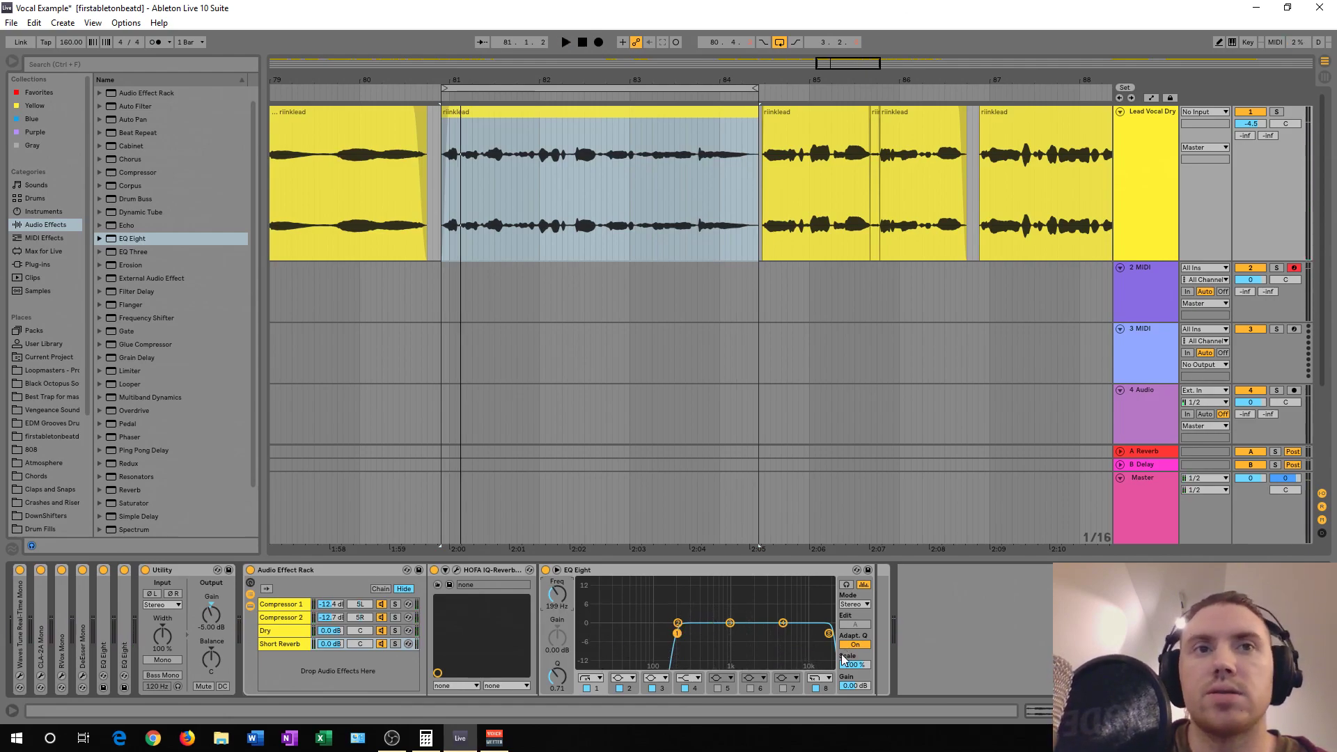
- Lower the high-cut frequency of the reverb's EQ Eight and dip band 3 by 3.20 dB at 1.18 kHz
left_click(829, 634)
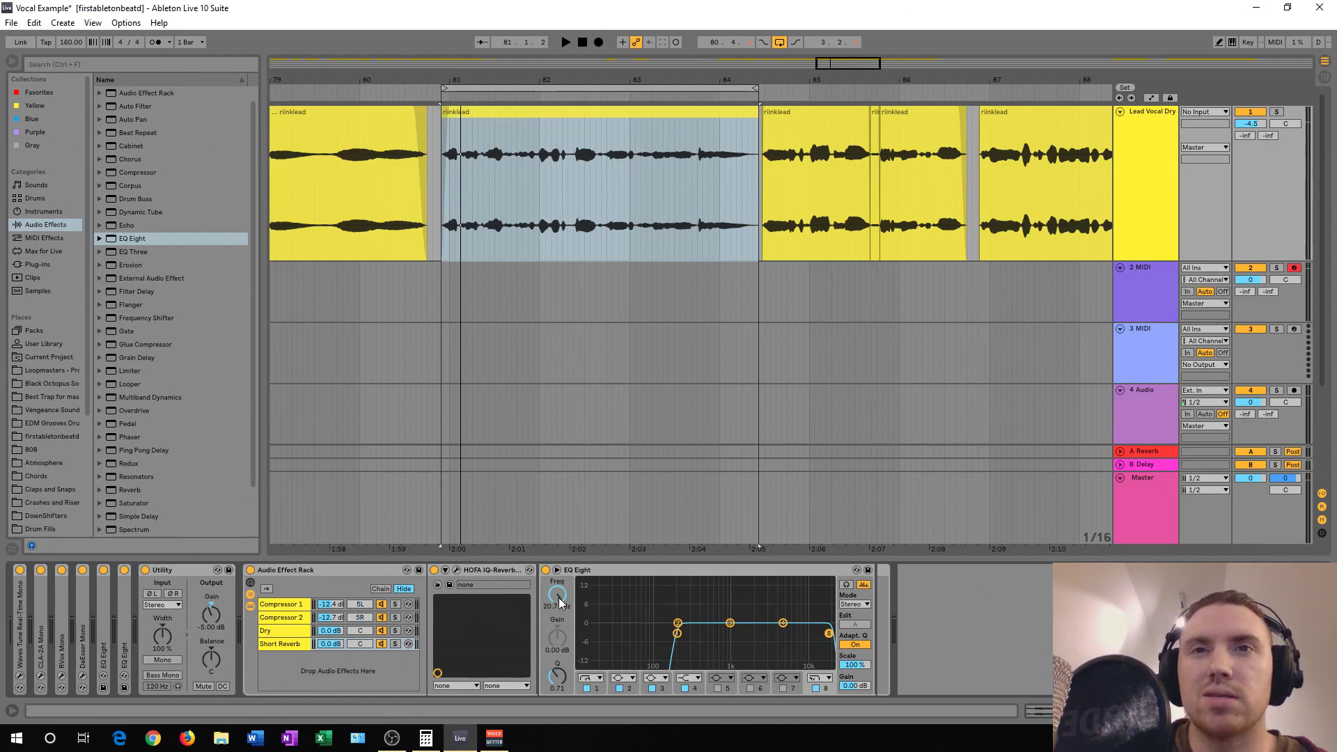
key("space")
left_click_drag(559, 603, 560, 616)
key("space")
left_click_drag(730, 624, 735, 632)
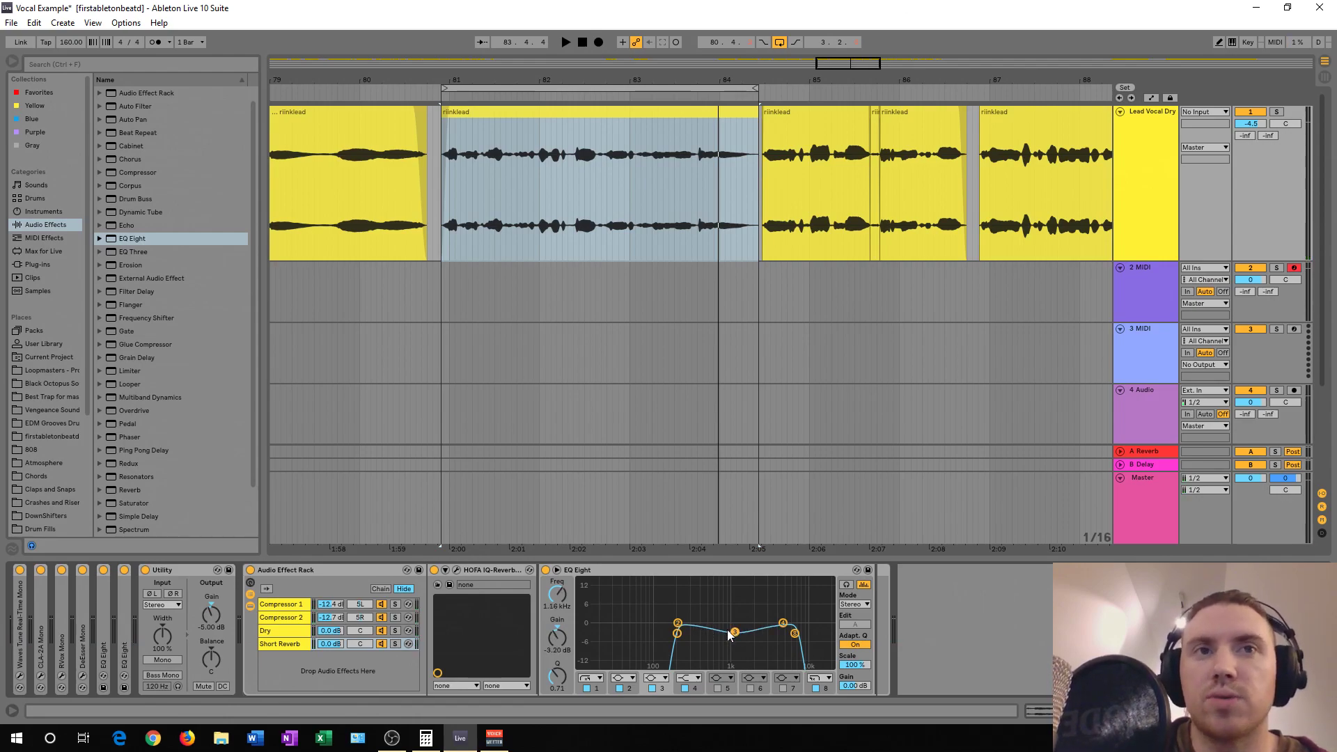
- Compare the vocal with the reverb's EQ Eight bypassed and active
key("space")
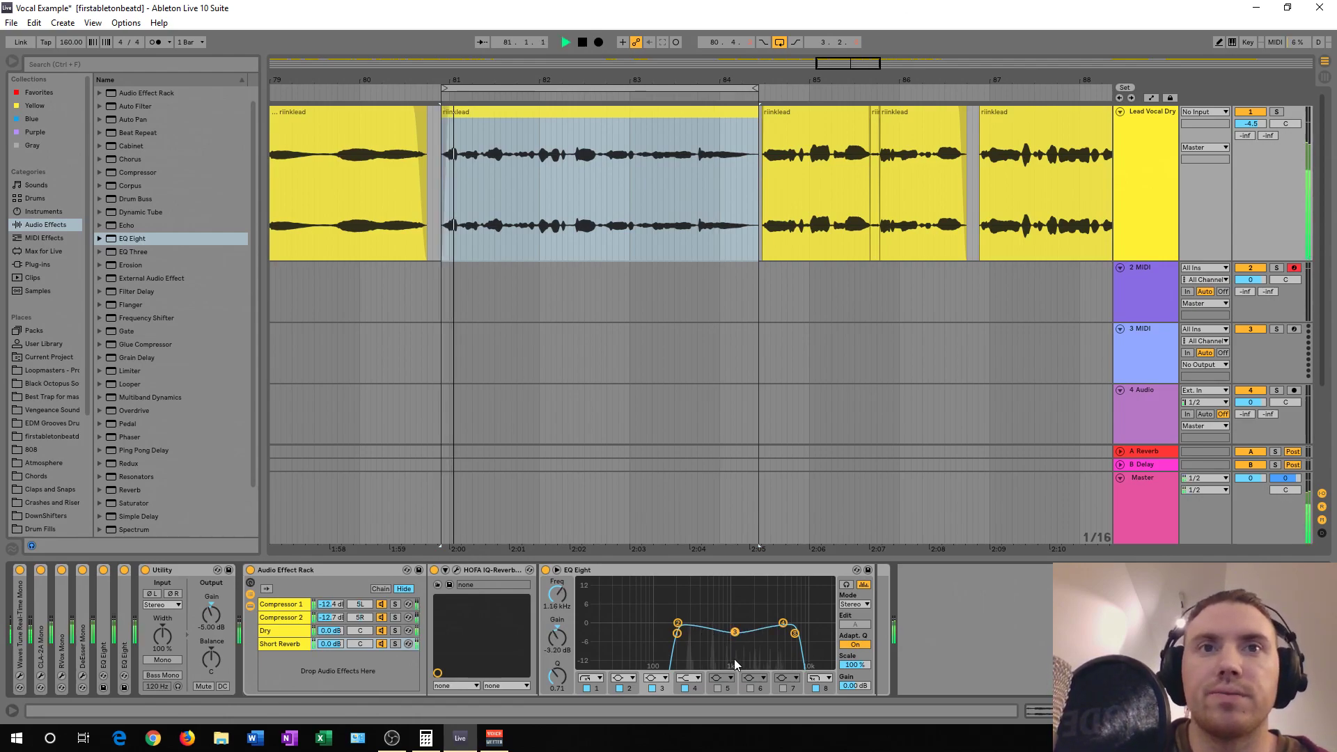
left_click(546, 571)
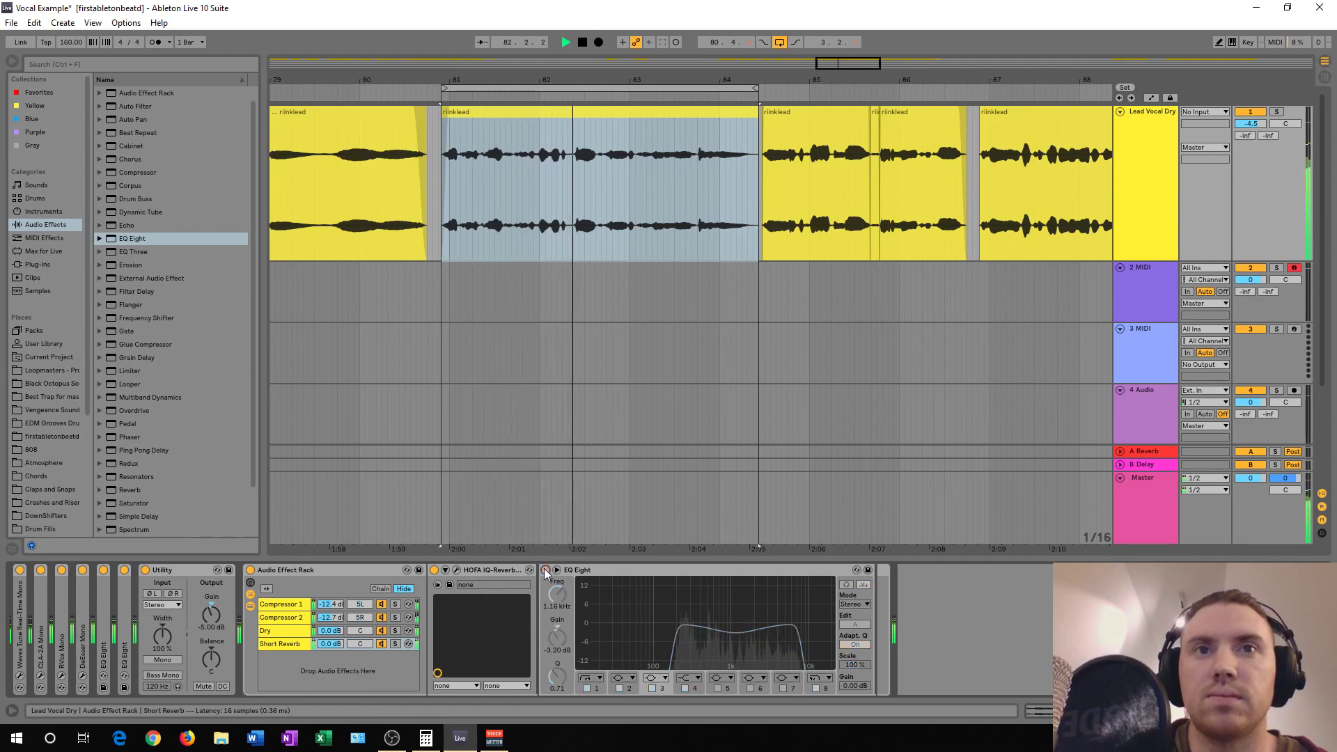
left_click(546, 571)
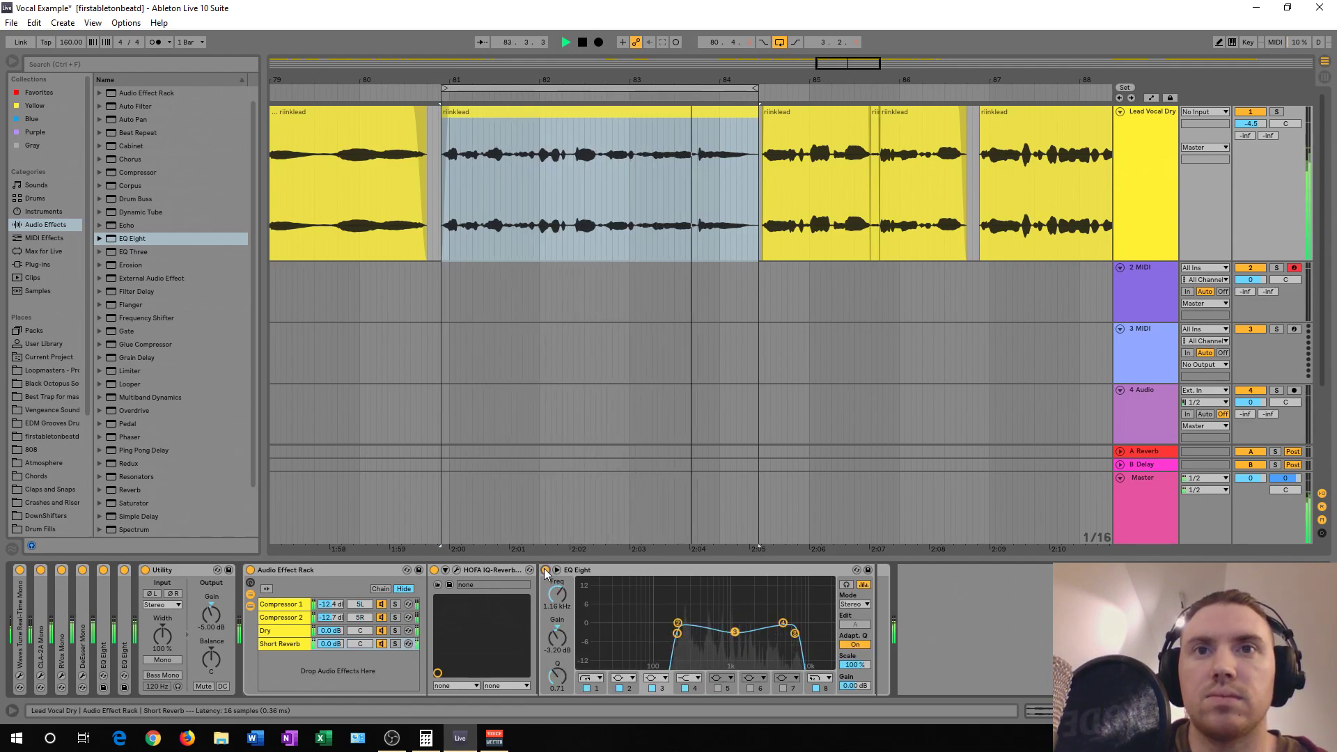
key("space")
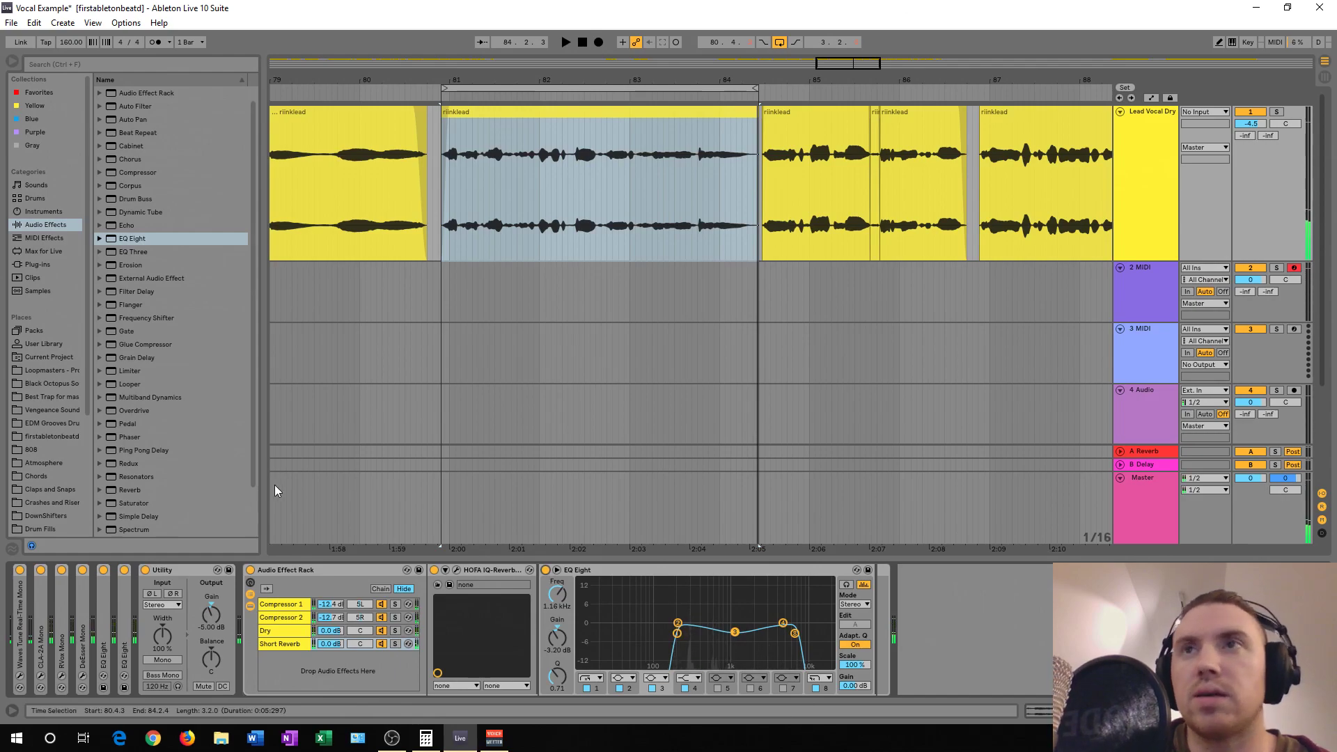
- Add a Compressor after the EQ Eight on the Short Reverb chain and expand its sidechain settings
scroll(177, 265, "up", 1)
left_click(123, 185)
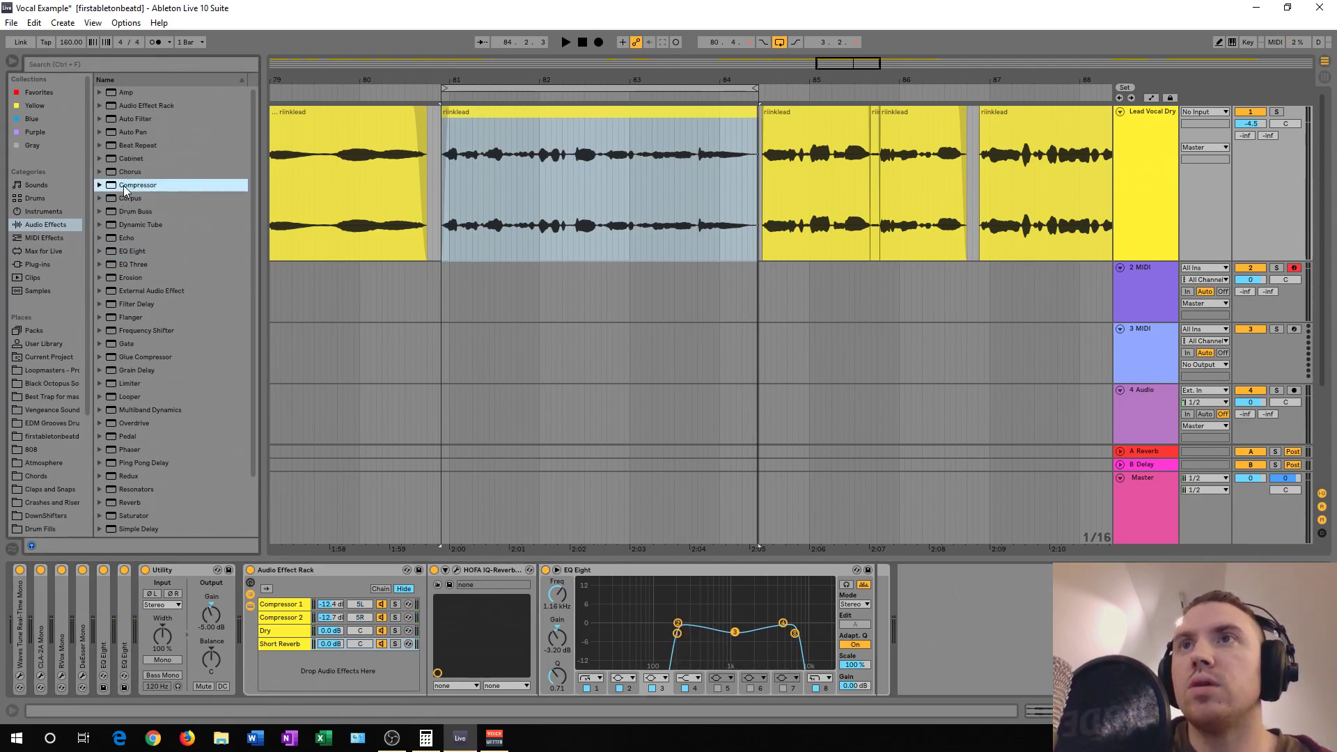
left_click_drag(879, 596, 872, 597)
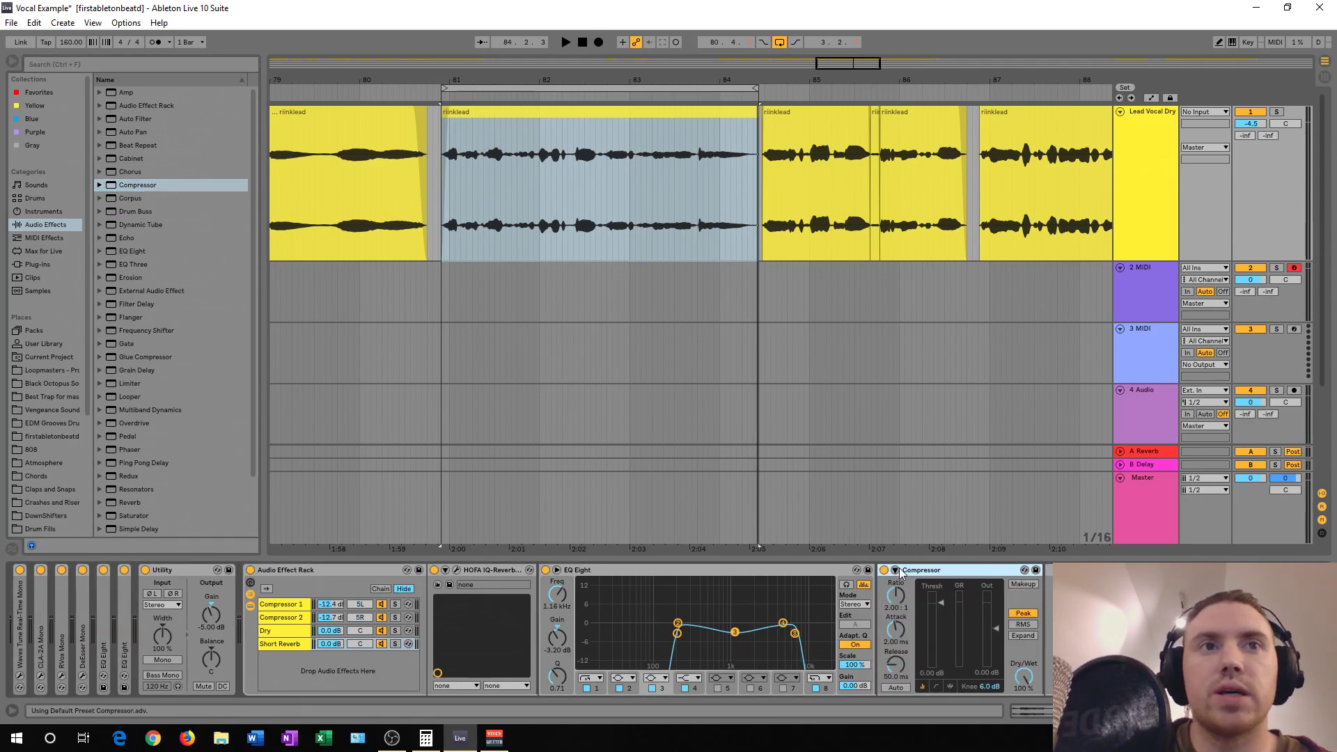
left_click(896, 571)
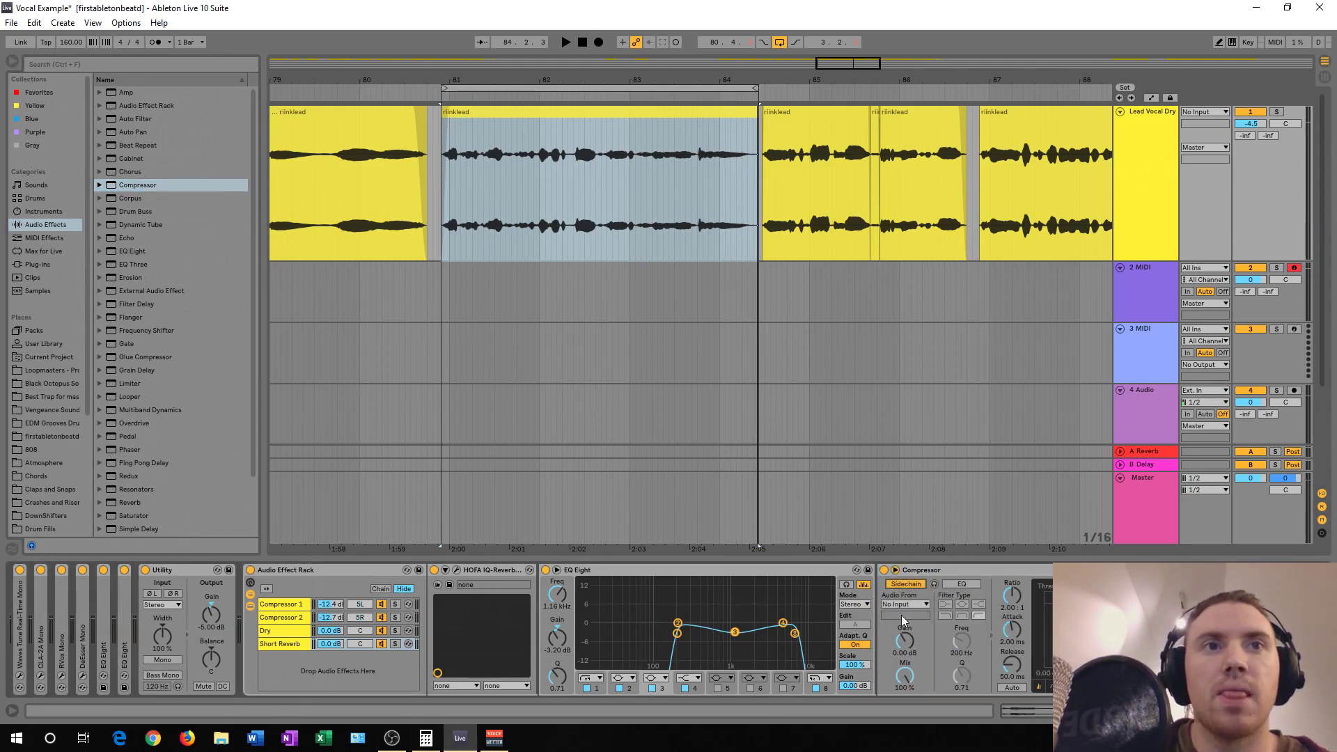
- Set the Compressor's sidechain source to Lead Vocal Dry, tapped from the rack's Dry chain Post FX
left_click(278, 630)
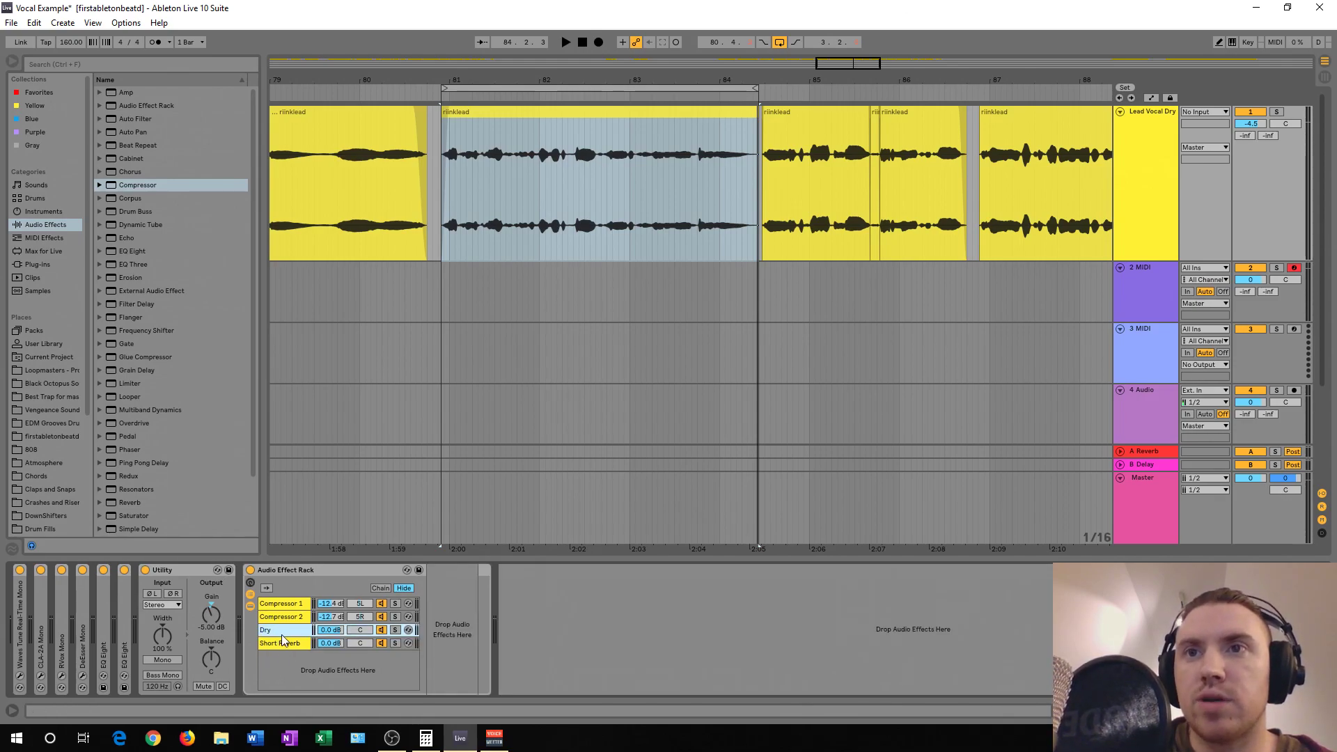
left_click(280, 644)
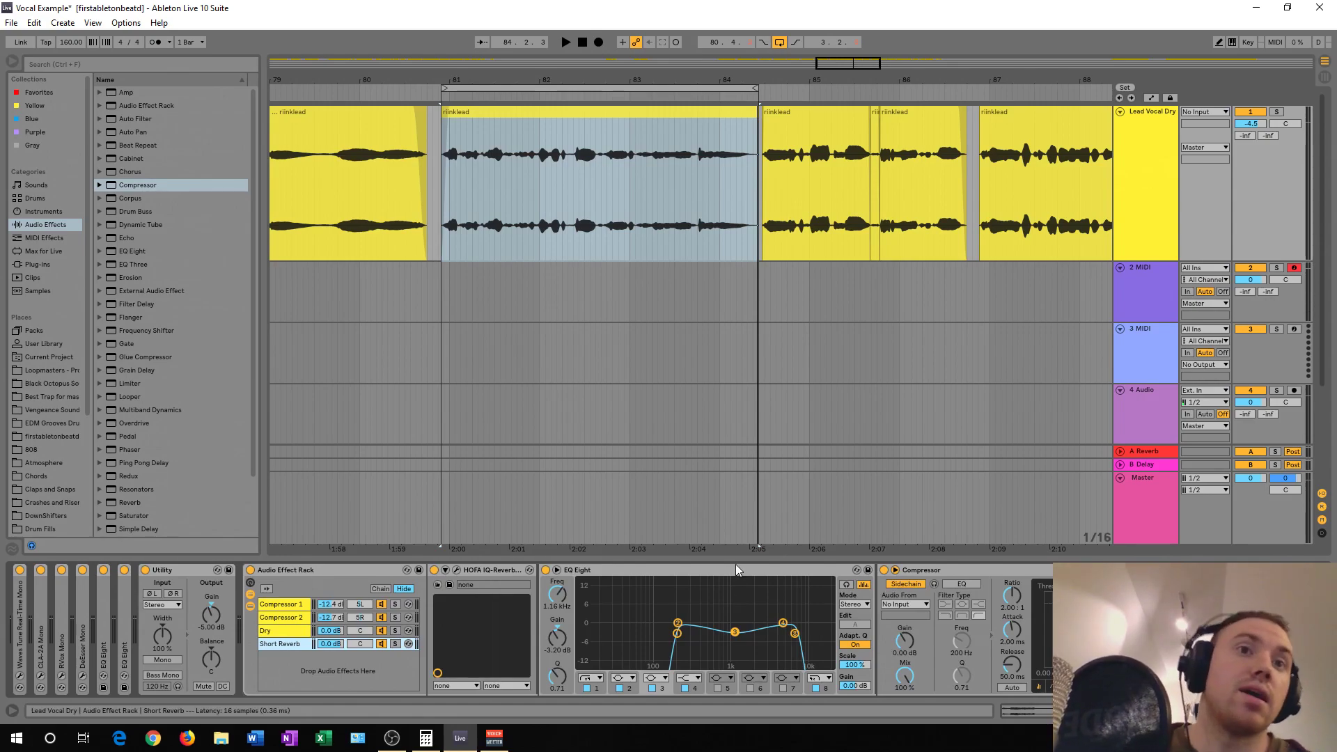
left_click(893, 605)
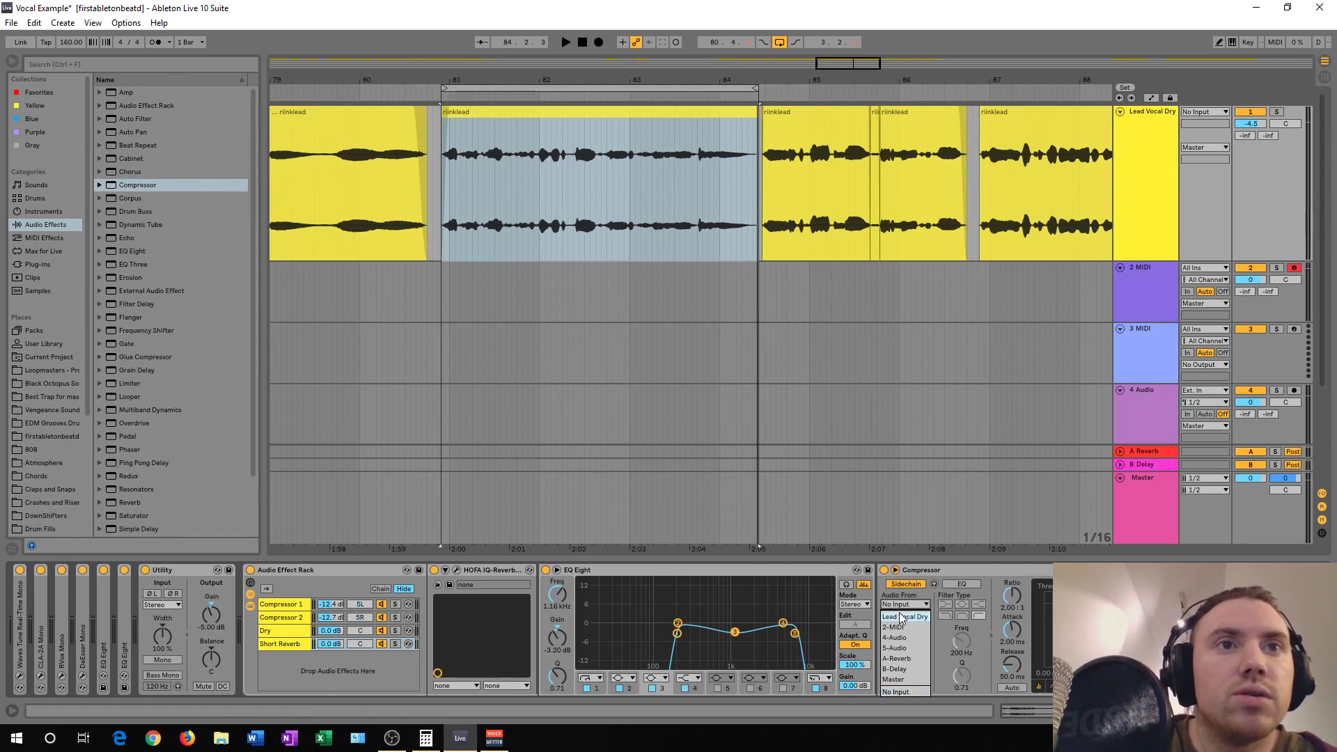
left_click(901, 618)
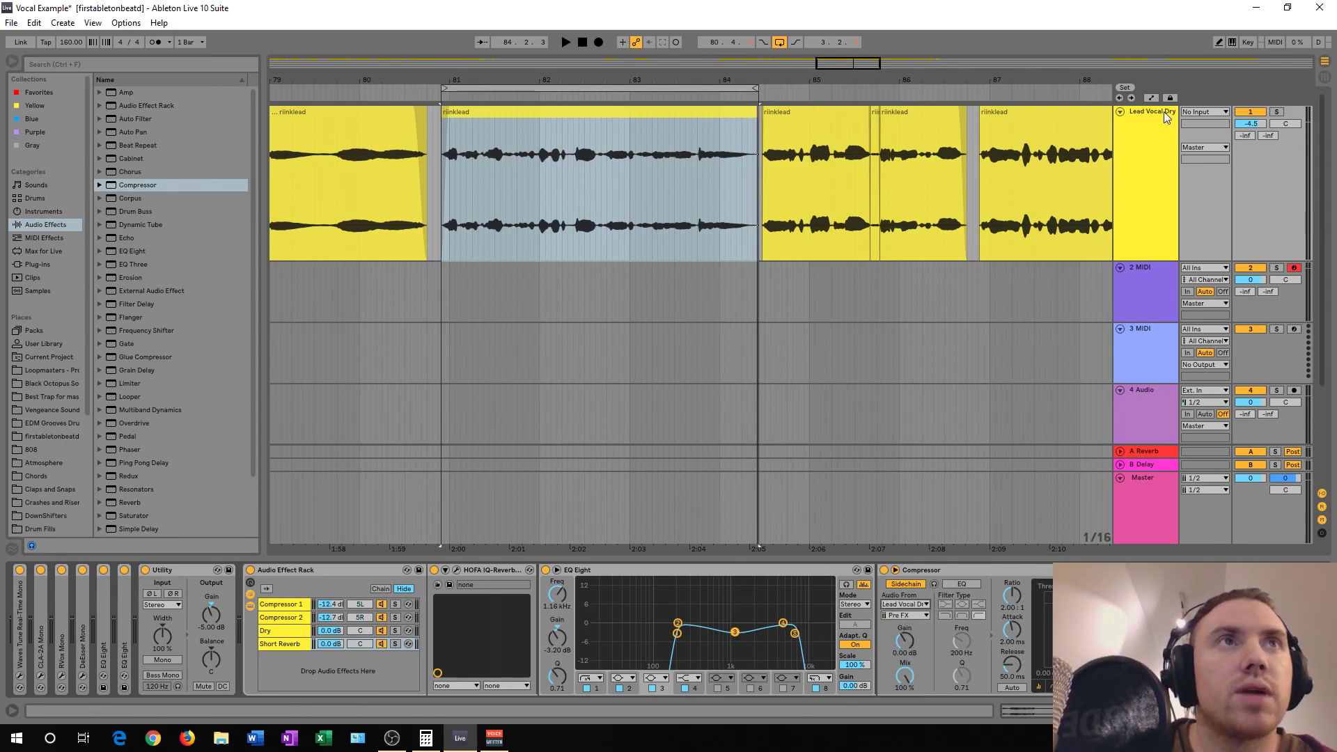
left_click(903, 616)
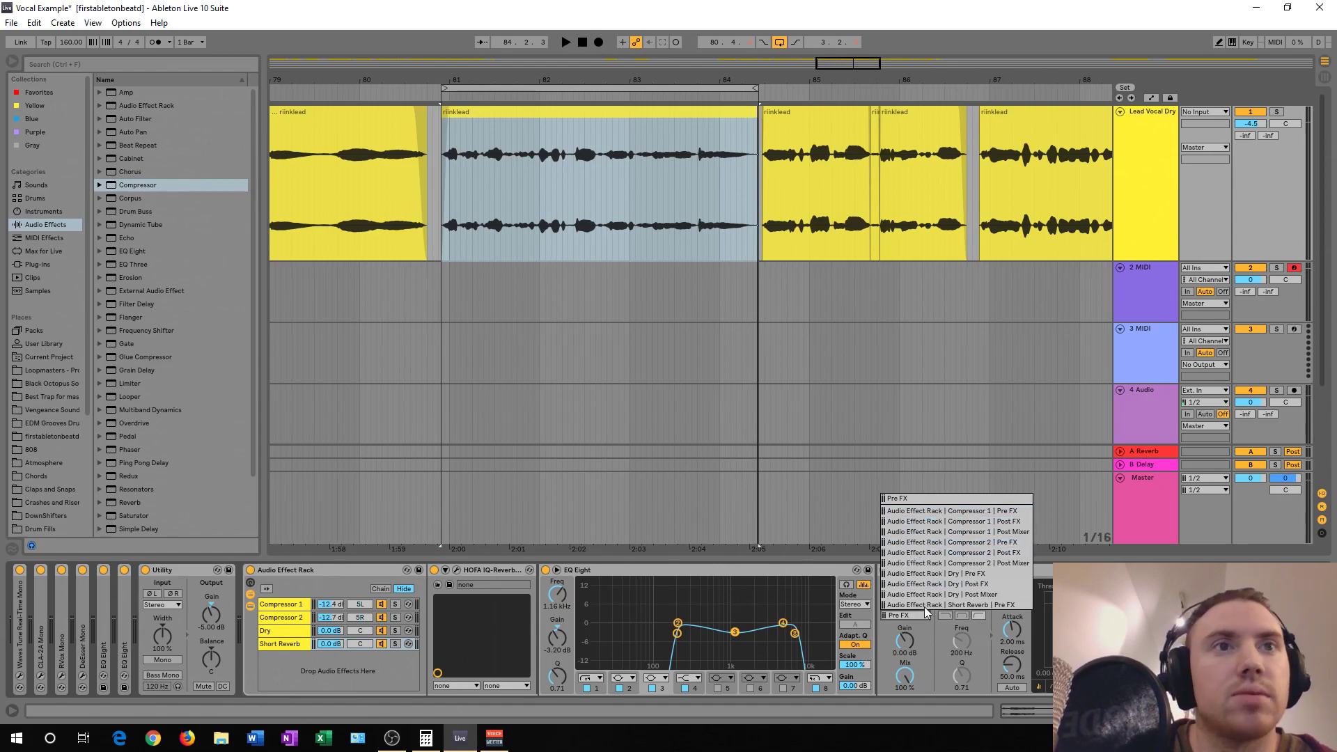
left_click(939, 583)
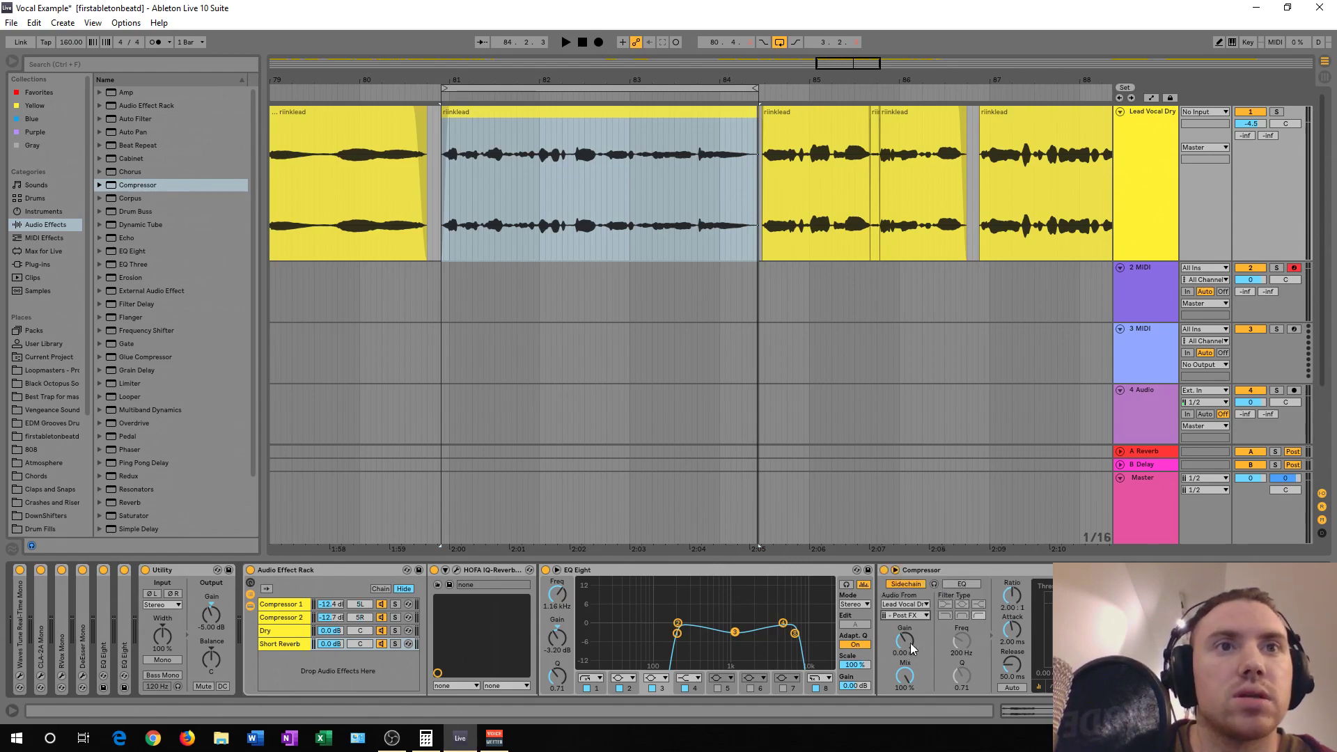
- Play the vocal and set the sidechained Compressor's attack to 0.01 ms and release to 22.2 ms
key("space")
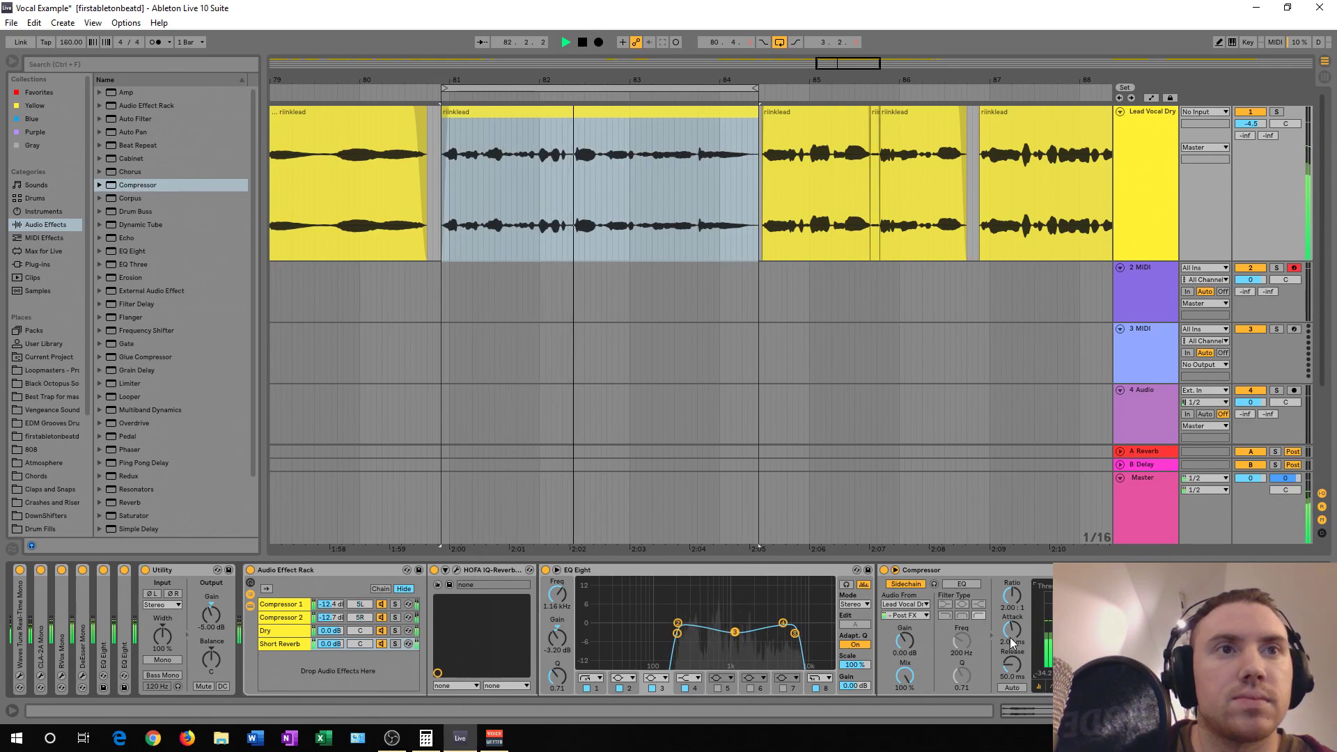
key("space")
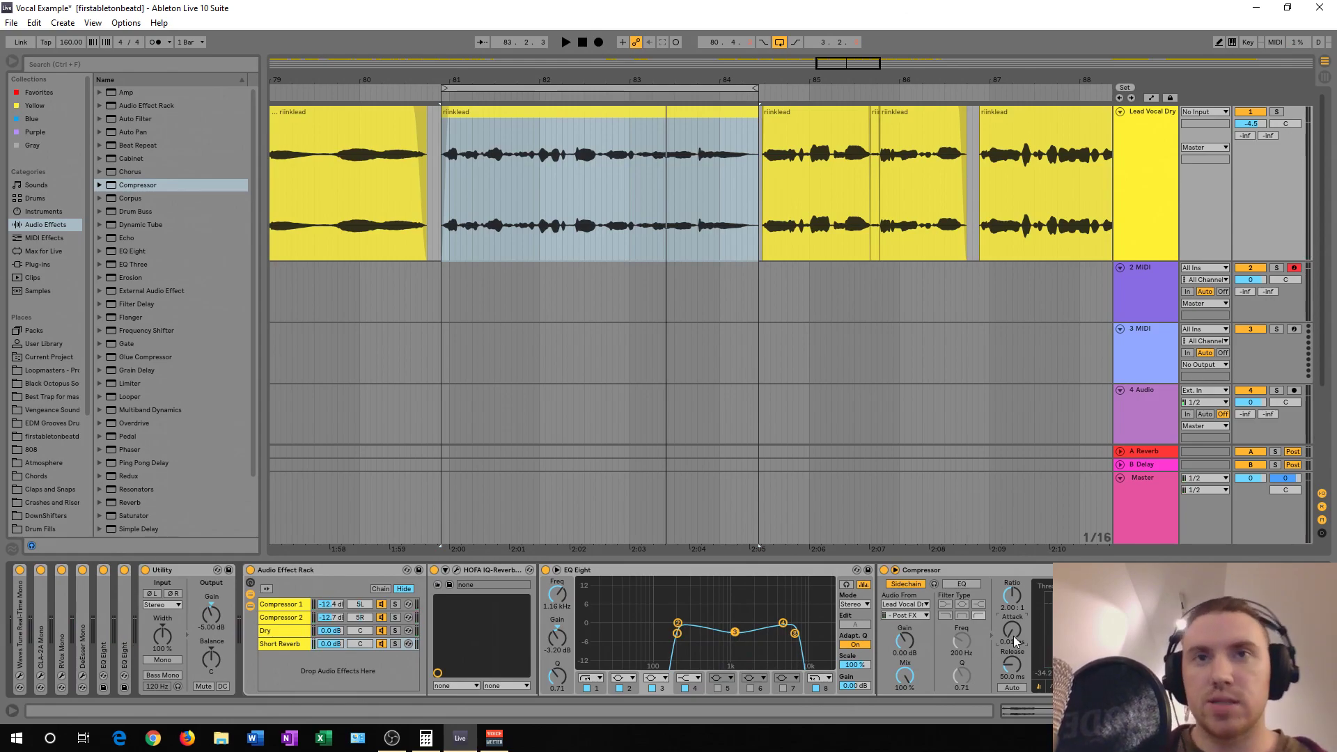
left_click_drag(1013, 664, 1018, 679)
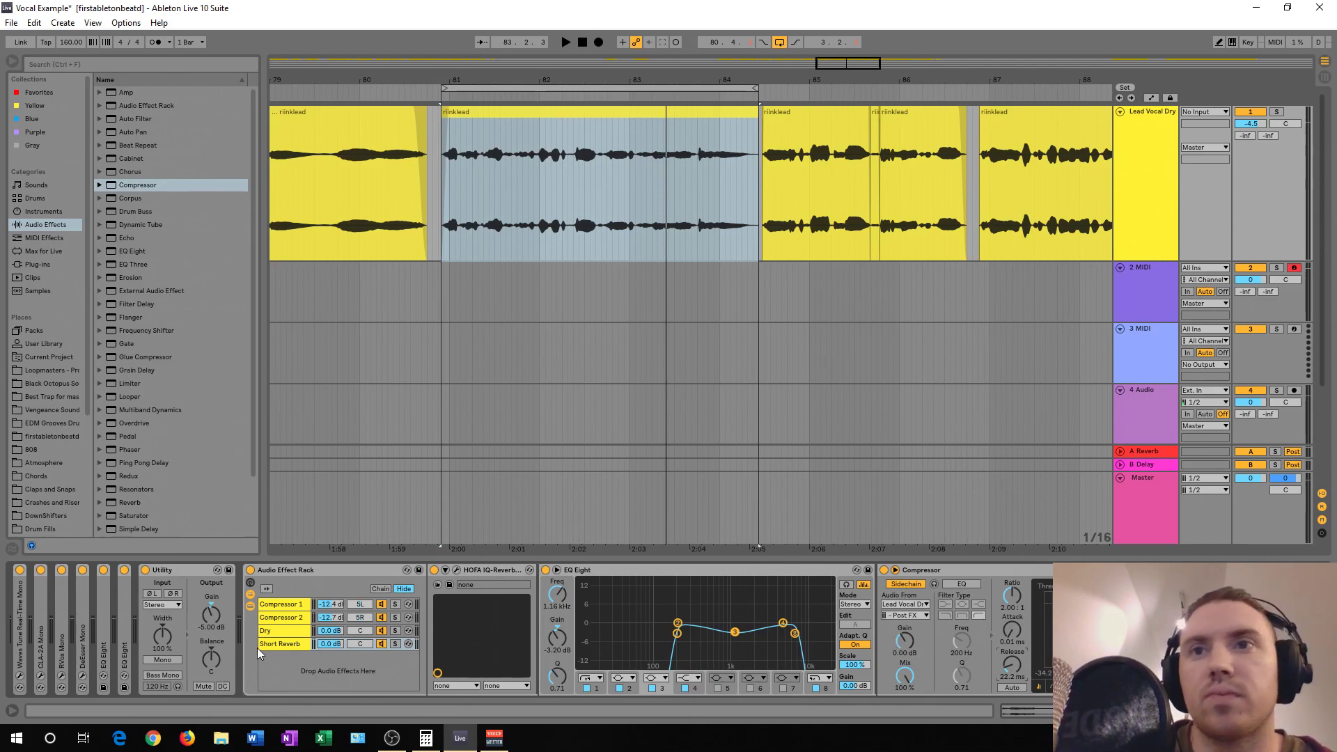
- Solo the Short Reverb chain and listen to the ducked reverb on its own
left_click(281, 634)
left_click(283, 642)
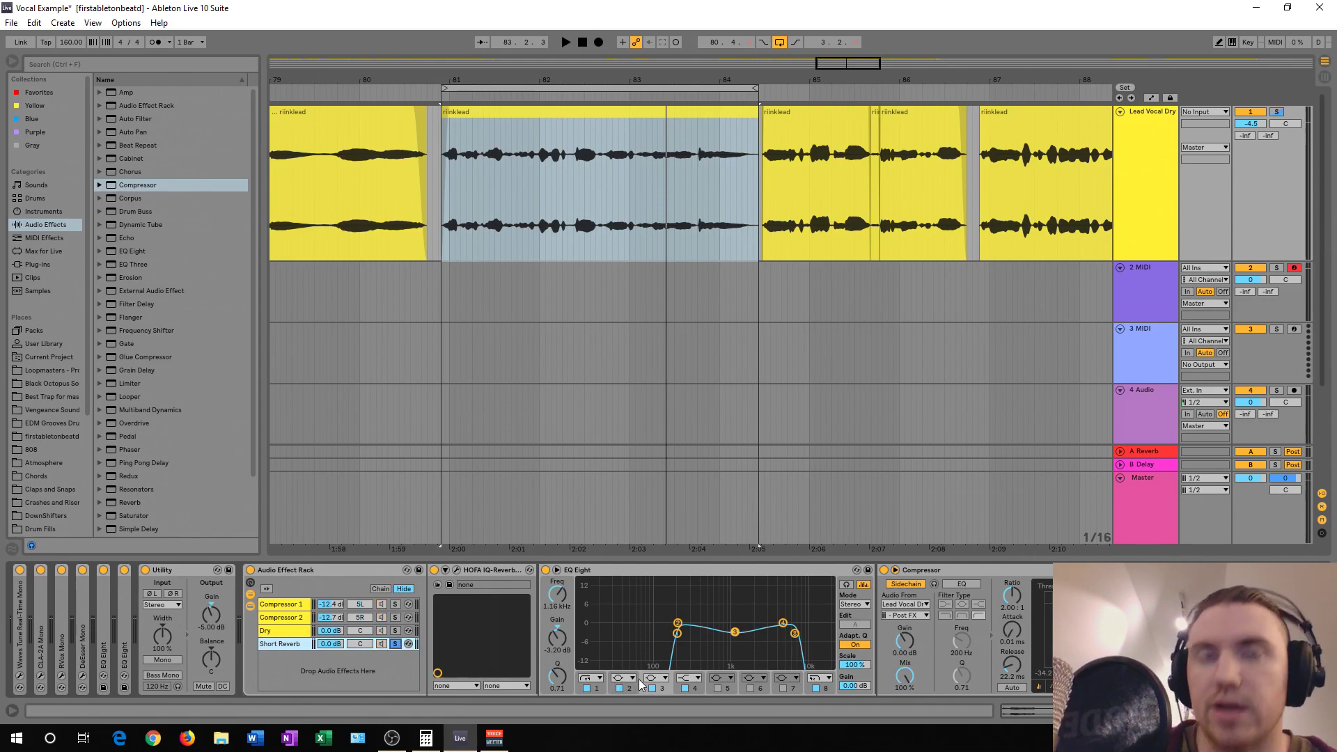
key("space")
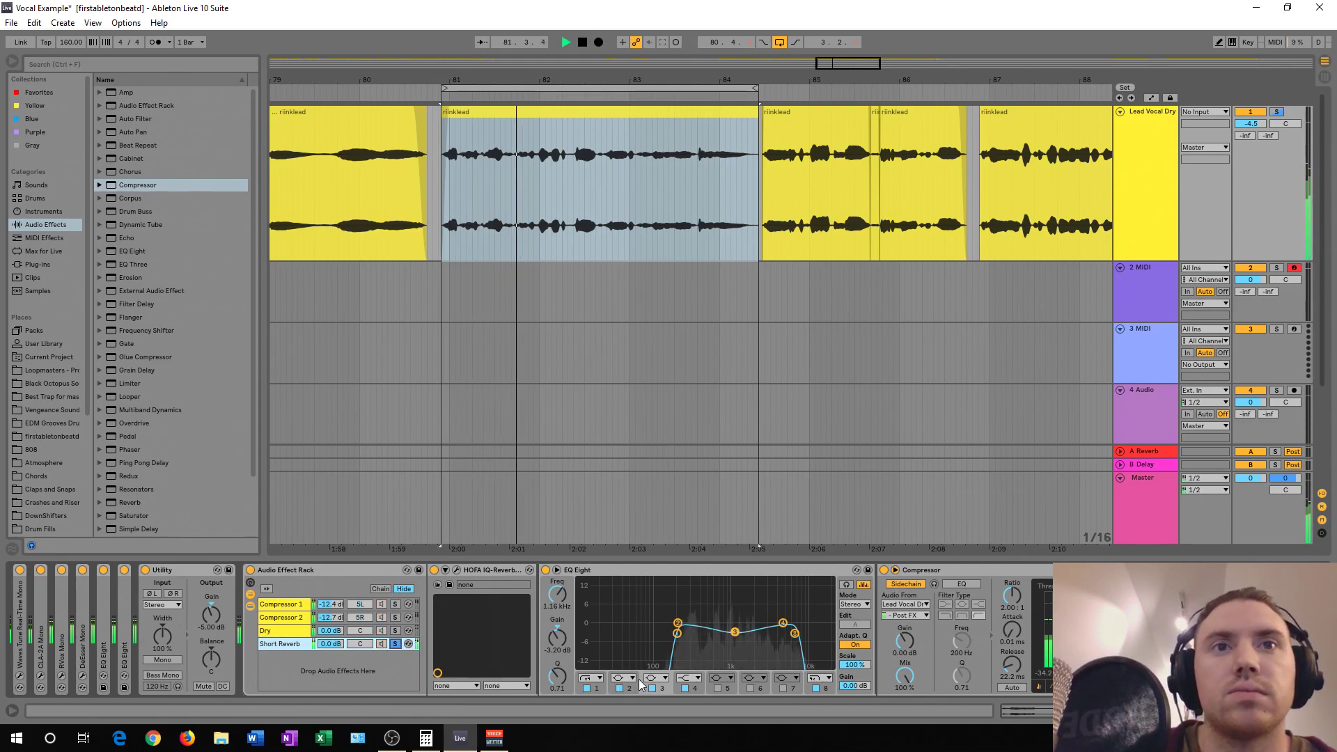
key("space")
- Enable the Compressor's sidechain EQ, set its filter frequency to 947 Hz and play the soloed reverb
left_click(964, 583)
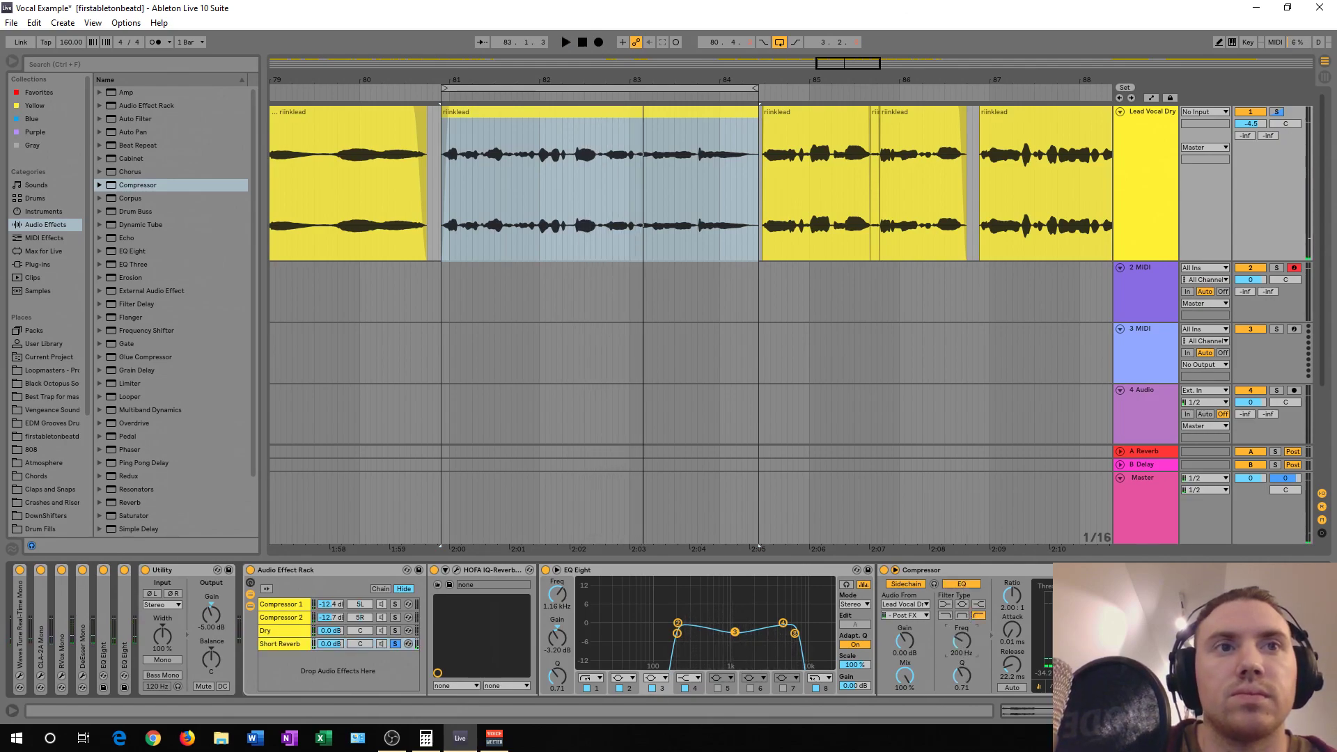
left_click(1061, 687)
left_click_drag(966, 640, 966, 605)
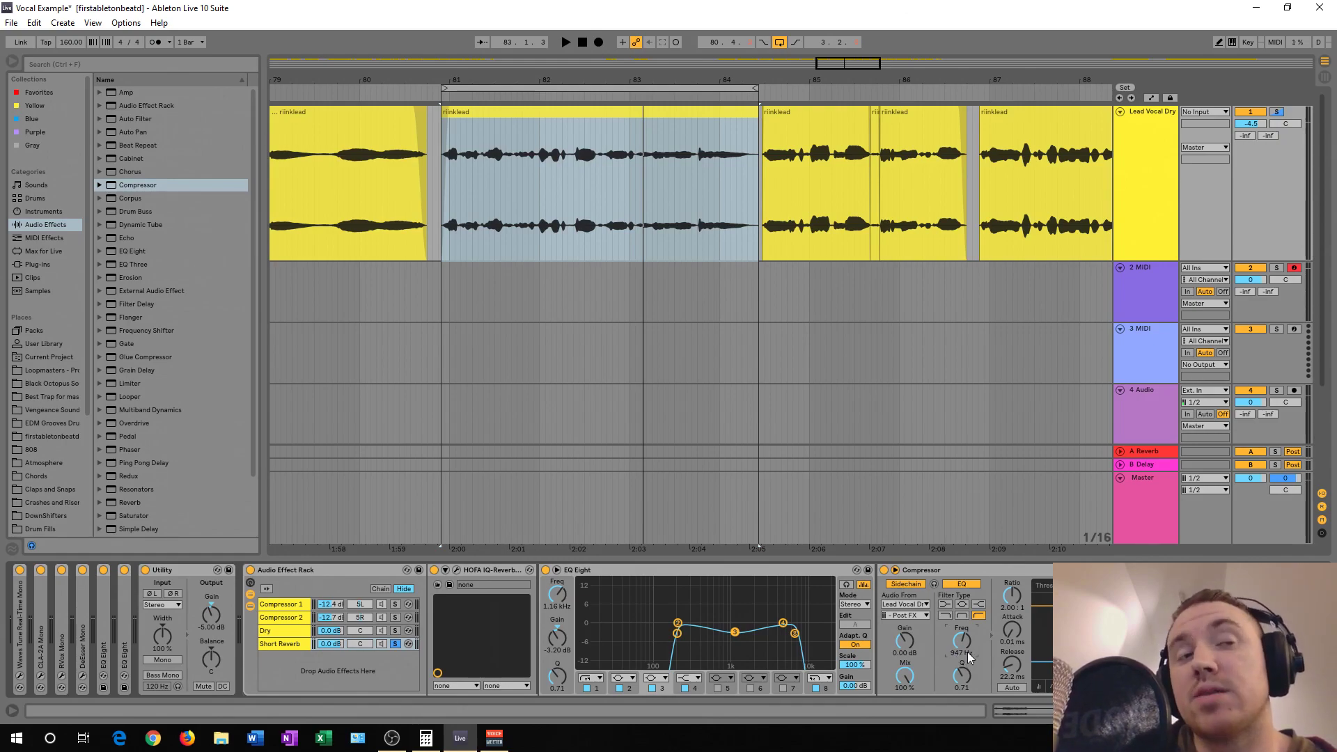
key("space")
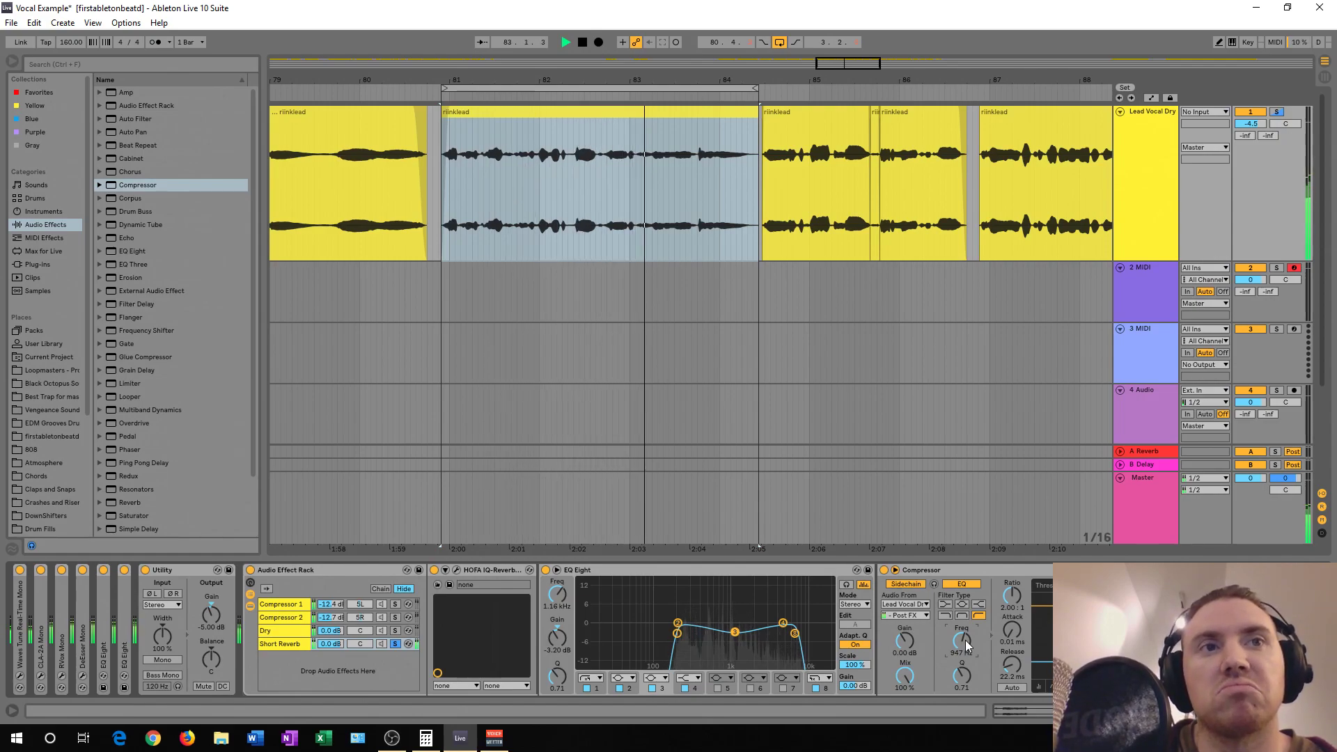
key("space")
- Check the Compressor's gain reduction while playing the soloed reverb, and unsolo the Short Reverb chain
left_click(960, 575)
double_click(960, 575)
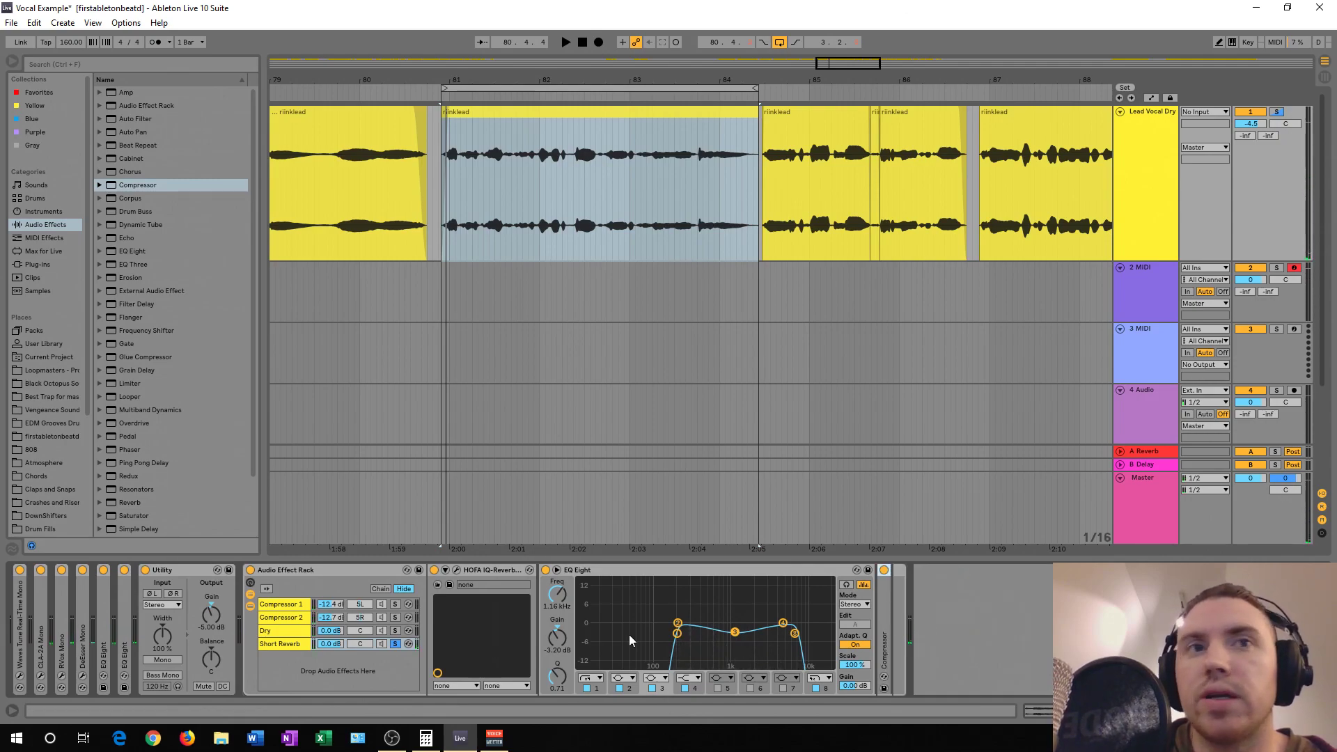
key("space")
double_click(885, 630)
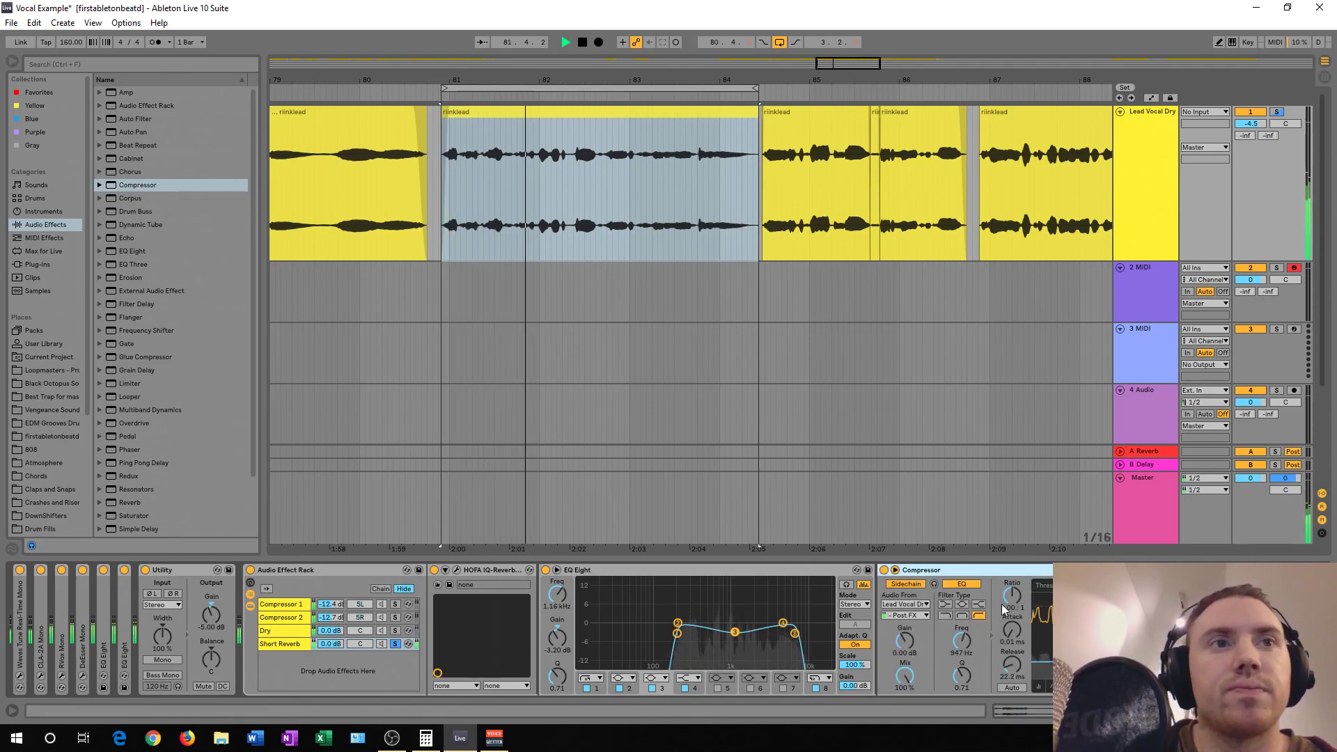
left_click(1042, 688)
key("space")
left_click(395, 644)
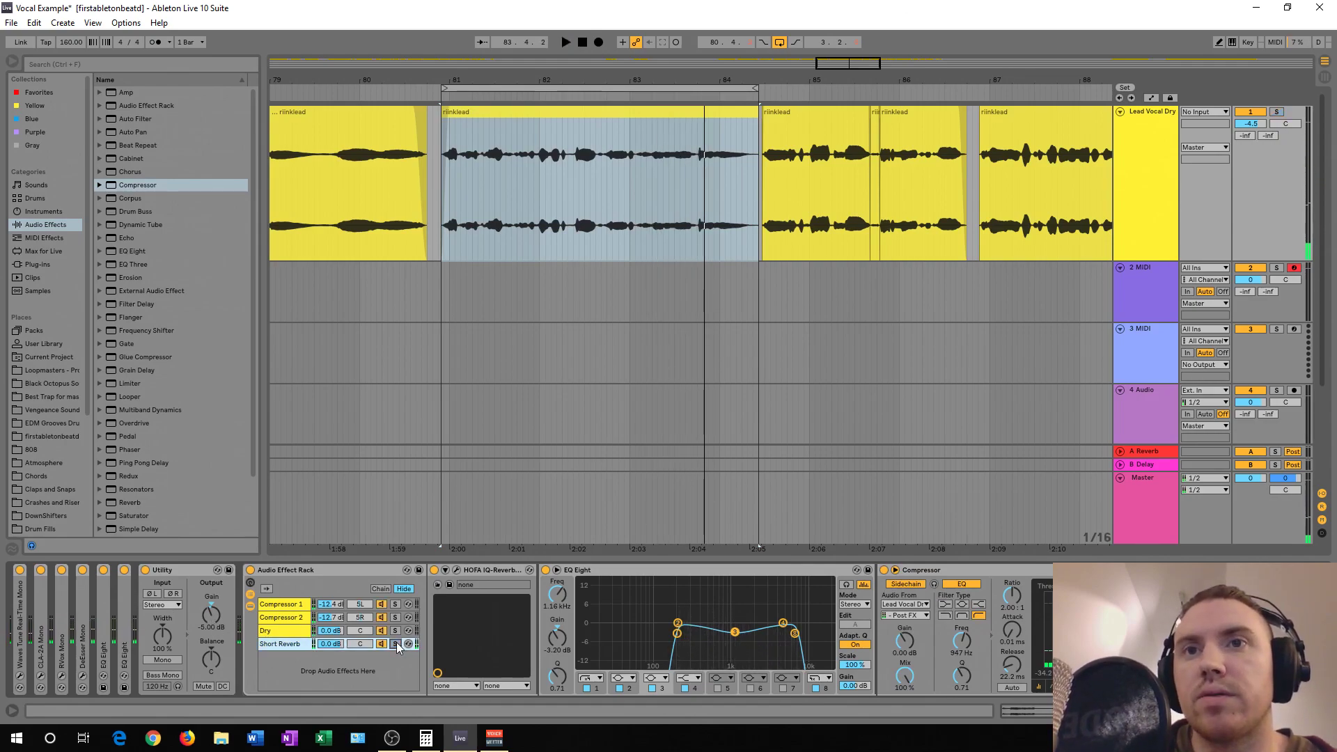
- Duplicate the Short Reverb chain in the Audio Effect Rack
right_click(279, 642)
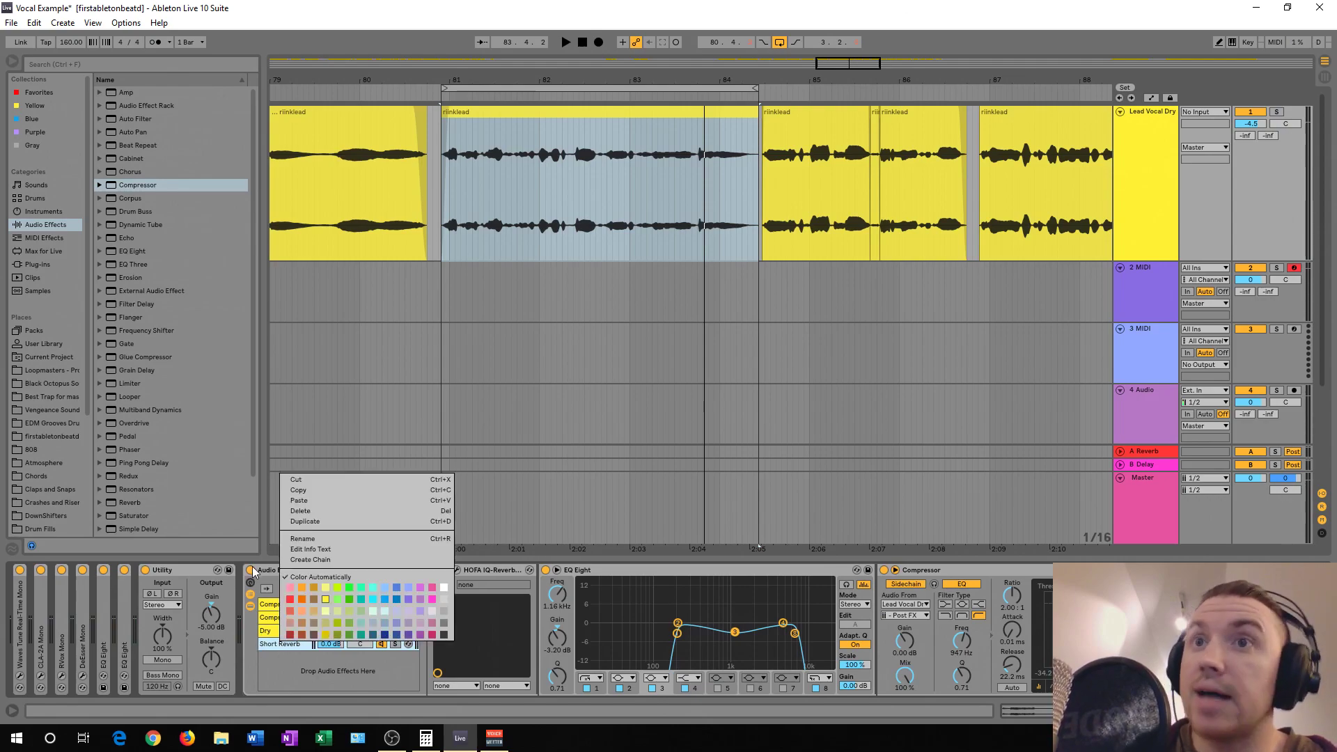
left_click(324, 521)
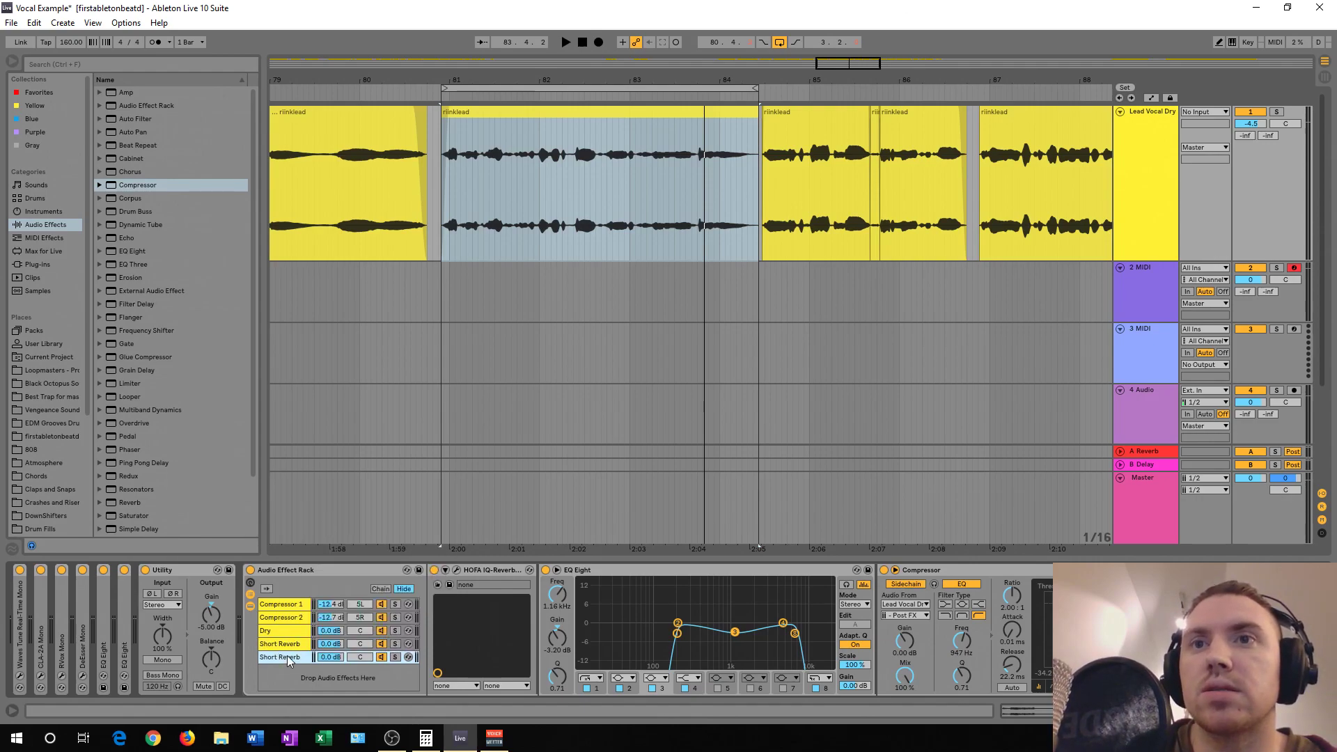
- Delete the duplicated Short Reverb chain and create a new empty chain in the Audio Effect Rack
key("Delete")
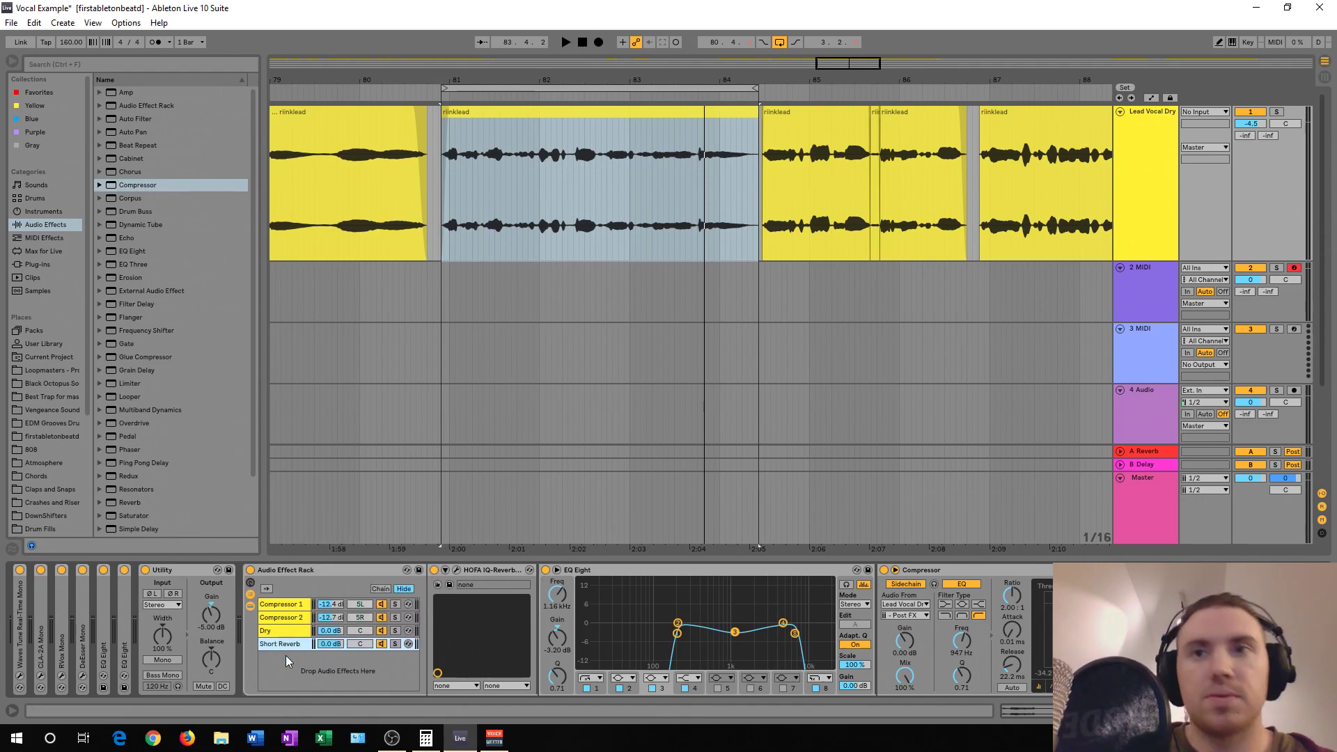
right_click(290, 662)
left_click(320, 687)
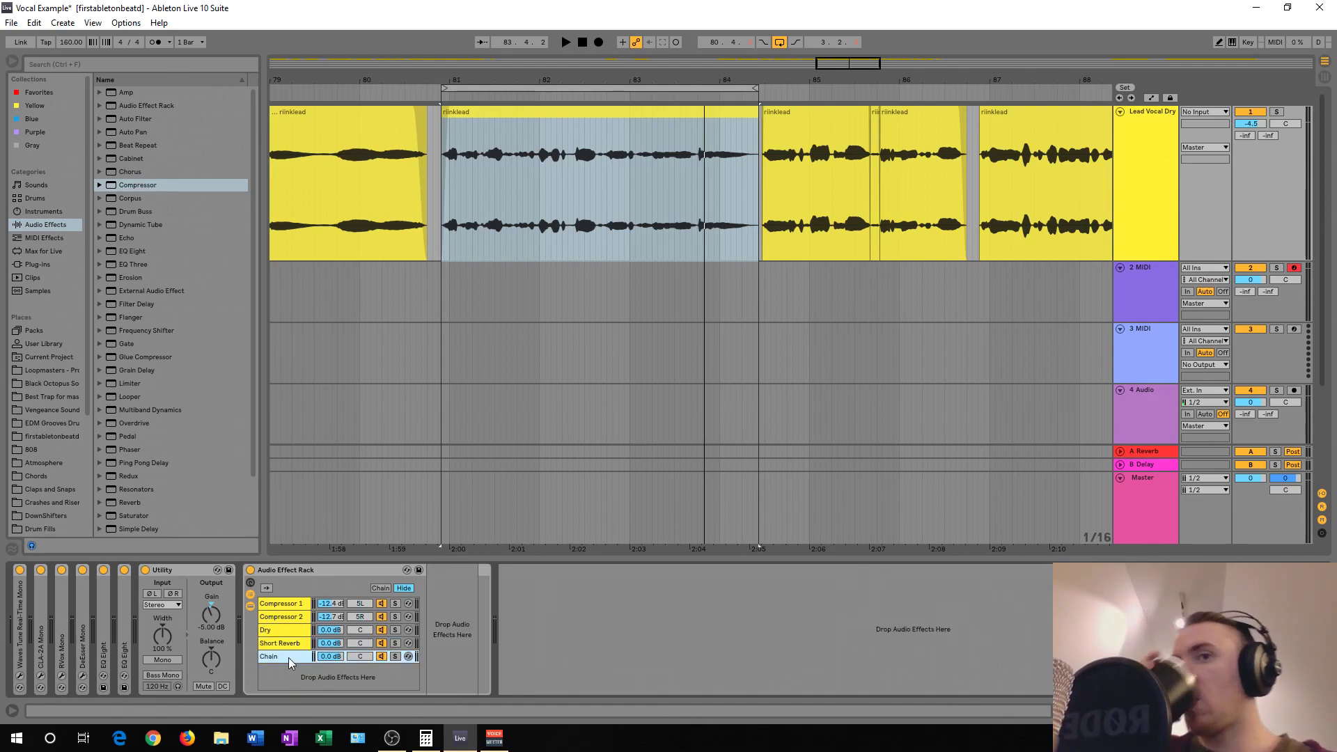
- Rename the new empty chain as 1/8 Delay
right_click(287, 658)
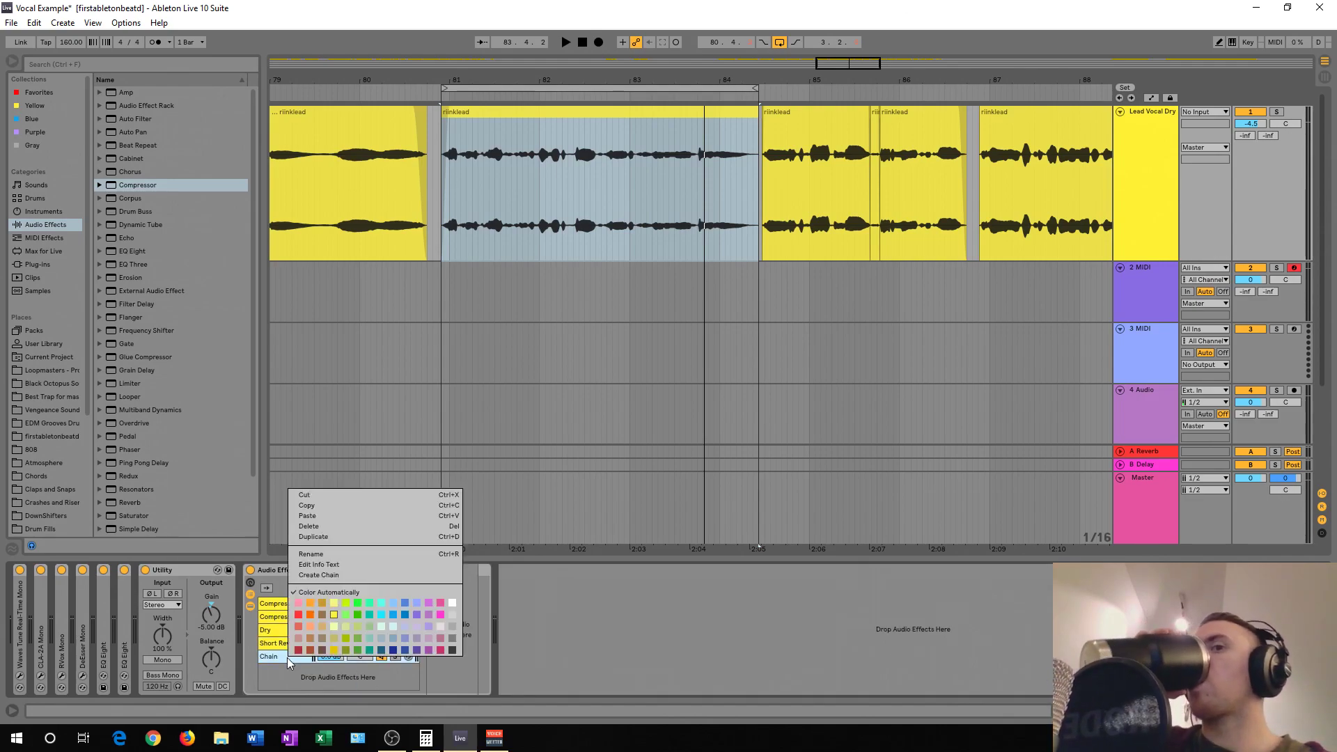
left_click(306, 555)
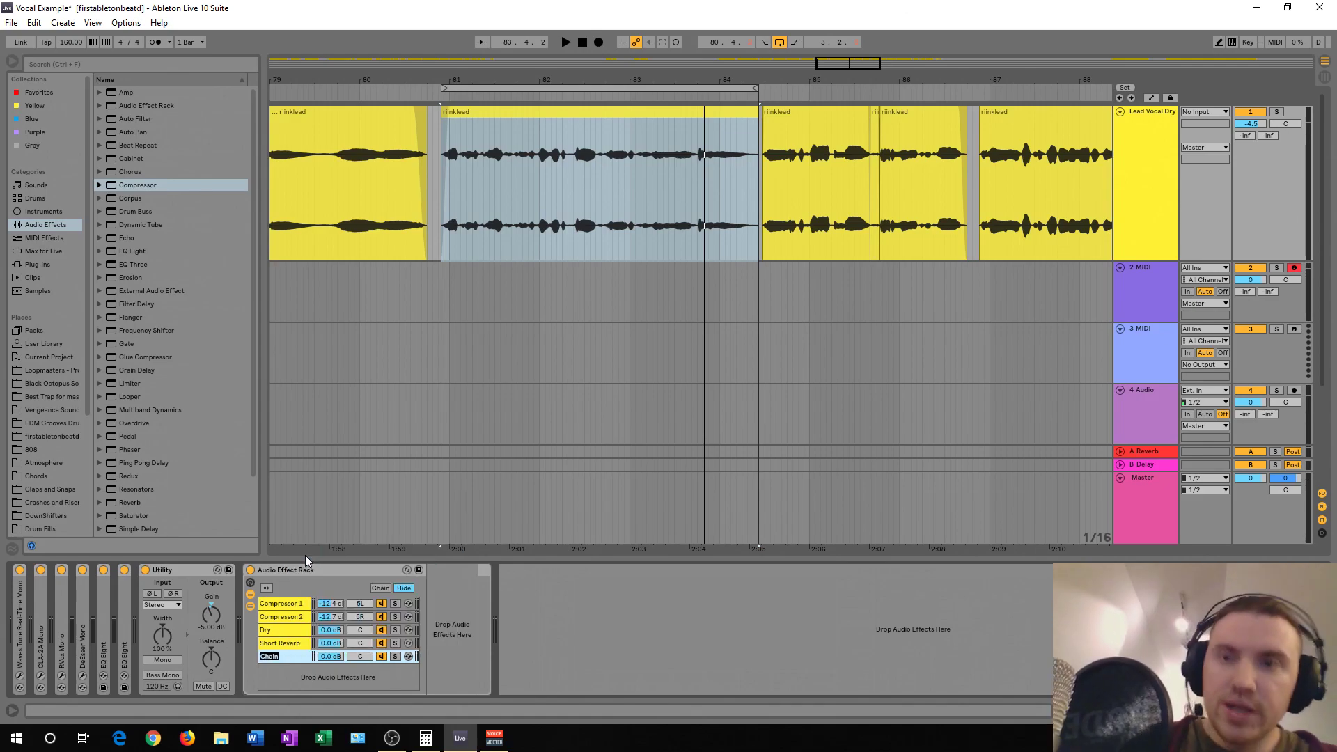
type("1/8 Delay")
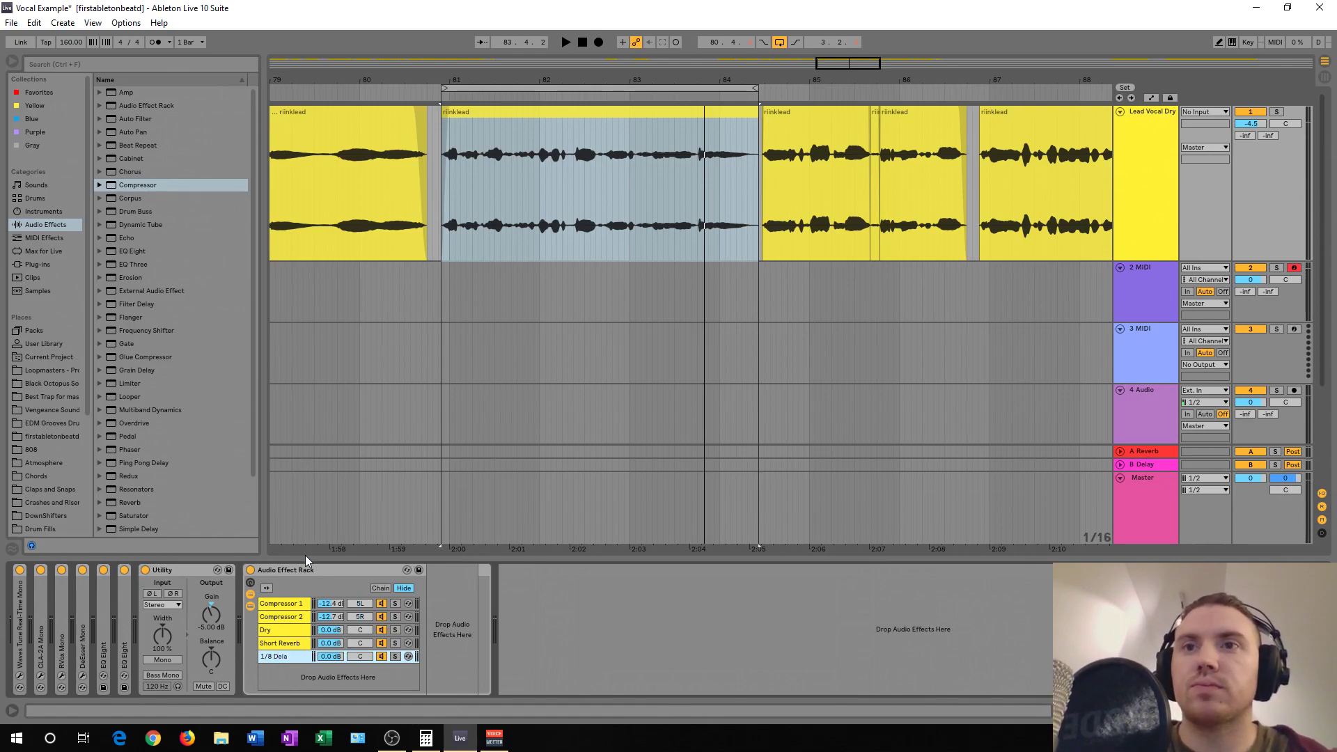
key("Return")
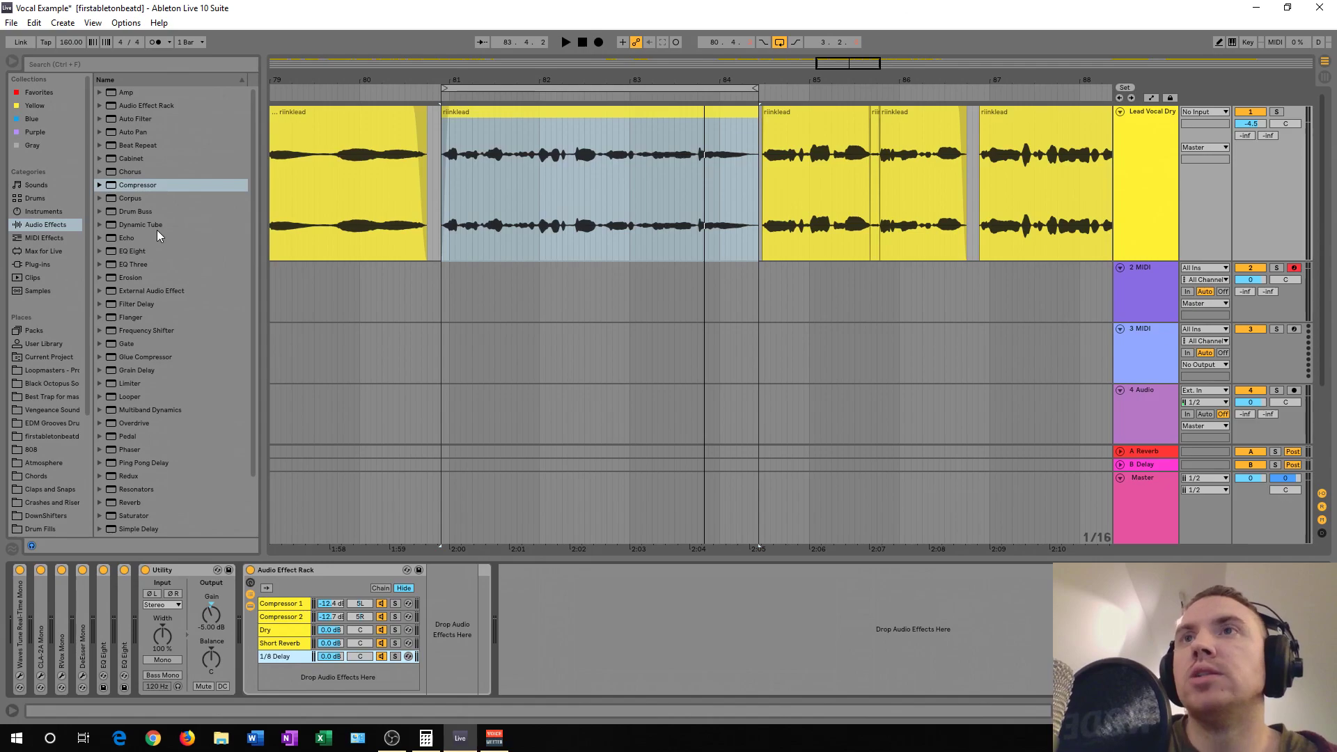
- Load the Replika plug-in onto the 1/8 Delay chain and move its window over the arrangement
scroll(152, 279, "down", 3)
scroll(165, 370, "up", 3)
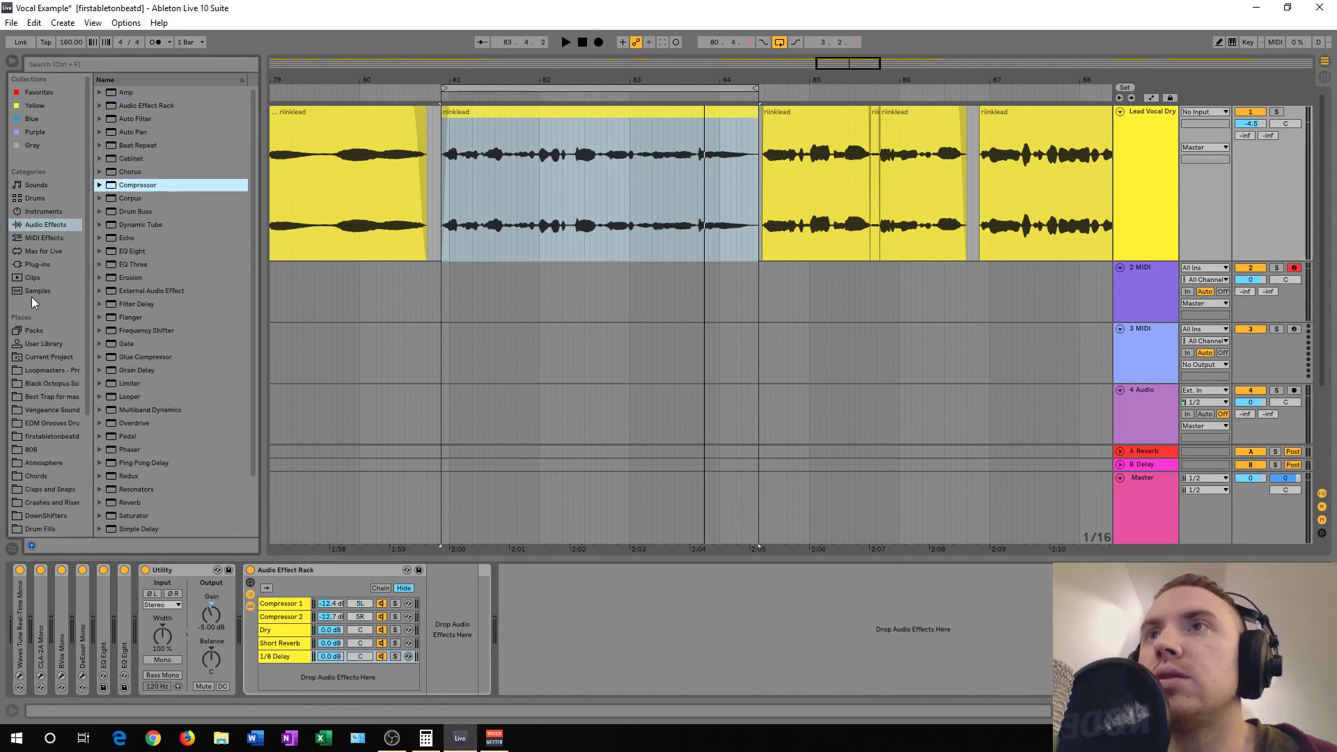
left_click(29, 264)
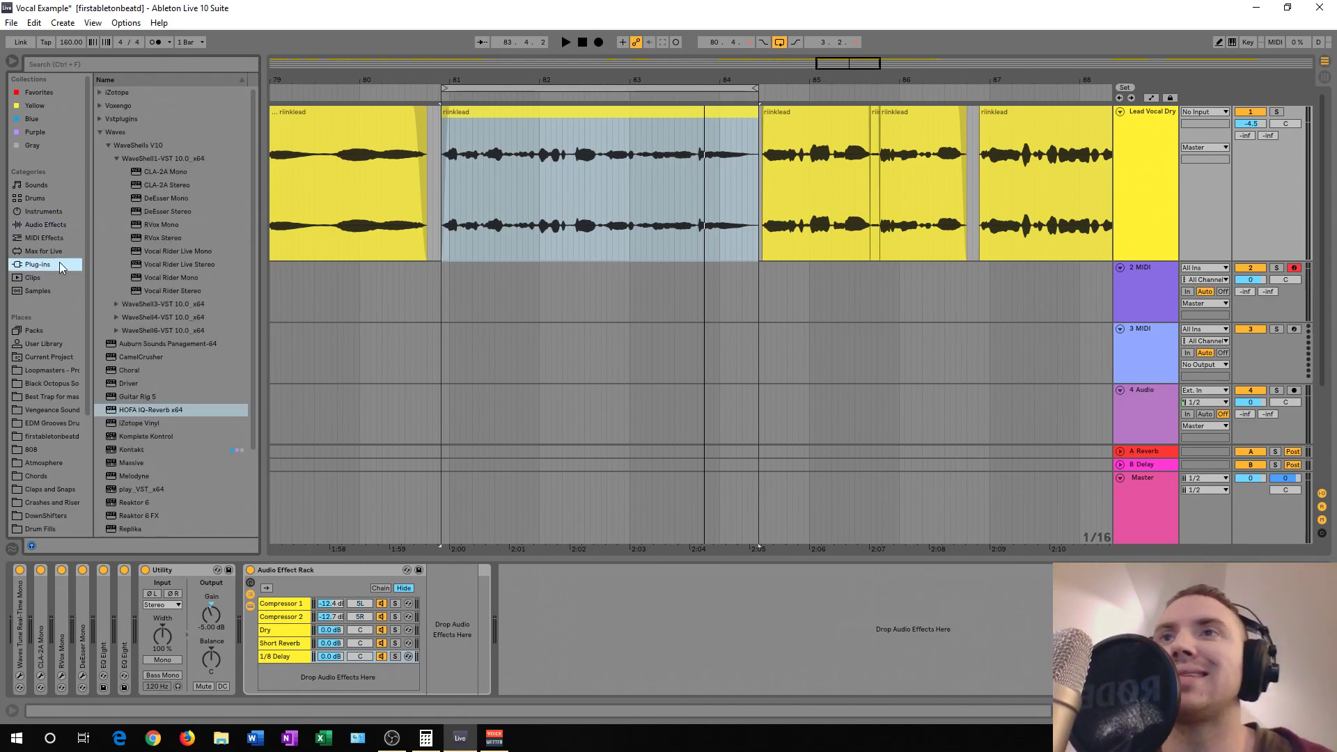
scroll(148, 411, "down", 1)
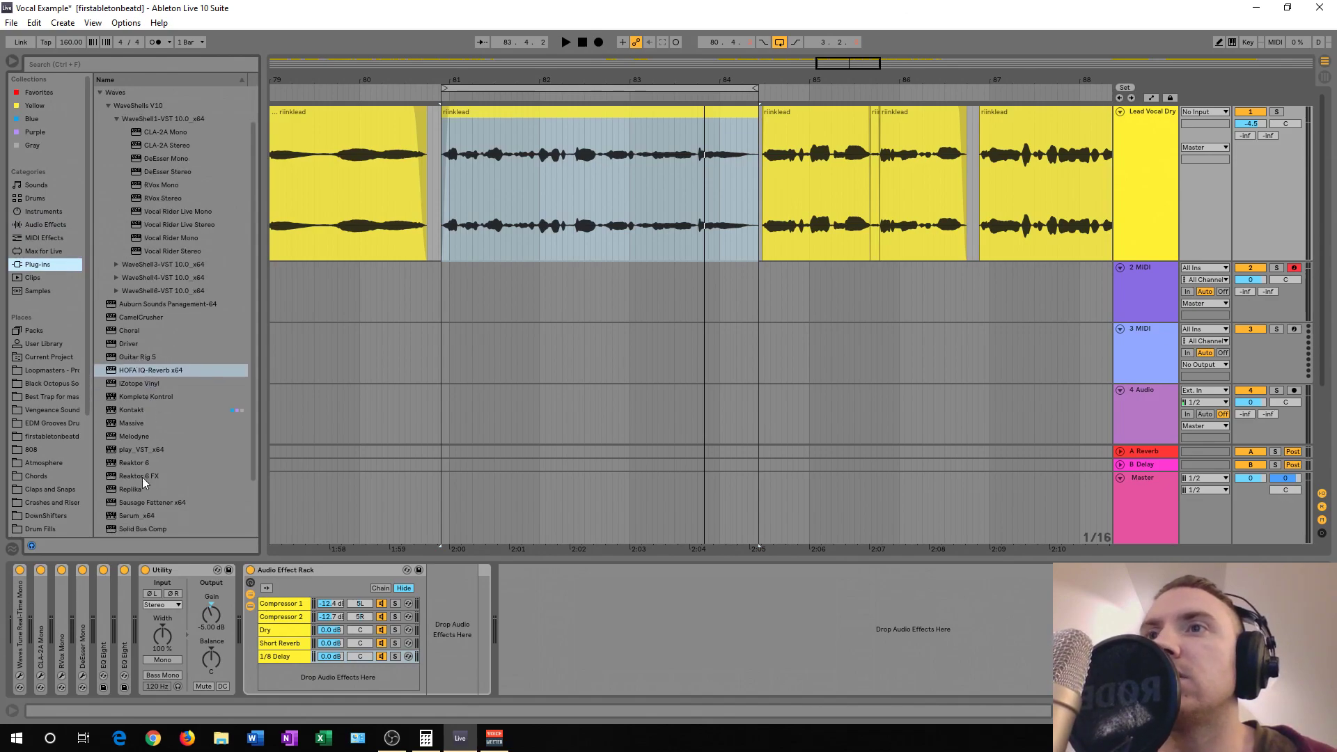
left_click_drag(128, 492, 286, 658)
left_click_drag(1127, 190, 706, 218)
- Switch Replika's delay time unit to milliseconds and move its window clear of the arrangement tracks
left_click(682, 275)
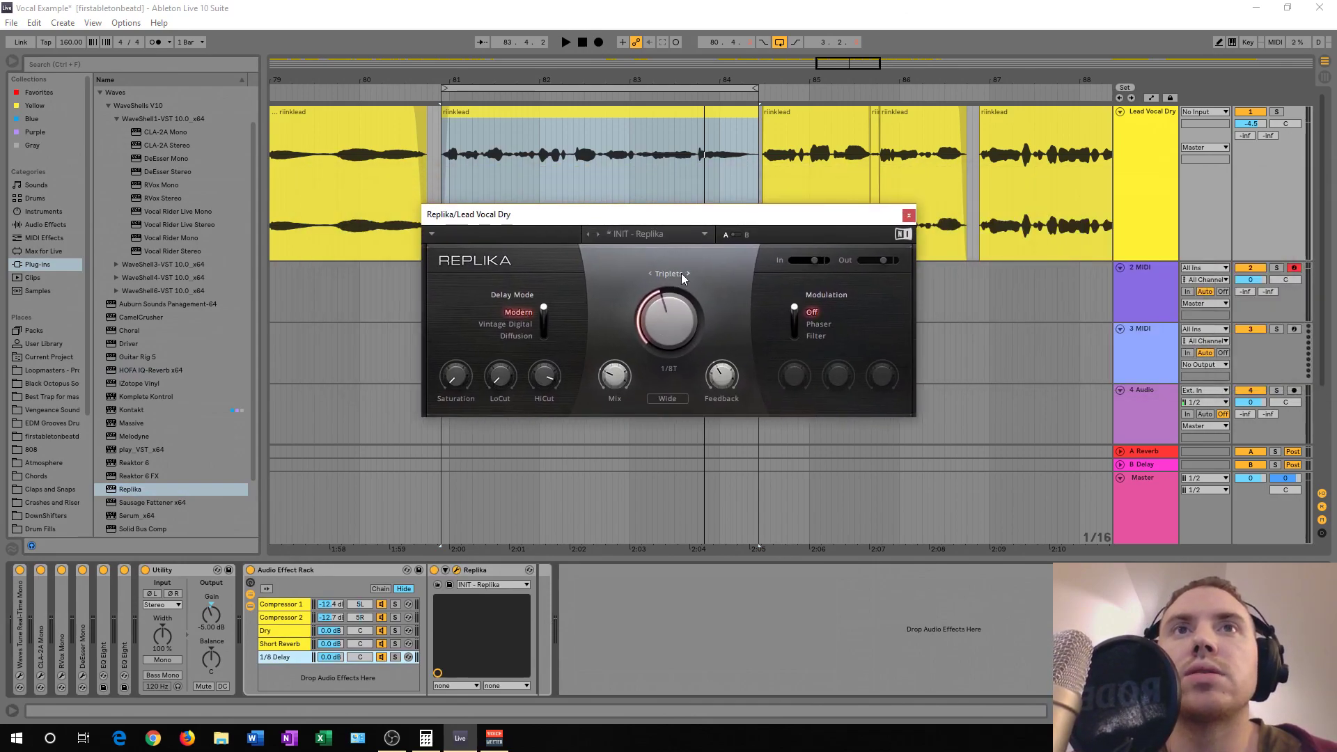
left_click(683, 274)
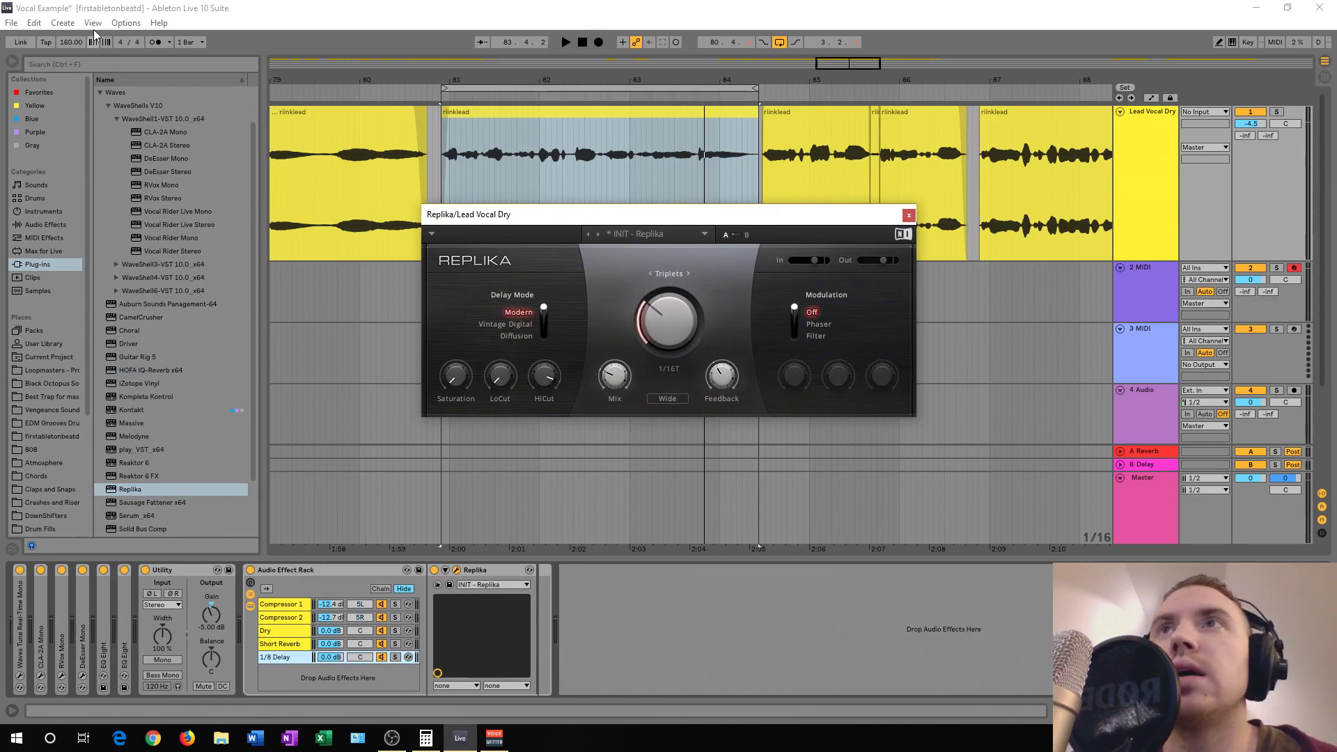
left_click(690, 274)
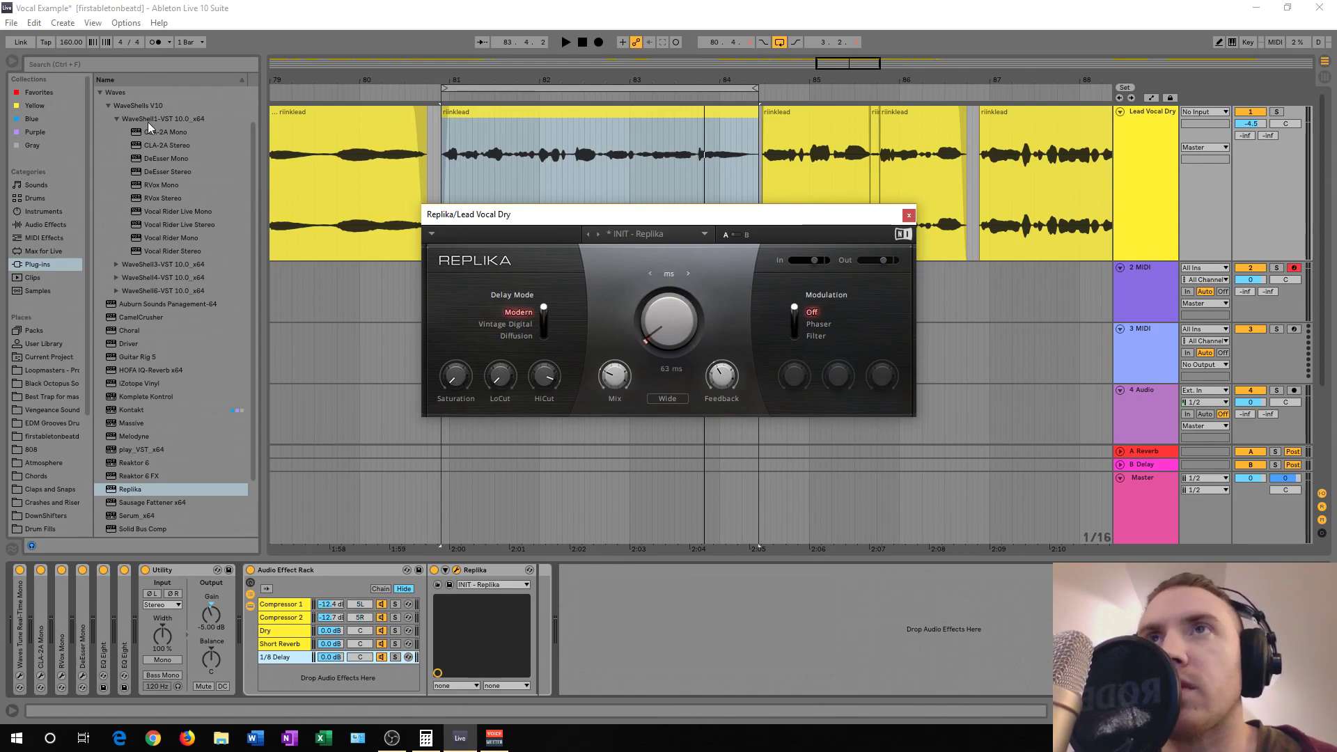
left_click_drag(249, 144, 266, 179)
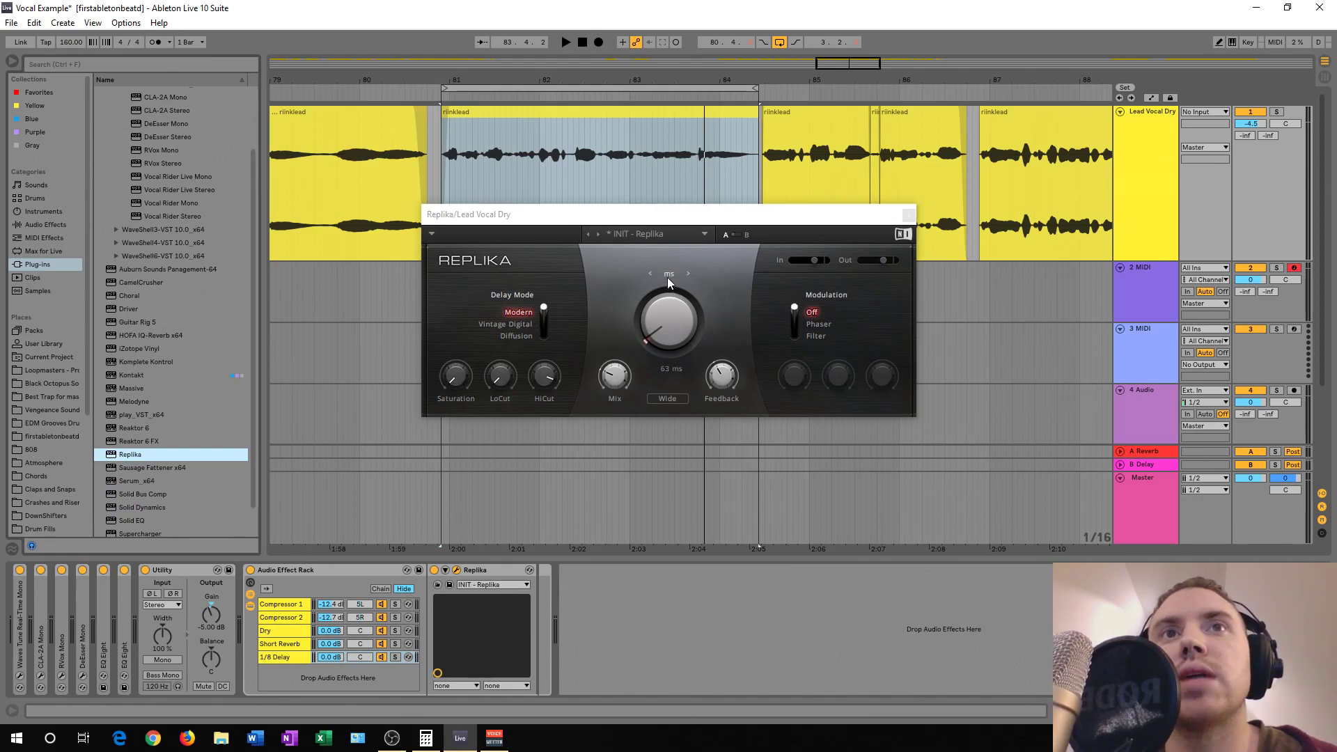
left_click_drag(711, 217, 238, 230)
- Set the arrangement grid to 1/8 and select one grid division on the 3 MIDI track to read an eighth note's duration
left_click(635, 354)
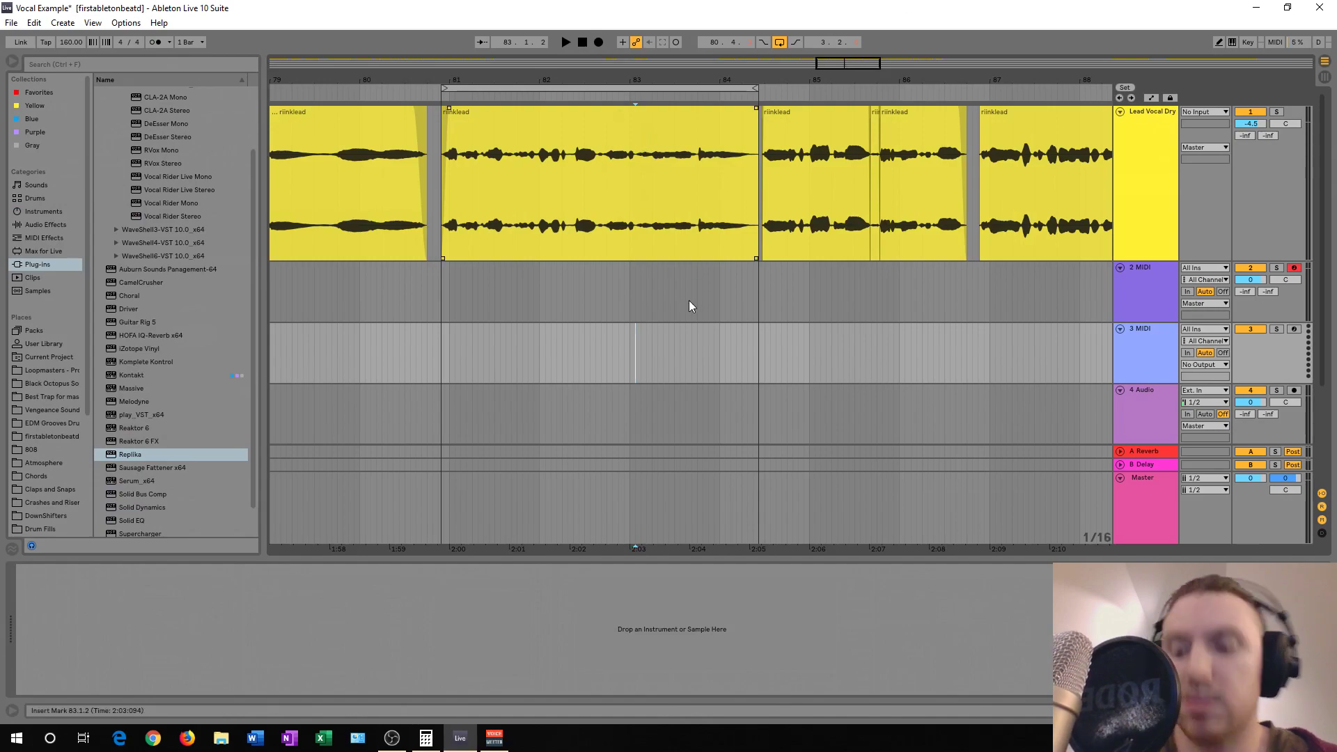
scroll(676, 340, "up", 5)
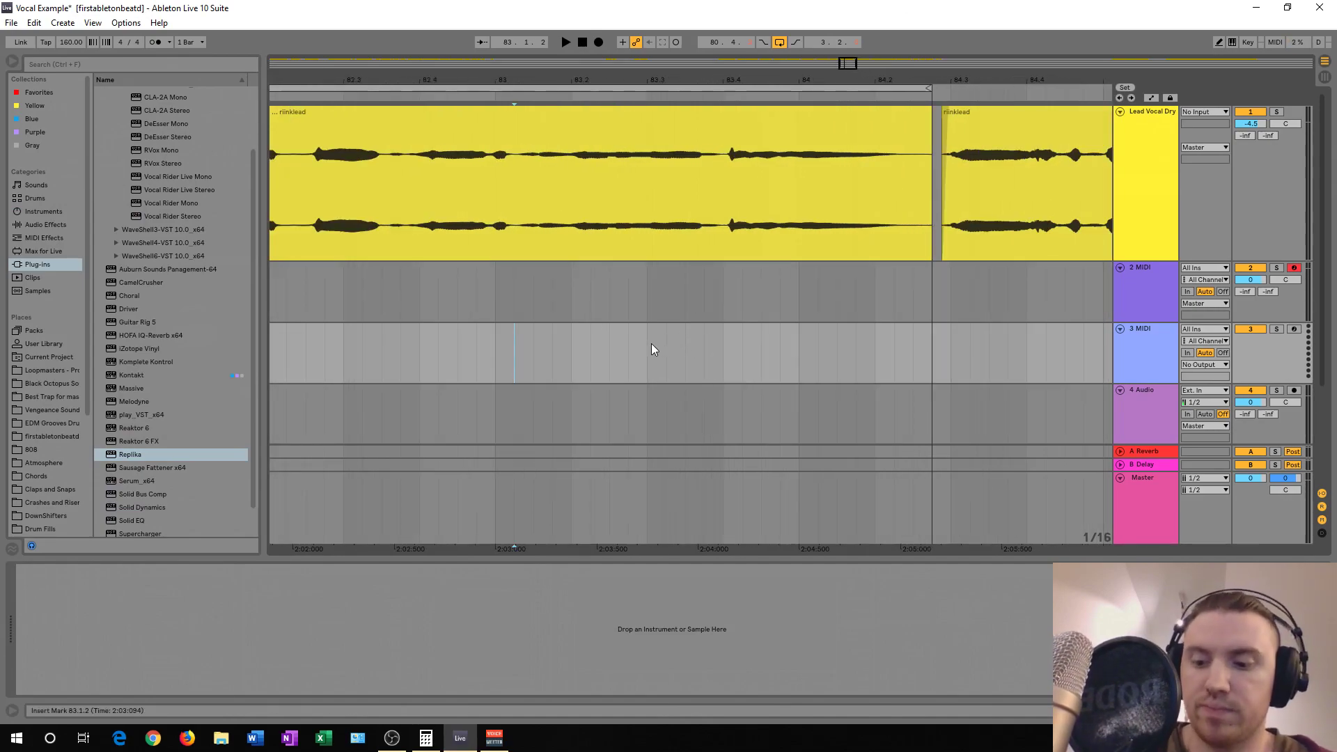
key("ctrl+2")
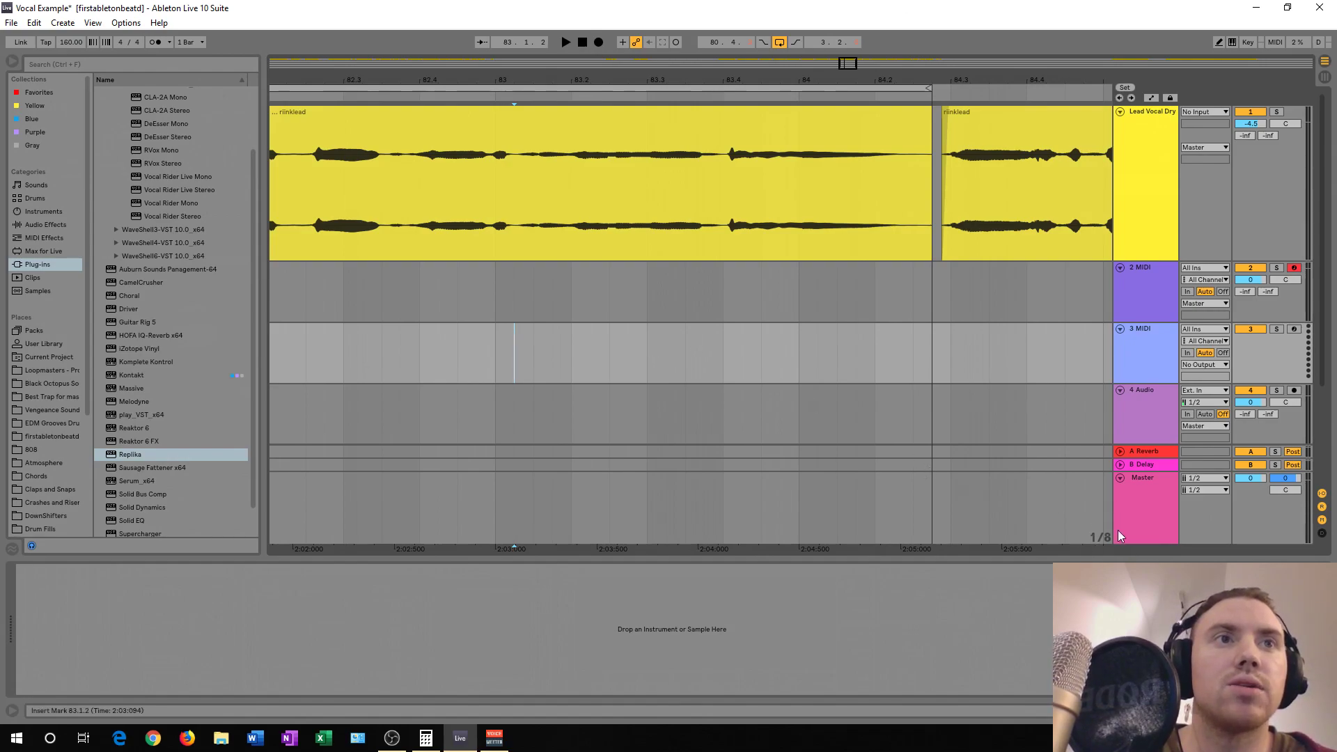
left_click_drag(538, 341, 561, 340)
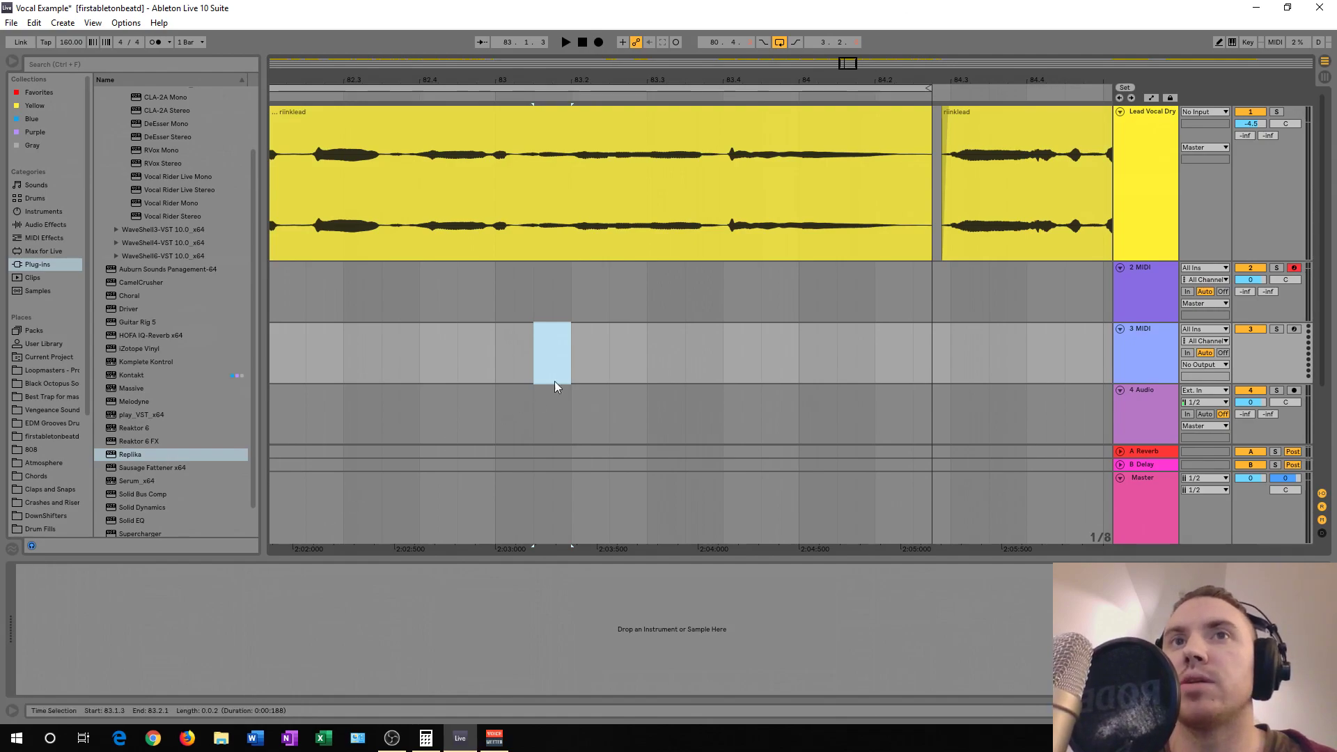
left_click(578, 369)
left_click_drag(575, 366, 604, 362)
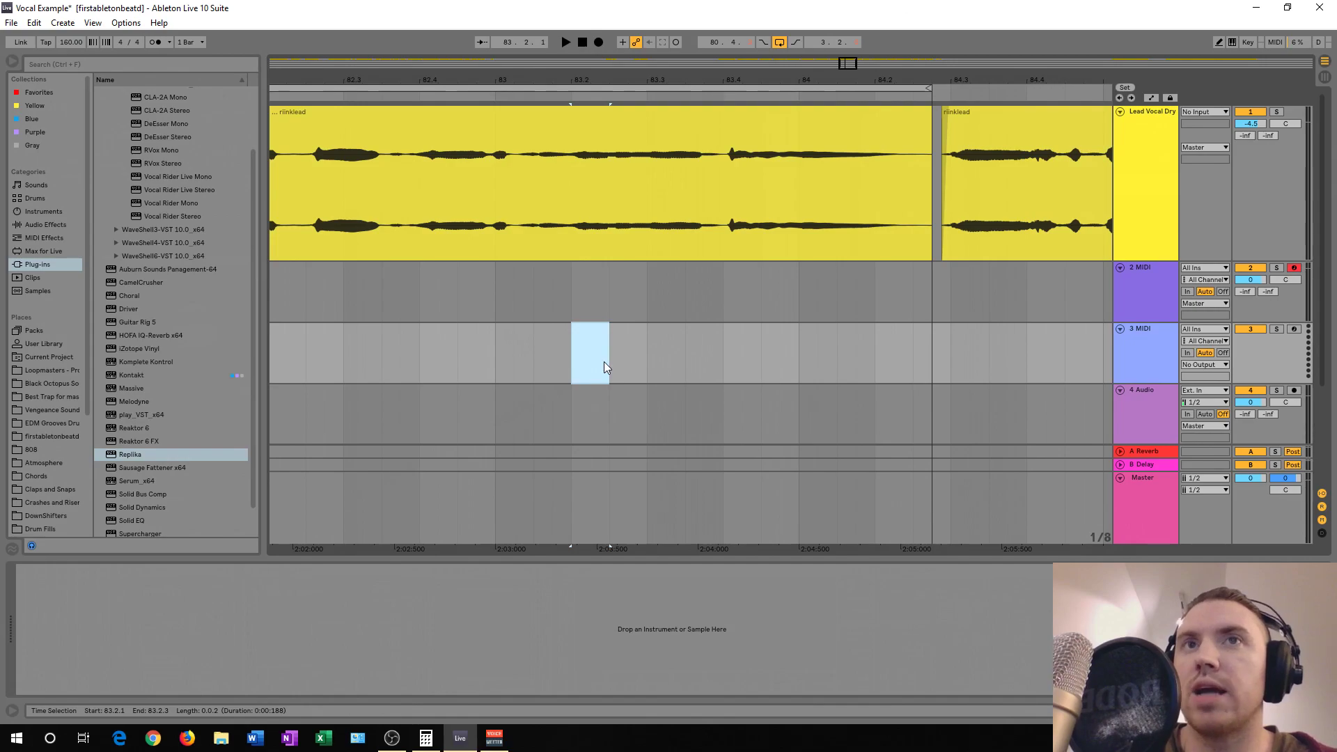
- Set Replika's delay time to 188 ms on the Lead Vocal Dry track, play the result and close the plug-in window
left_click(1129, 186)
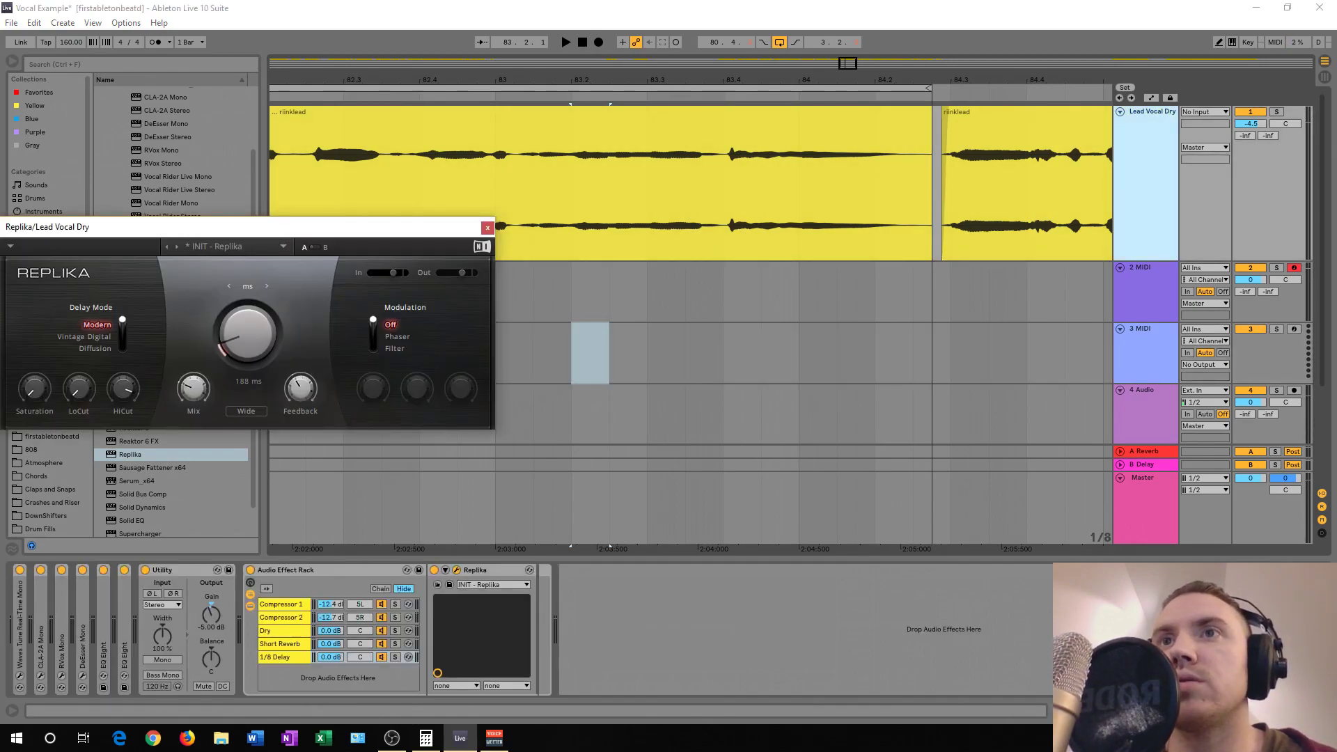
left_click_drag(248, 335, 248, 337)
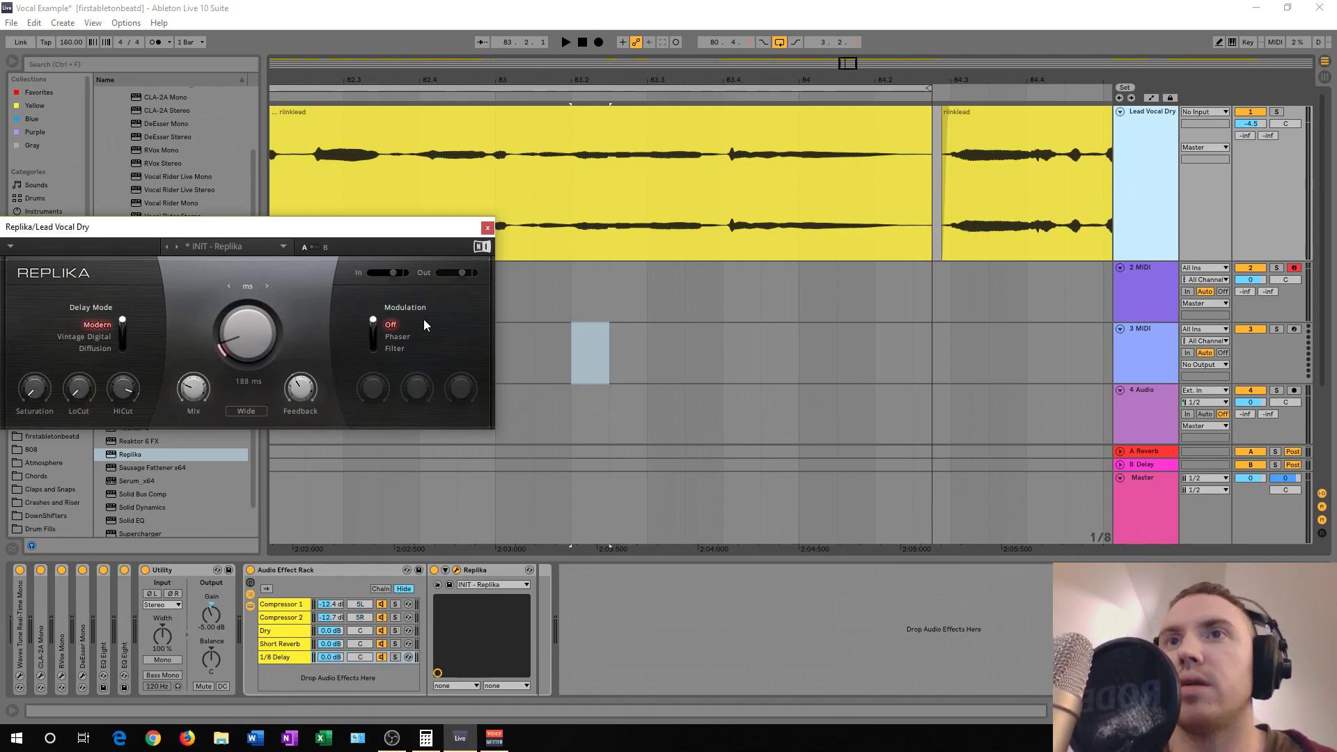
key("space")
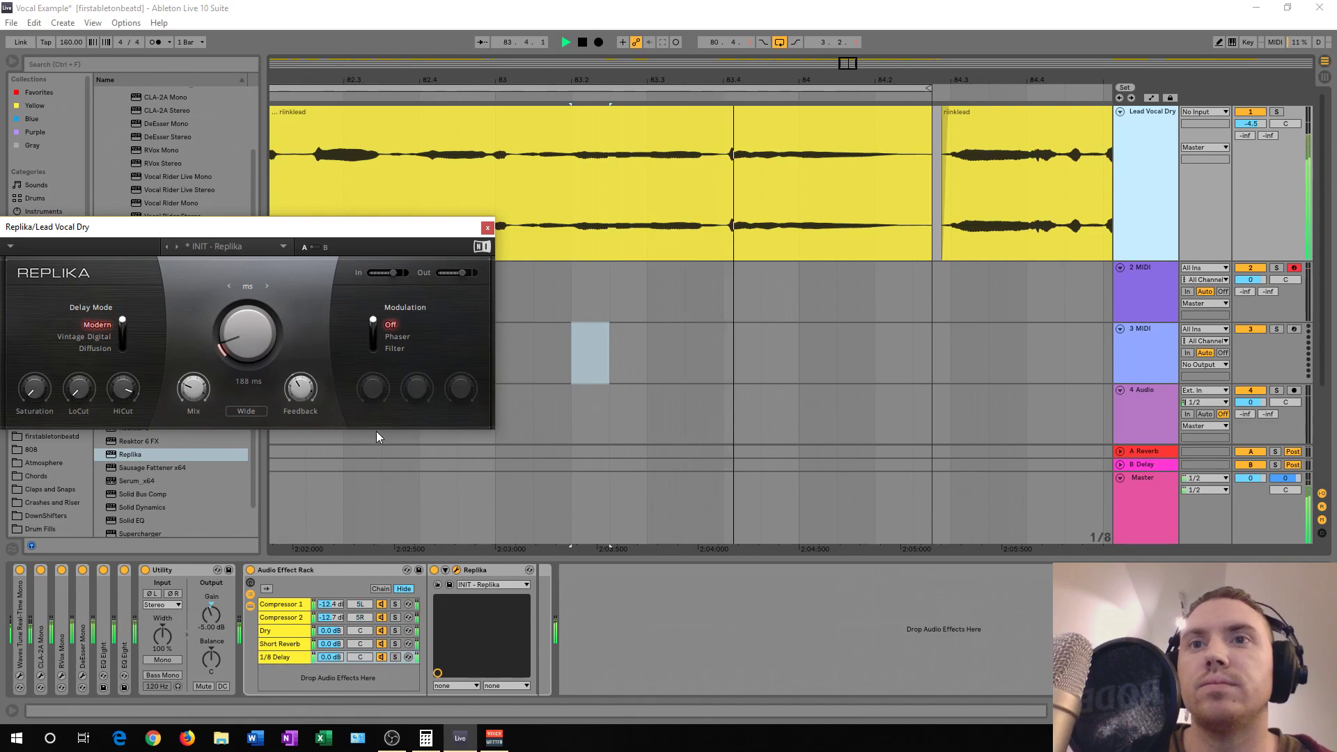
left_click(486, 228)
key("space")
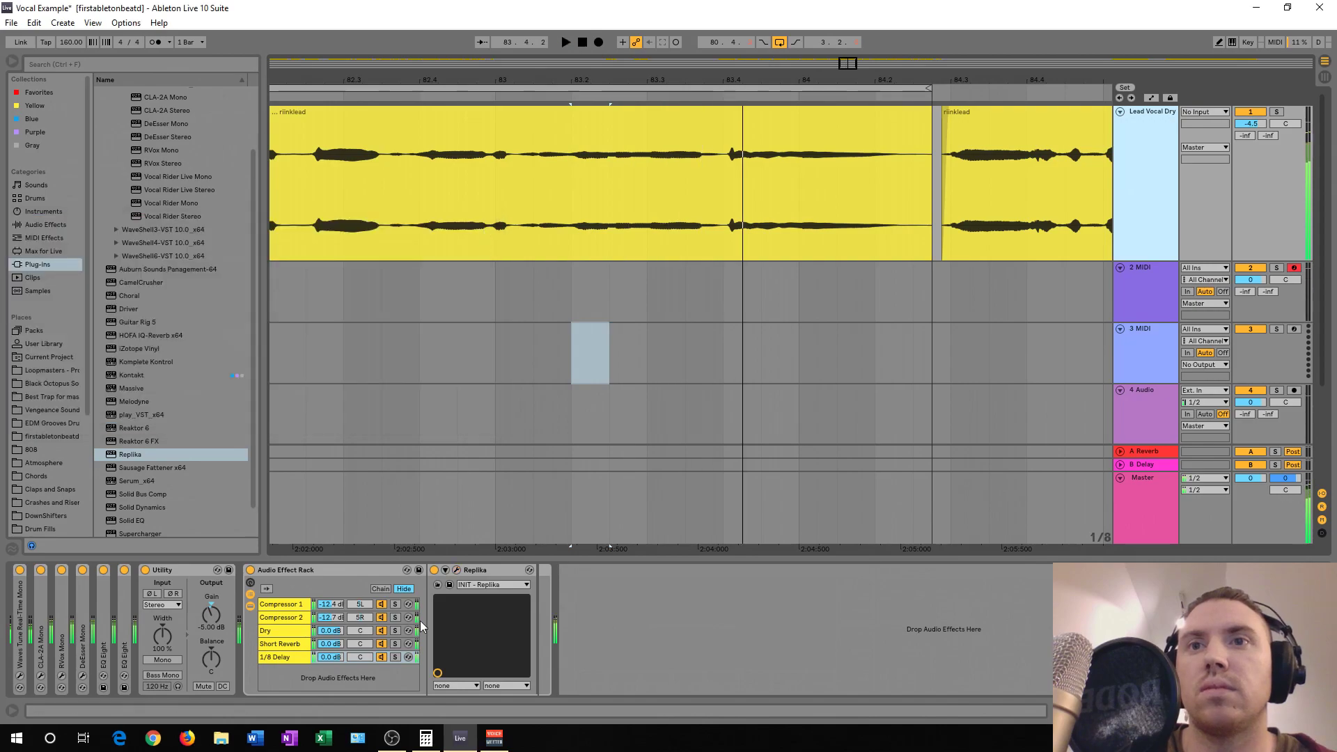
- Lower the Short Reverb chain's volume to -8.0 dB during playback with the 1/8 Delay chain temporarily muted
left_click(378, 660)
key("space")
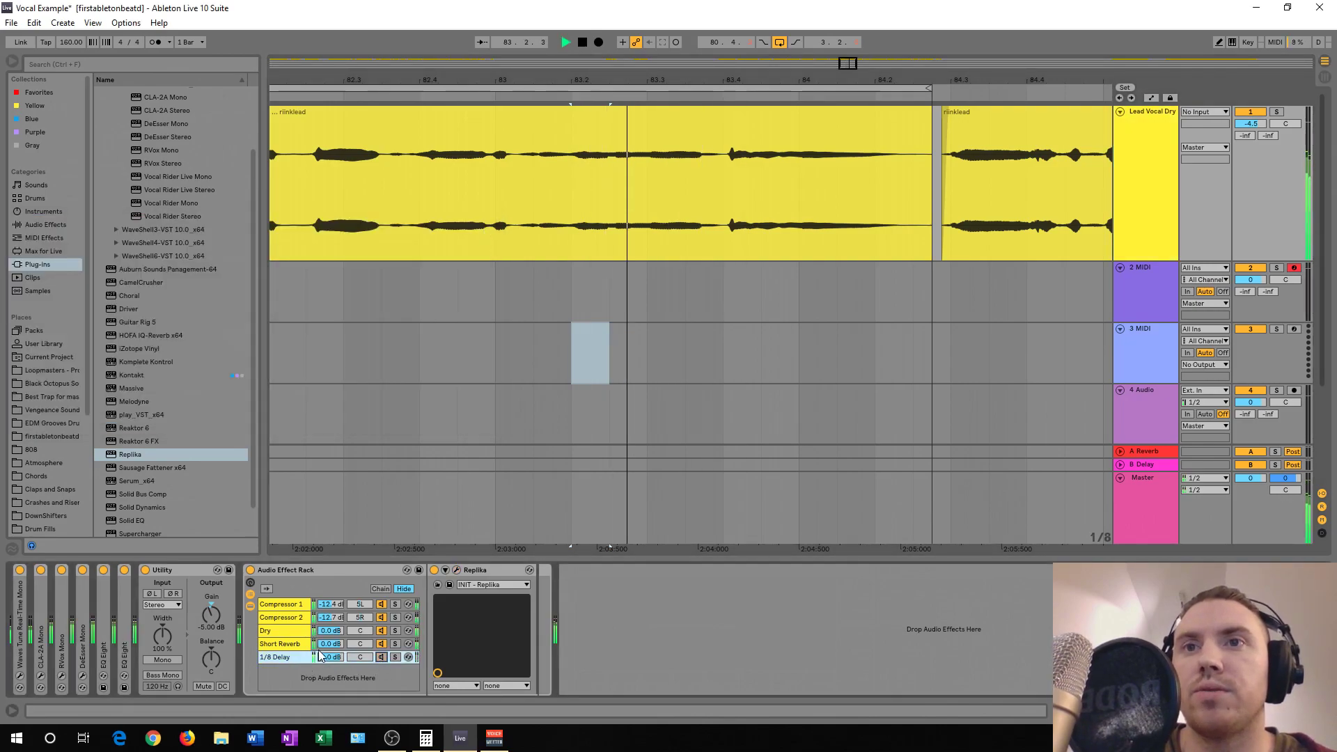
left_click_drag(330, 643, 332, 649)
key("space")
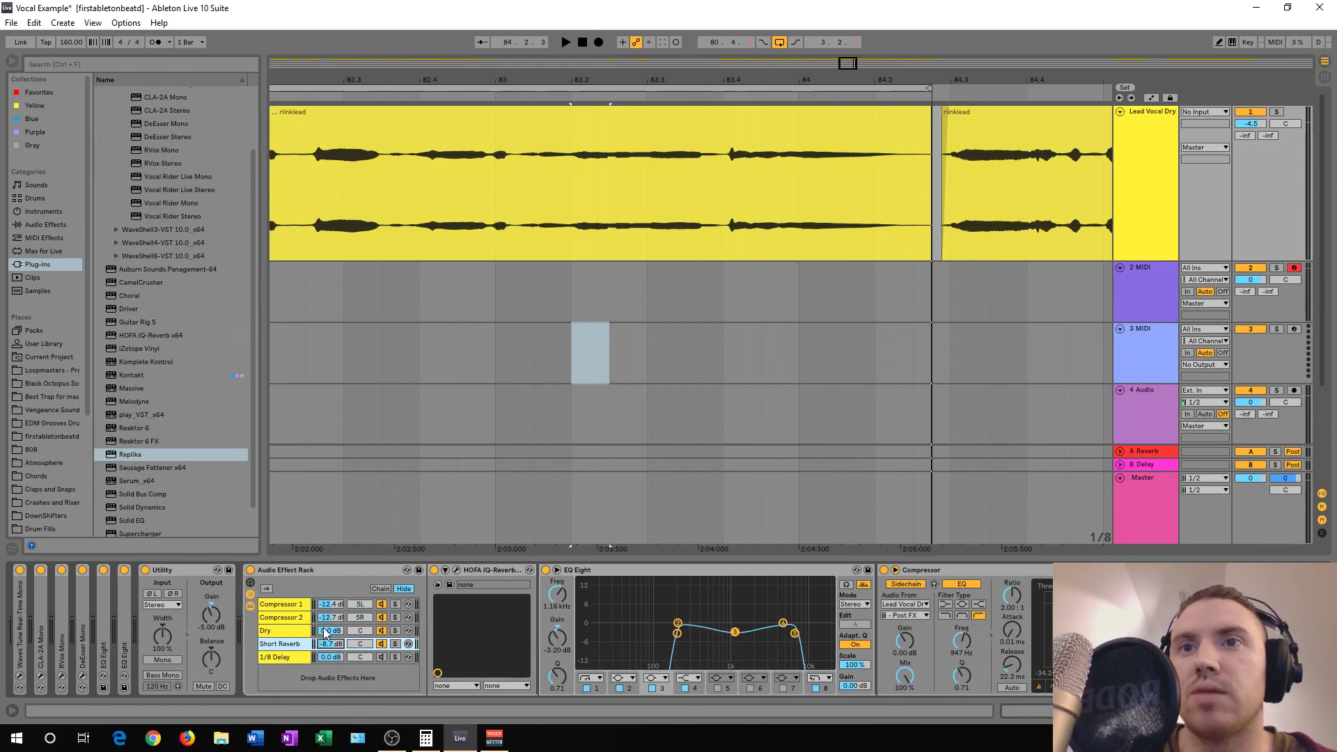
key("space")
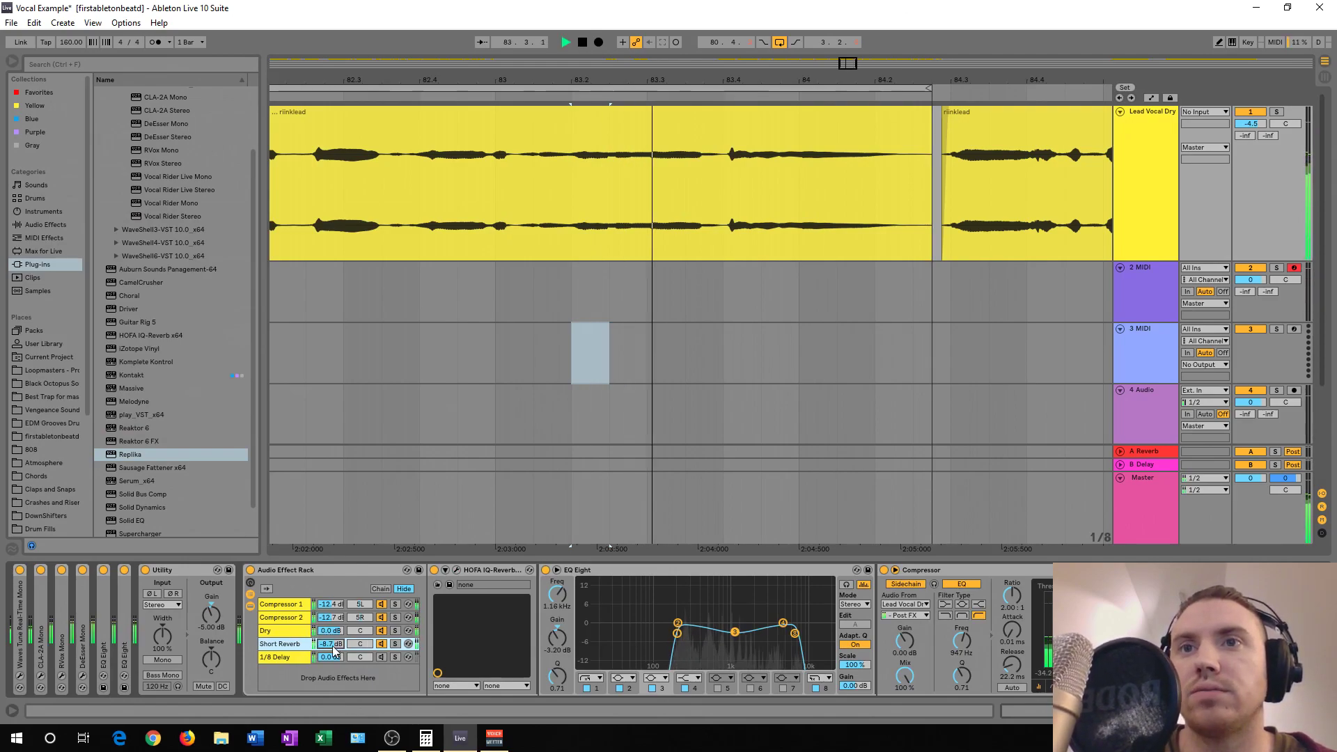
mouse_move(335, 646)
left_mouse_down()
mouse_move(335, 658)
mouse_move(335, 644)
left_mouse_up()
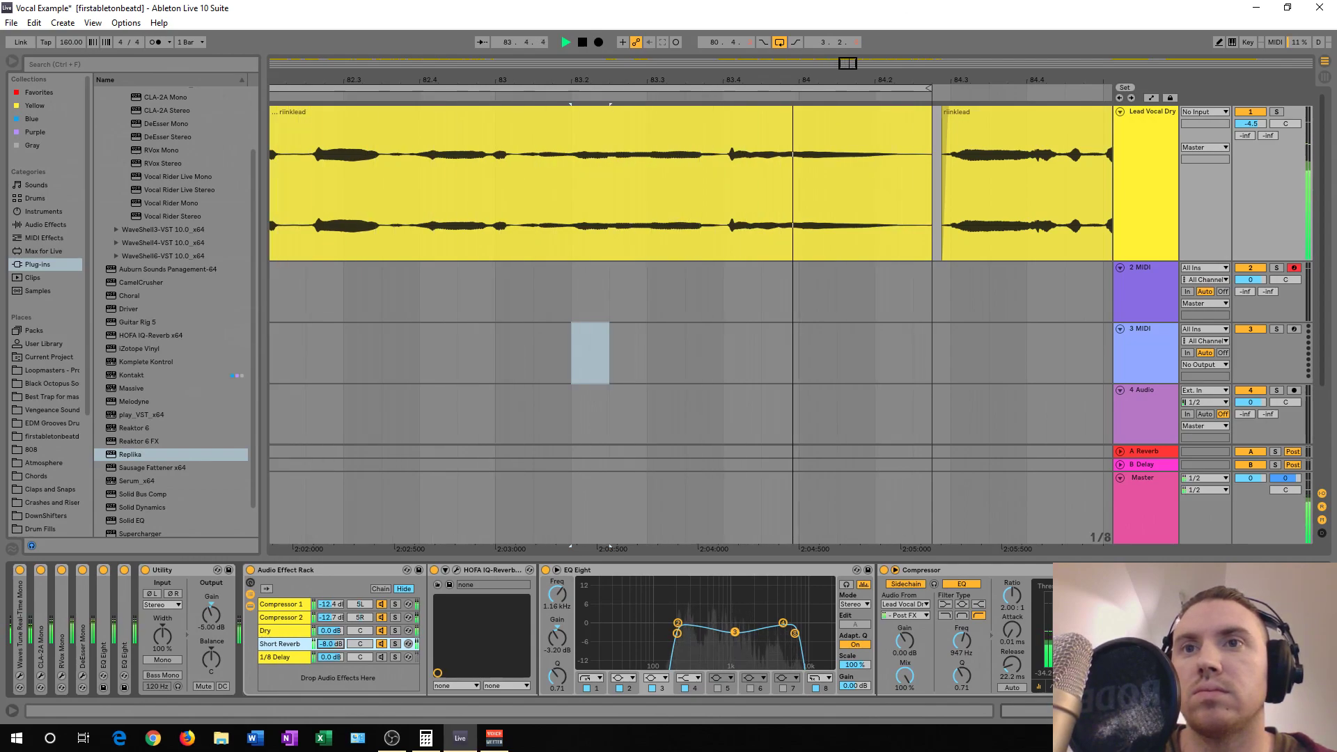
key("space")
left_click(381, 657)
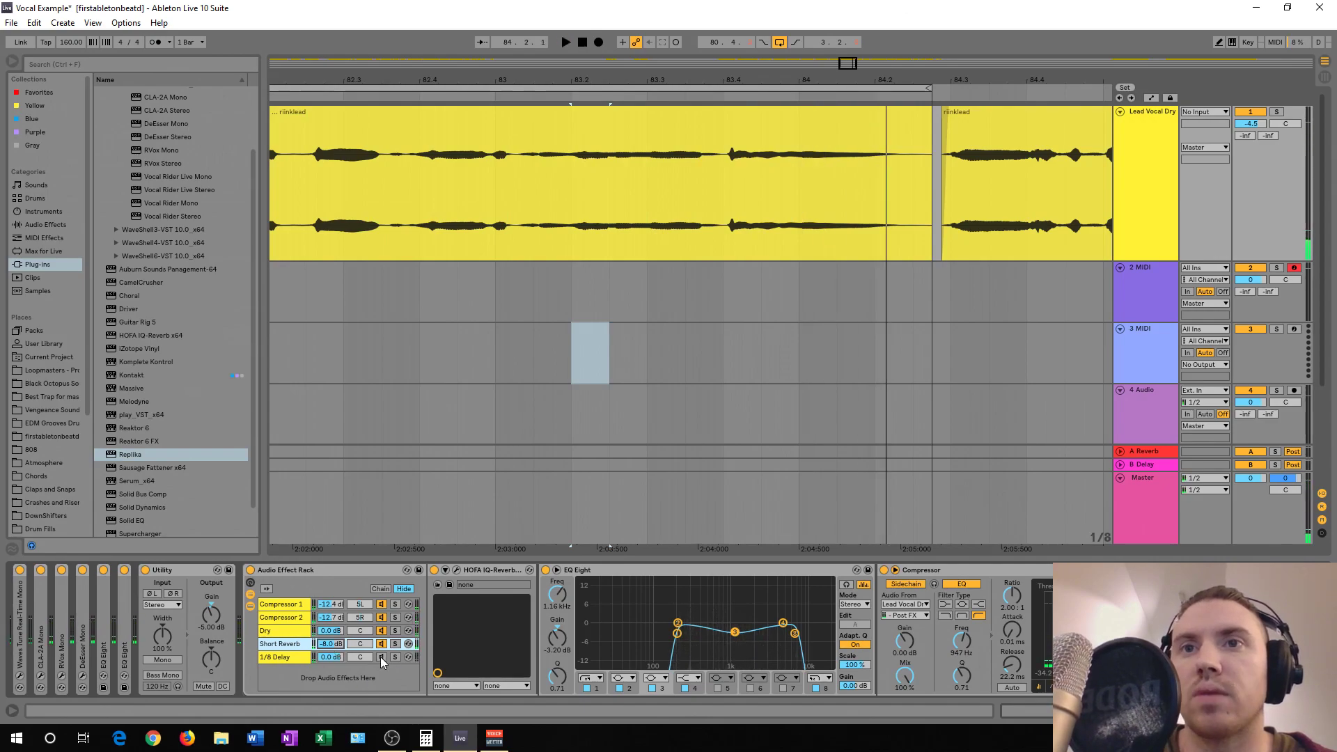
- Copy the Short Reverb chain's sidechained Compressor into the 1/8 Delay chain and place it after Replika
left_click(968, 571)
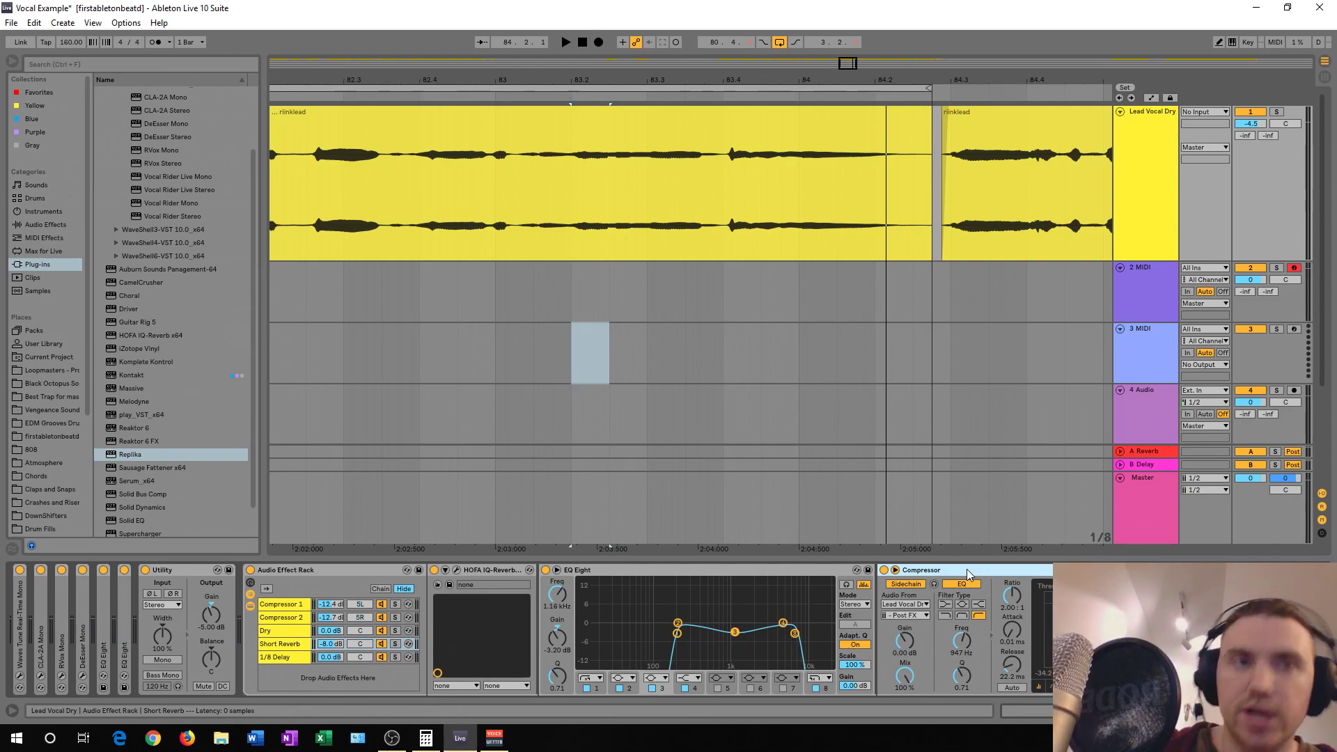
left_click(270, 658)
left_click(505, 570)
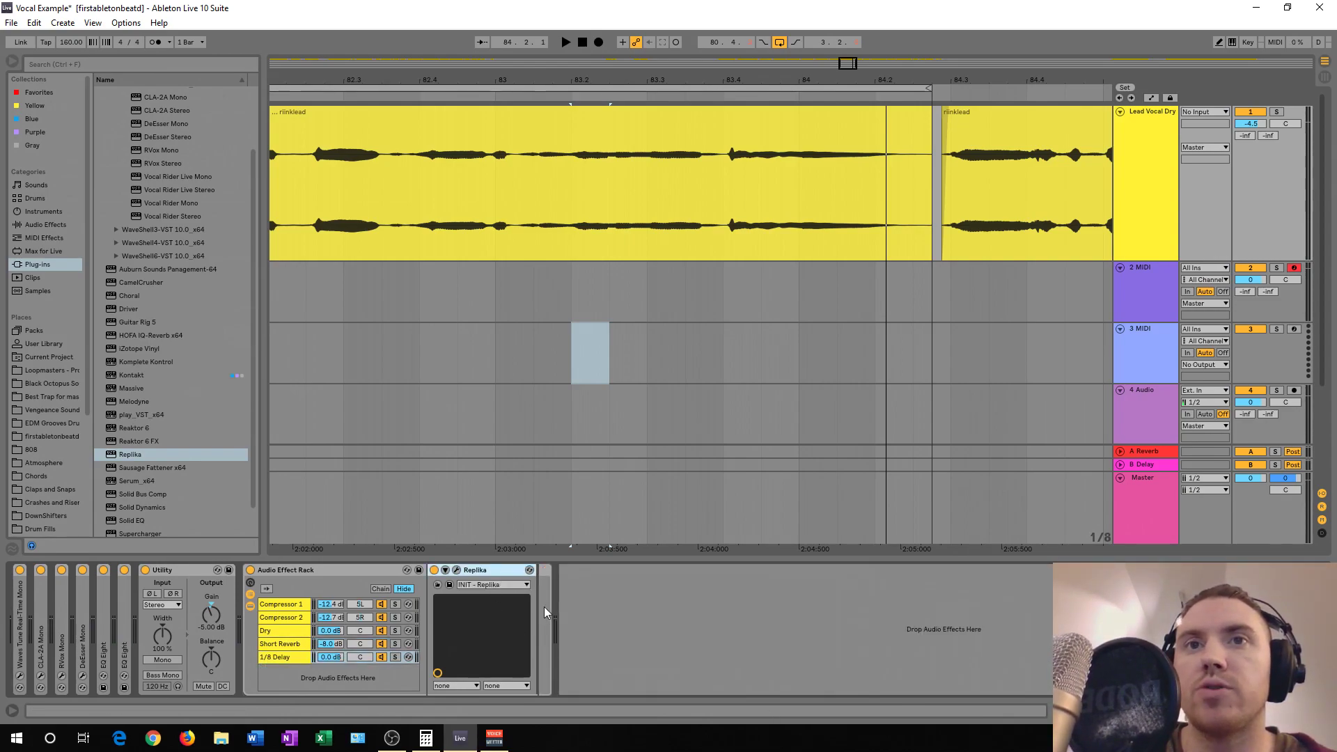
key("ctrl+v")
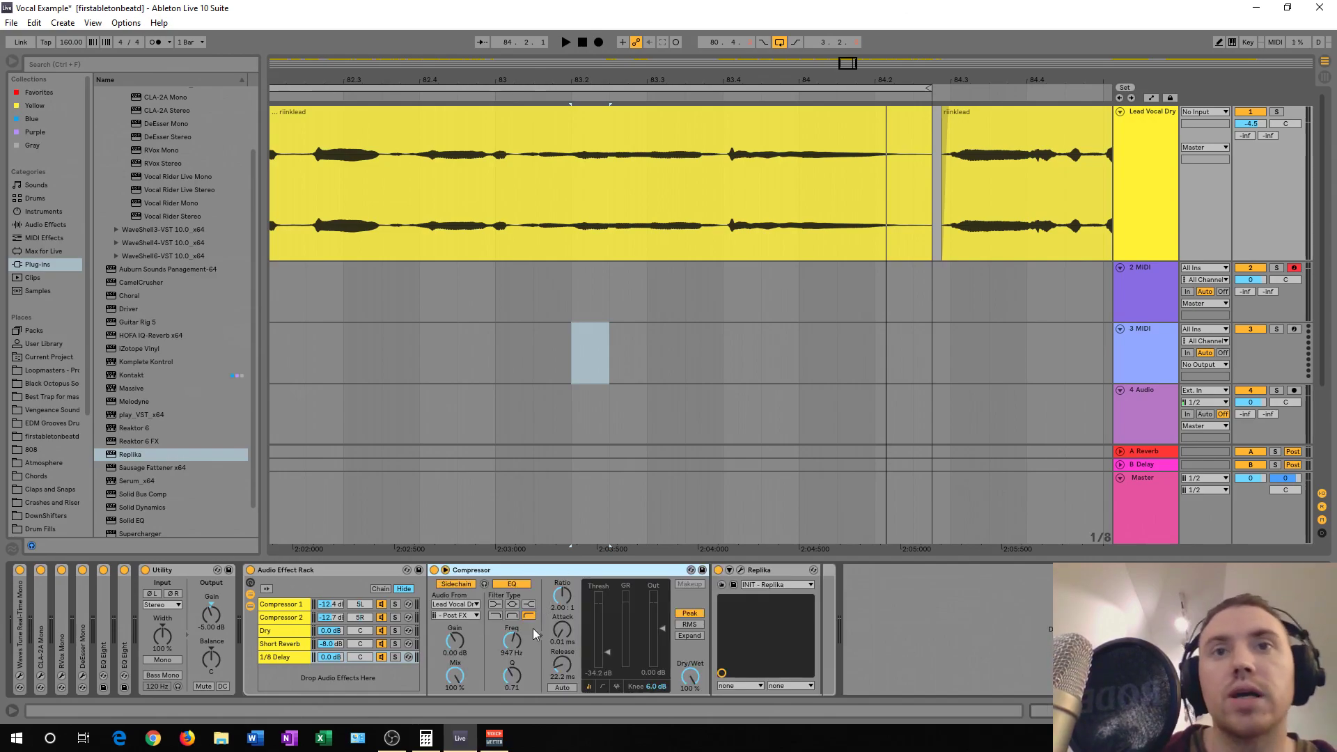
left_click_drag(528, 568, 829, 585)
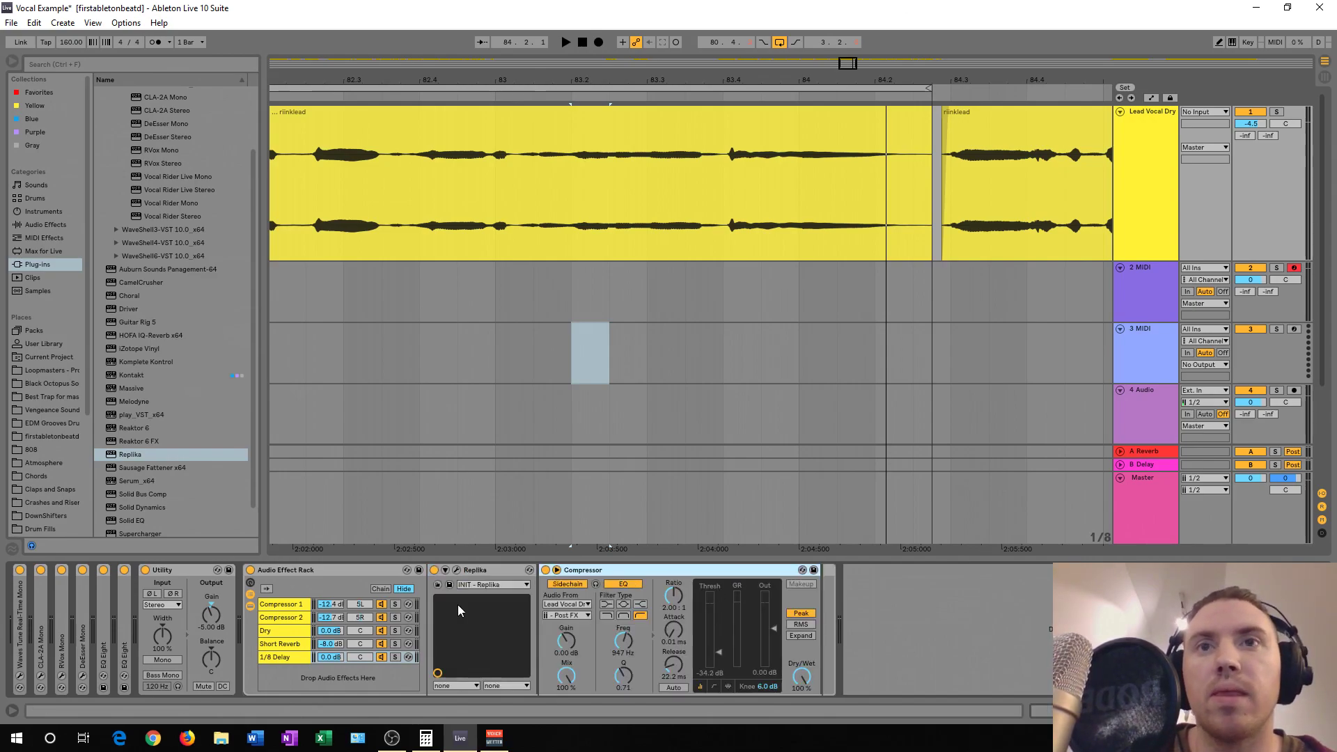
- Solo the 1/8 Delay chain and compare its playback with the Compressor bypassed and enabled
left_click(547, 571)
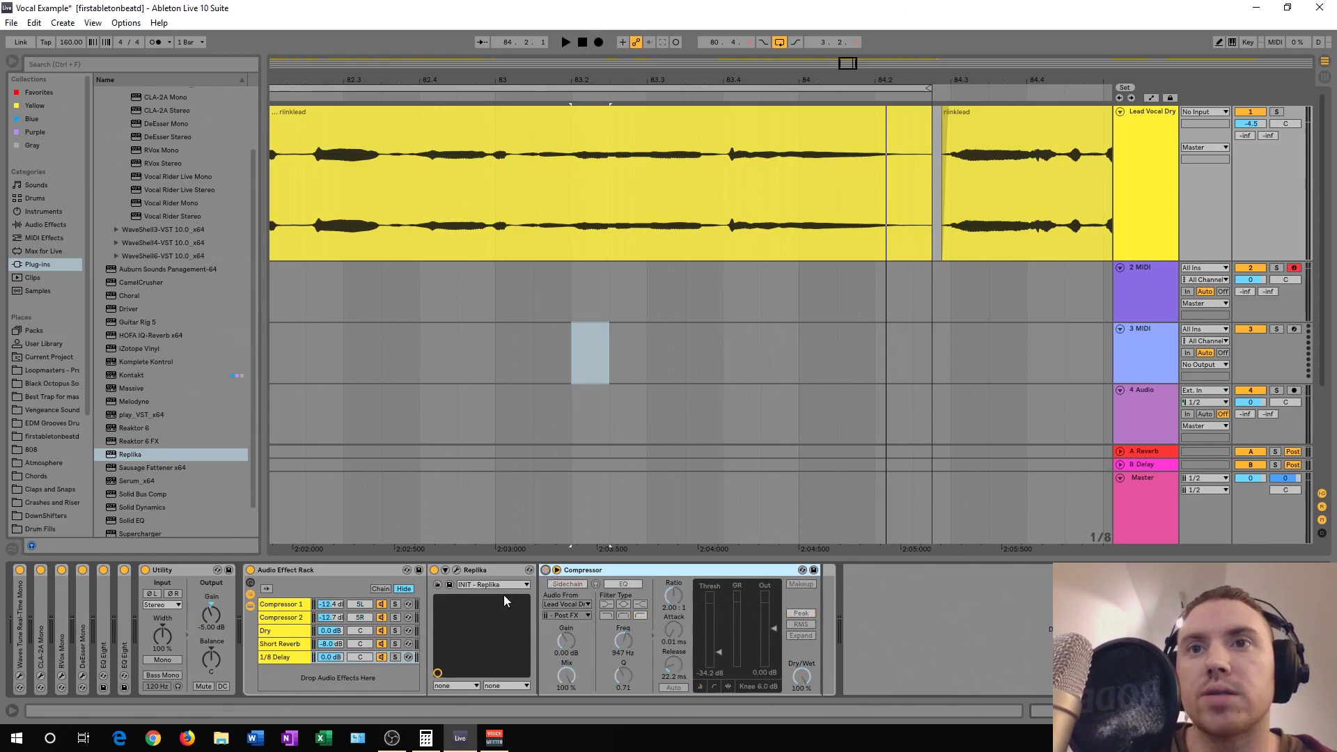
left_click(395, 658)
key("space")
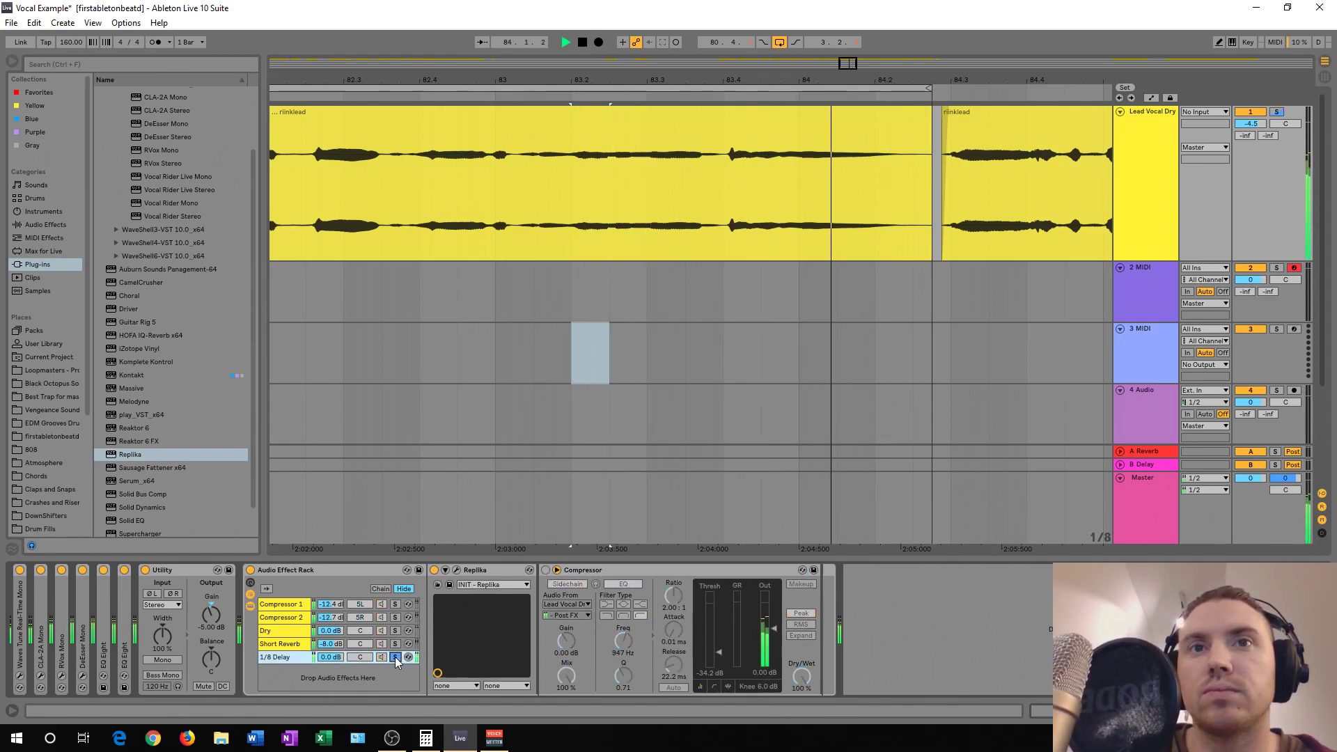
key("space")
left_click(547, 571)
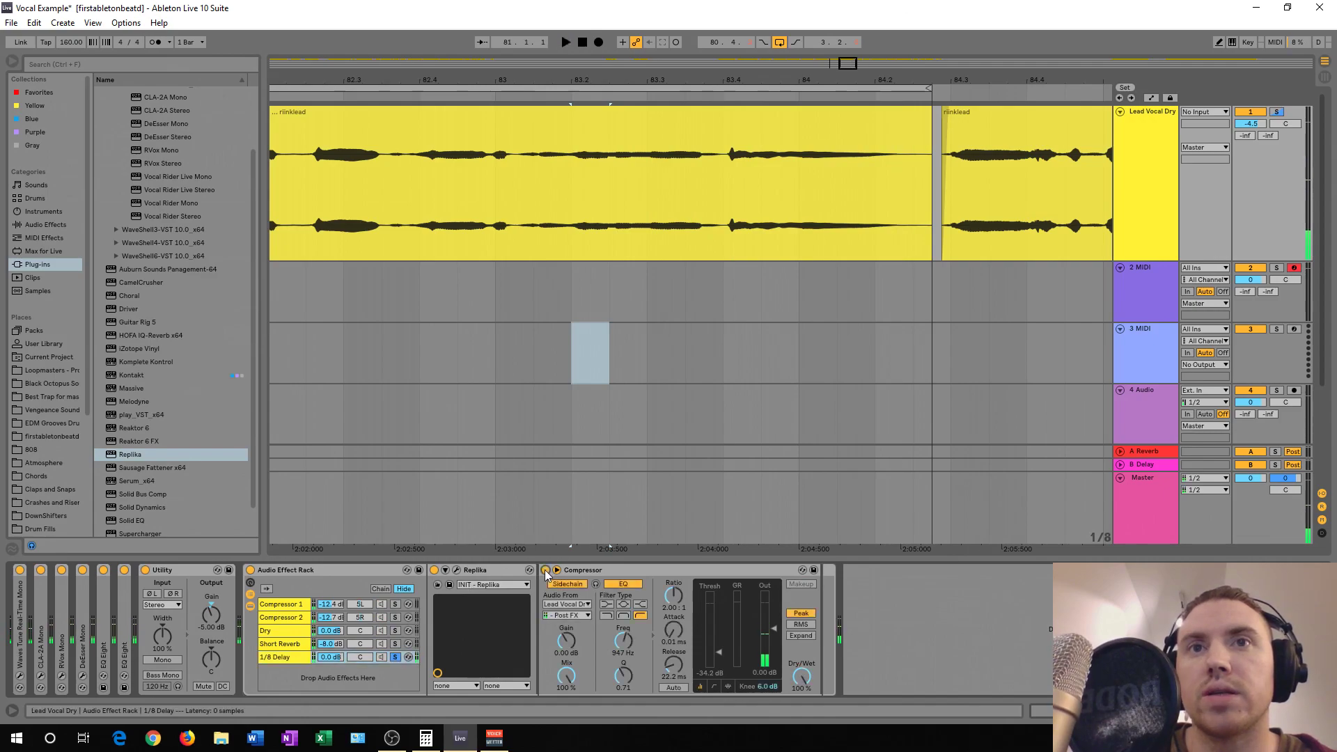
key("space")
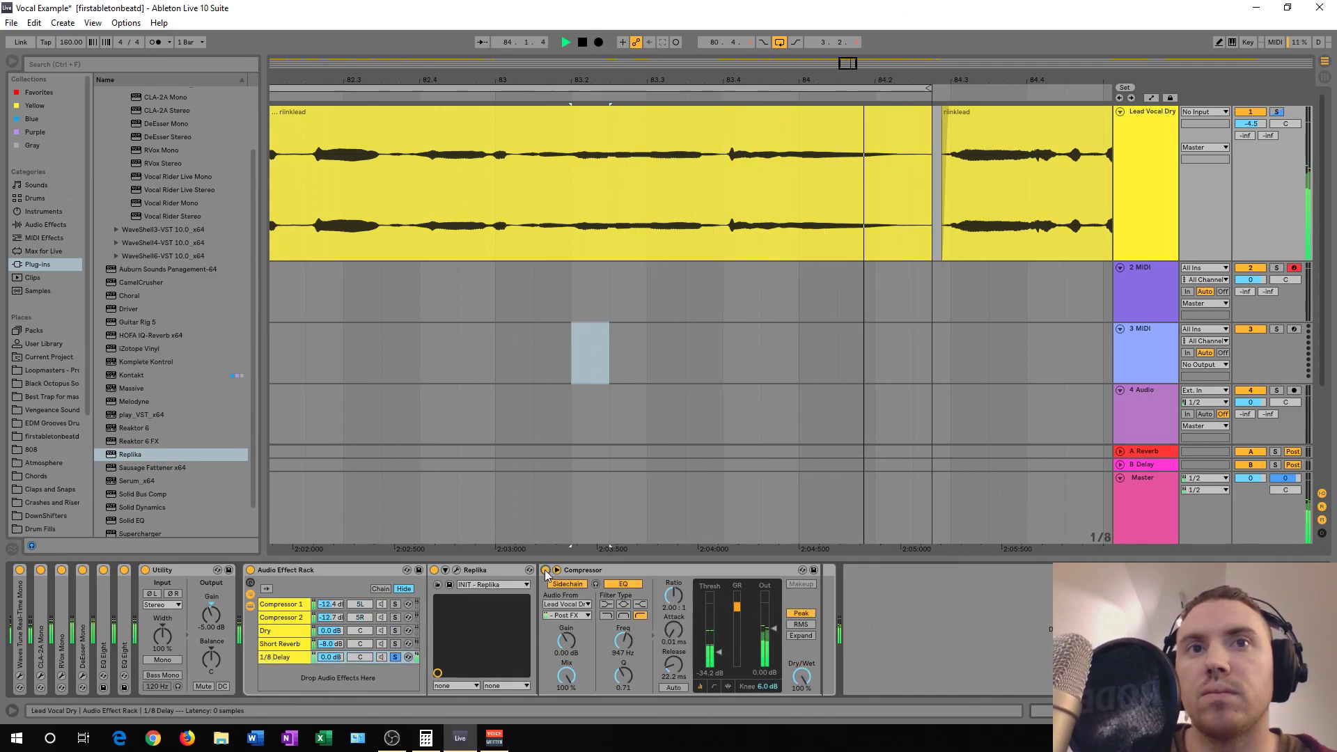
- Unsolo the 1/8 Delay chain and lower its volume to -7.0 dB while the vocal plays
key("space")
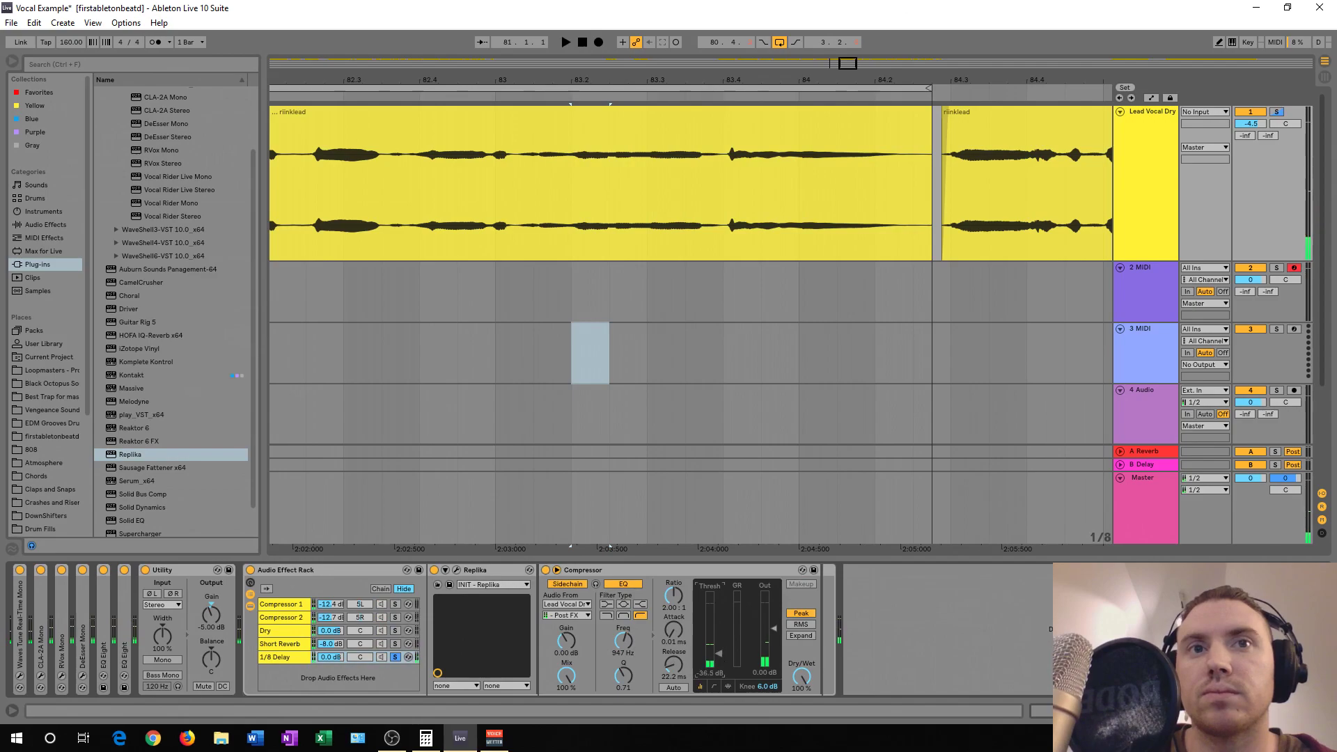
left_click(395, 657)
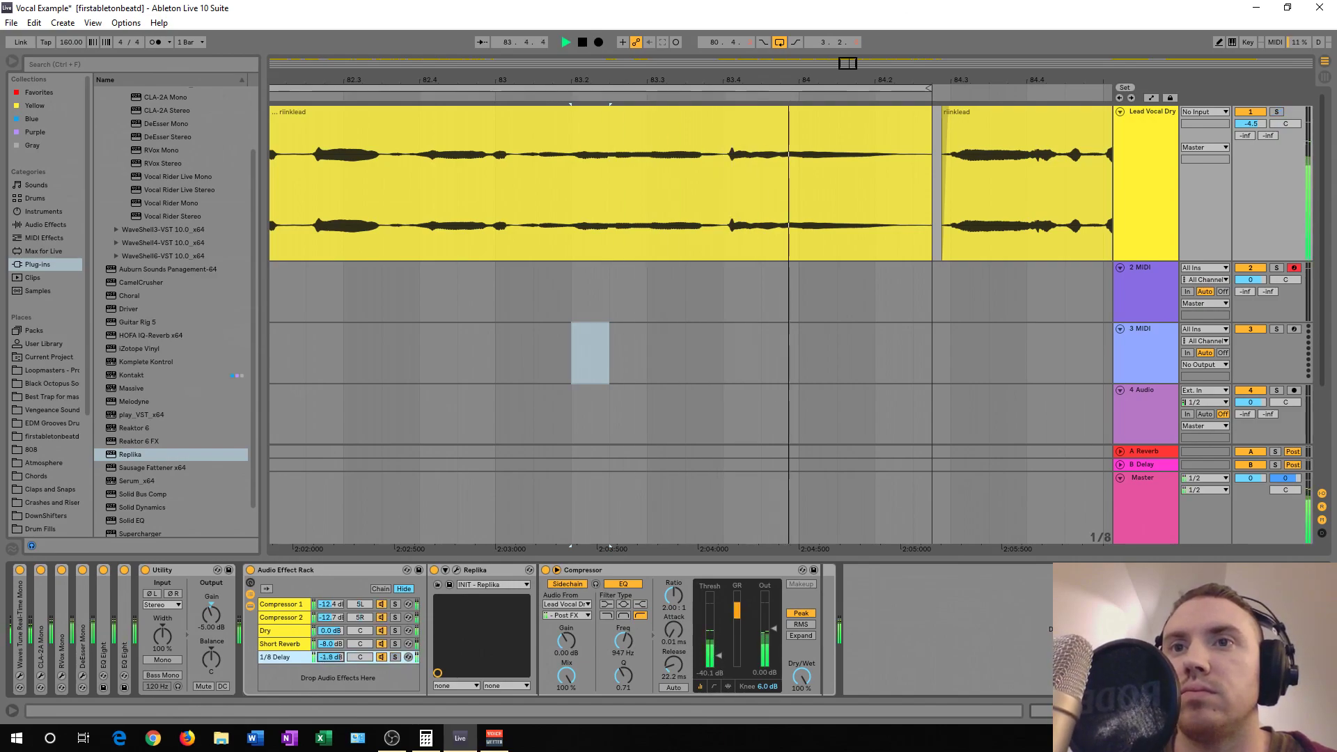
left_click_drag(331, 657, 330, 663)
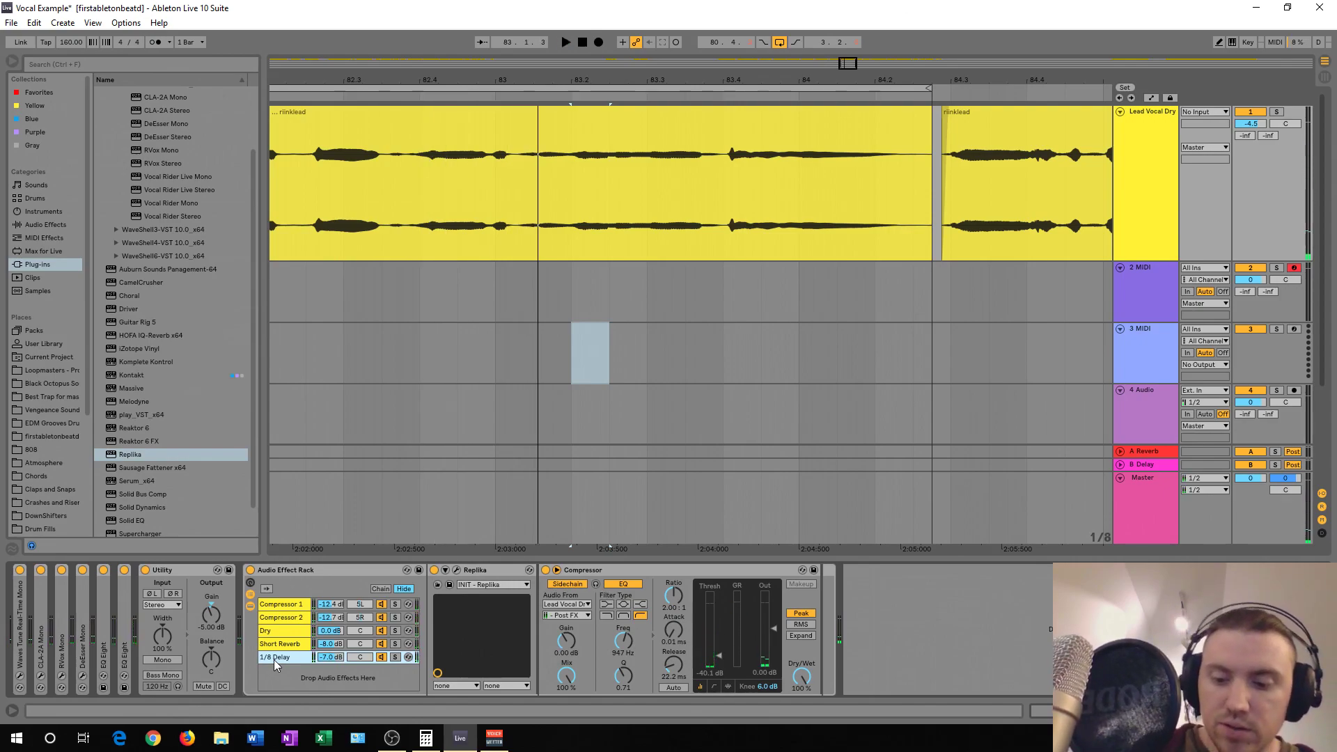
- Duplicate the 1/8 Delay chain, open the copy's Replika and measure a half-note span from 83.1.1 to 83.3.1 in the arrangement
key("ctrl+d")
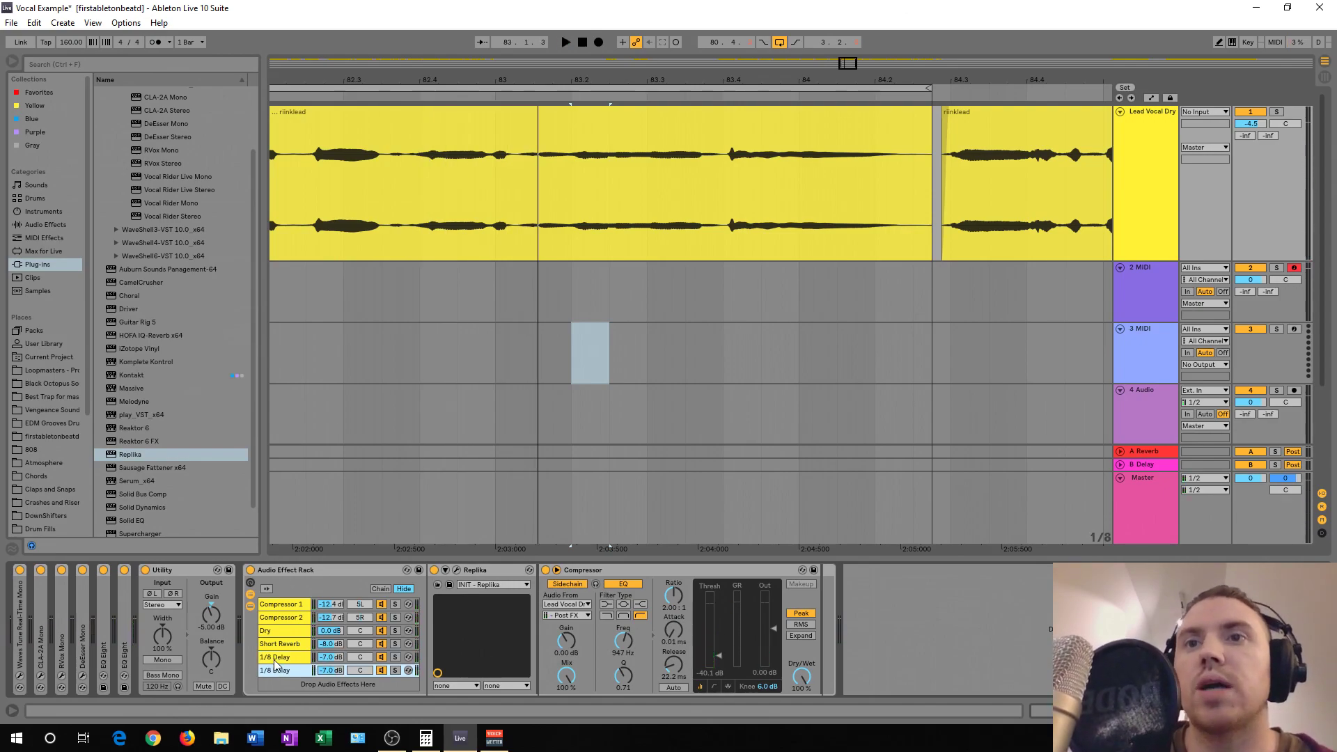
left_click(457, 570)
left_click_drag(243, 230, 278, 300)
left_click(671, 344)
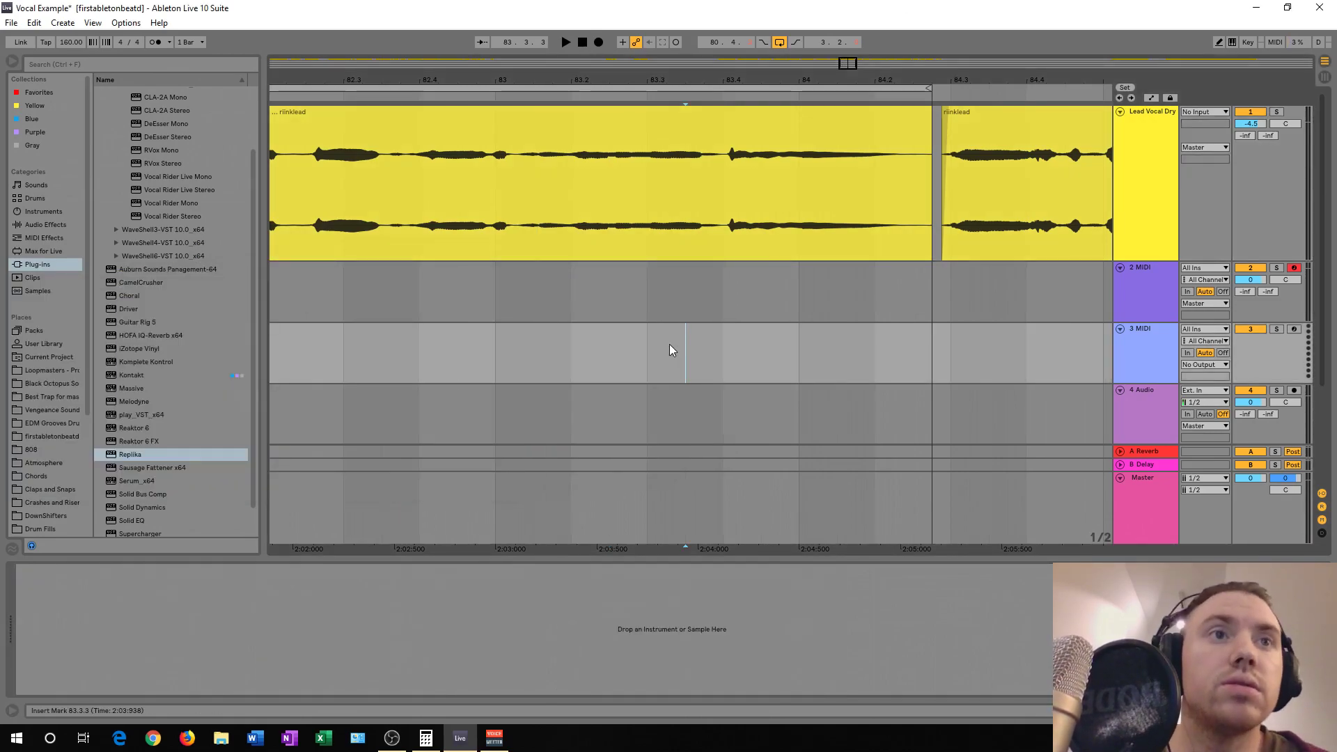
left_click_drag(670, 345, 633, 367)
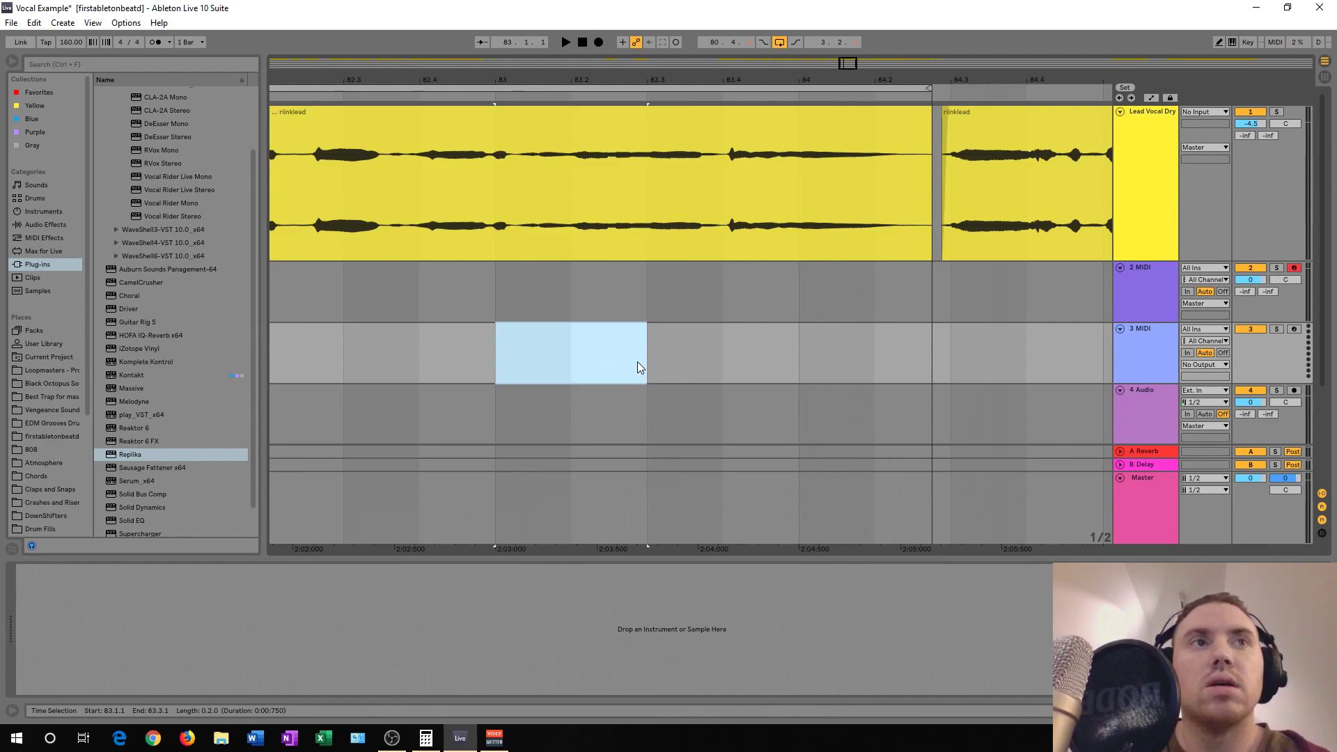
- Set the delay time of the duplicated chain's Replika to 748 ms, close the plug-in window and start playback
left_click(1160, 229)
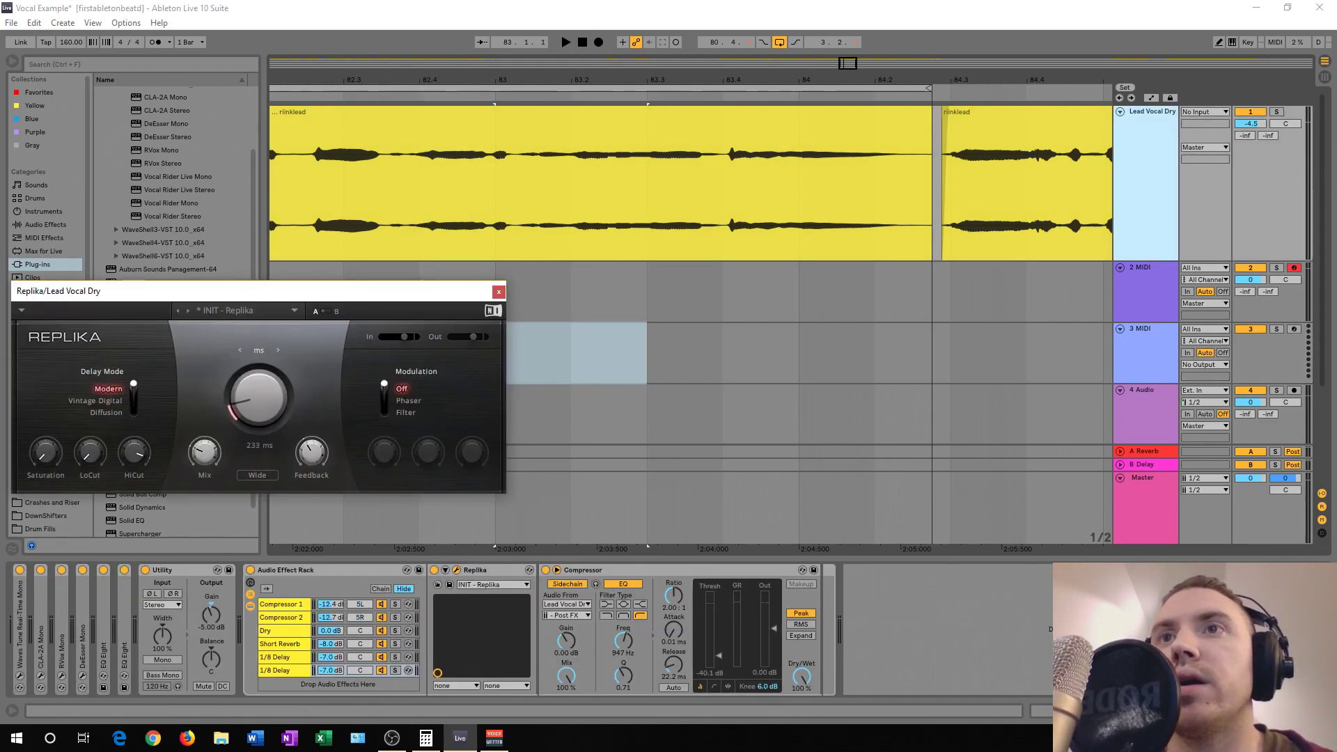
left_click_drag(259, 398, 259, 381)
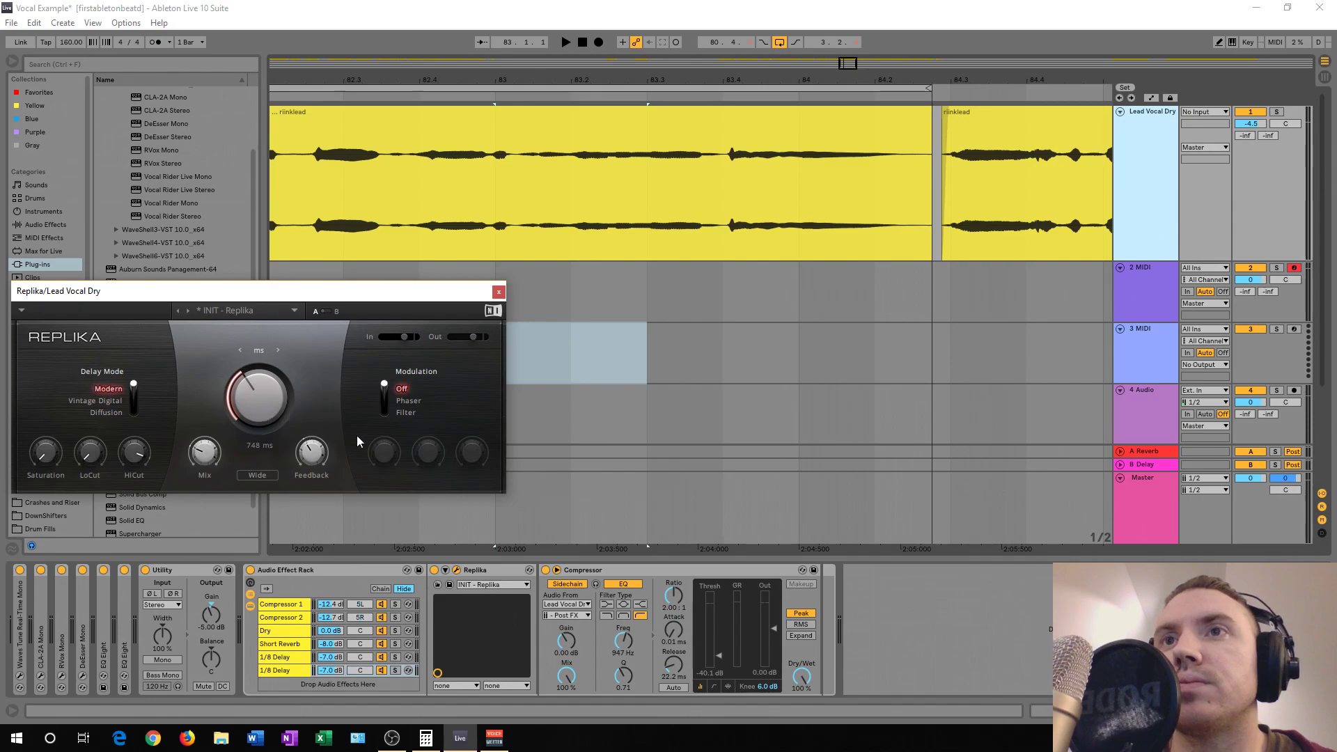
left_click(498, 292)
key("space")
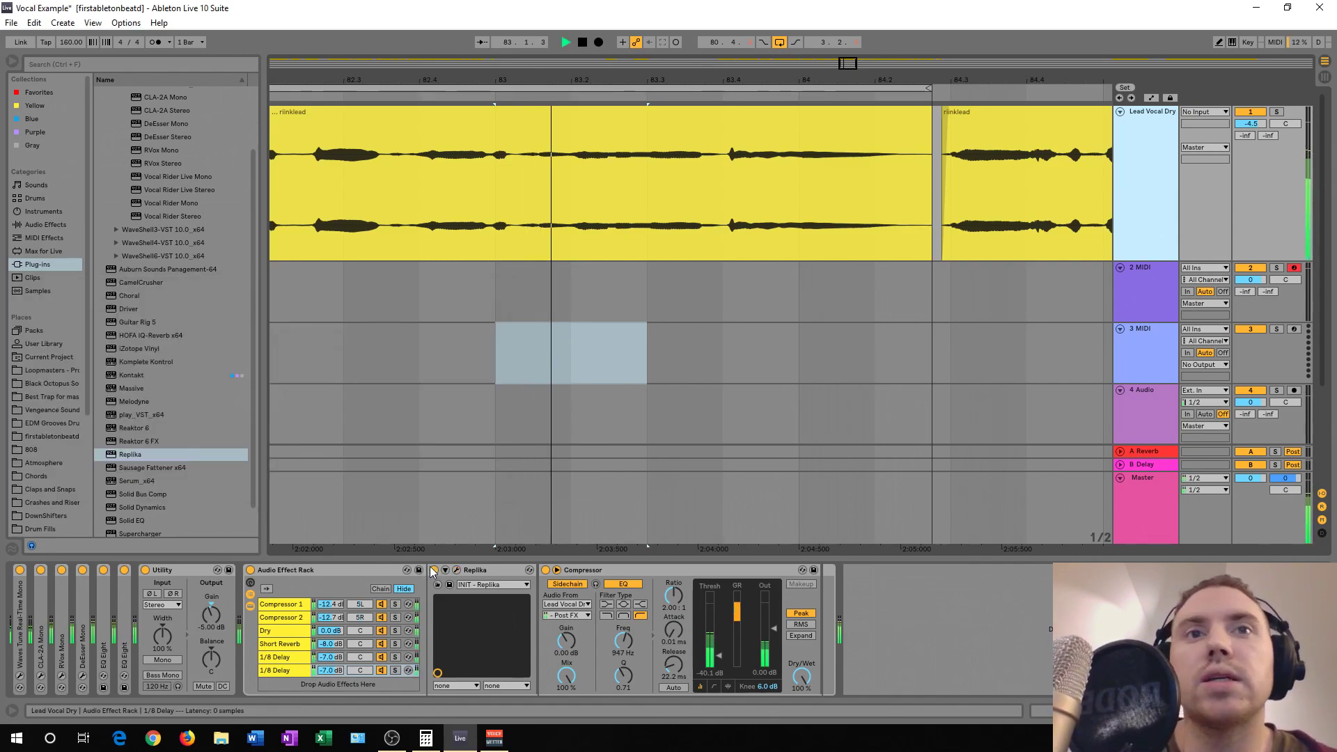
- Solo the duplicated delay chain and listen to it on its own
left_click(395, 670)
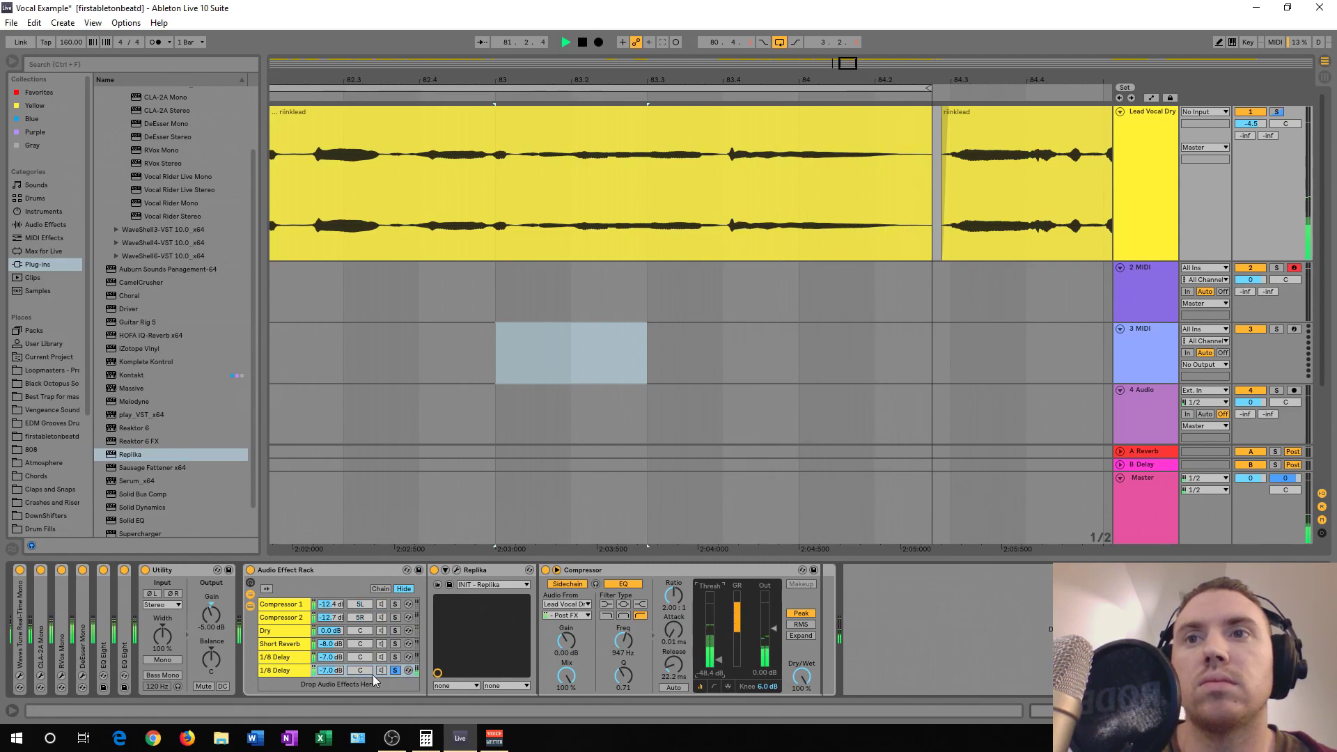
left_click(275, 673)
key("space")
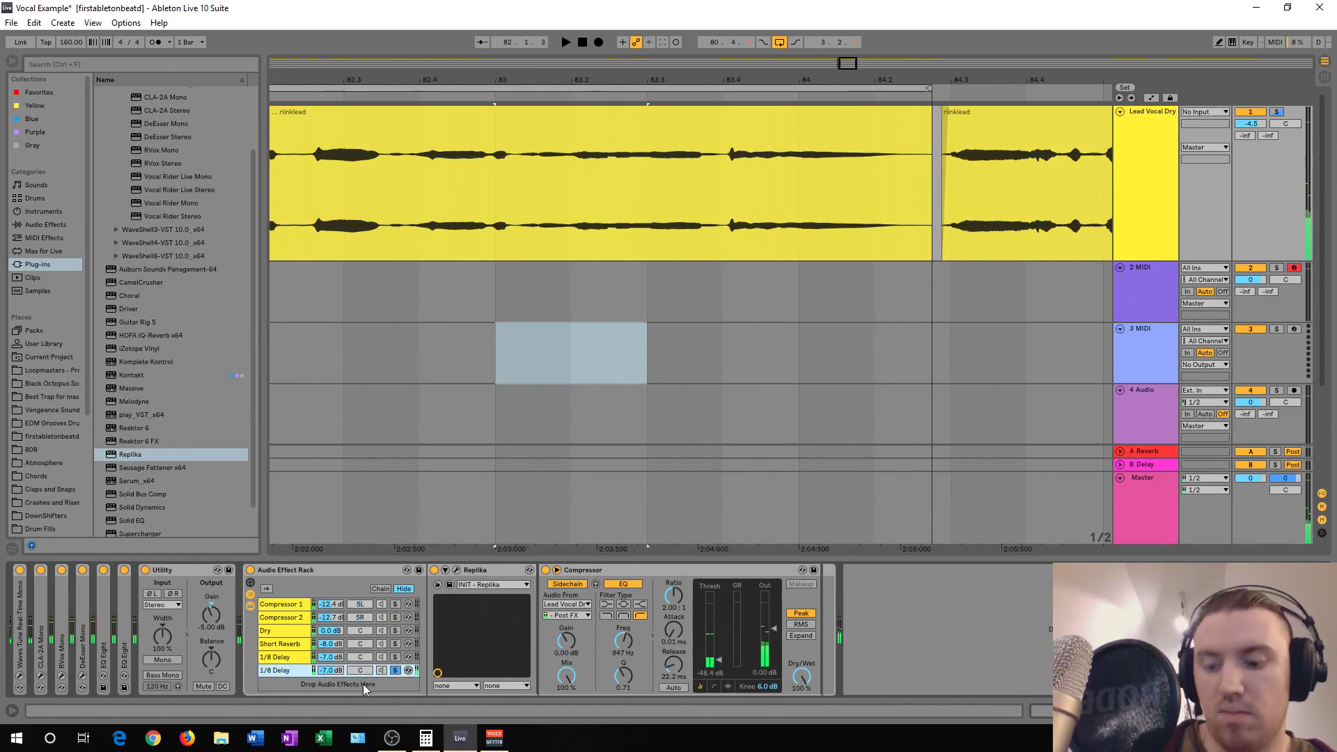
key("space")
- Lower the duplicated delay chain to -15.0 dB and the original 1/8 Delay chain to -10.2 dB during playback
left_click_drag(330, 671, 332, 675)
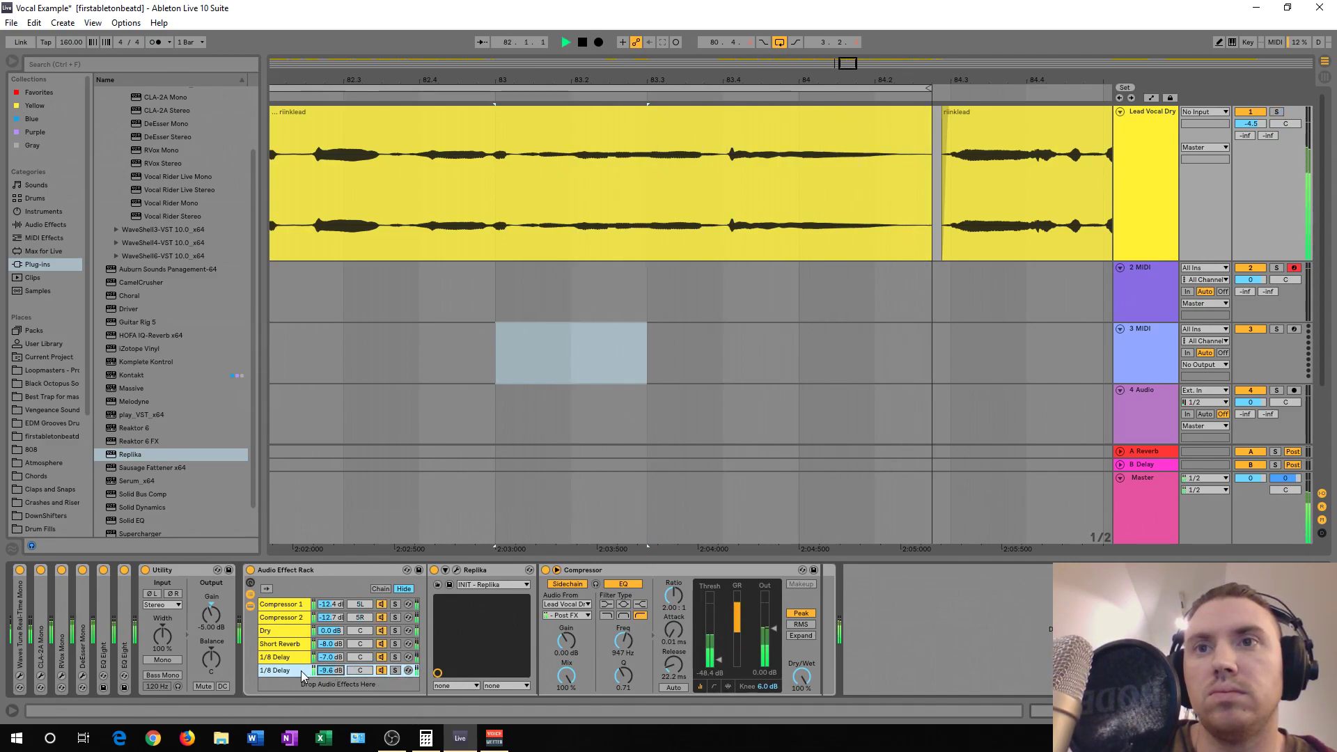
left_click_drag(330, 670, 331, 661)
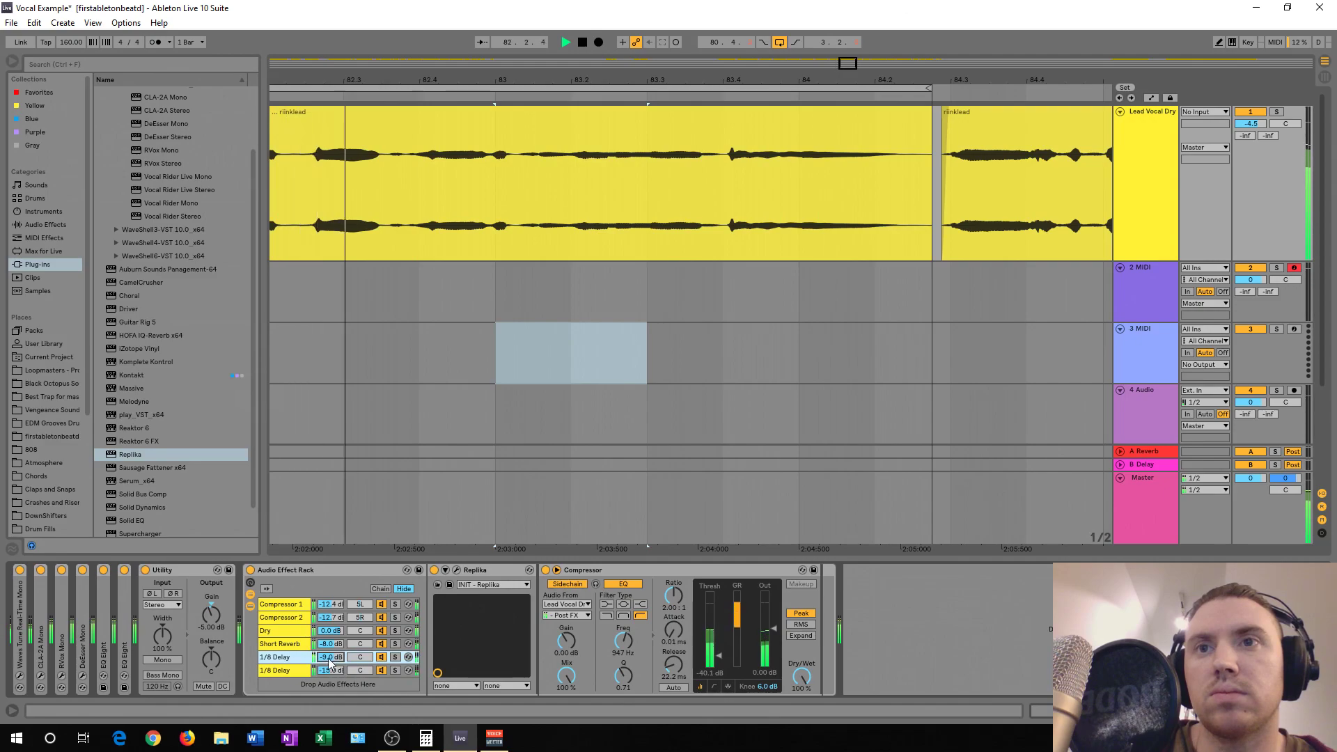
left_click_drag(330, 659, 330, 663)
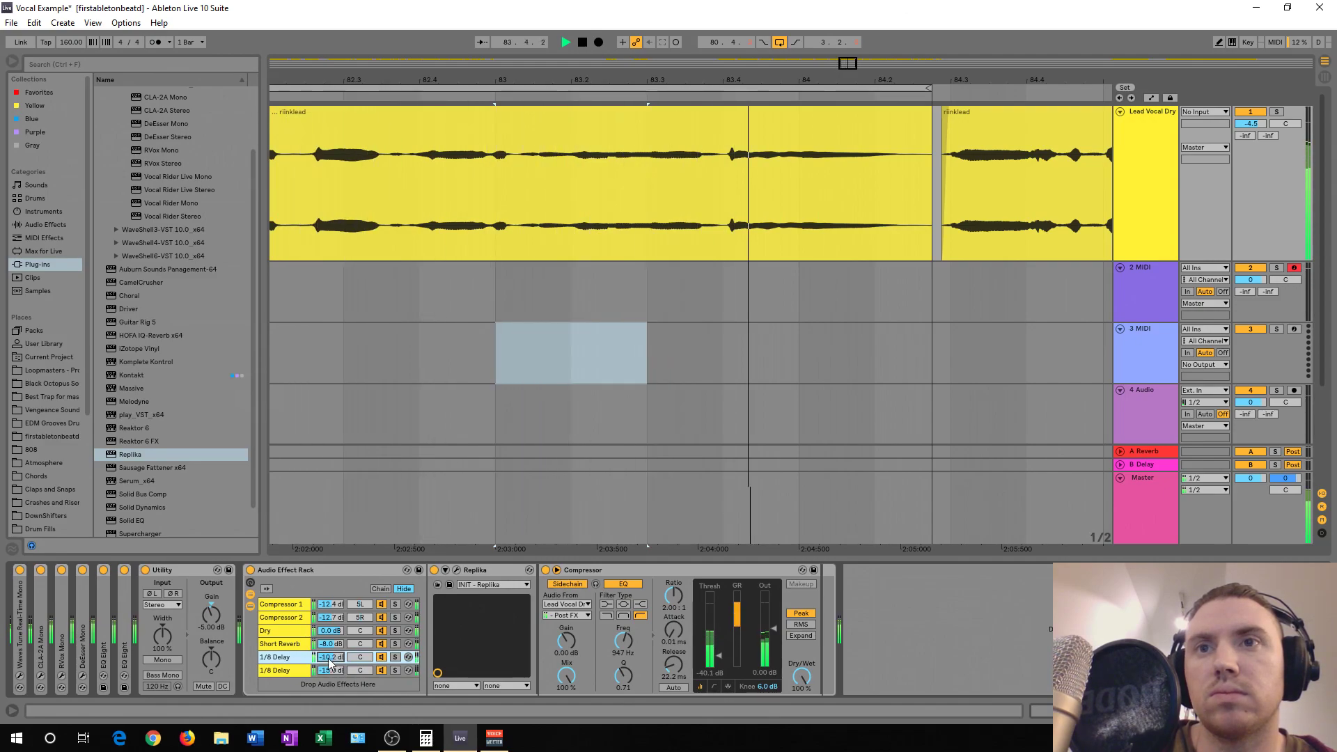
- Rename the duplicated delay chain as 1/2 Delay
left_click(277, 671)
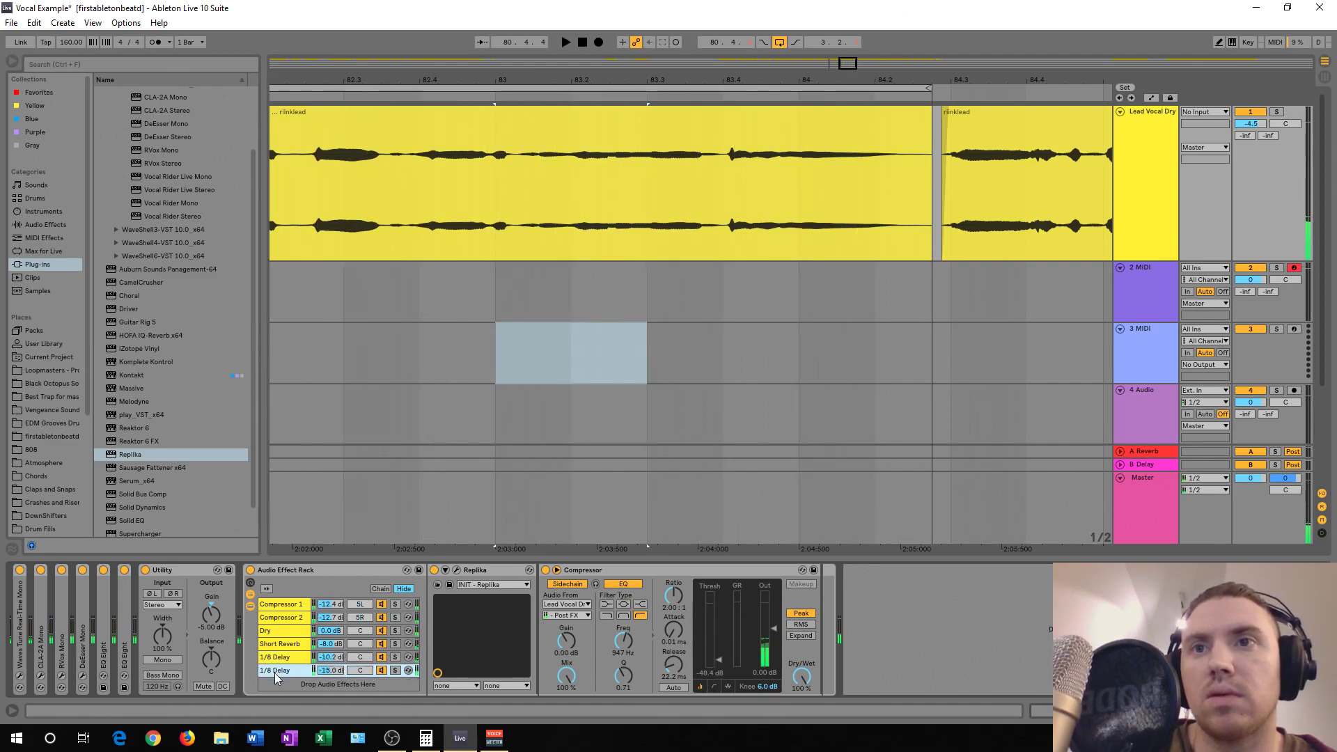
key("ctrl+r")
key("Return")
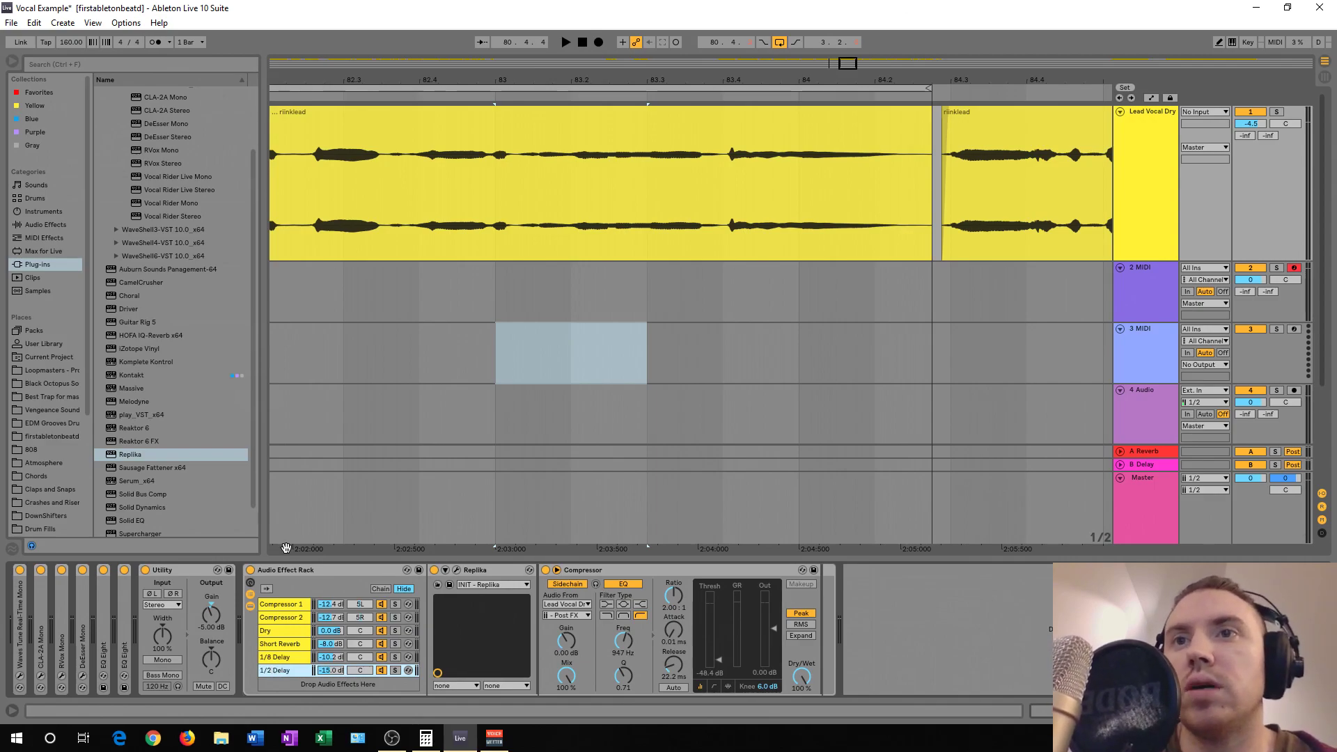
- Collapse the Audio Effect Rack and Utility, and group every device on the Lead Vocal Dry track into one Audio Effect Rack
double_click(278, 572)
double_click(191, 570)
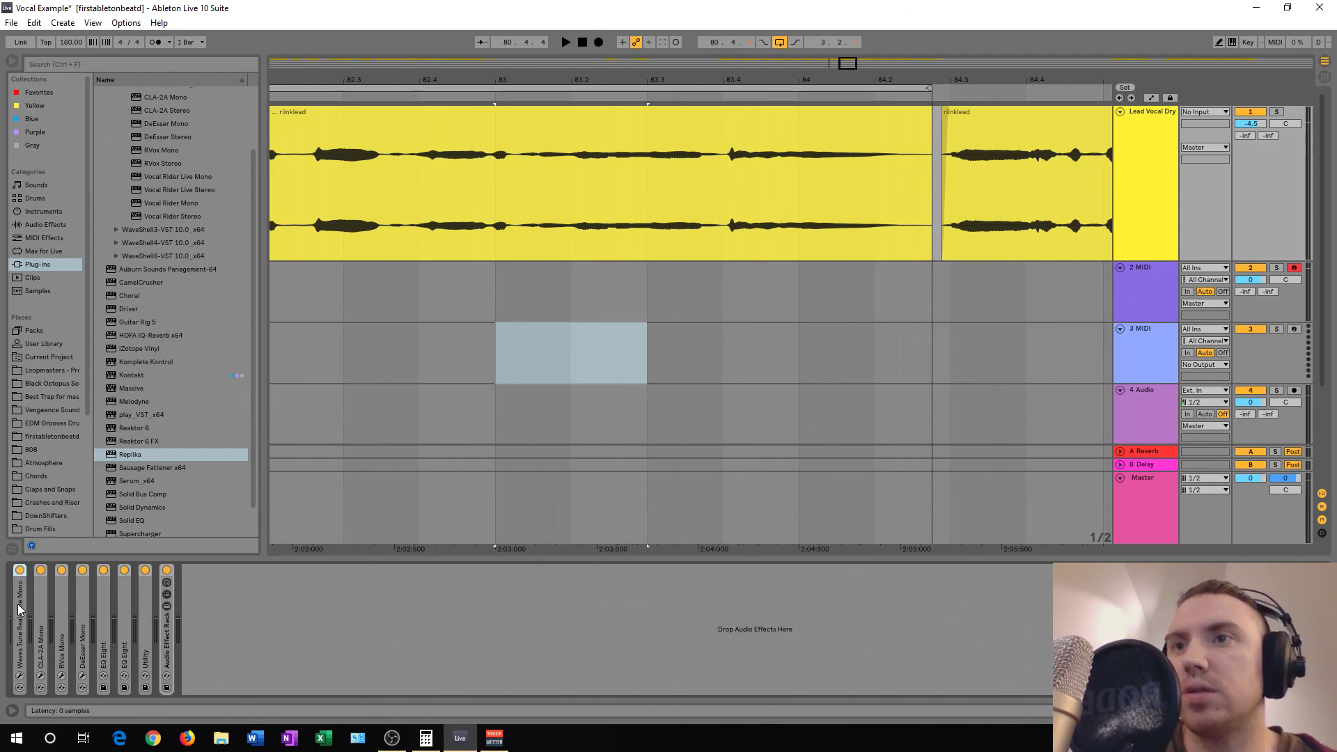
left_click(169, 632)
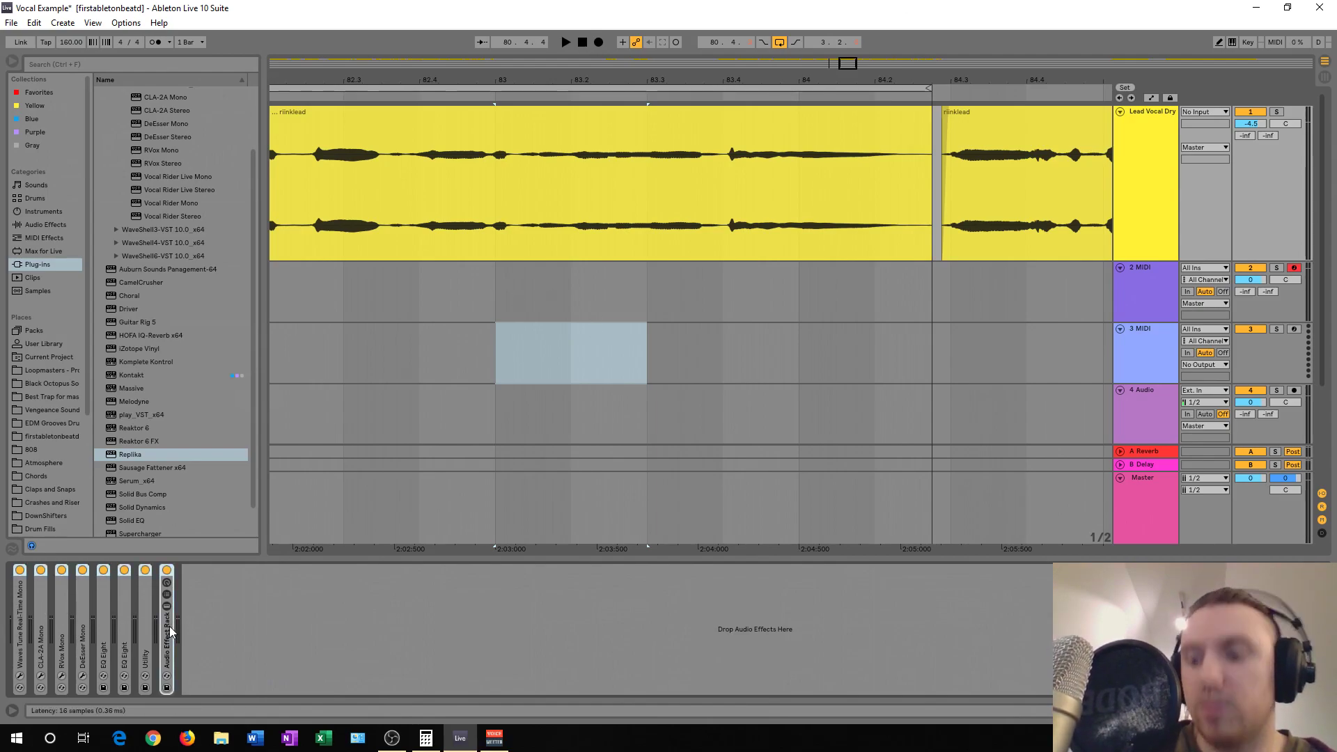
key("ctrl+g")
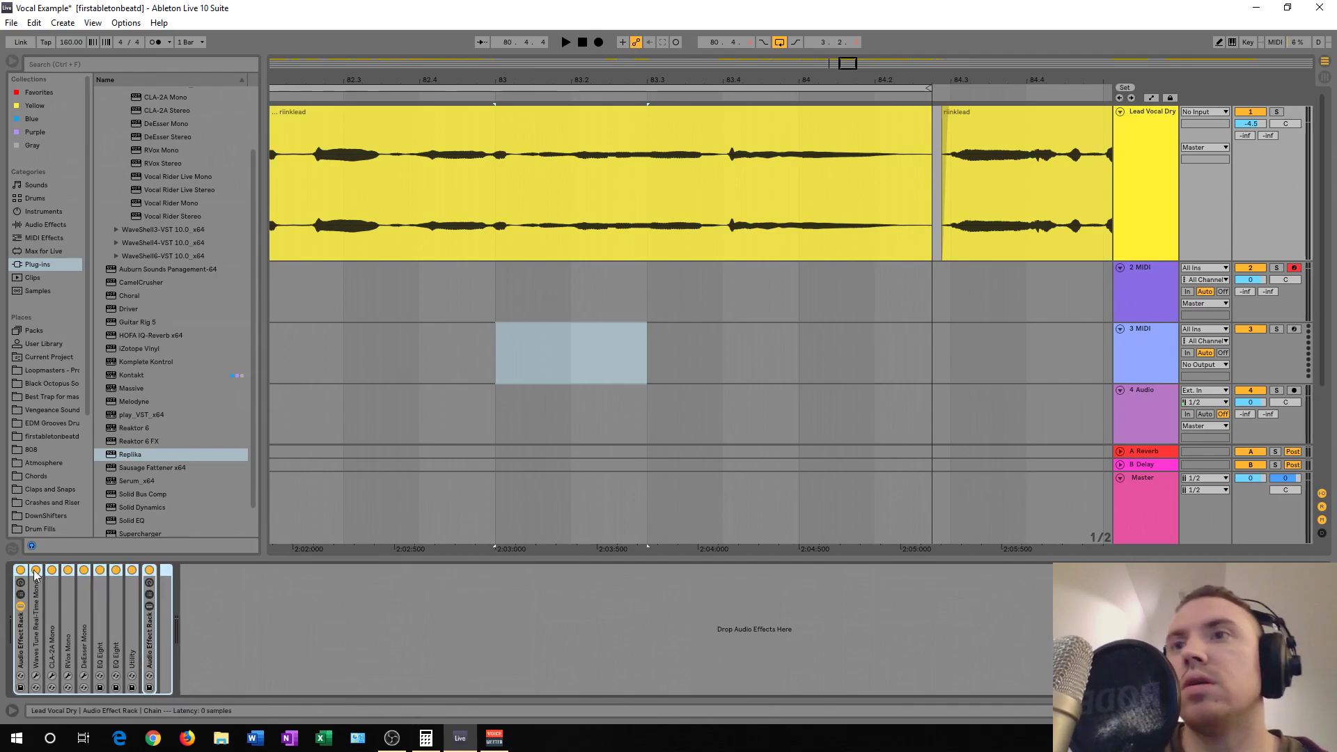
- Compare the looped vocal with the new outer rack bypassed and enabled
left_click_drag(469, 80, 724, 28)
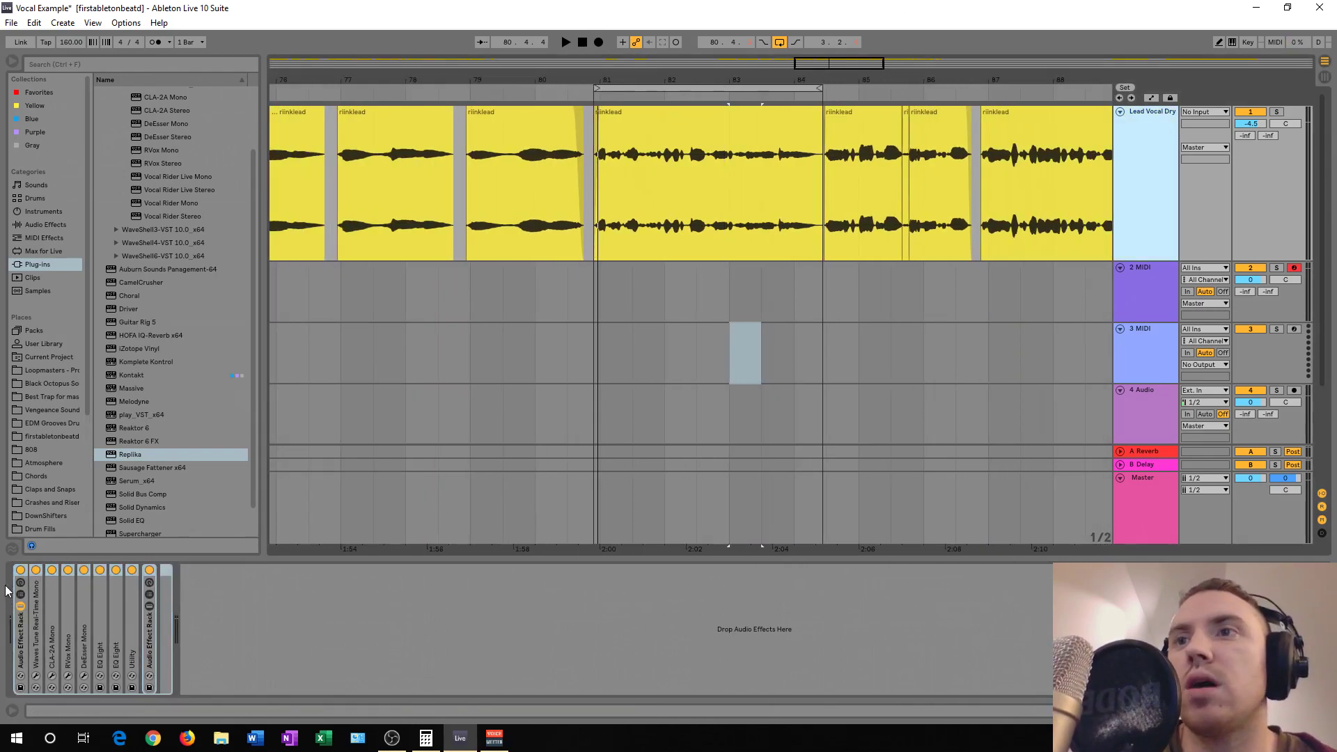
left_click(20, 570)
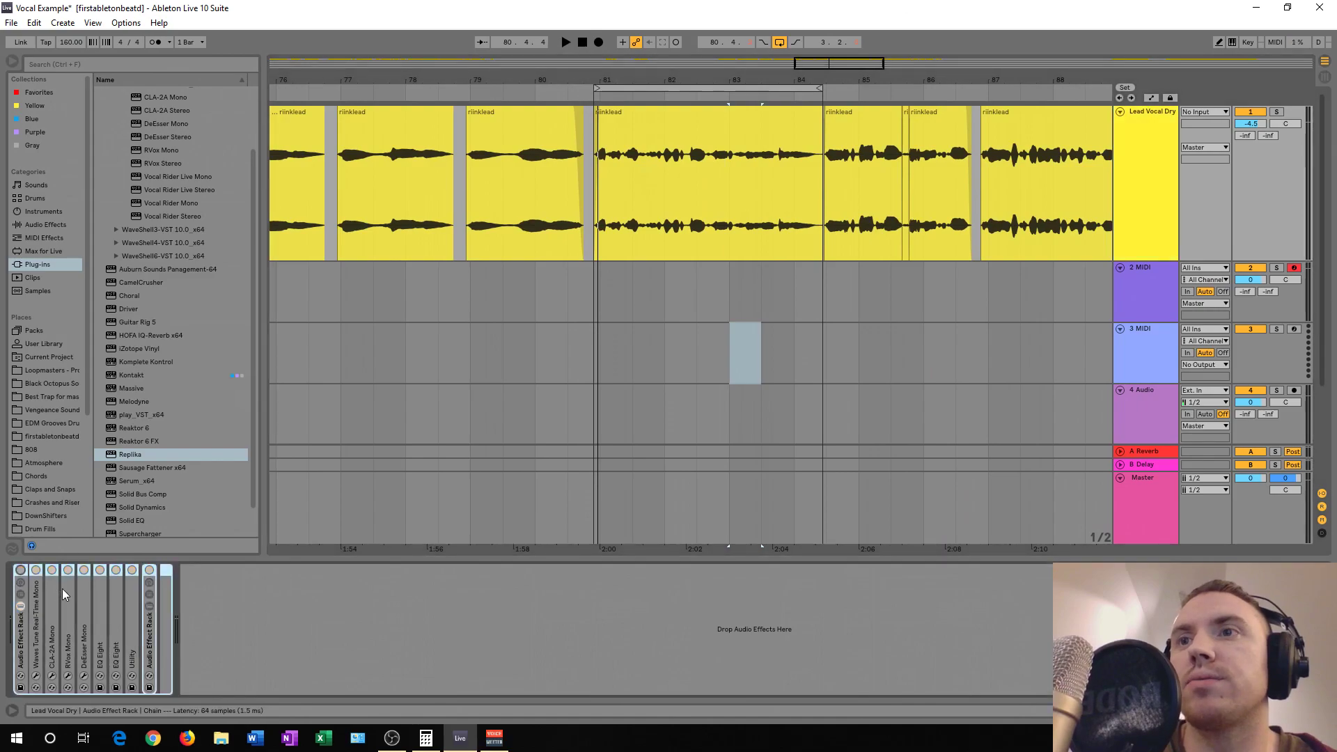
left_click(458, 89)
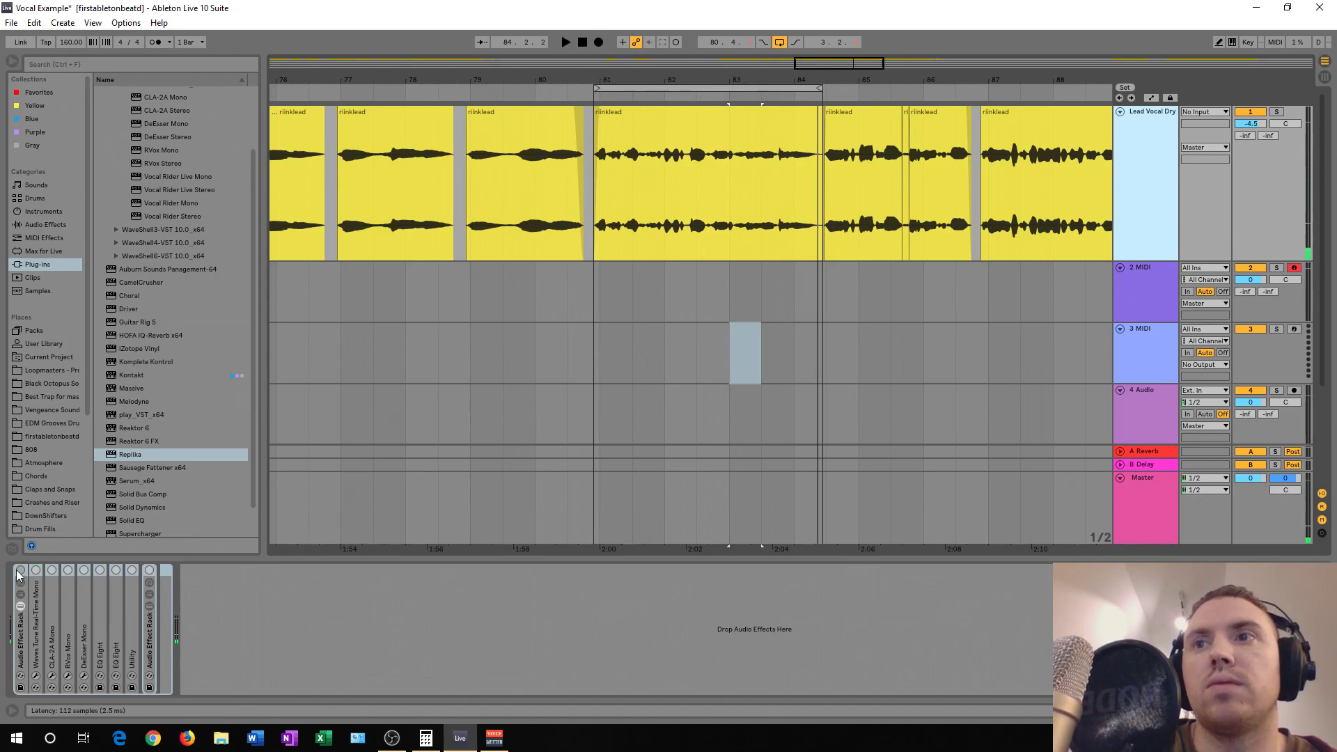
left_click(20, 571)
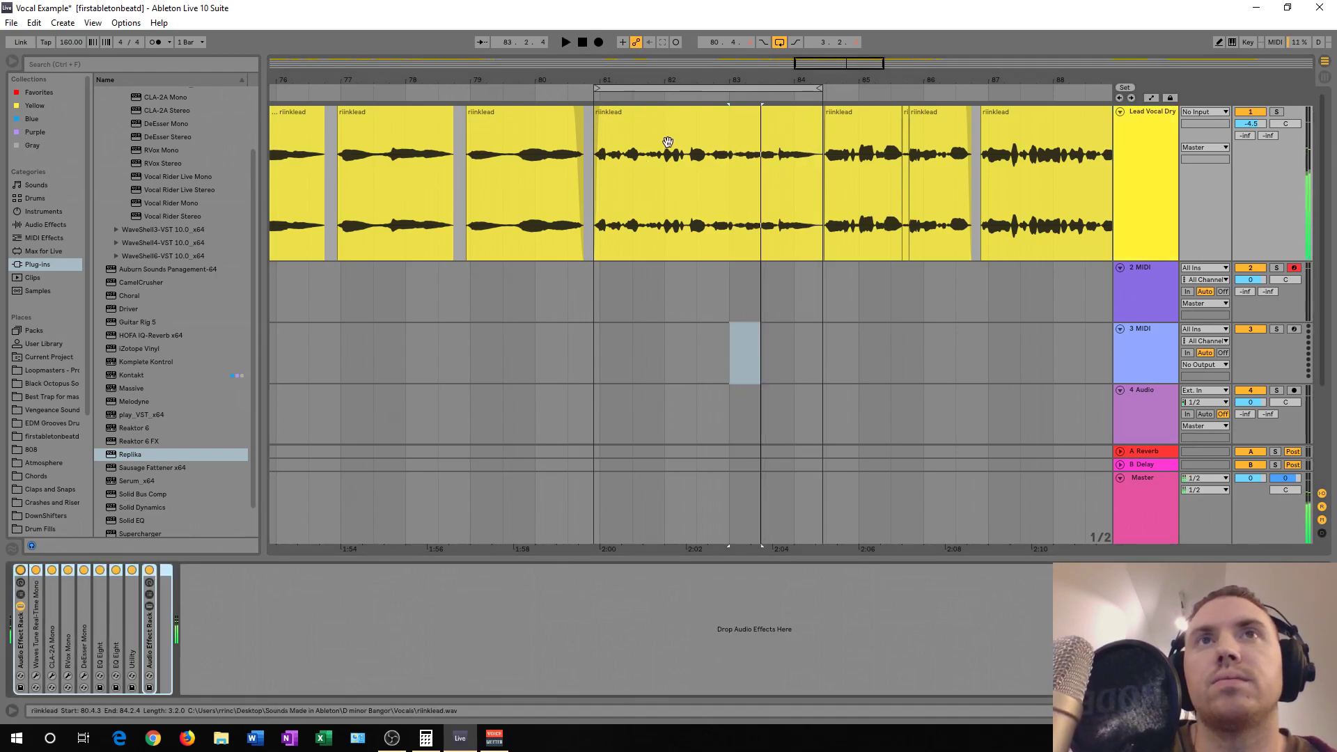
left_click(592, 94)
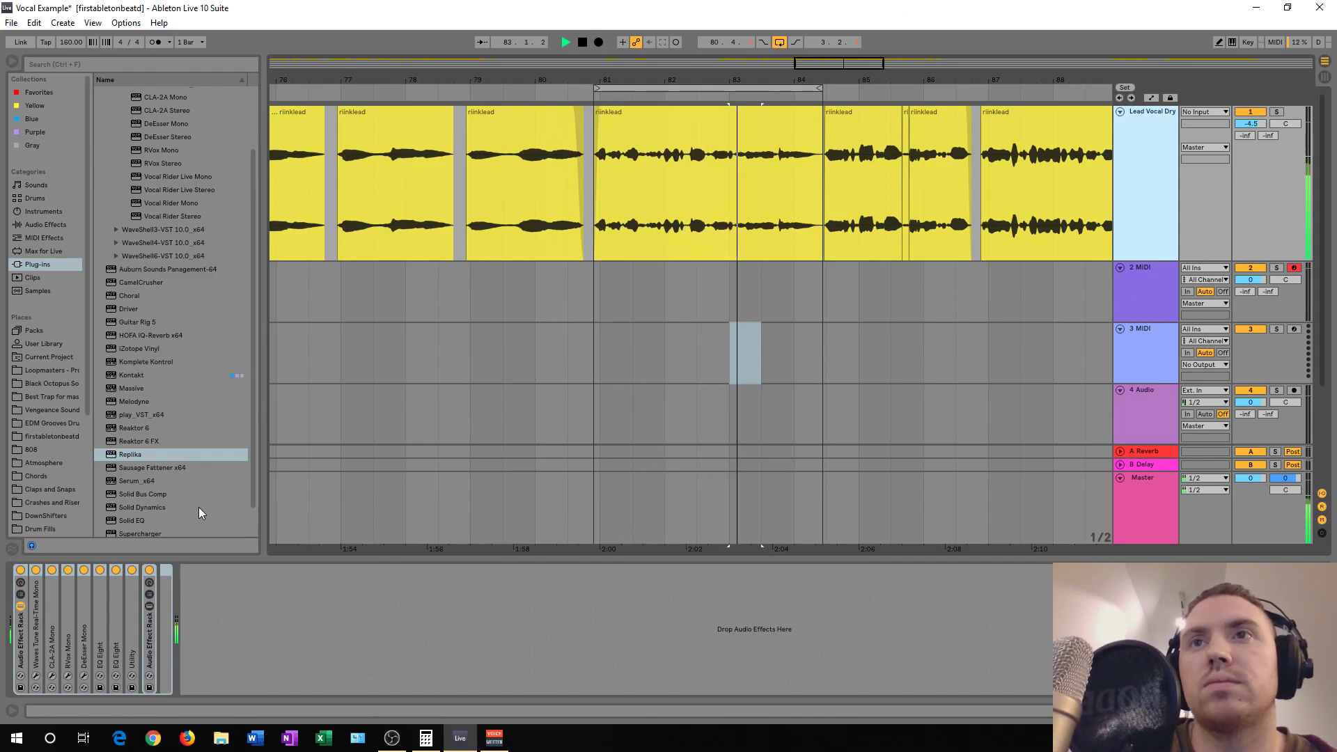
key("space")
- Add a Utility at the end of the outer rack and set its gain to -8.33 dB, toggling the rack to match levels
scroll(145, 418, "down", 1)
left_click(144, 426)
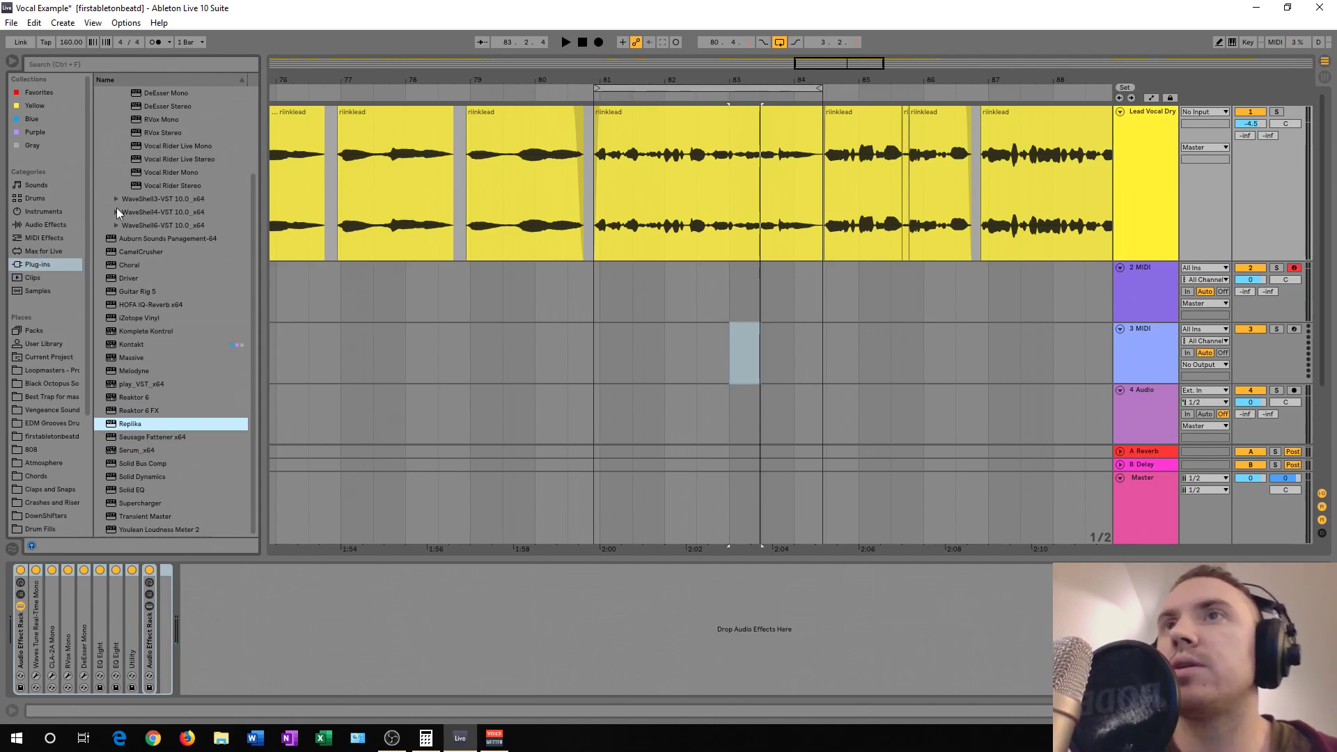
left_click(45, 224)
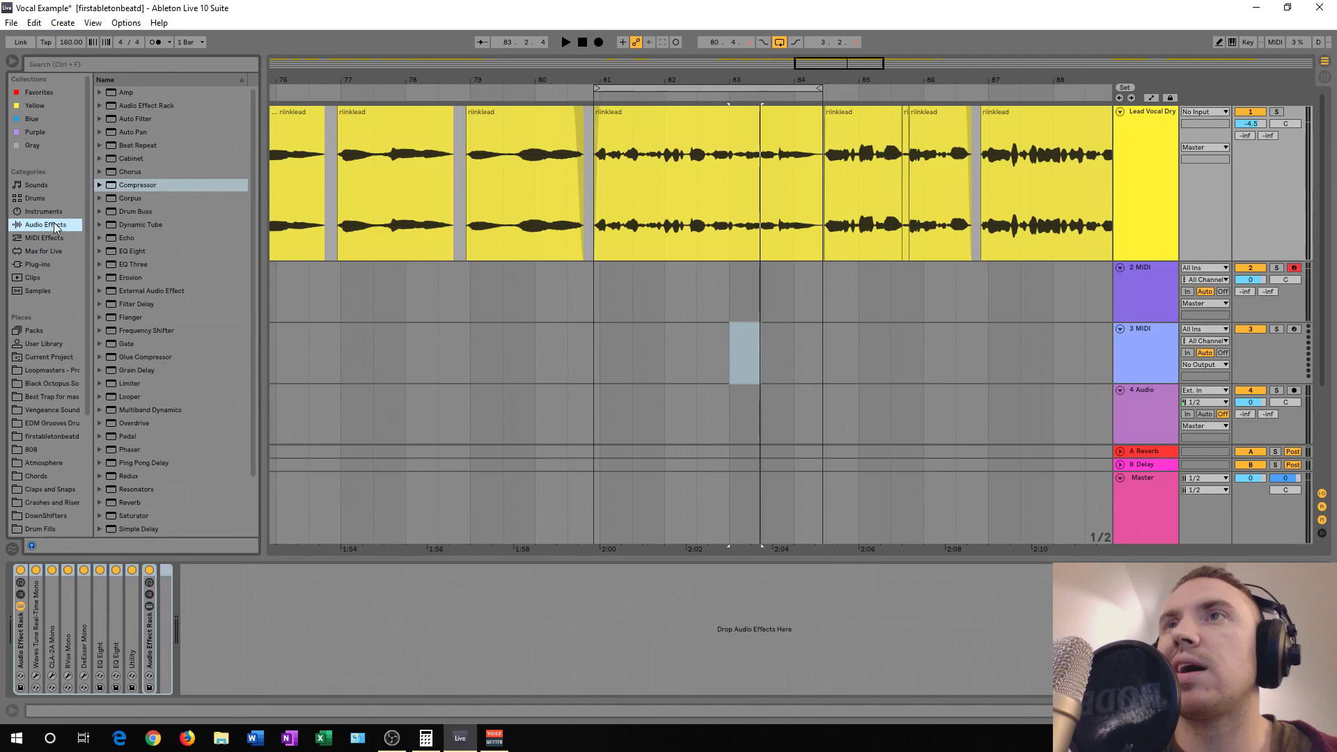
left_click_drag(140, 507, 159, 600)
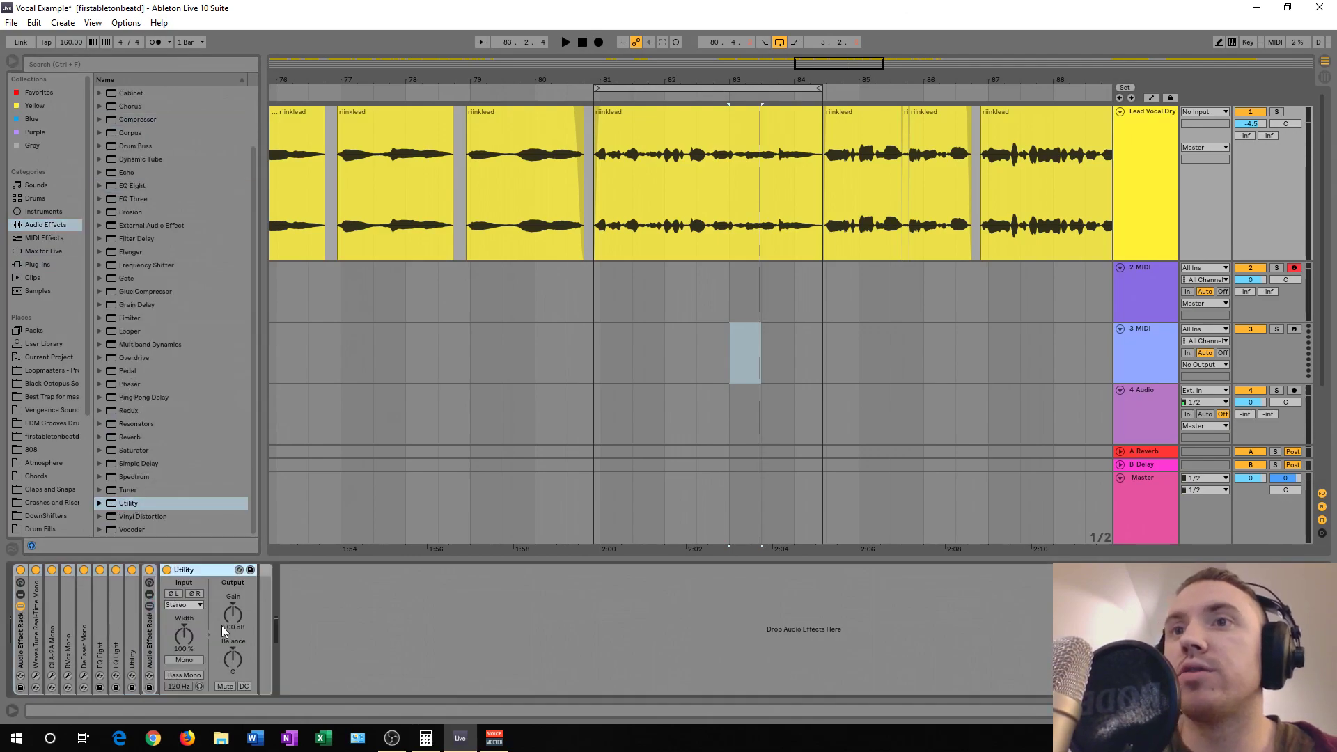
left_click_drag(229, 631, 230, 659)
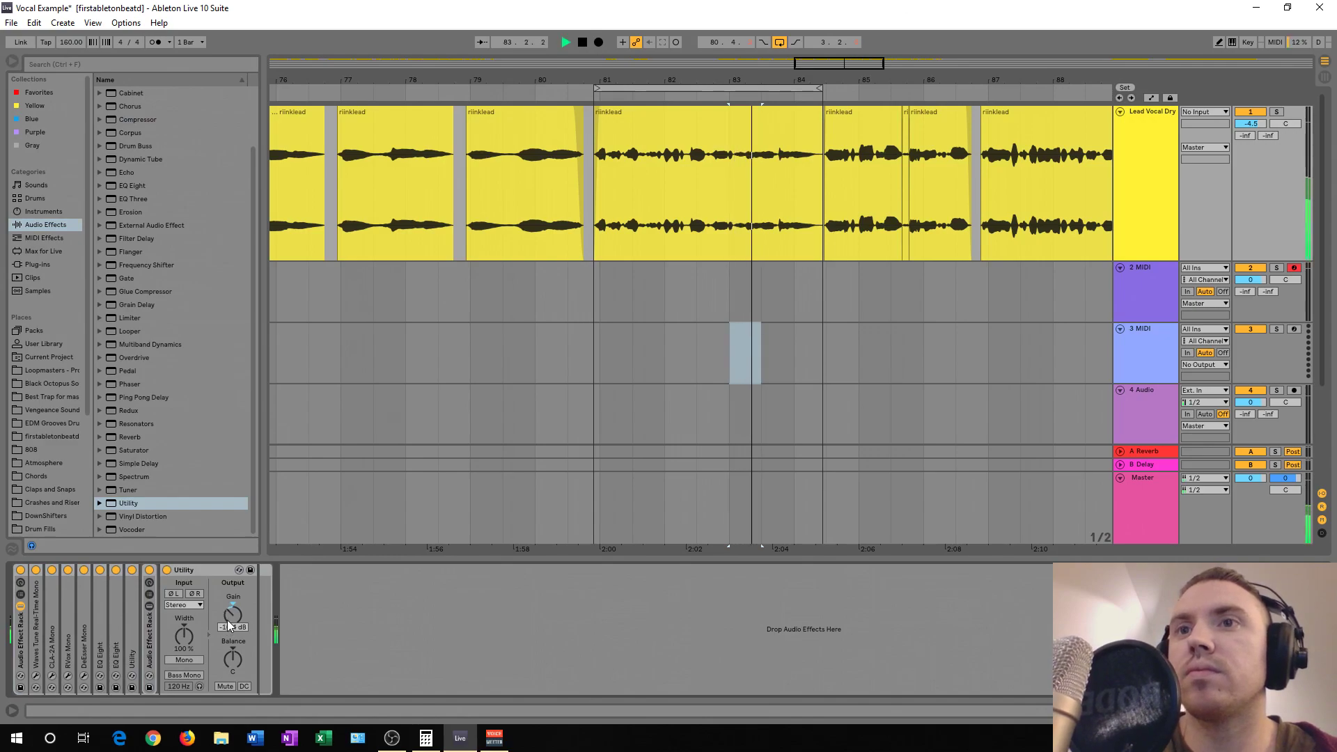
left_click(20, 572)
key("space")
left_click(21, 572)
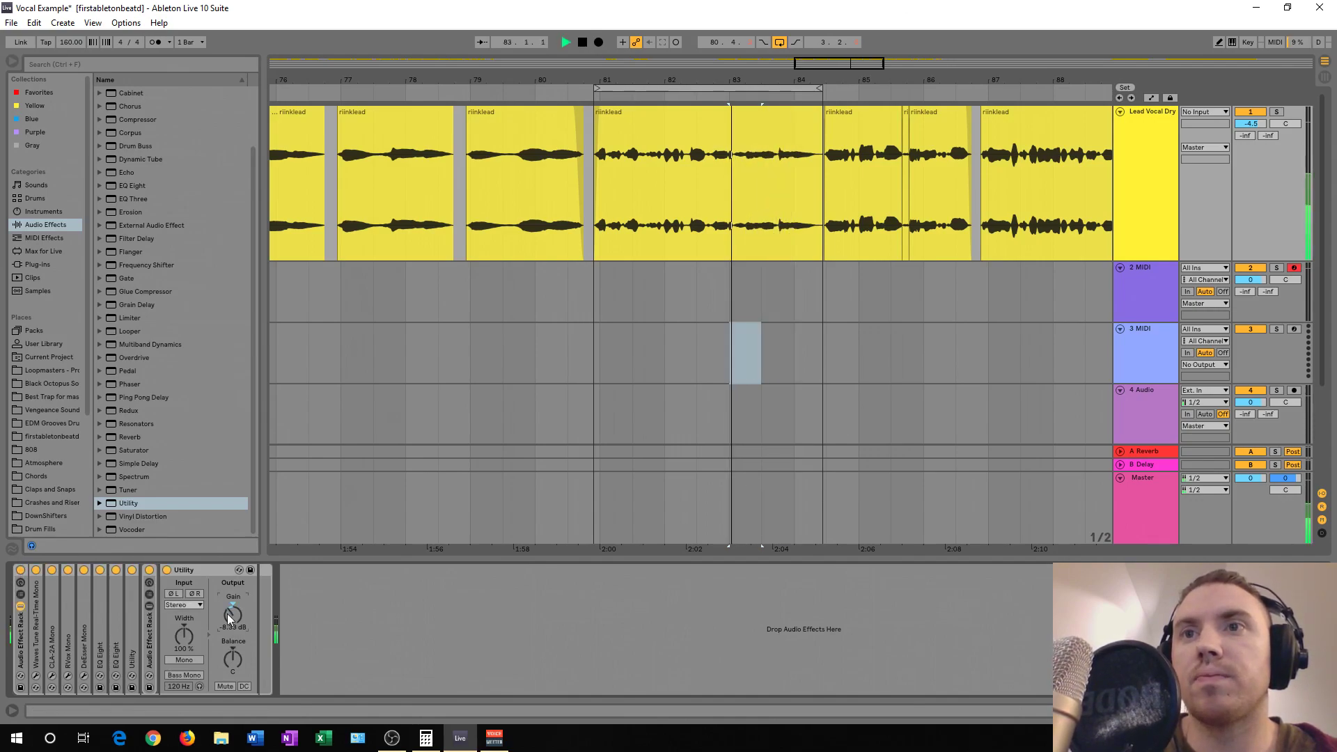
left_click(21, 571)
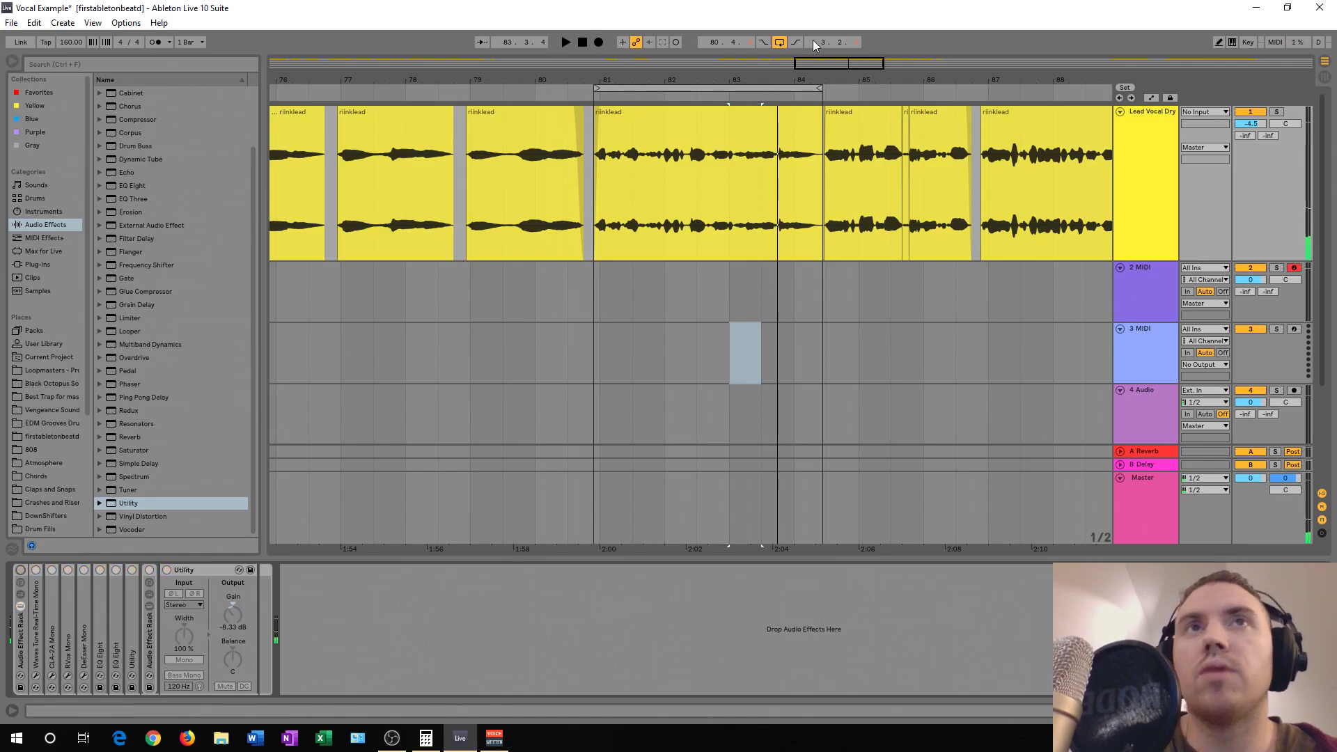
- Play the looped section with the level-matched outer rack bypassed and re-enabled
left_click(599, 91)
key("space")
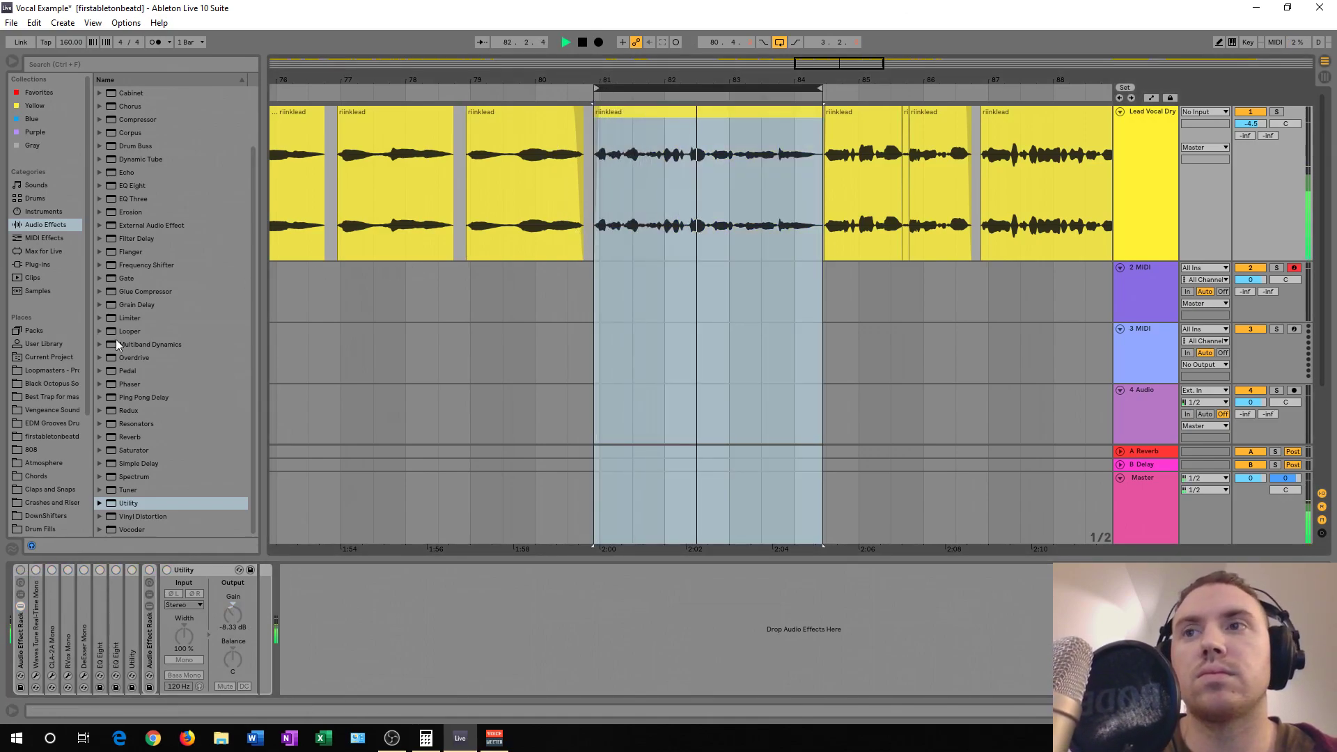
left_click(20, 570)
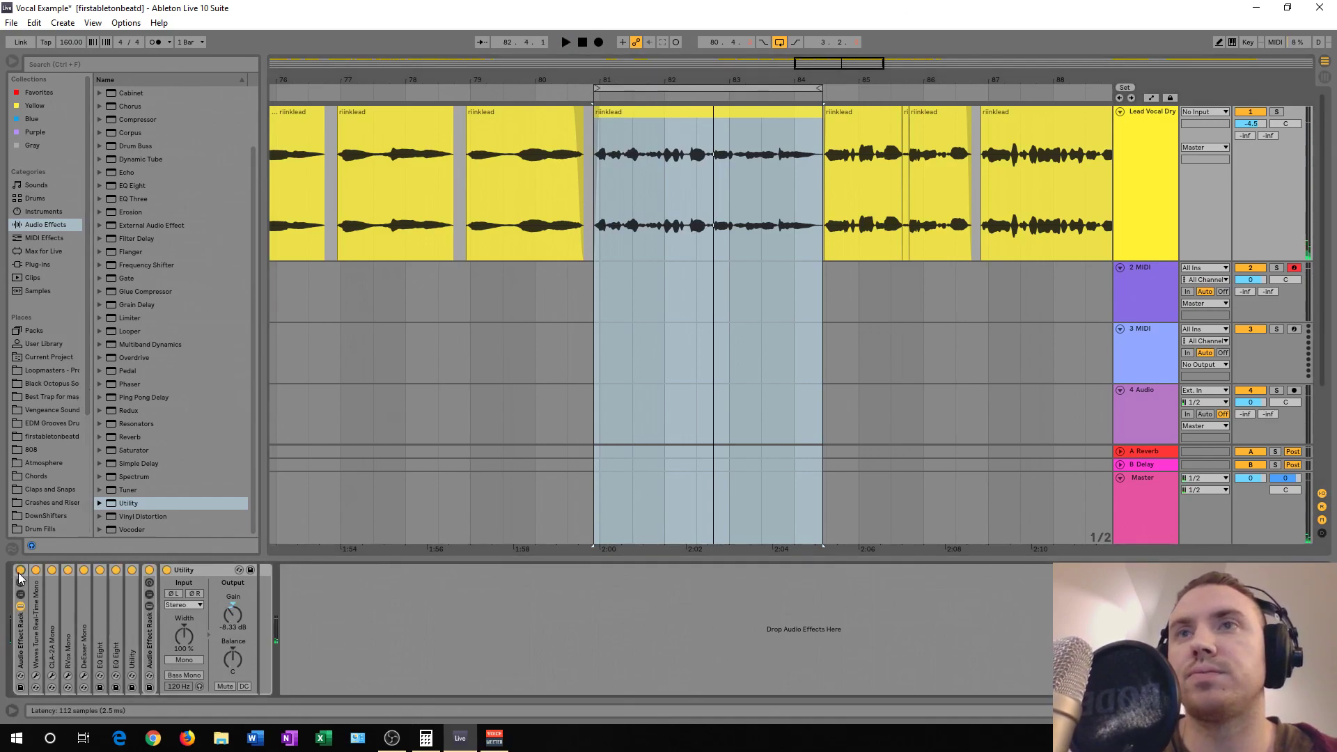
key("space")
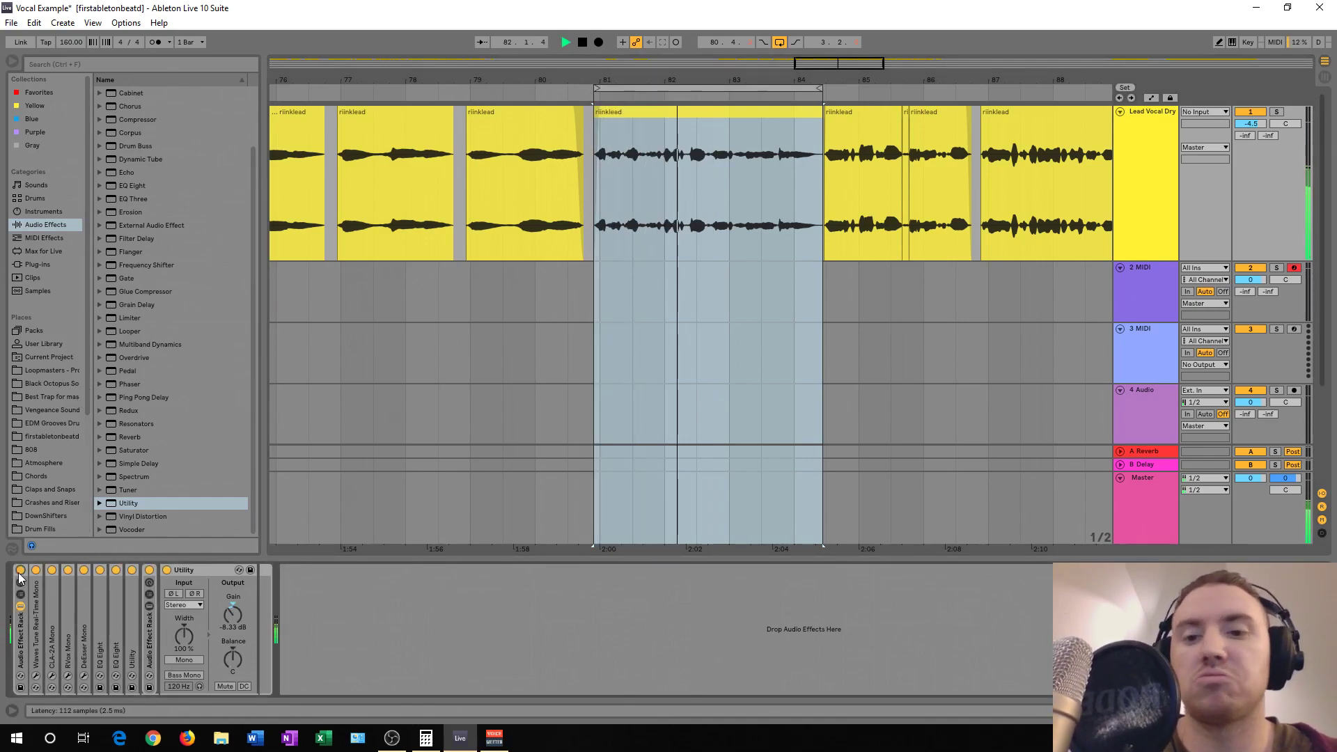
- Turn off arrangement looping, play the vocal beyond the loop region and return the transport to the start
left_click(729, 155)
left_click(533, 119)
key("space")
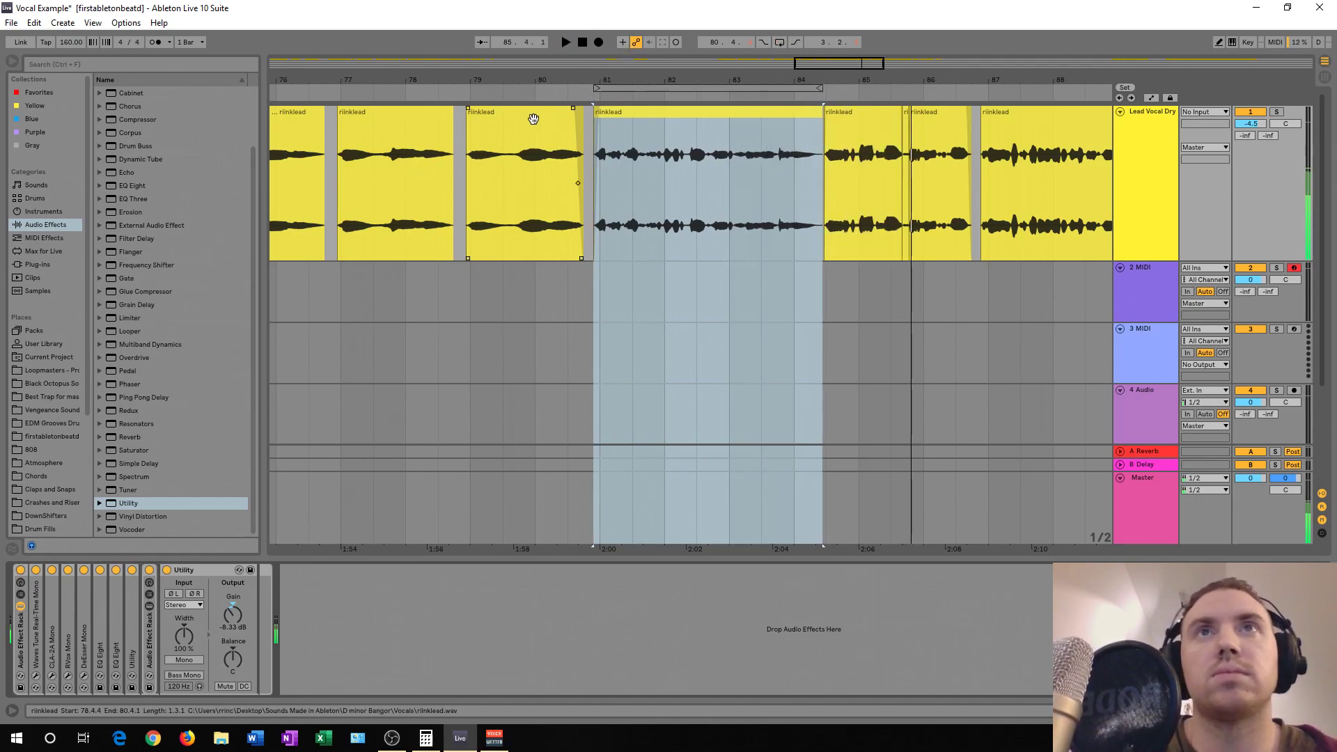
left_click(583, 43)
left_click_drag(566, 79, 657, 80)
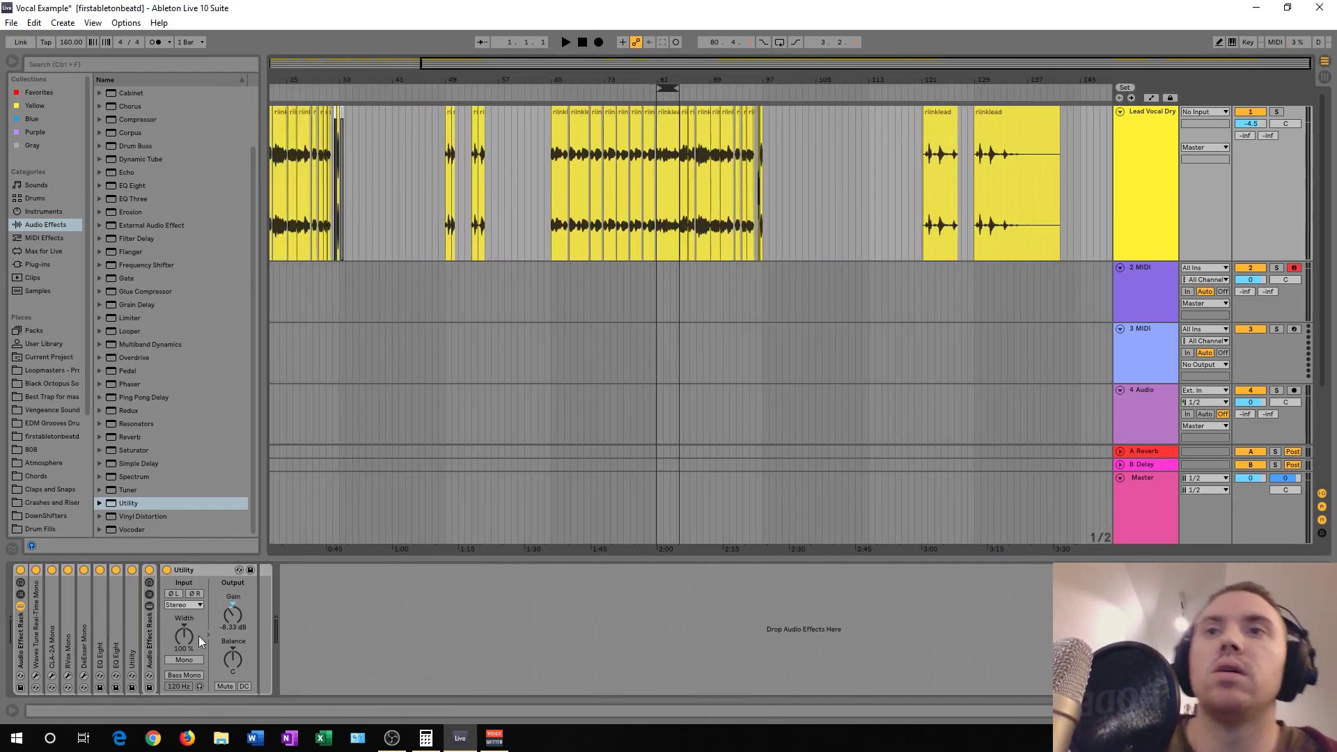
left_click(269, 596)
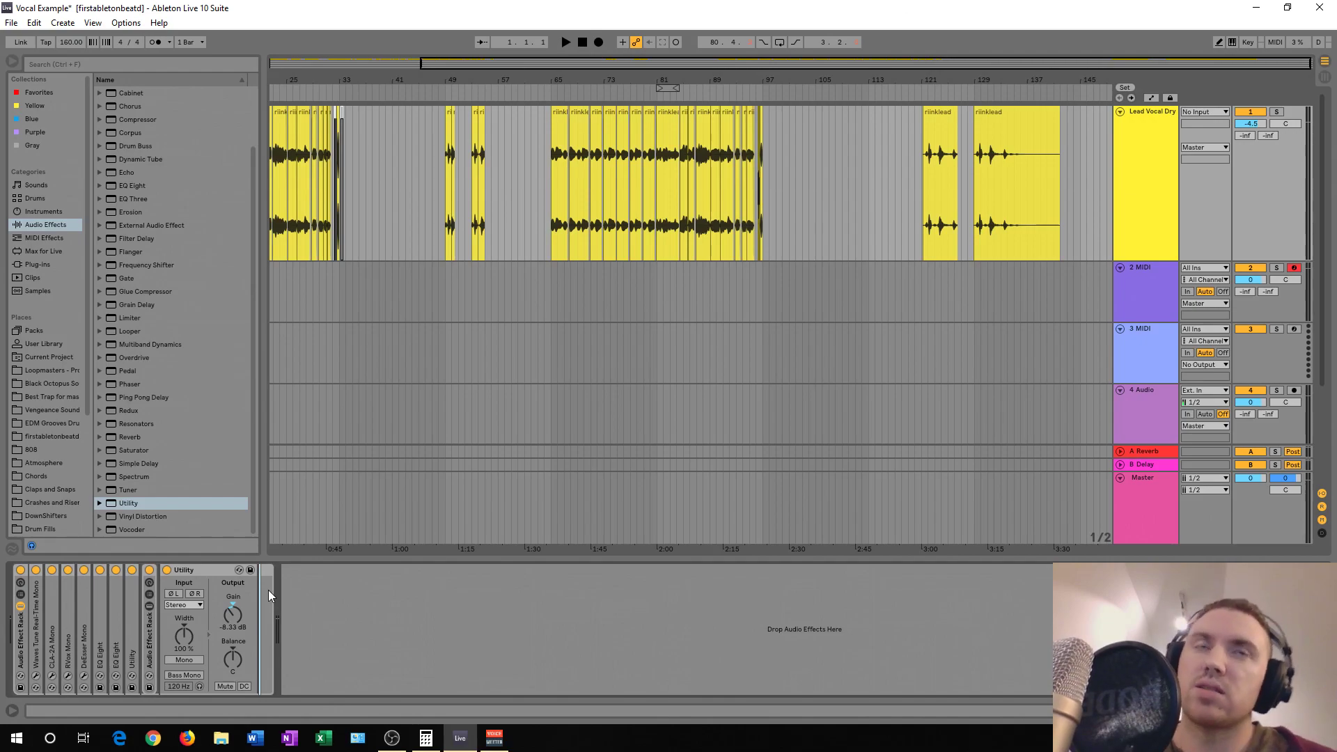